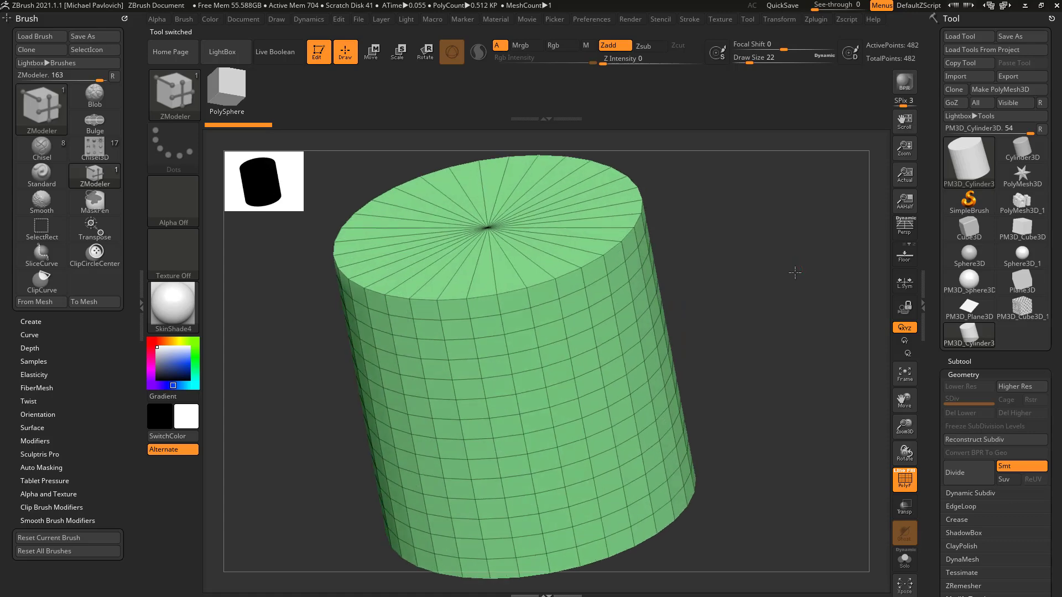
Step: Try the ZModeler Bevel edge action on the cylinder's top rim edge loop and undo it
key("space")
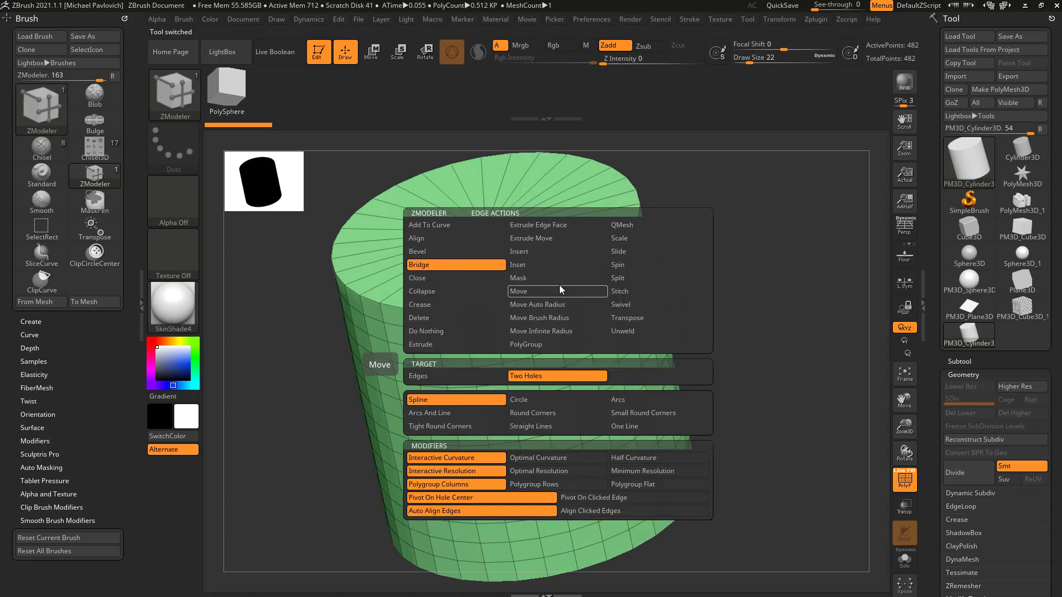
left_click(472, 255)
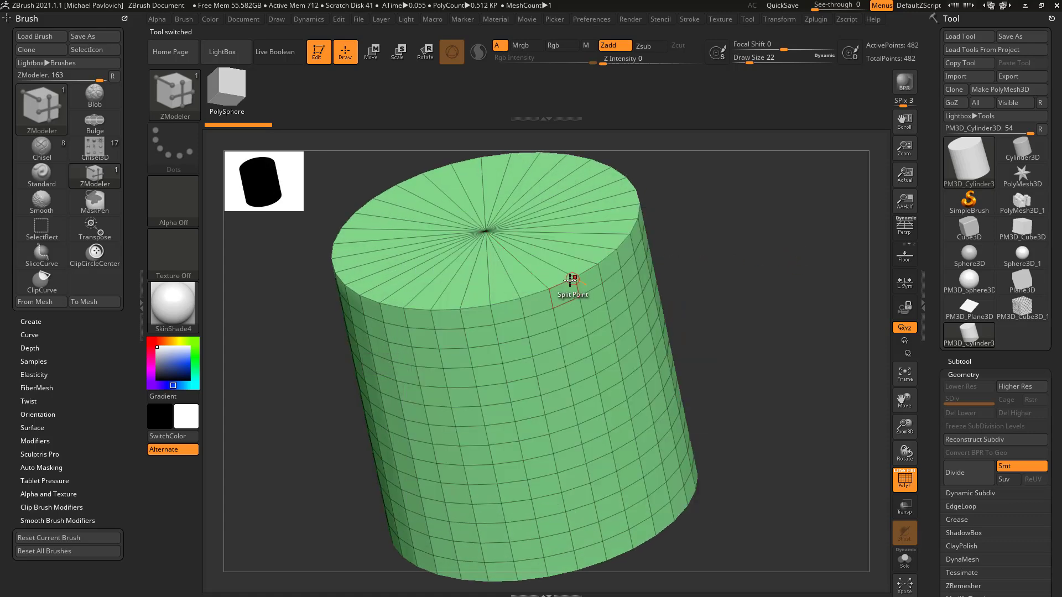
left_click(564, 282)
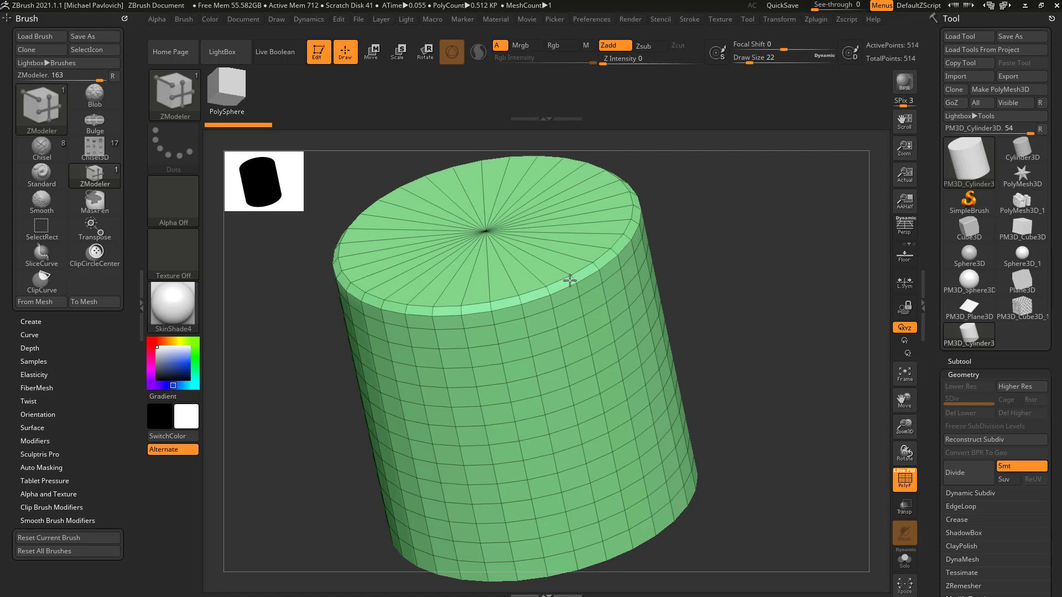
key("ctrl+z")
key("ctrl+z")
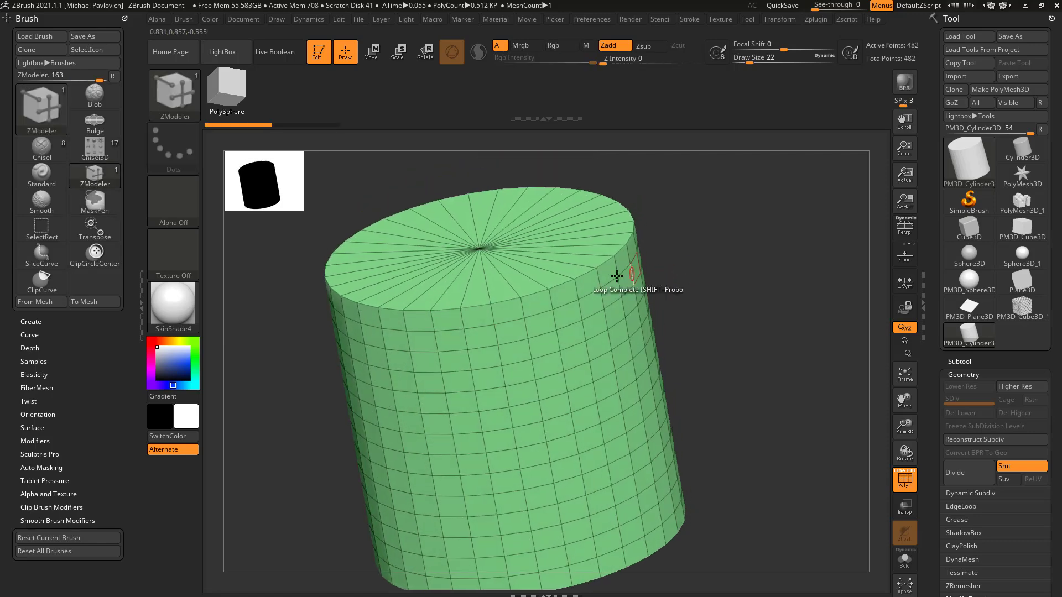
Step: Set the ZModeler edge action to Insert with Single EdgeLoop and delete the three uppermost edge loops around the cylinder's side
key("space")
left_click(573, 253)
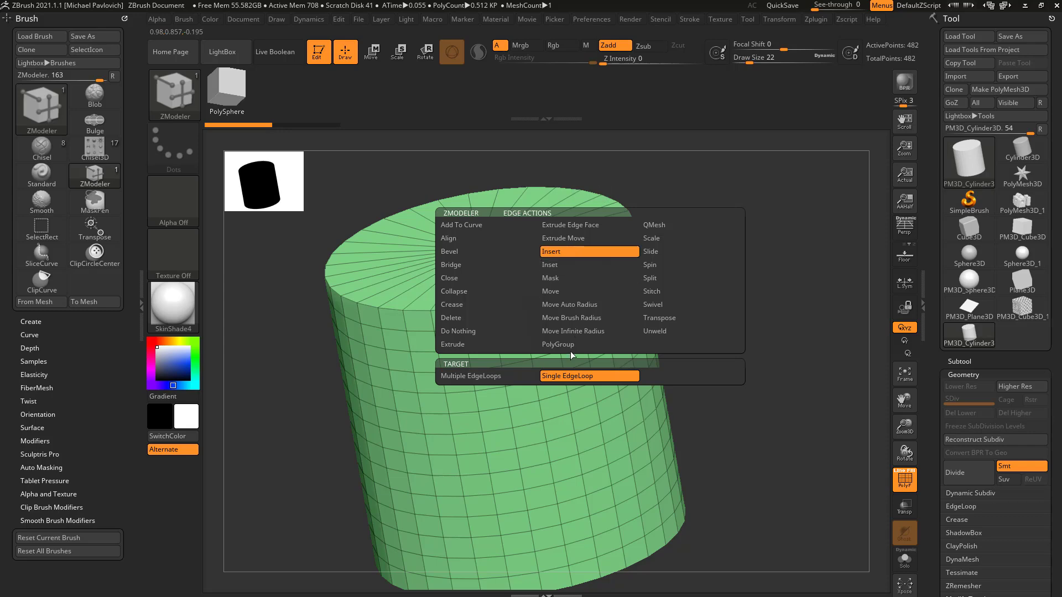
left_click_drag(723, 221, 558, 308)
key("ctrl+z")
left_click_drag(728, 301, 724, 276)
left_click(597, 356, "alt")
left_click(597, 387, "alt")
left_click_drag(701, 378, 611, 351)
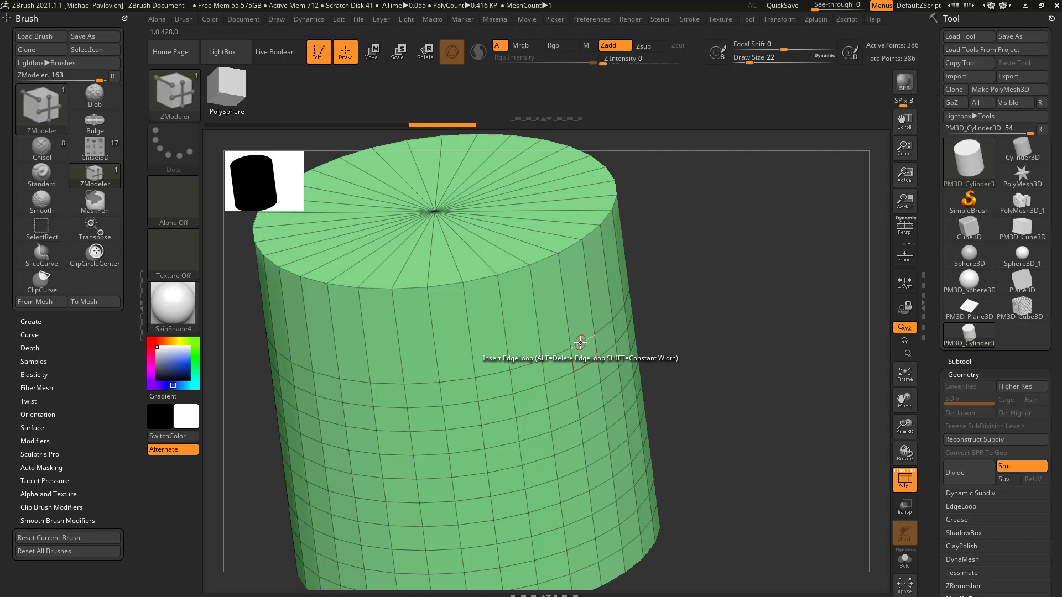
Step: Try Delete as the edge action with the Edge target, and switch back to Insert with Single EdgeLoop
key("space")
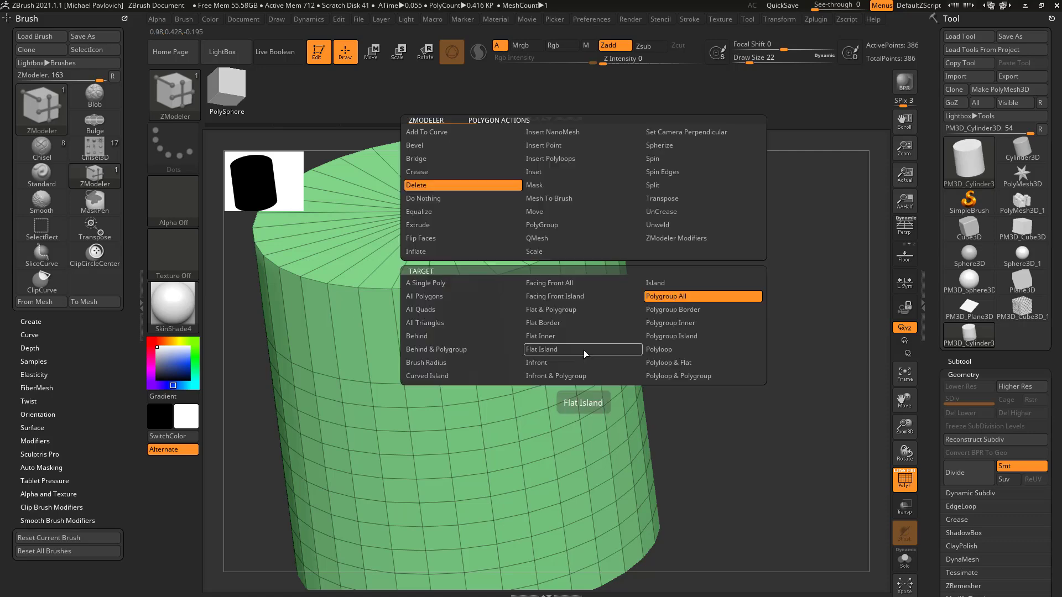
left_click(548, 242)
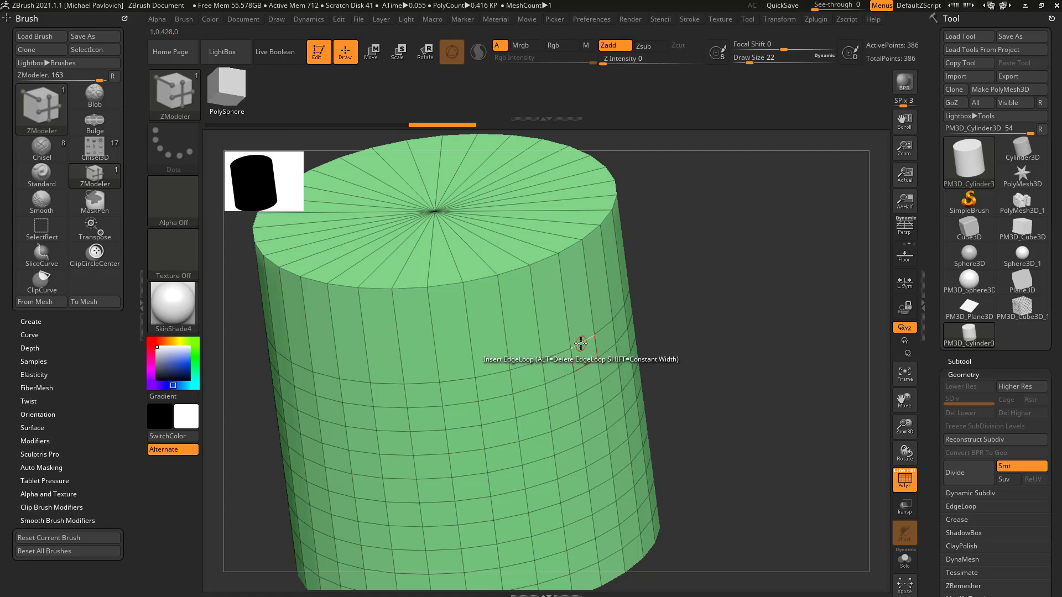
key("space")
left_click(474, 318)
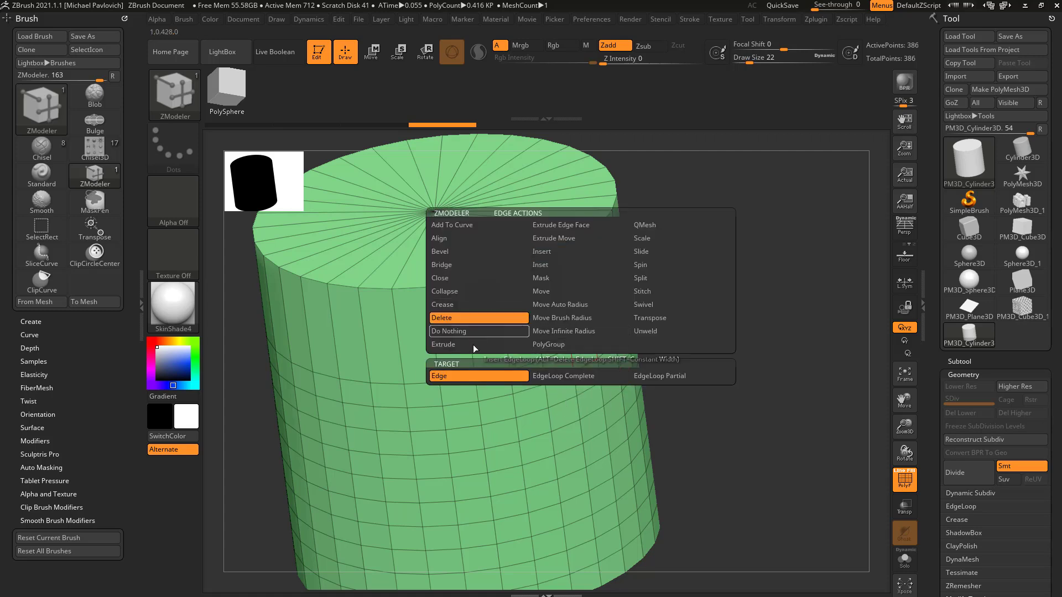
left_click(560, 250)
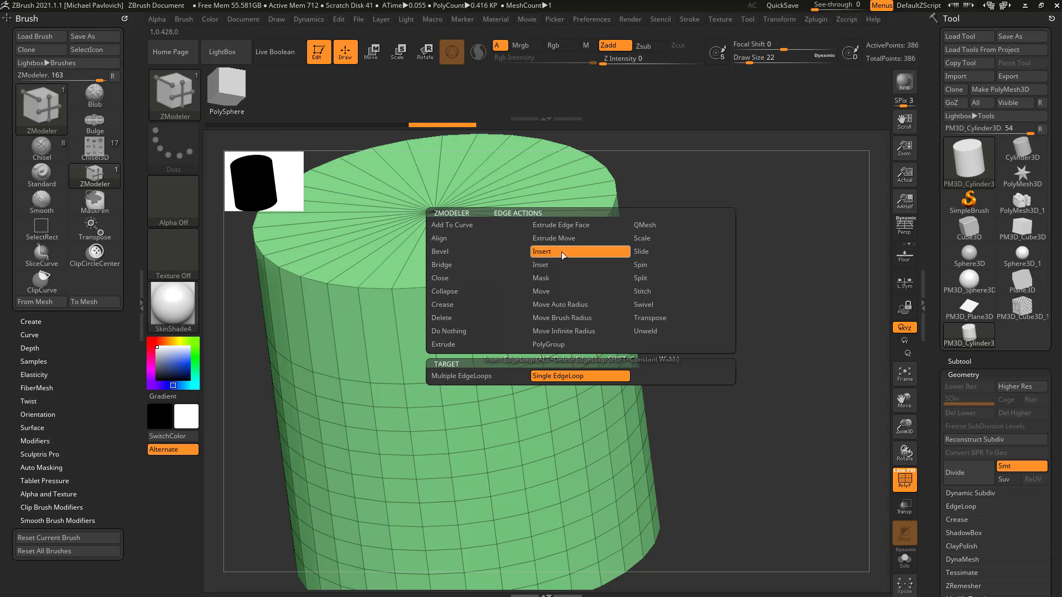
left_click(565, 376)
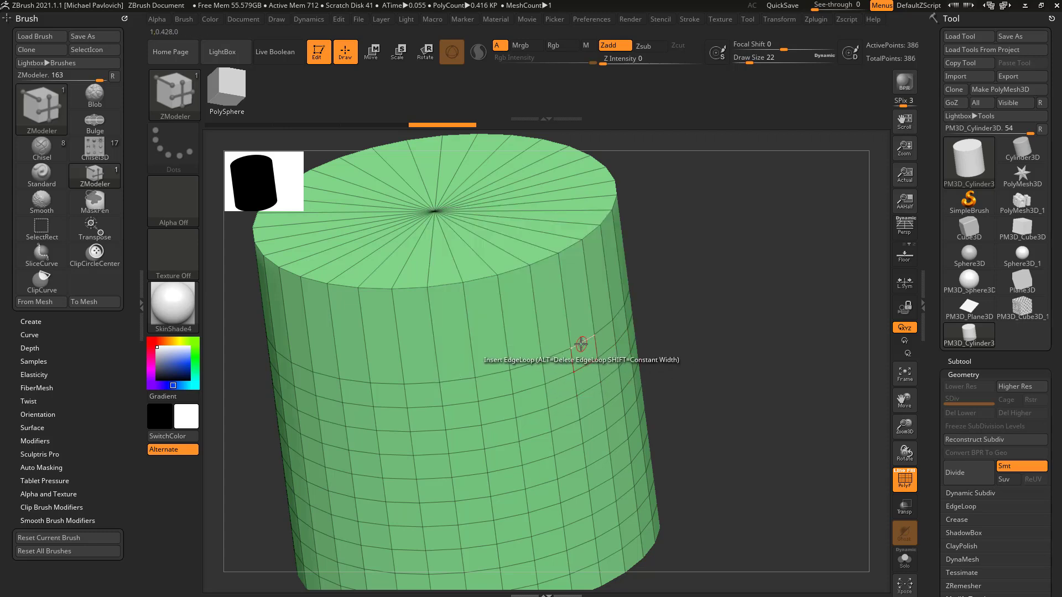
Step: Delete five more horizontal edge loops from the cylinder's side using the Insert edge action
left_click(585, 365, "alt")
left_click(599, 409, "alt")
left_click(599, 459, "alt")
left_click_drag(689, 423, 656, 438)
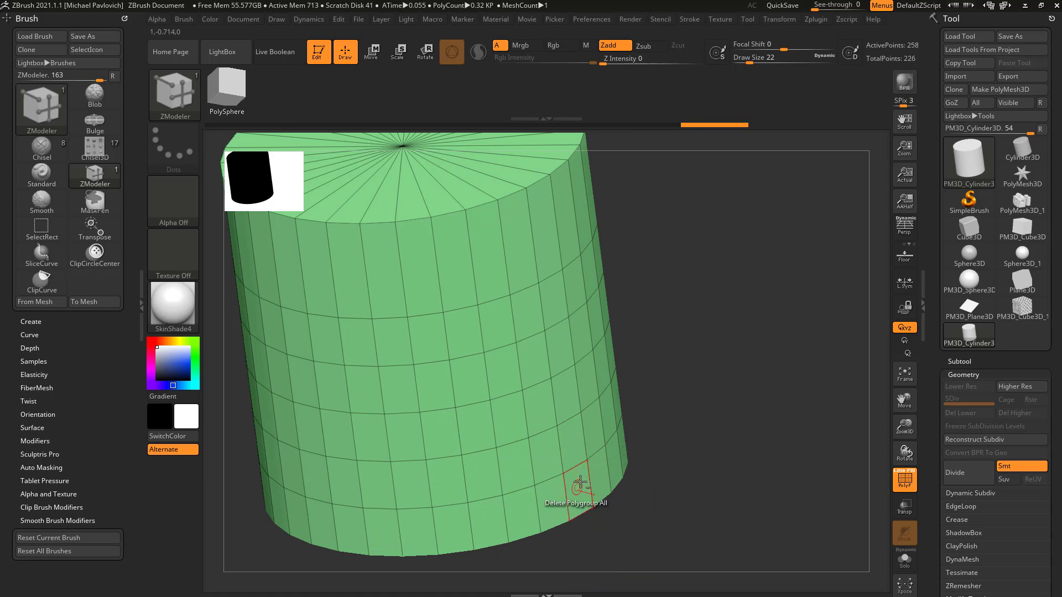
left_click_drag(646, 326, 667, 388, "alt")
Step: Keep Insert on Single EdgeLoop and delete the remaining five horizontal edge loops from the cylinder's side
key("space")
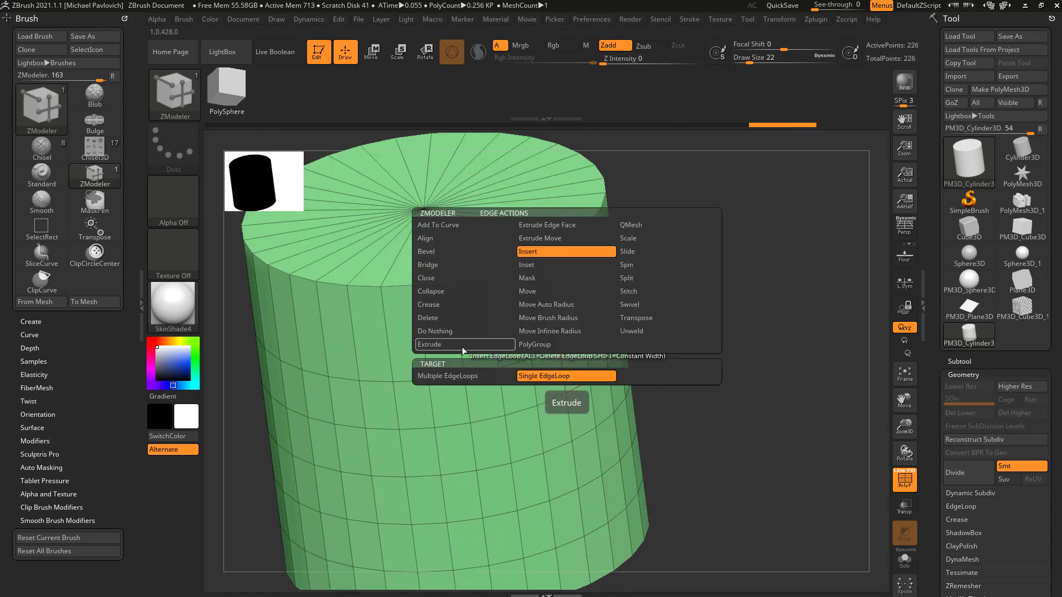
left_click(537, 380)
left_click(564, 357, "alt")
left_click(581, 391, "alt")
left_click(590, 442, "alt")
left_click(593, 480, "alt")
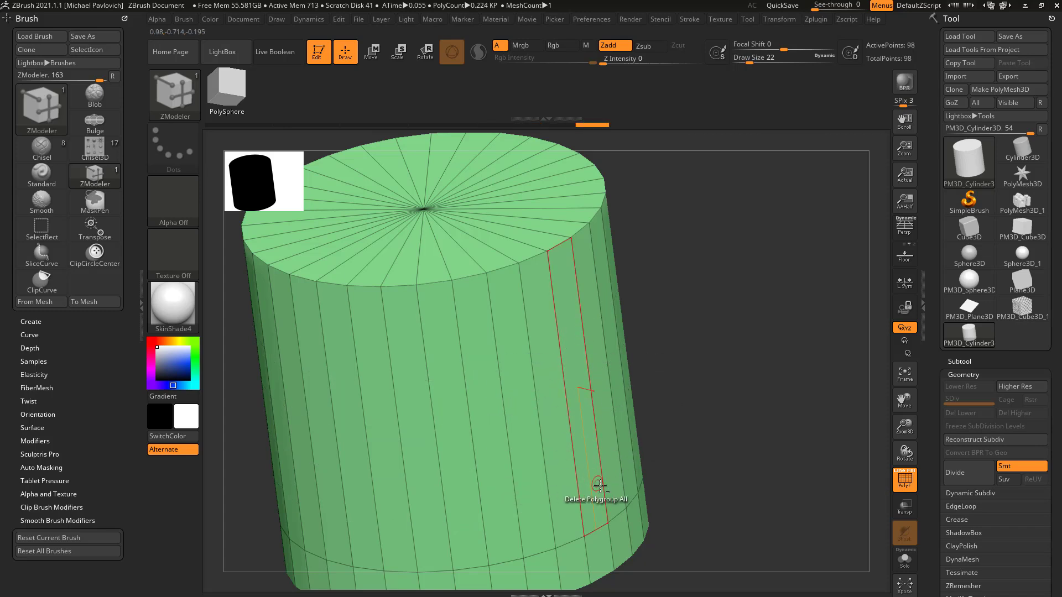
left_click(593, 530, "alt")
Step: Insert one edge loop on the top cap close to the rim and another on the side just below the rim
left_click(535, 243)
left_click_drag(552, 286, 547, 263)
mouse_move(707, 254)
left_mouse_down()
mouse_move(734, 255)
mouse_move(692, 254)
mouse_move(714, 258)
left_mouse_up()
Step: Delete the edge loop on the cylinder's top rim so the two neighbouring loops form a chamfer
key("space")
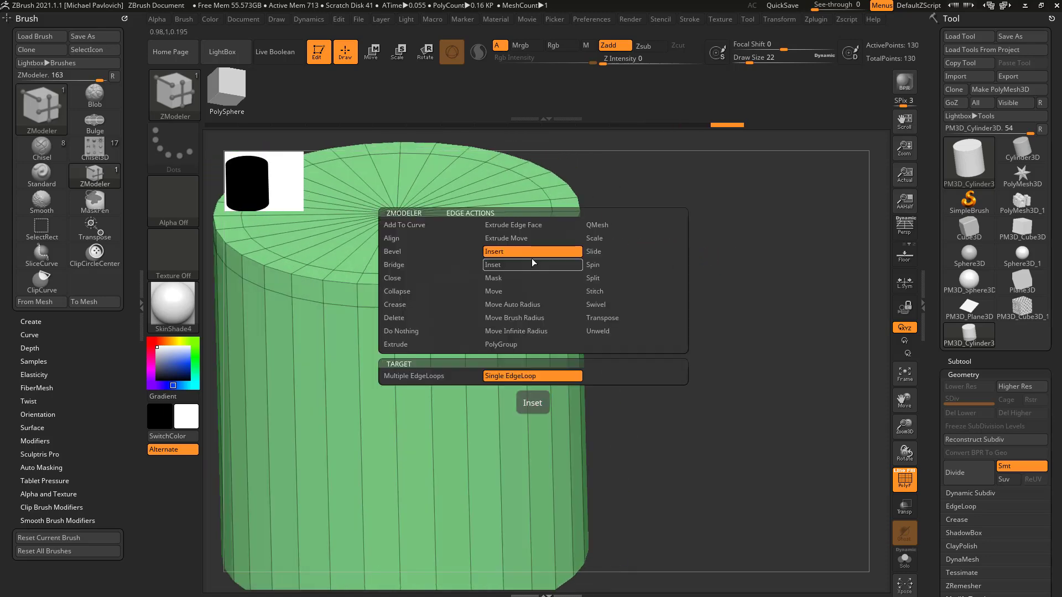
left_click(534, 258, "alt")
left_click_drag(645, 252, 635, 294)
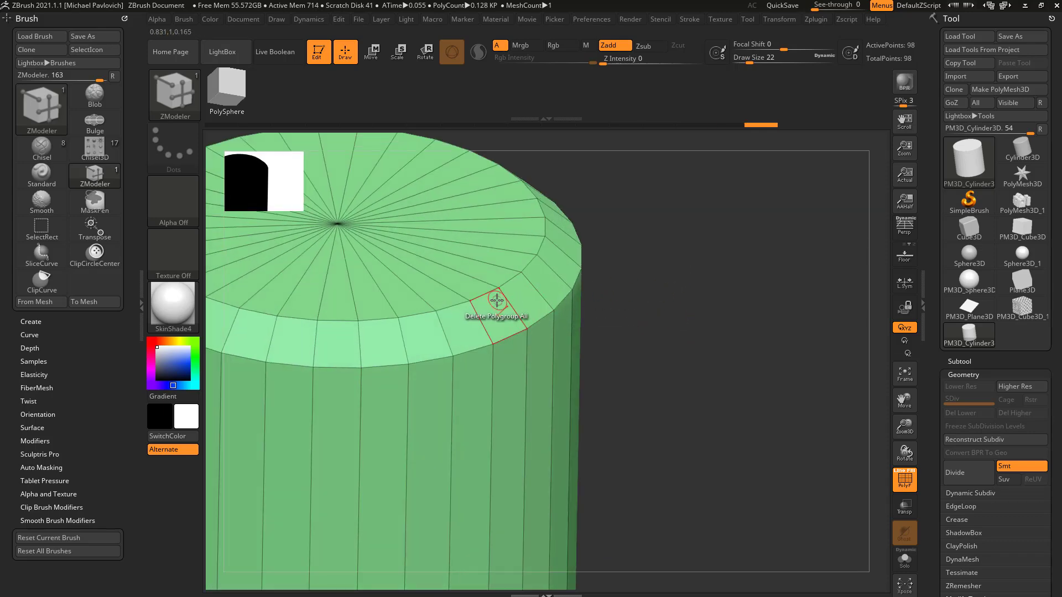
Step: Try Bevel with EdgeLoop Complete on the chamfer's inner and outer loops, and undo back to the unchamfered rim
key("space")
left_click(368, 252)
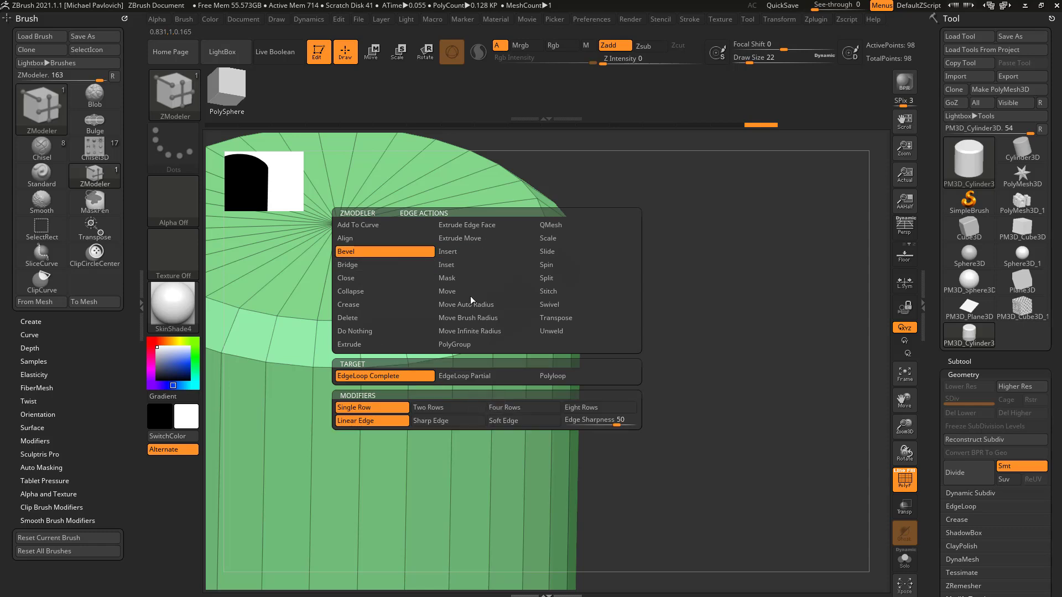
mouse_move(505, 276)
left_mouse_down()
mouse_move(523, 261)
mouse_move(514, 271)
left_mouse_up()
left_click_drag(539, 319, 553, 315)
key("ctrl+z")
key("ctrl+z")
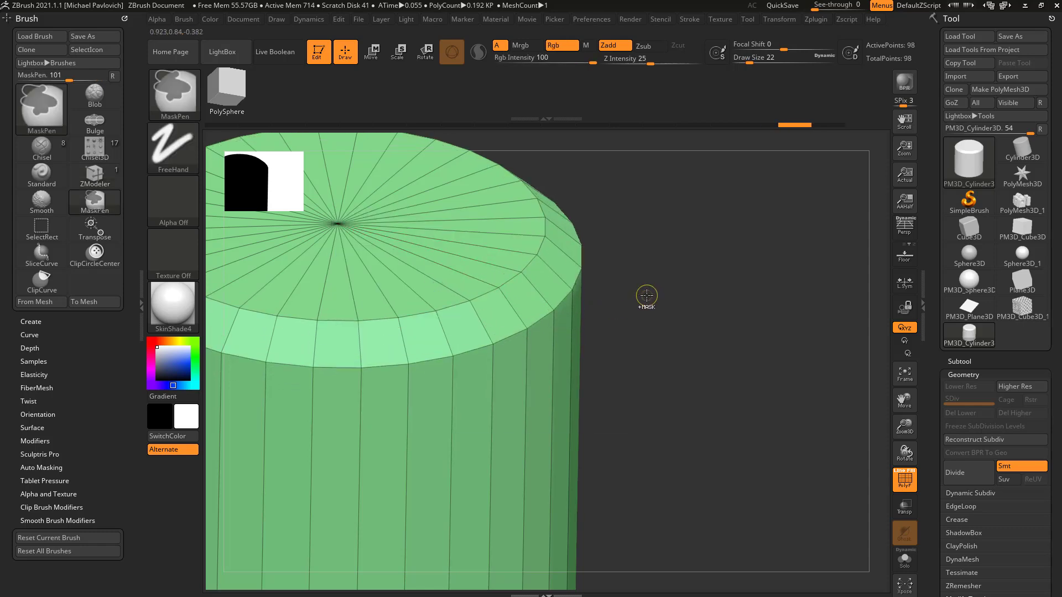
key("ctrl+shift+z")
Step: Set the edge Insert action's target to Multiple EdgeLoops
mouse_move(644, 293)
left_mouse_down()
mouse_move(636, 287)
mouse_move(666, 253)
mouse_move(641, 271)
left_mouse_up()
key("space")
left_click(522, 253)
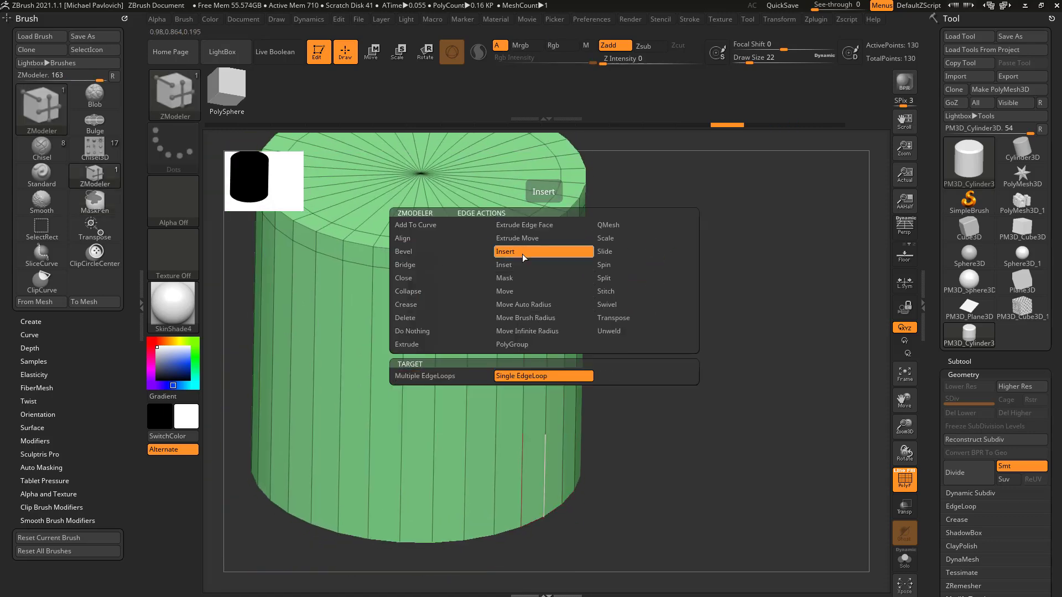
left_click(425, 376)
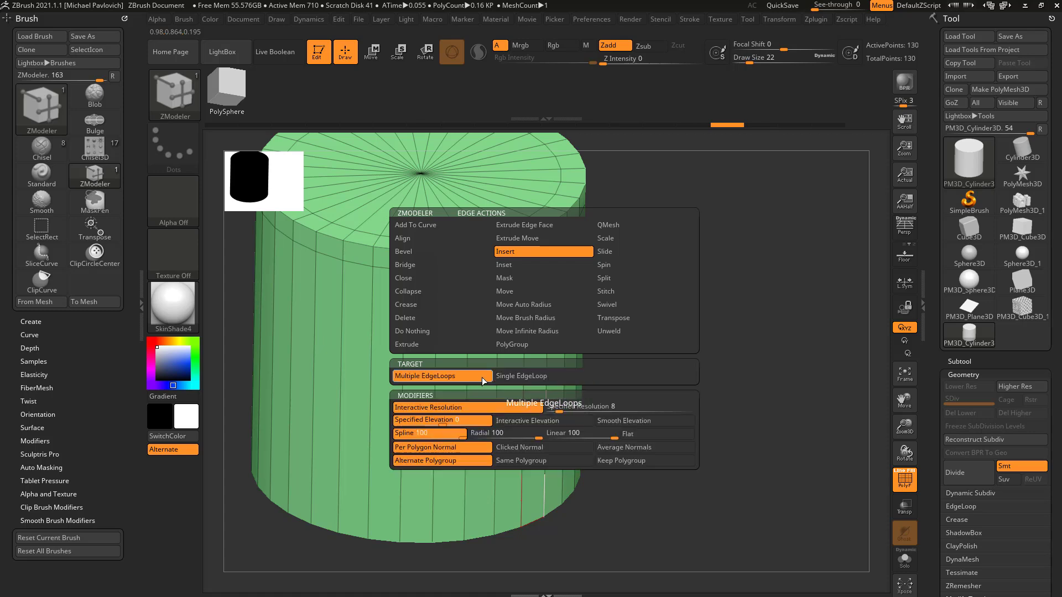
Step: Try inserting multiple edge loops around the side, first interactively and again with Specified Resolution 8, undoing each insertion
left_click_drag(546, 325, 549, 275)
key("ctrl+z")
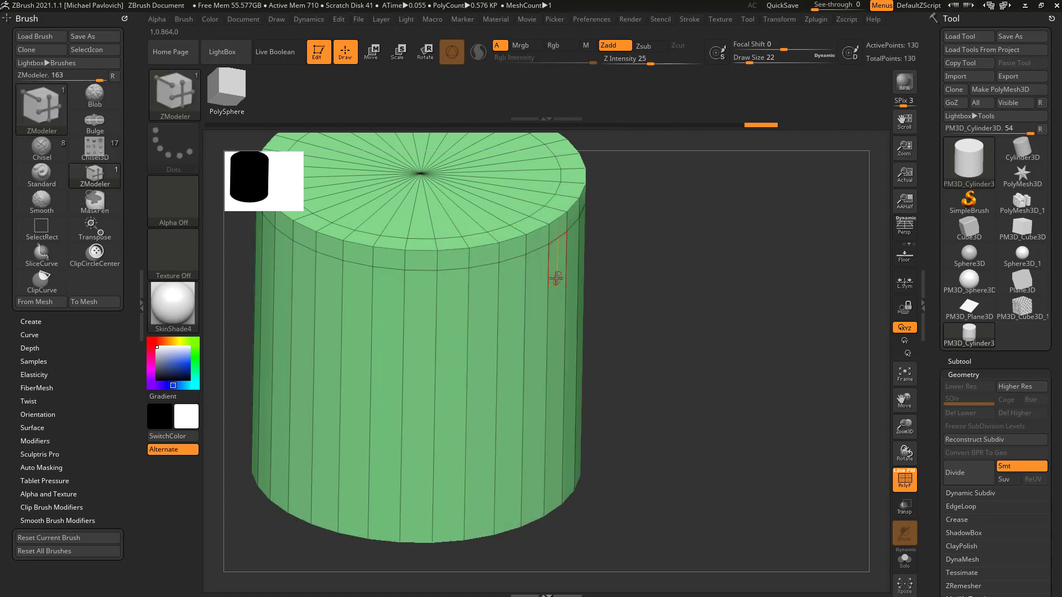
key("space")
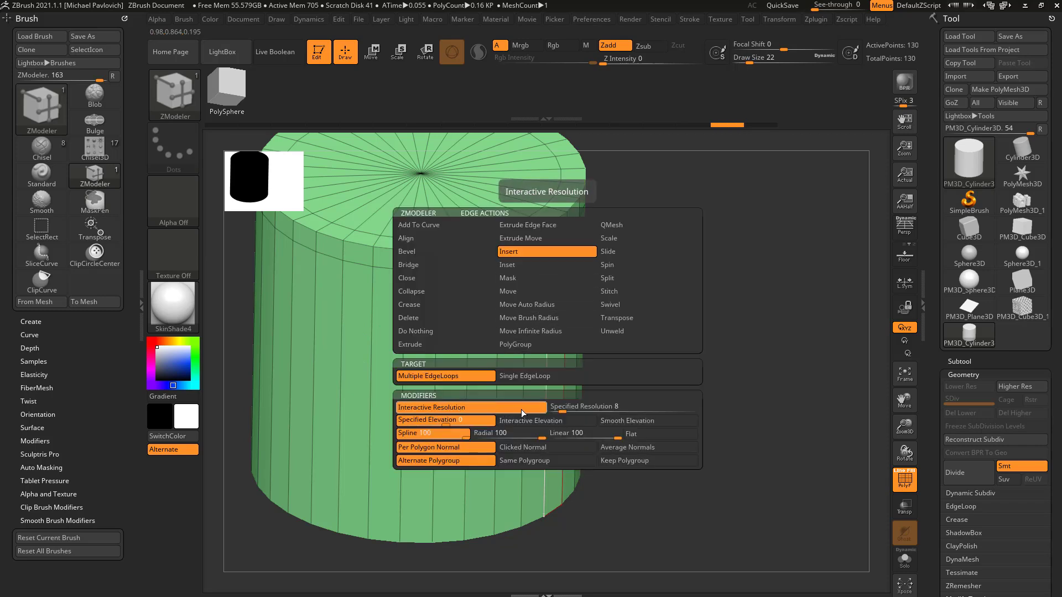
left_click(562, 409)
left_click(545, 306)
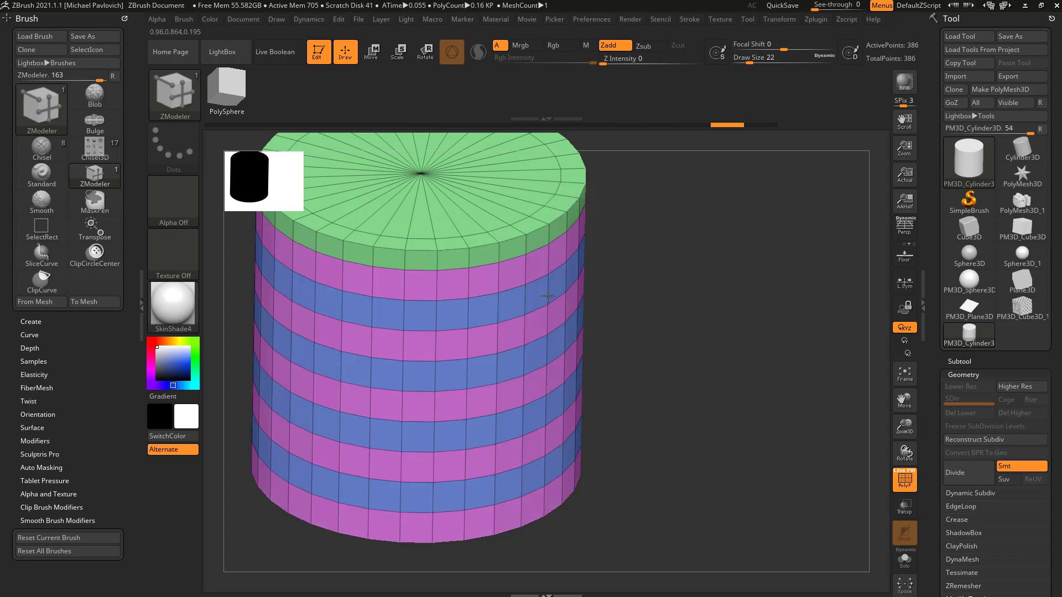
key("ctrl+z")
Step: Switch multiple edge loop insertion back to Interactive Resolution, try it on the cylinder's side and undo it
key("space")
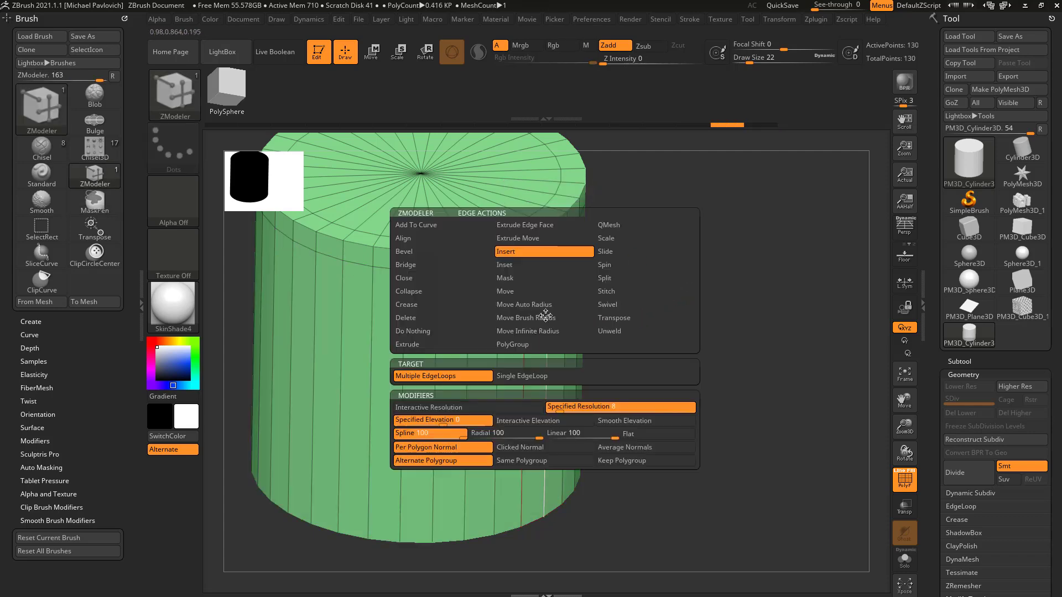
left_click(506, 407)
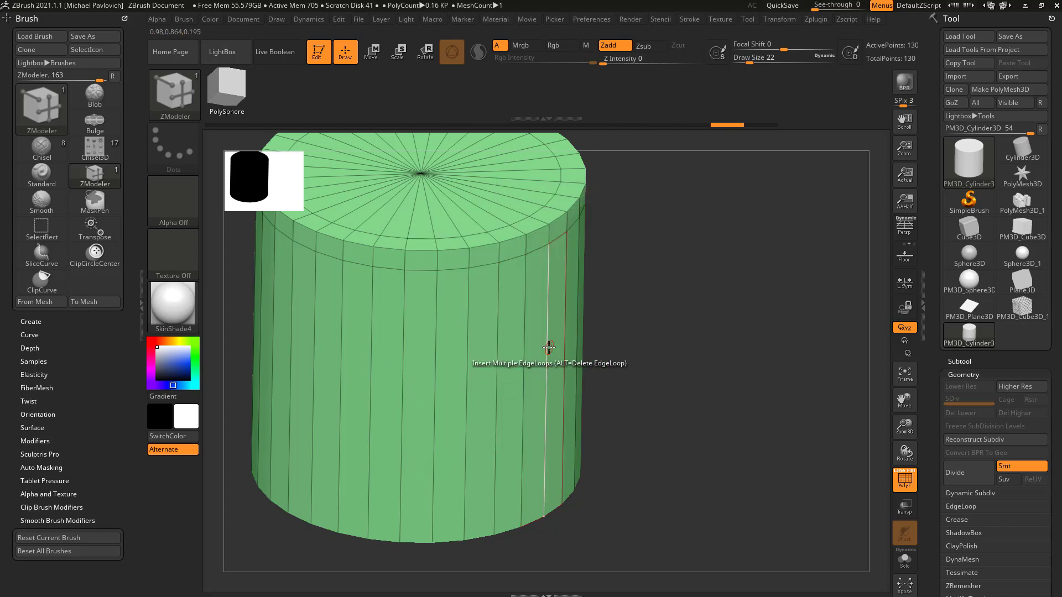
left_click_drag(545, 352, 606, 316)
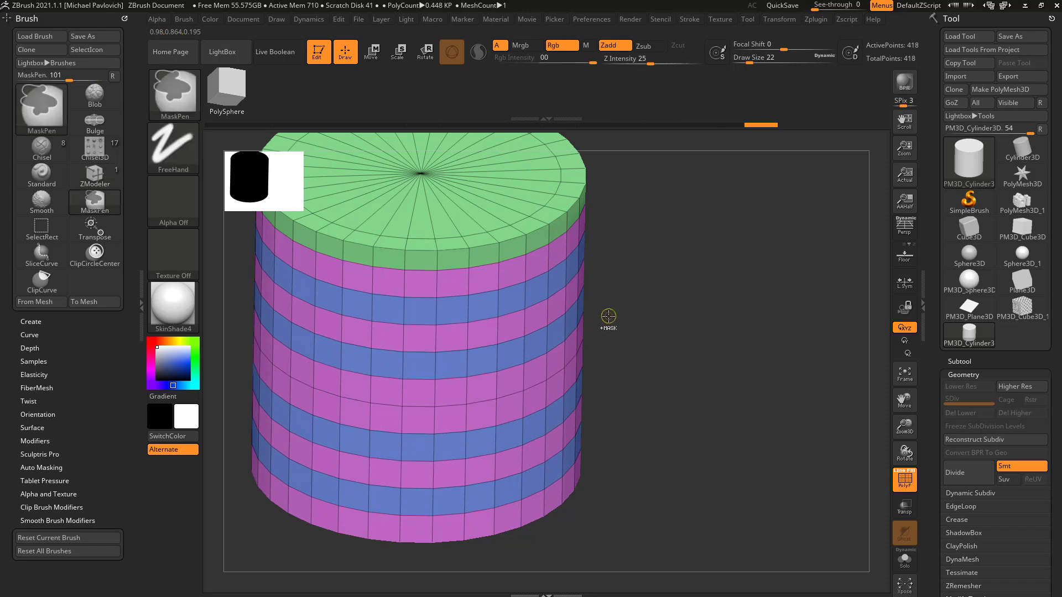
key("ctrl+z")
Step: Enable Interactive Elevation and insert six edge loops along the side, pulling them inward into a curved, narrowed waist
key("space")
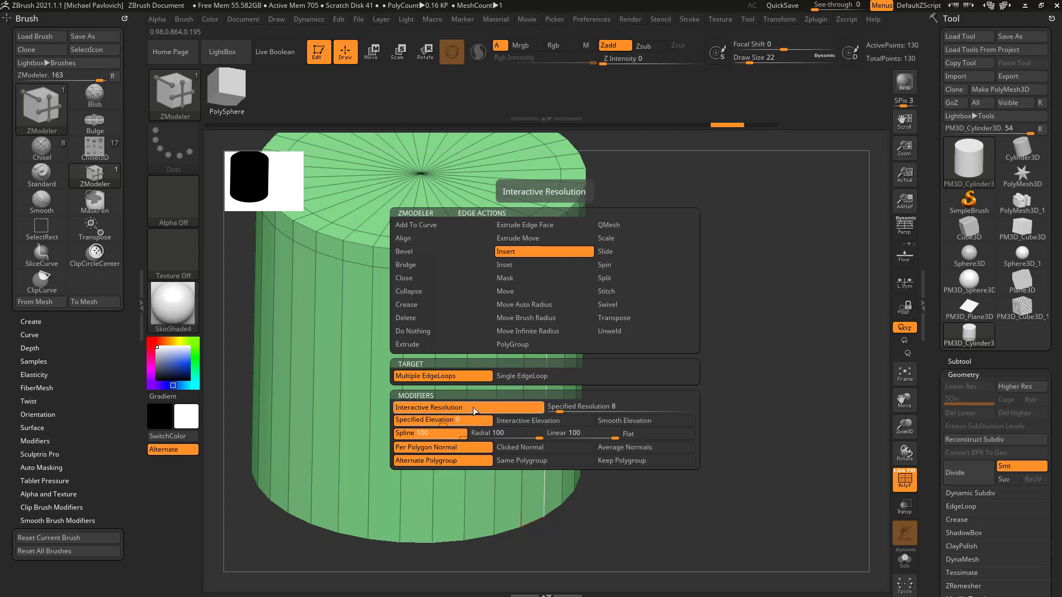
left_click(522, 422)
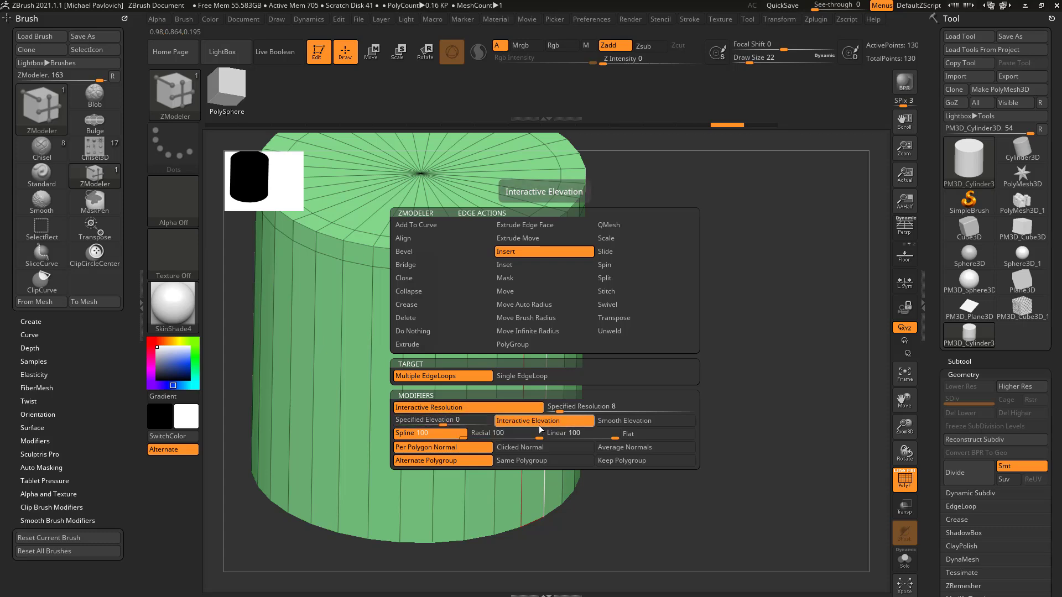
left_click_drag(546, 326, 485, 316)
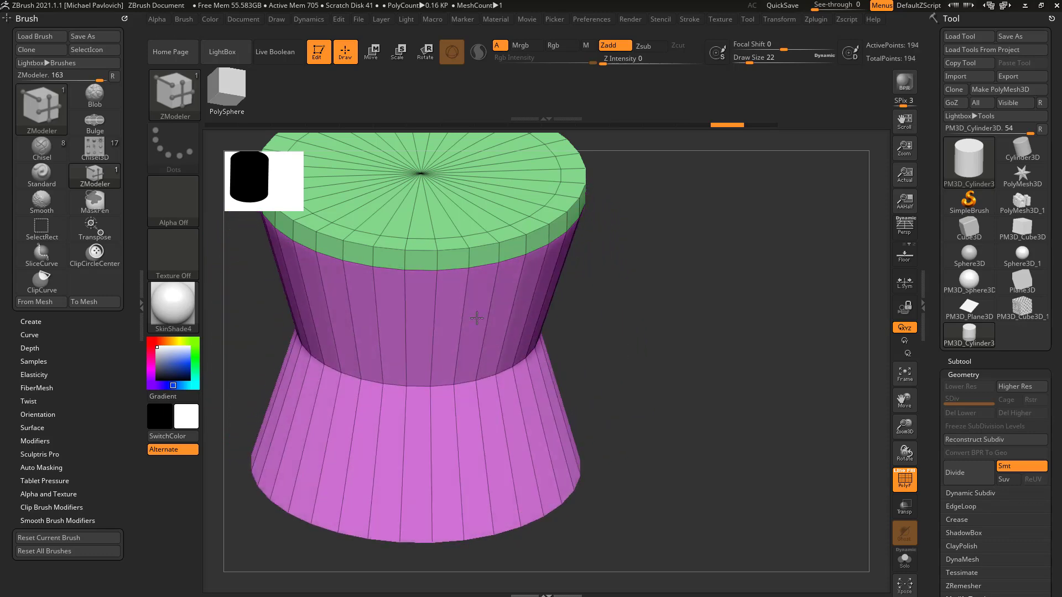
left_click_drag(687, 300, 707, 351)
Step: Try the Bevel edge action with EdgeLoop Complete on the top cap's edge loop and undo it
key("space")
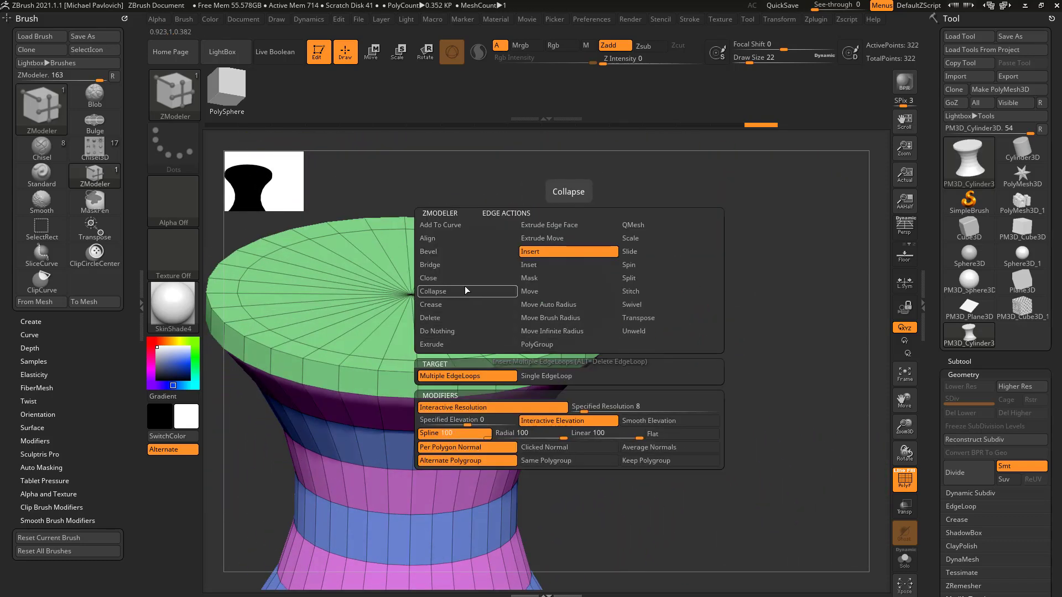
left_click(453, 266)
left_click(445, 252)
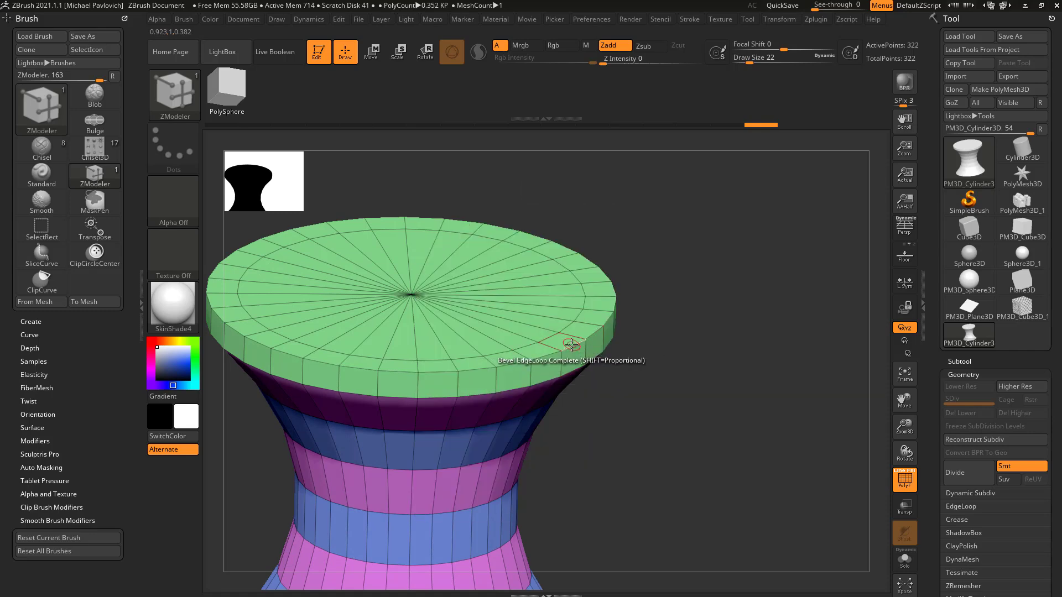
left_click_drag(572, 346, 590, 339)
key("ctrl+z")
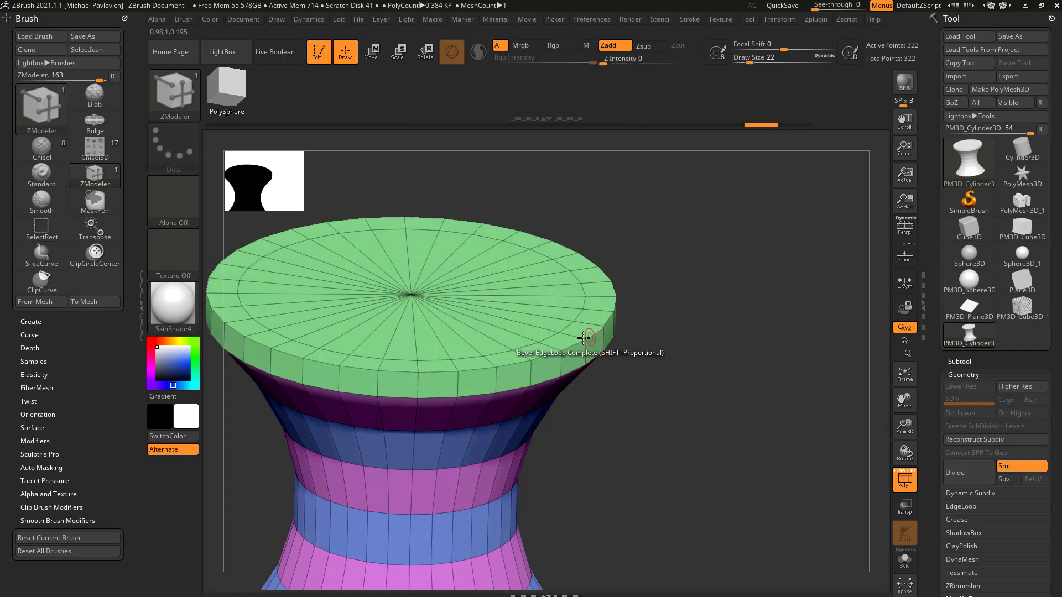
Step: Set the edge action to Insert with Multiple EdgeLoops and delete the top rim's outer edge loop to form a chamfer
key("space")
left_click(570, 252)
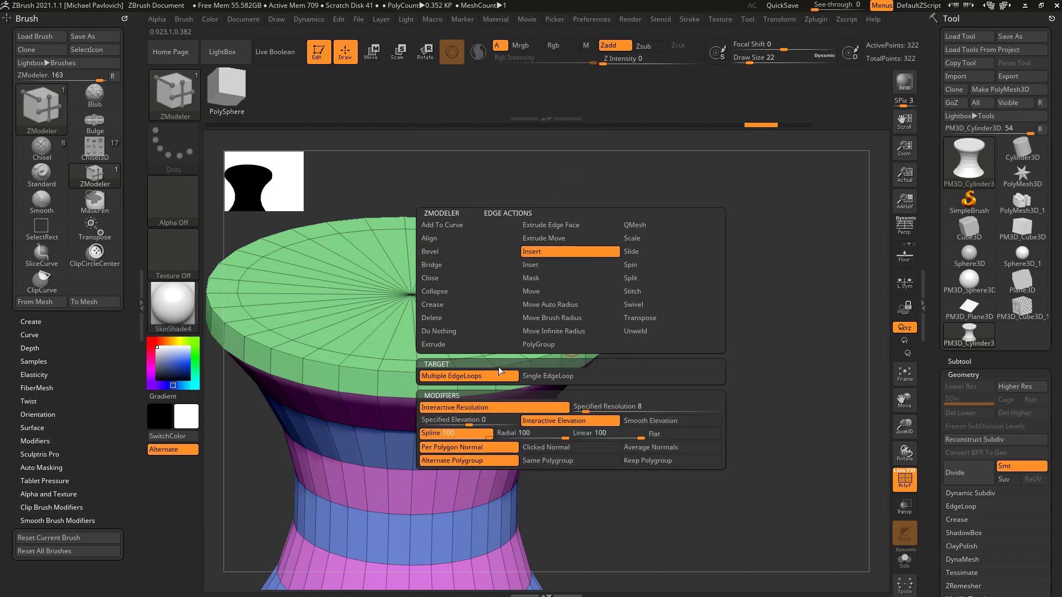
left_click(479, 377)
left_click(570, 346, "alt")
Step: Try inserting multiple edge loops with Interactive Elevation across the top rim's chamfer to round it, undoing each attempt
mouse_move(676, 344)
left_mouse_down()
mouse_move(654, 322)
mouse_move(689, 315)
mouse_move(610, 333)
left_mouse_up()
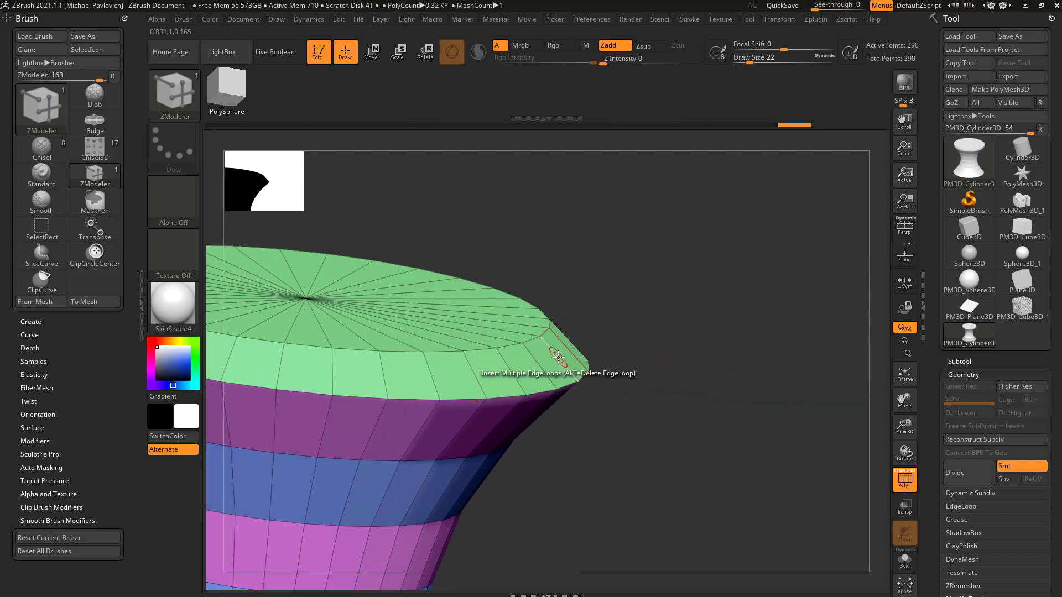
key("space")
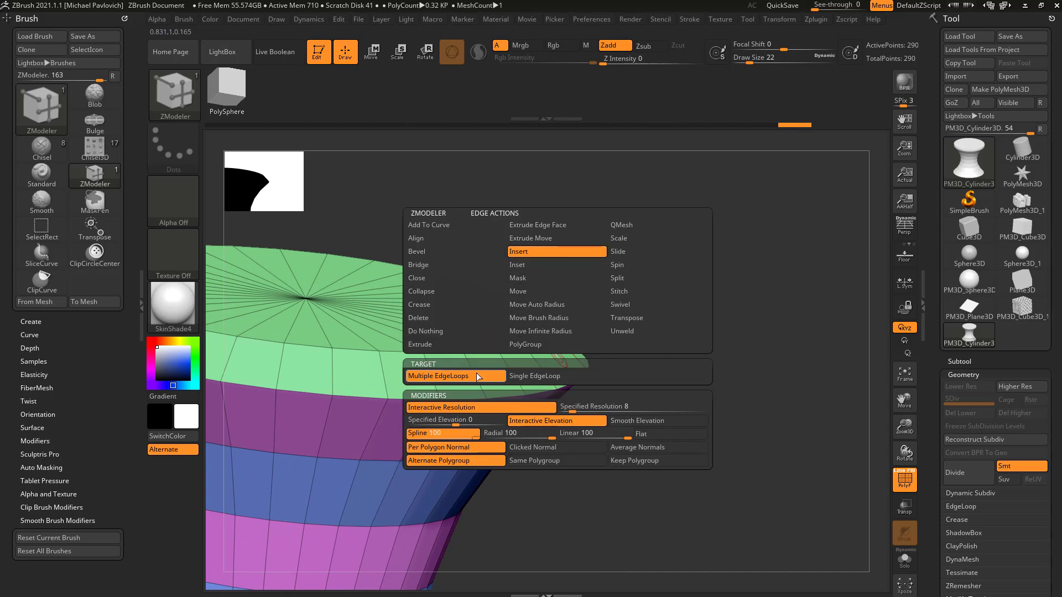
left_click(535, 423)
left_click_drag(555, 355, 466, 331)
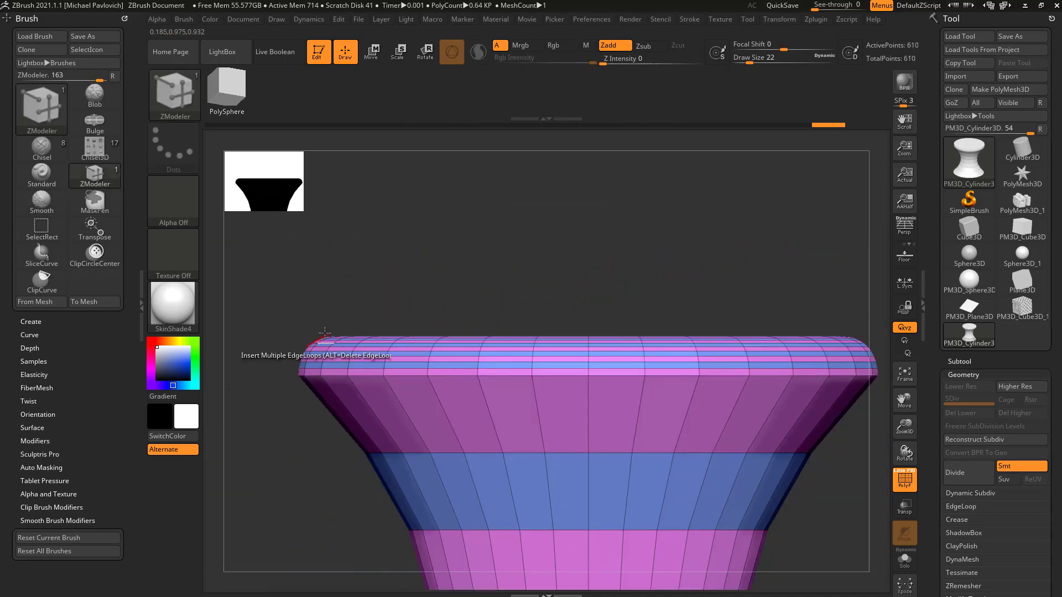
left_click_drag(469, 271, 607, 277)
key("ctrl+z")
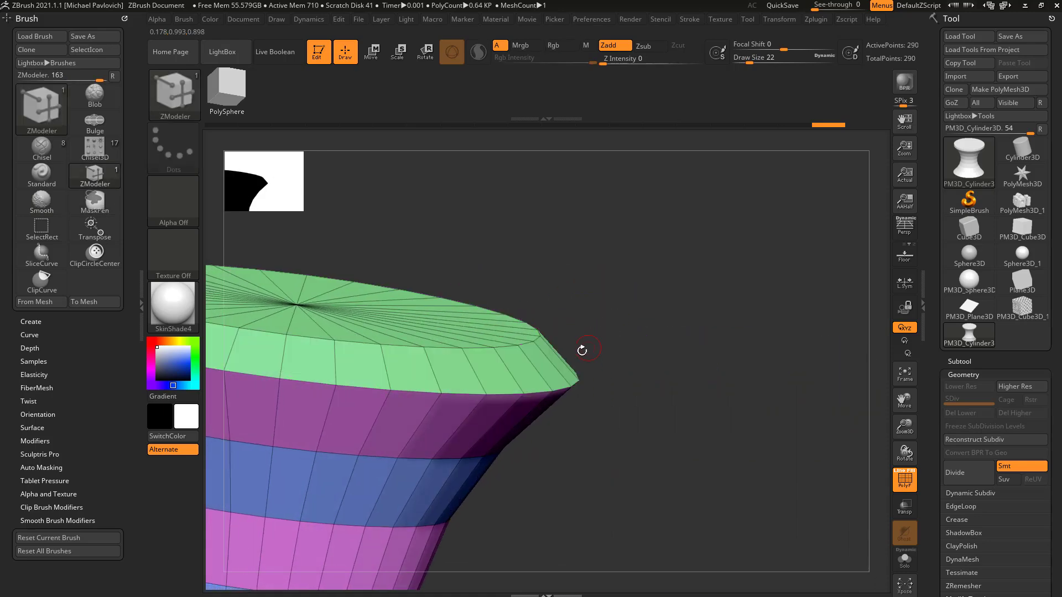
key("space")
left_click_drag(555, 363, 606, 355)
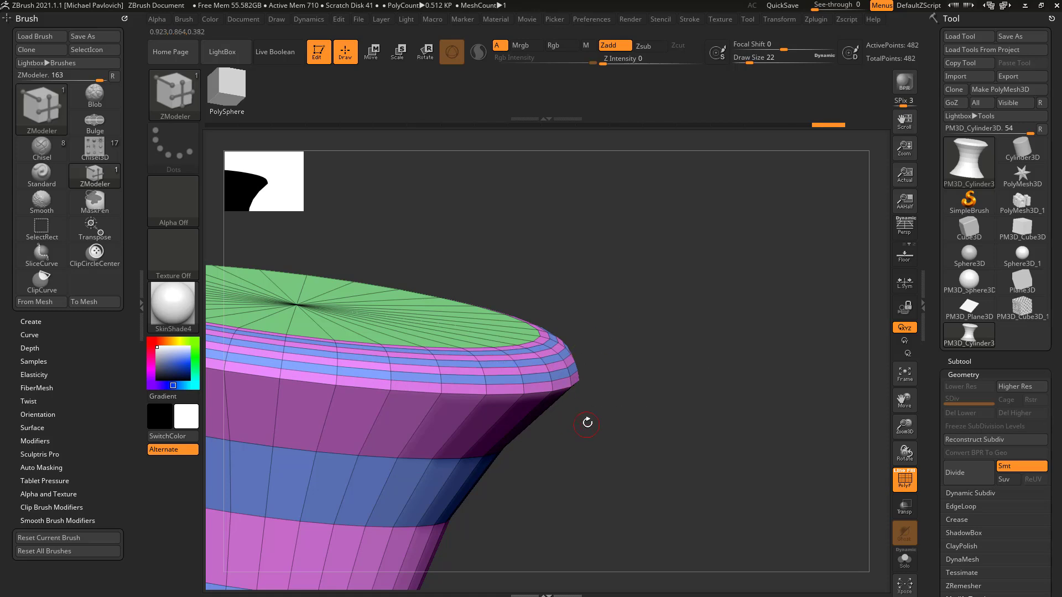
key("ctrl+z")
Step: Switch the edge loop insertion to Same Polygroup, try it on the rim's chamfer and undo it
key("space")
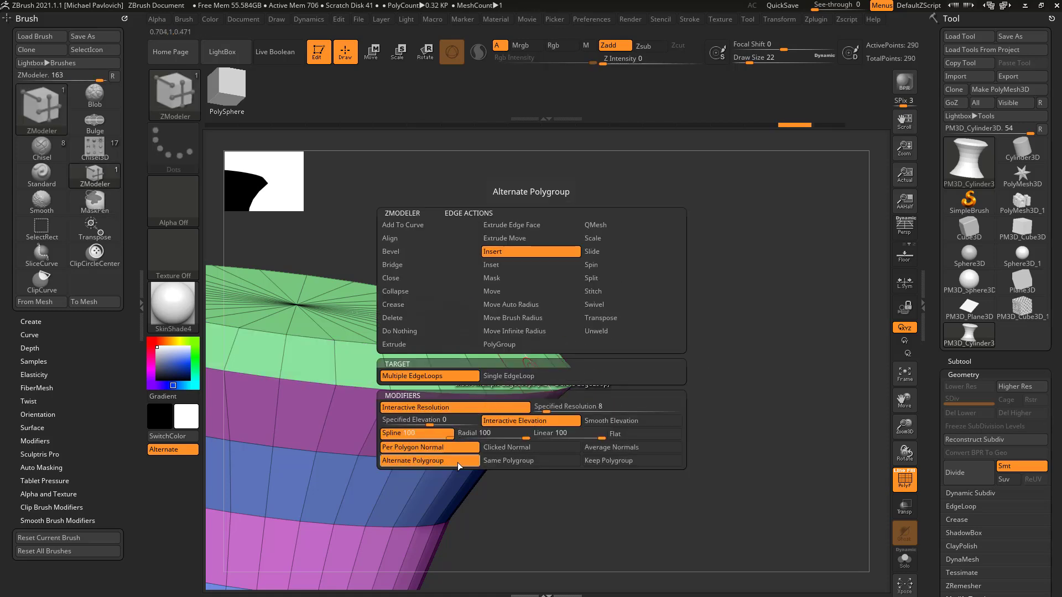
left_click(500, 461)
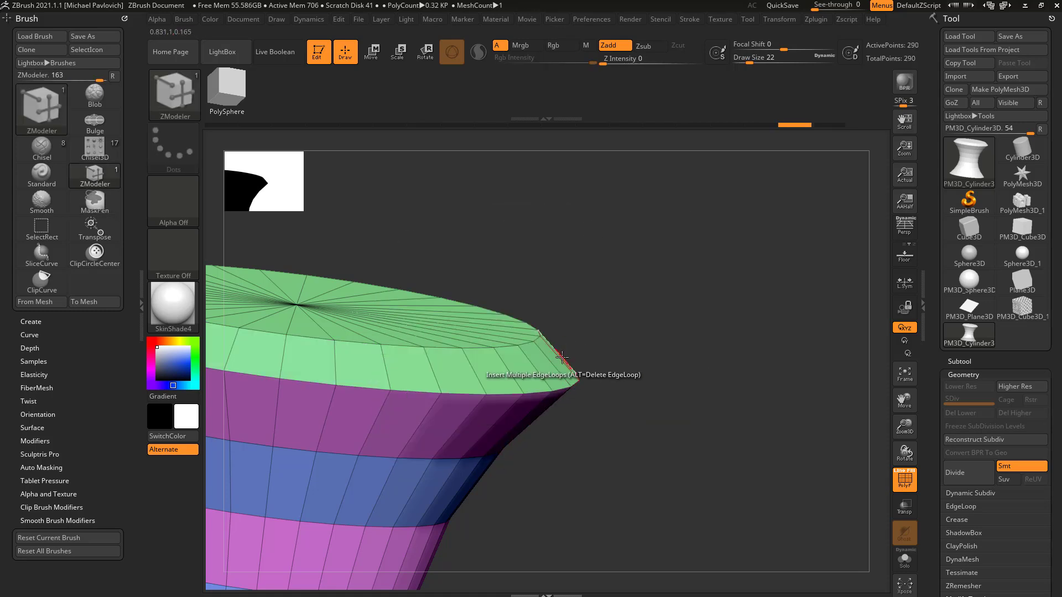
left_click_drag(530, 364, 608, 346)
key("ctrl+z")
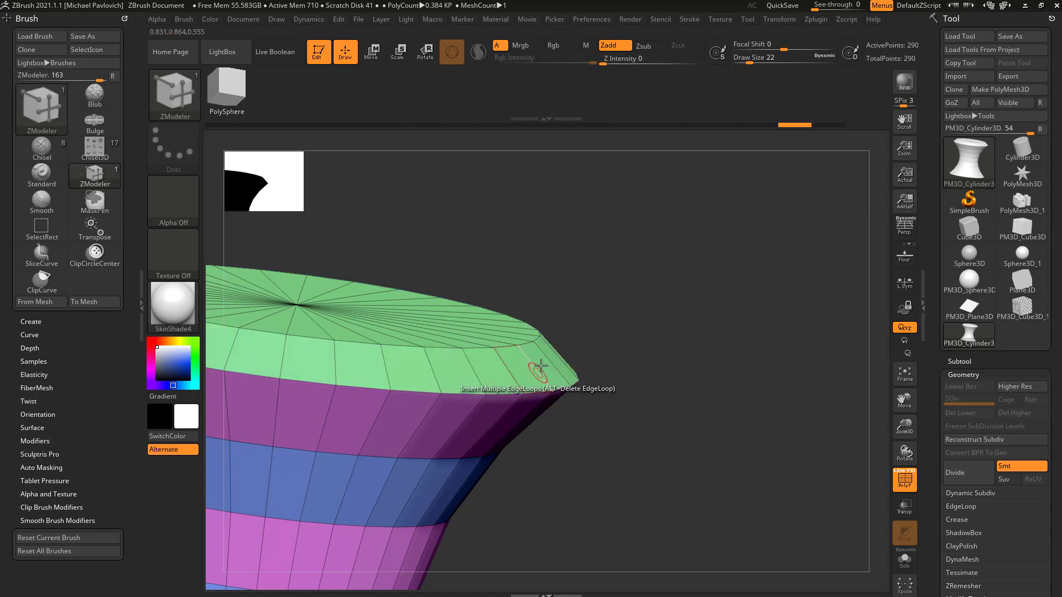
Step: Switch the edge loop insertion to Keep Polygroup, round the rim's chamfer with it and undo it
key("space")
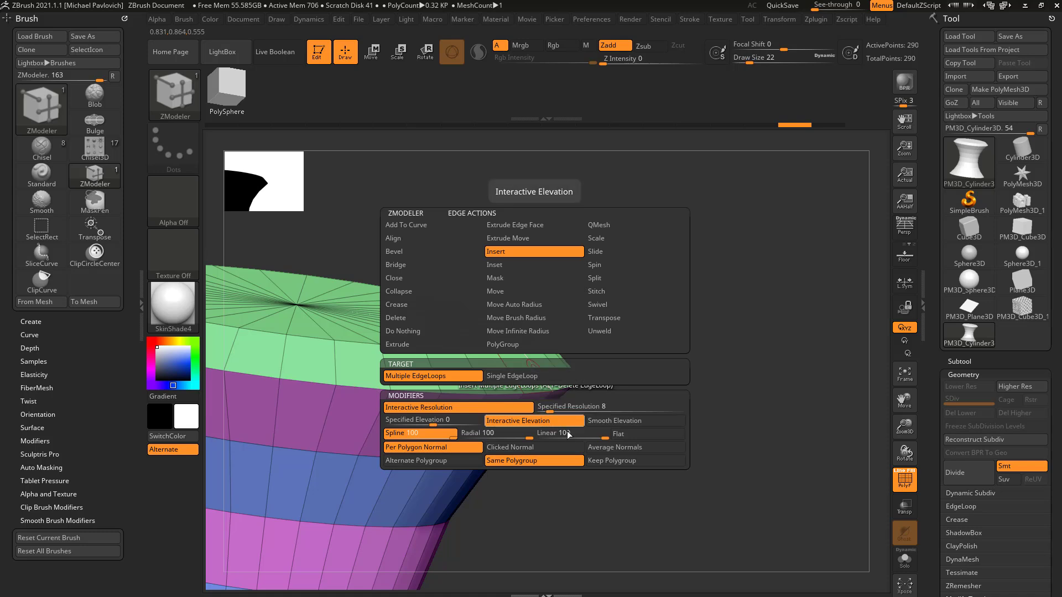
left_click(611, 462)
left_click_drag(545, 370, 614, 343)
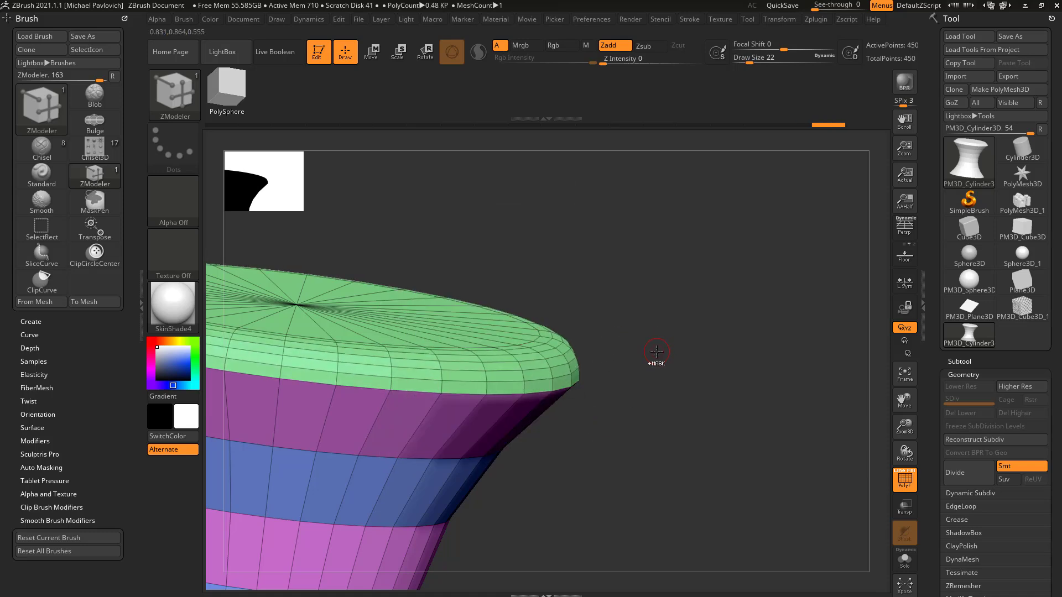
key("ctrl+z")
key("space")
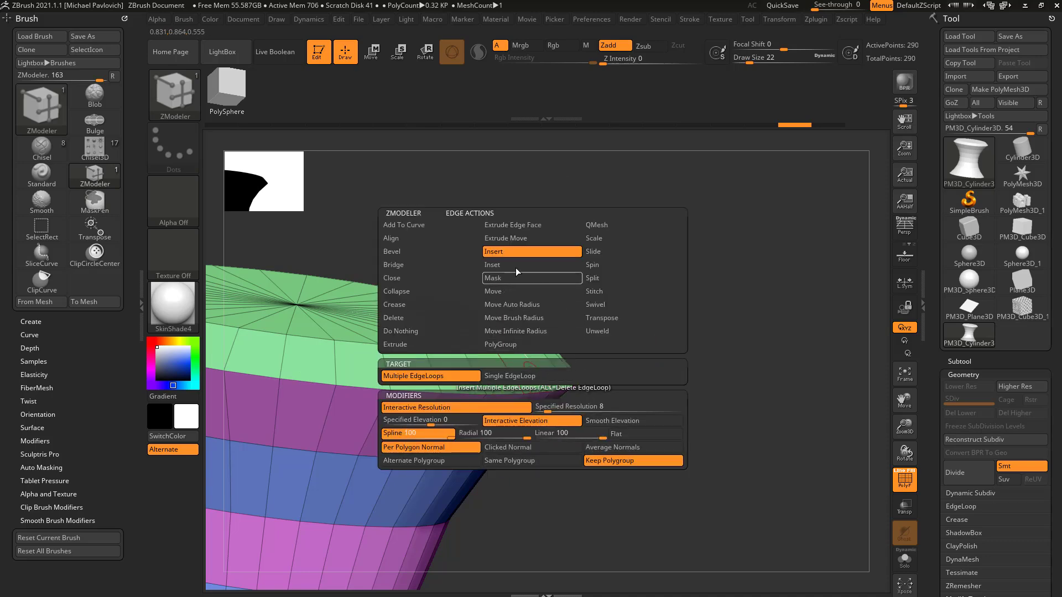
right_click_drag(699, 347, 586, 371, "ctrl")
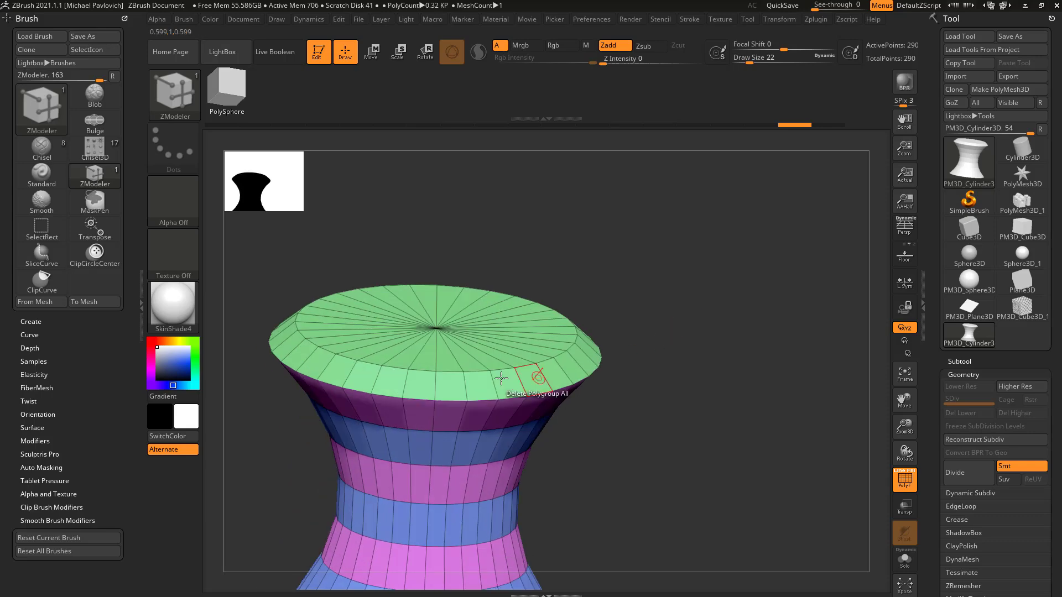
key("space")
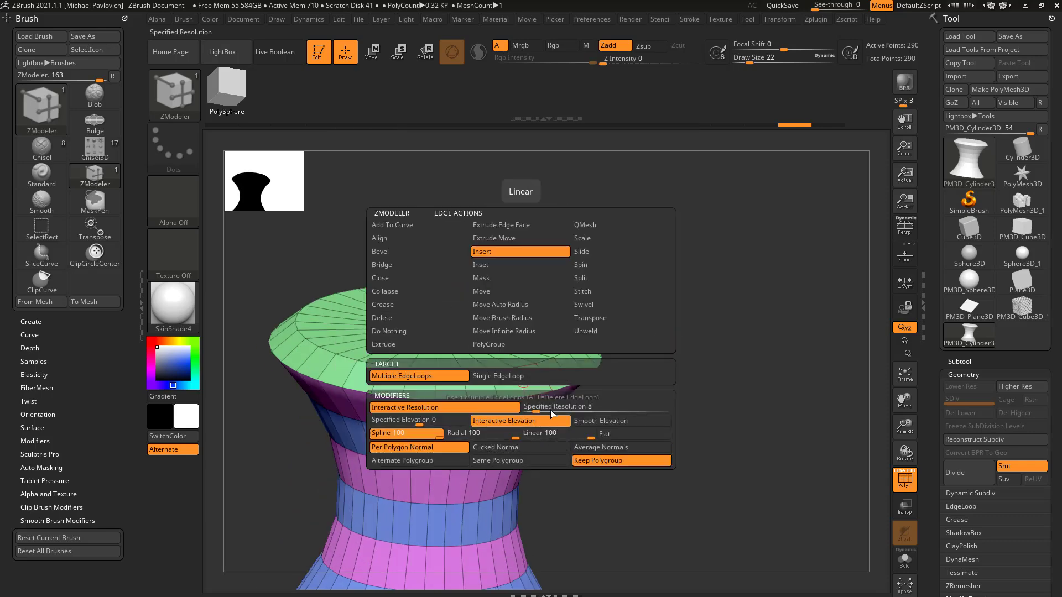
right_click_drag(636, 379, 654, 360)
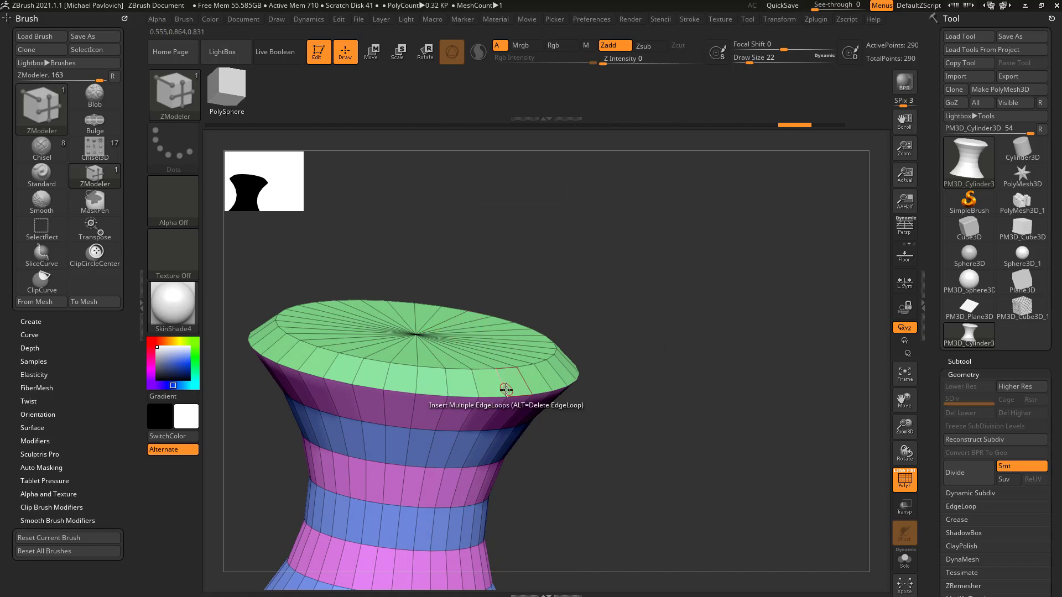
Step: Set the edge action to Bridge with Edges as the target
key("space")
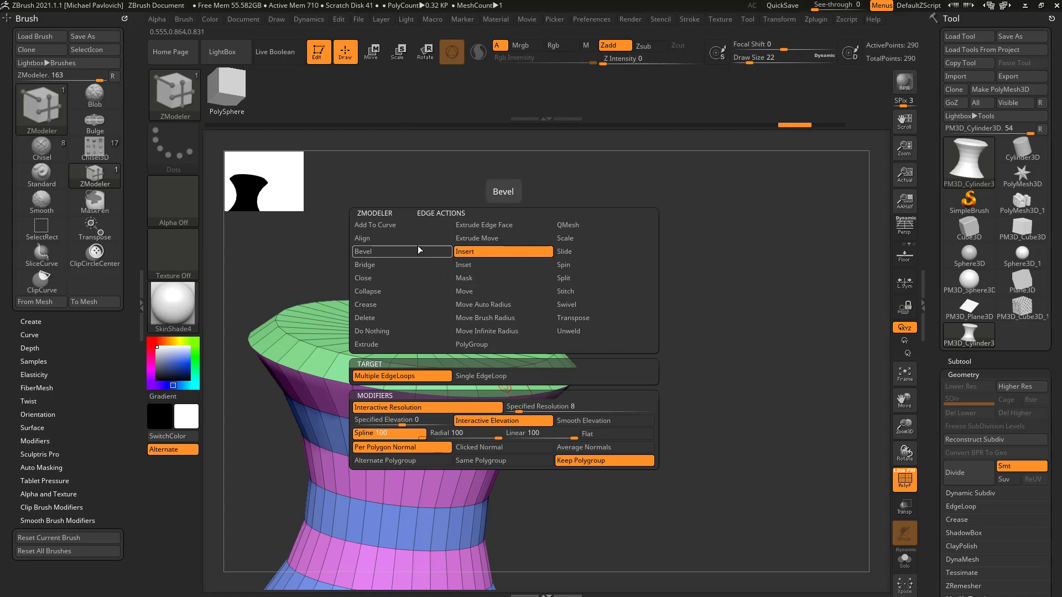
left_click(403, 264)
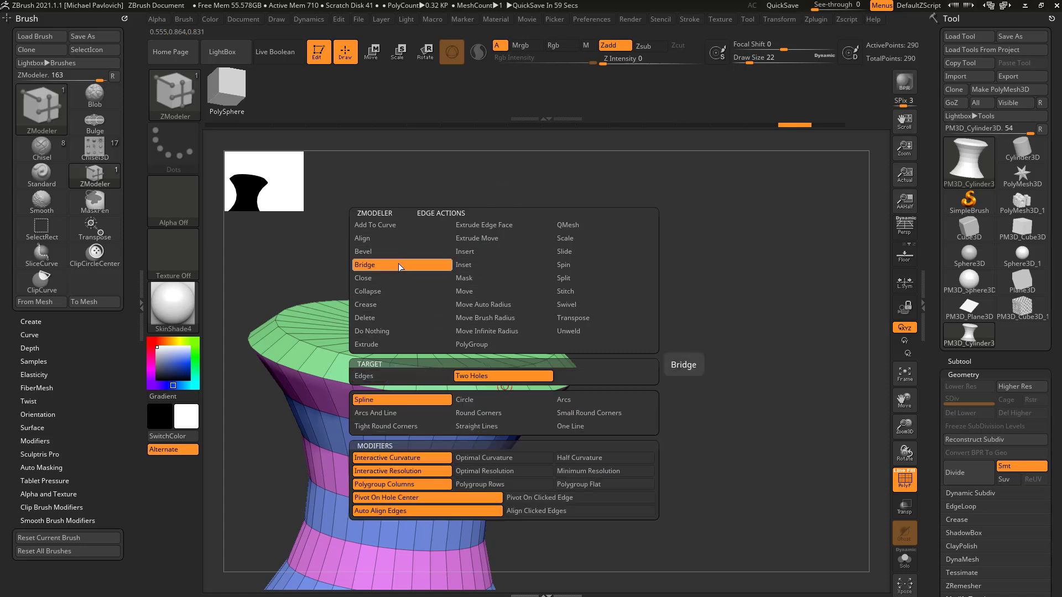
left_click(432, 377)
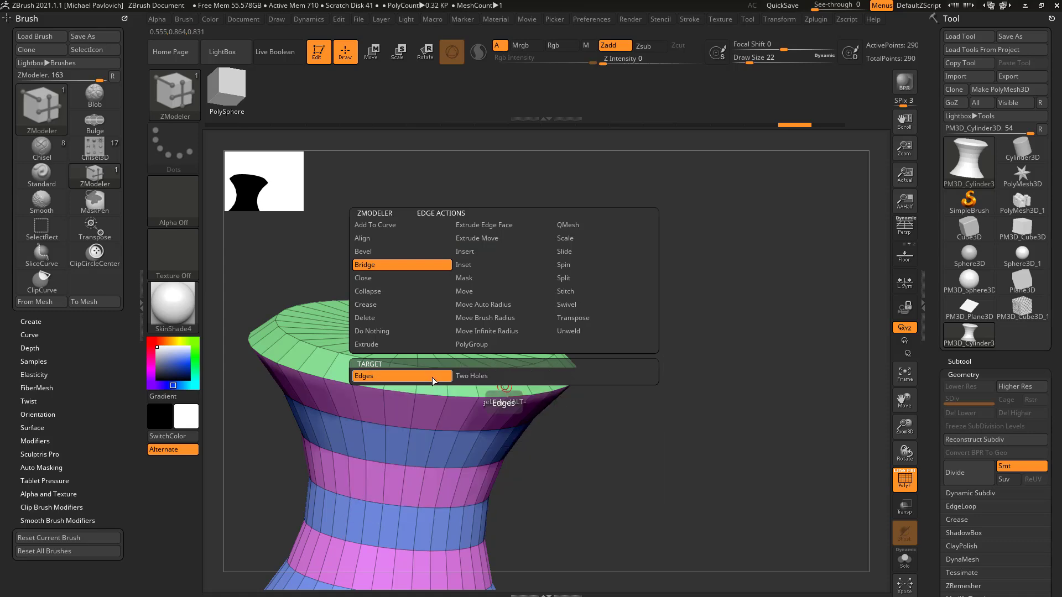
Step: Set the polygon action to QMesh with Flat Island and pull the top cap upward into a separate disc above the rim
left_click_drag(653, 276, 660, 307, "alt")
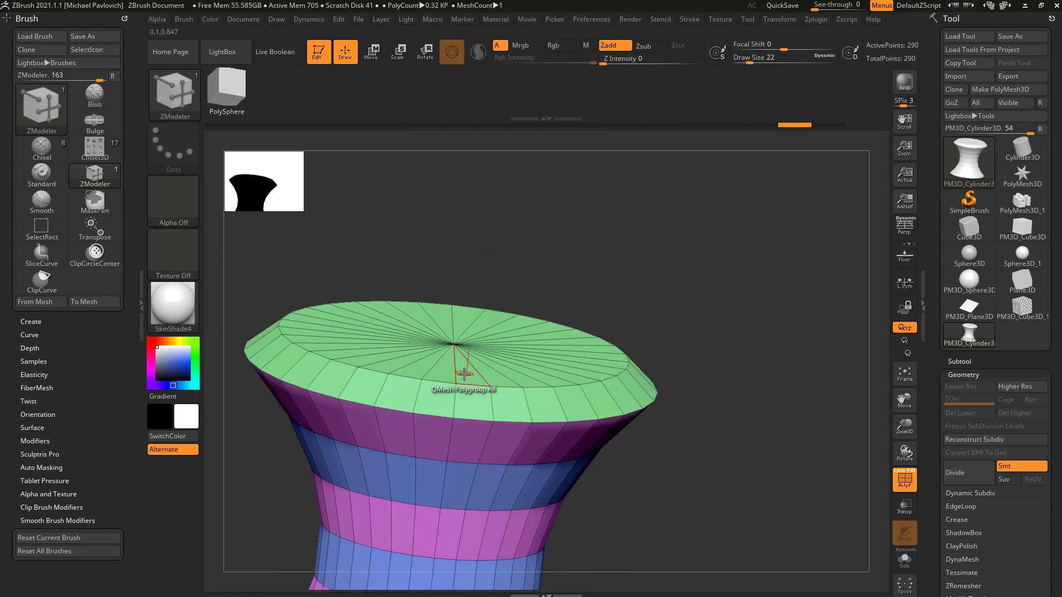
key("space")
left_click(460, 350)
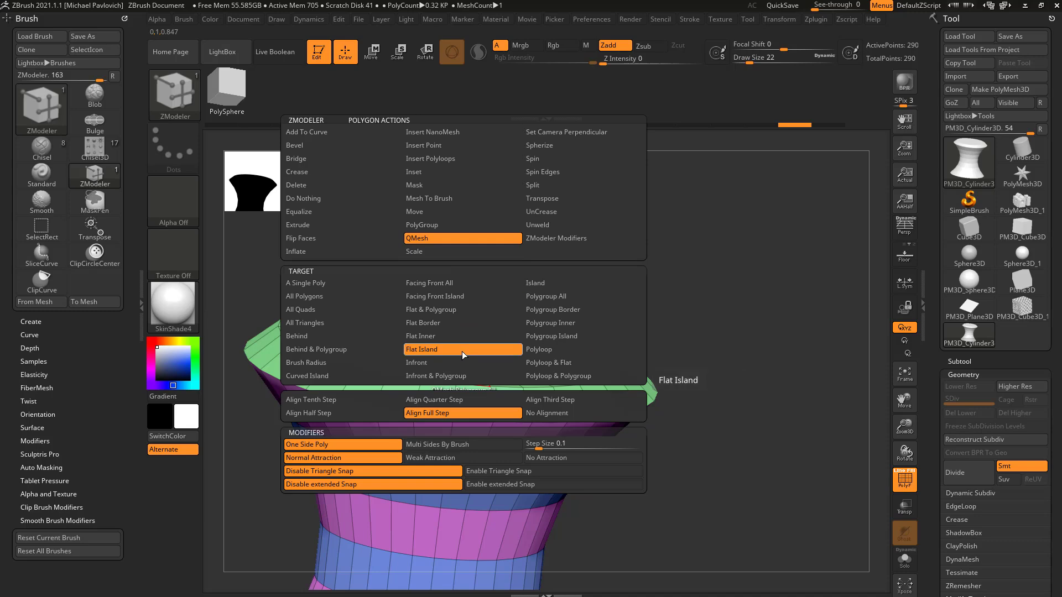
left_click_drag(467, 360, 472, 293)
left_click_drag(660, 278, 729, 315)
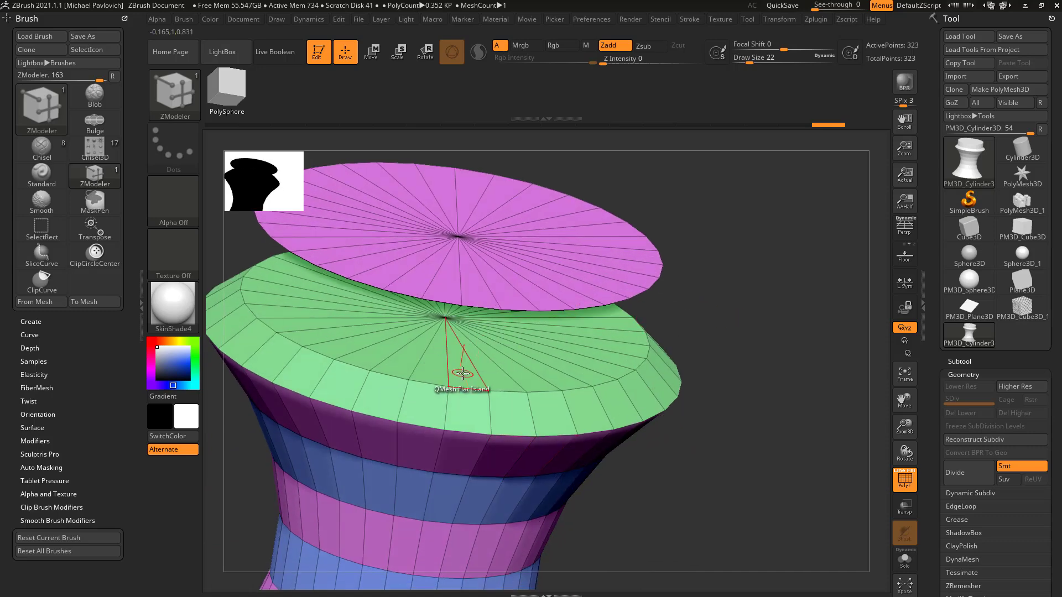
Step: Delete the flat island of the lower green cap, leaving an opening below the raised disc
key("space")
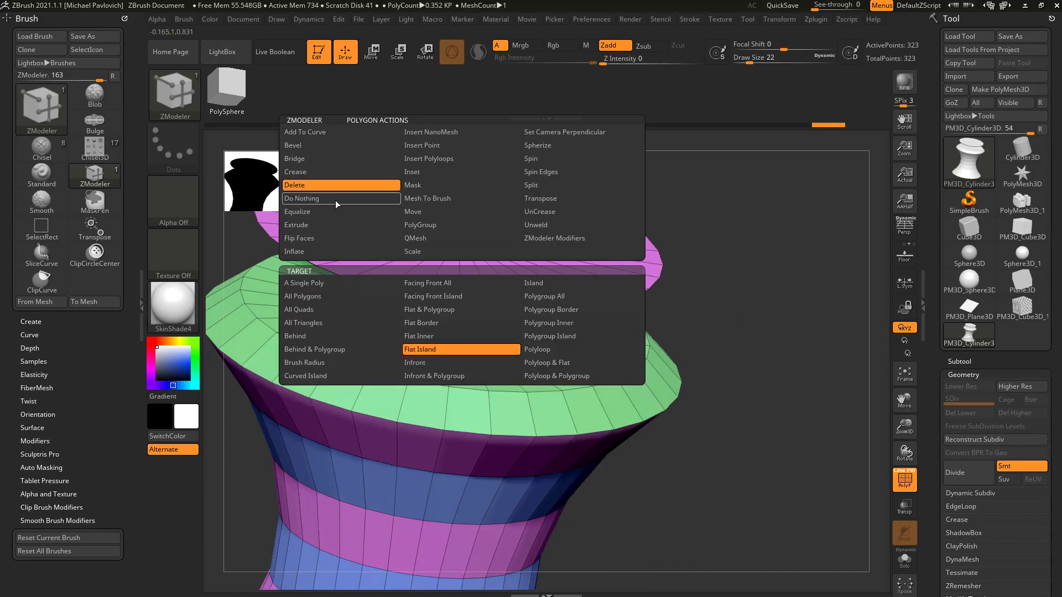
left_click(442, 349)
left_click(466, 378)
left_click_drag(633, 343, 707, 346)
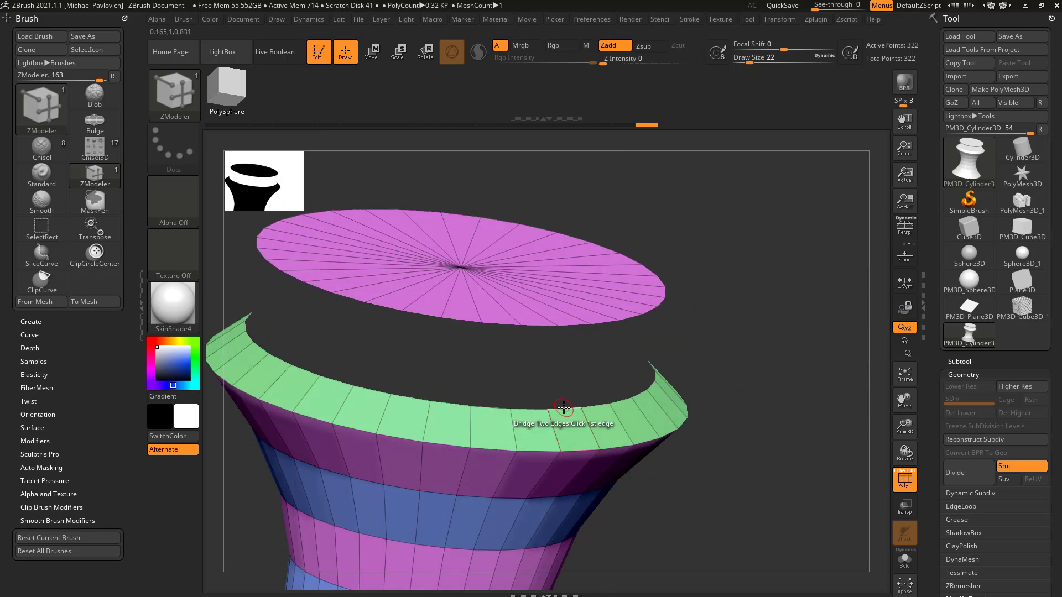
Step: Bridge two neighbouring front edges of the green rim's opening to the matching edges of the raised disc
key("space")
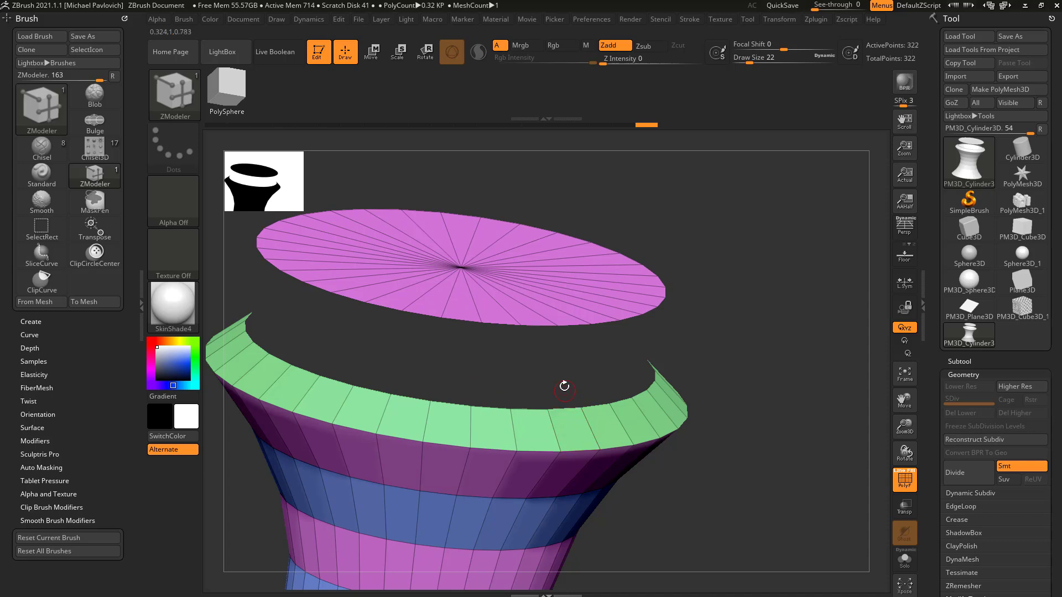
left_click_drag(599, 323, 551, 330)
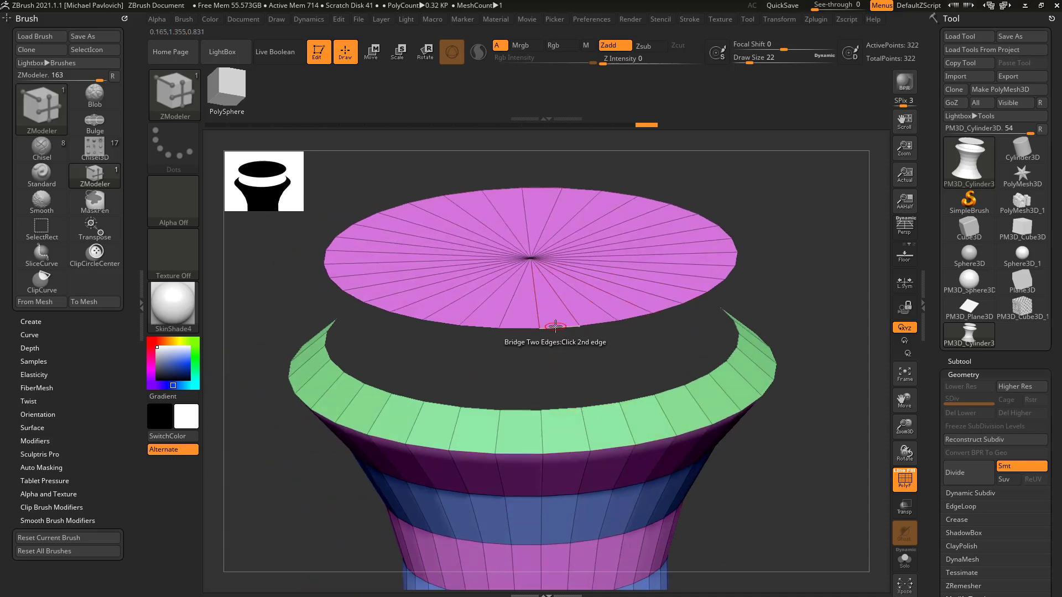
left_click(557, 327)
left_click_drag(752, 315, 637, 341, "alt")
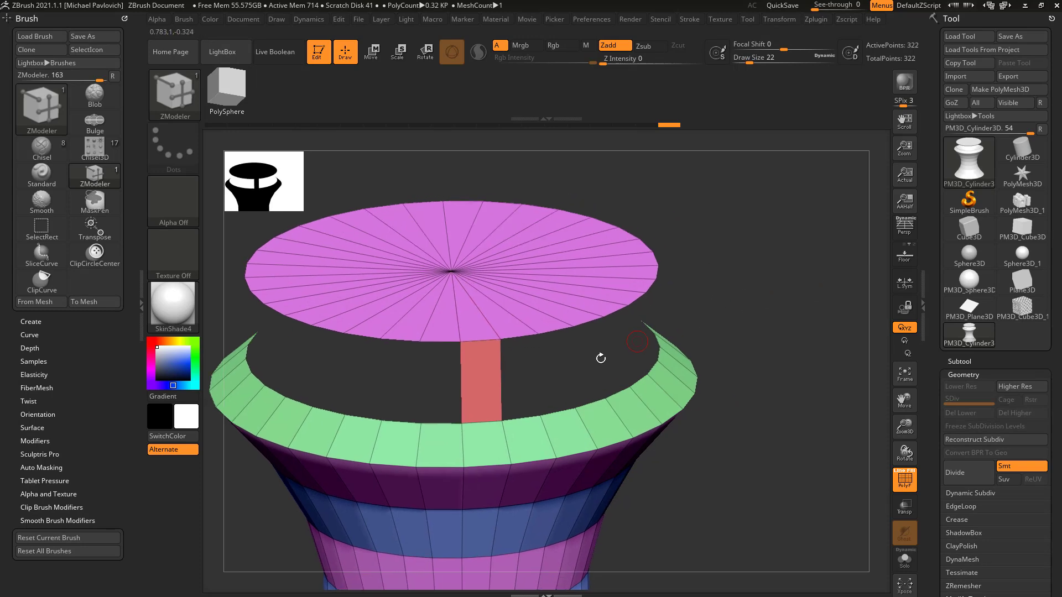
key("ctrl+z")
left_click(525, 419)
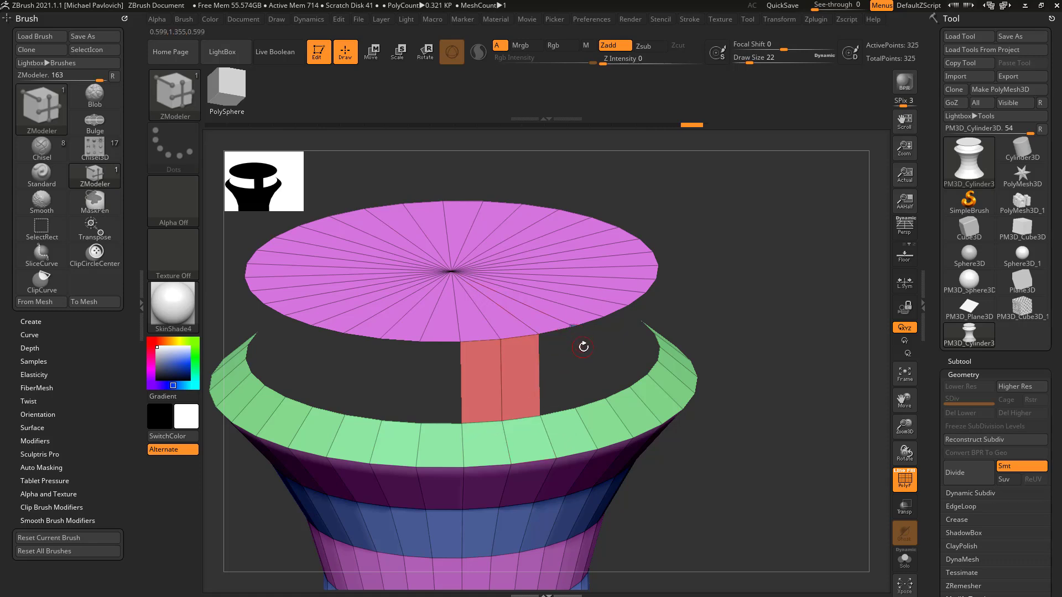
Step: Extend the bridge between the rim and the disc with another adjacent pair of edges
key("ctrl+z")
key("space")
key("space")
left_click(489, 366)
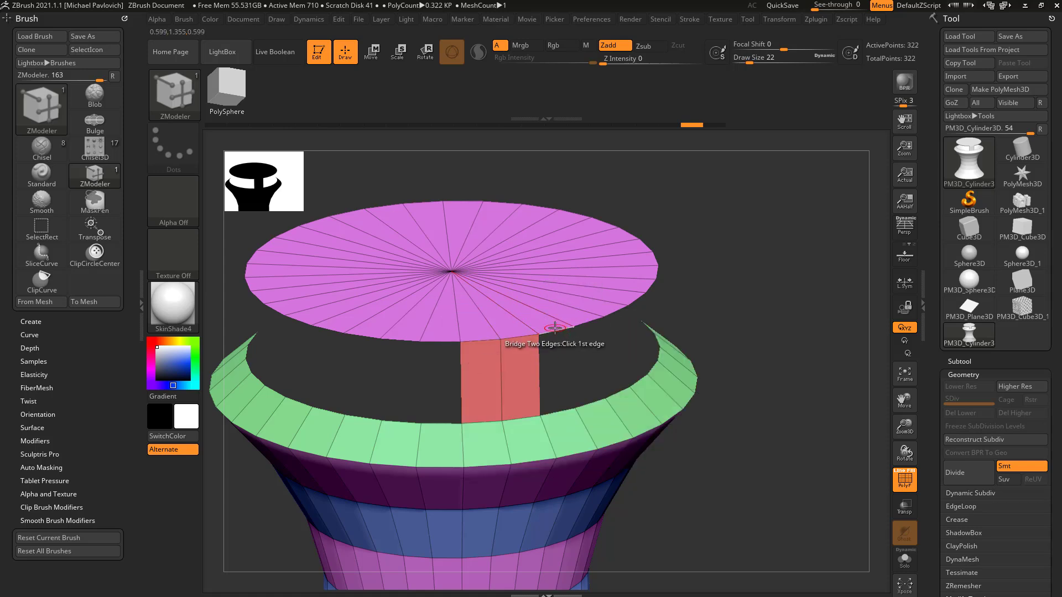
left_click(560, 409)
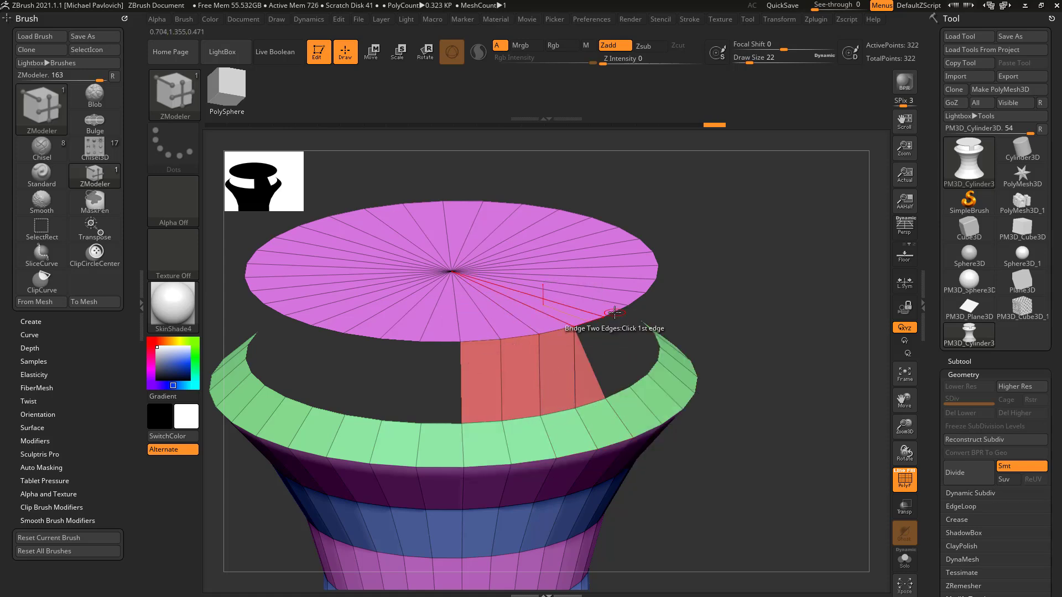
right_click(785, 303)
right_click_drag(752, 264, 730, 283)
Step: Undo the slanted bridge and connect further matching edges until five polygons join the rim to the disc
left_click(538, 330)
left_click(556, 421)
key("ctrl+z")
left_click(565, 323)
left_click_drag(596, 409, 554, 413)
left_click_drag(763, 263, 761, 288)
left_click_drag(804, 202, 839, 239)
Step: Turn on double-sided display for the mesh in its Display Properties
scroll(940, 387, "down", 15)
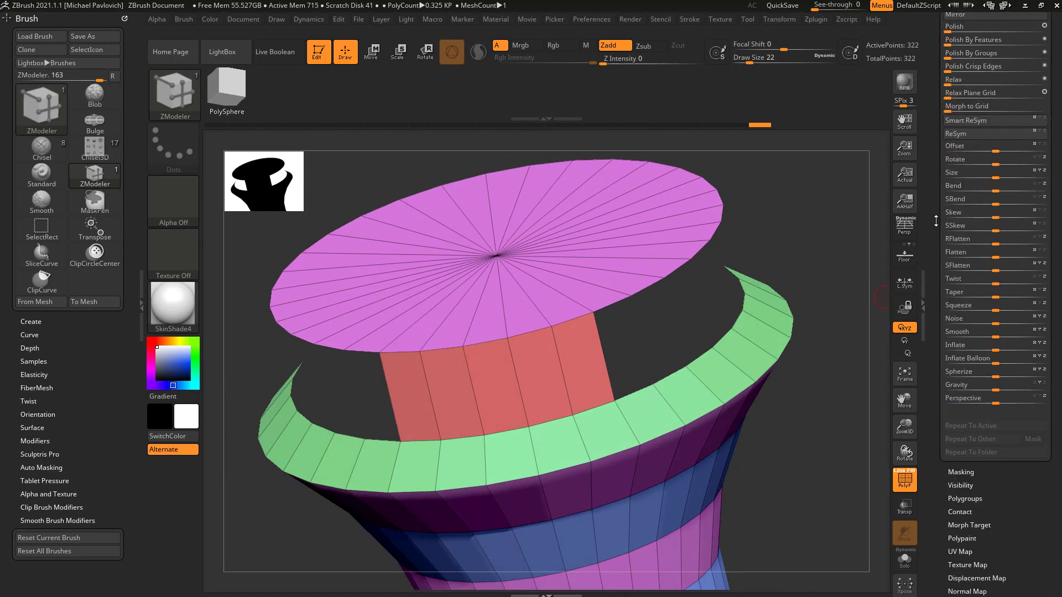
key("shift")
left_click(957, 355)
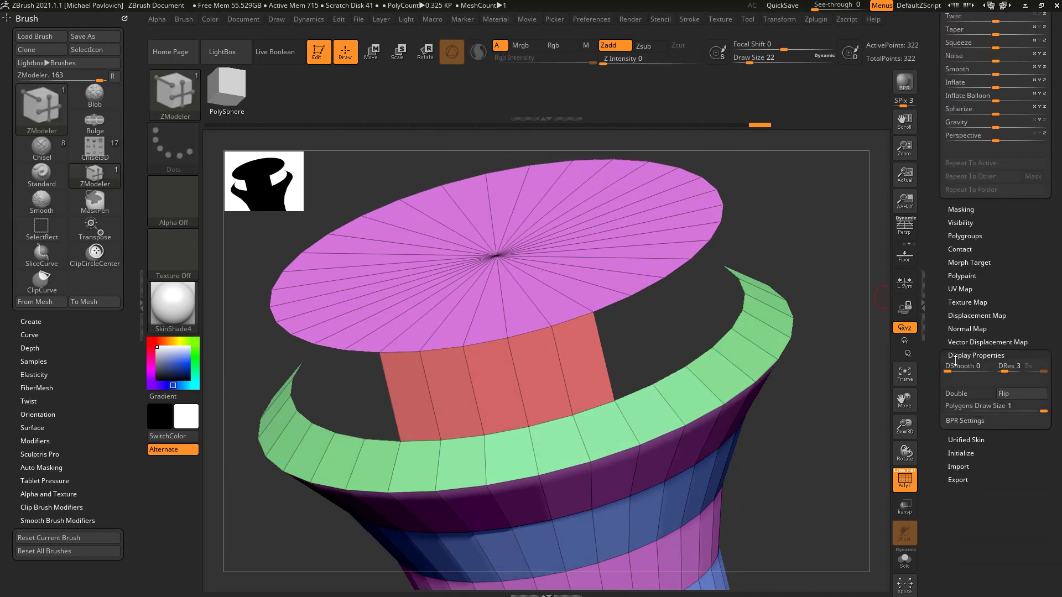
left_click(991, 394)
Step: Bridge one more rim edge to the disc, widening the connecting strip to six polygons
left_click_drag(823, 414, 630, 393)
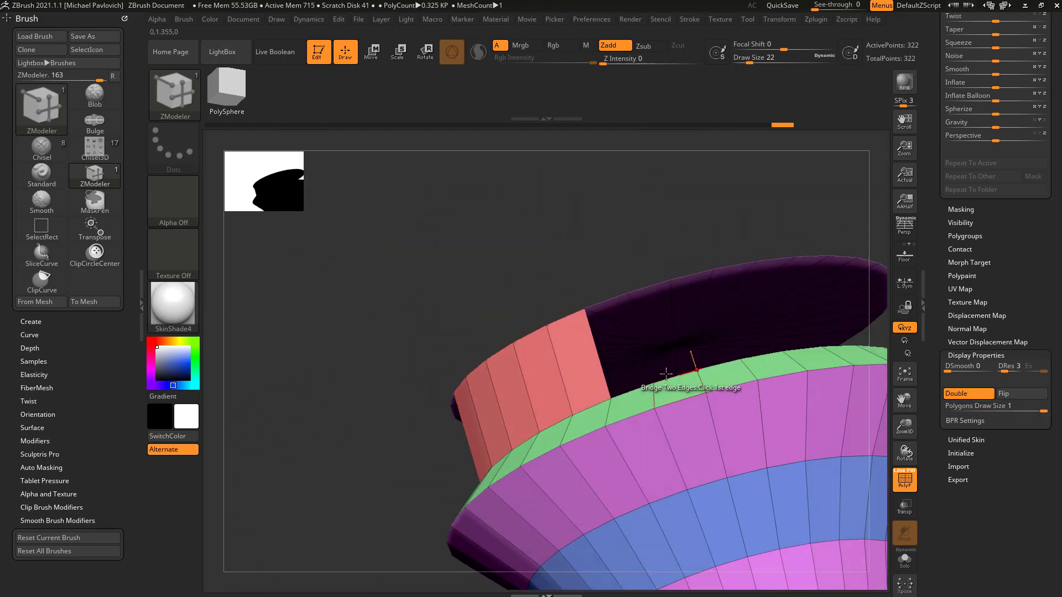
left_click(629, 394)
left_click(606, 301)
left_click_drag(628, 267, 836, 299)
Step: Enable Dynamic Subdiv for the mesh, removing its smooth subdivision and giving the open shell a slight thickness
left_click_drag(943, 256, 918, 497)
key("shift")
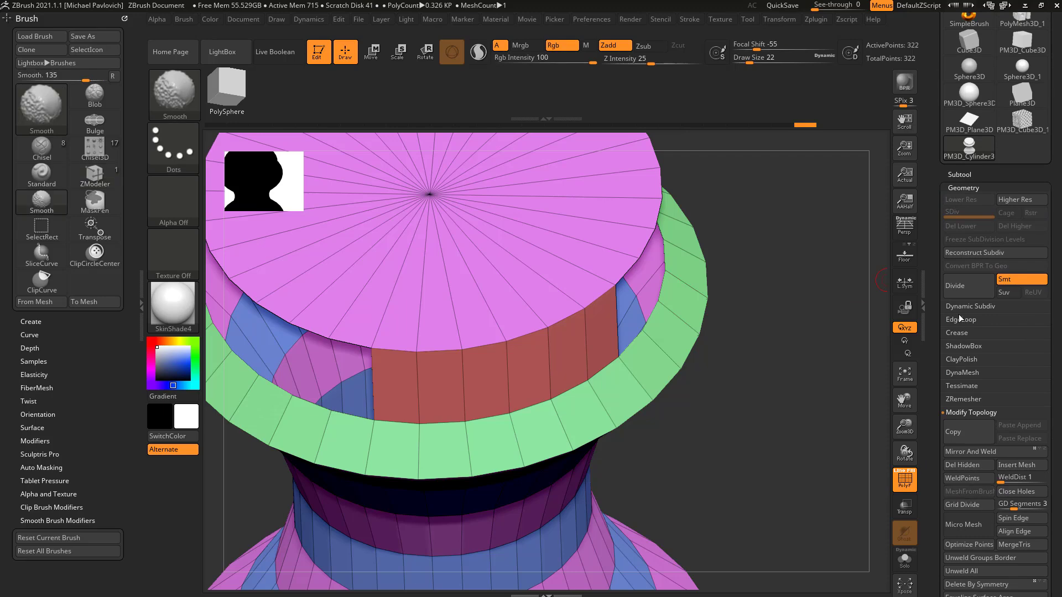
left_click(959, 307)
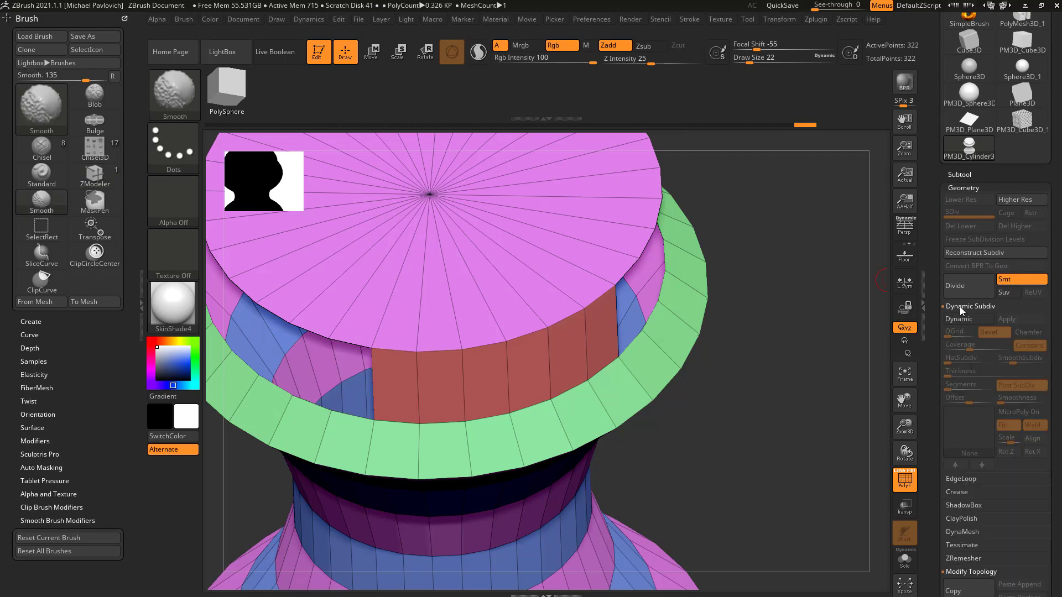
left_click(958, 319)
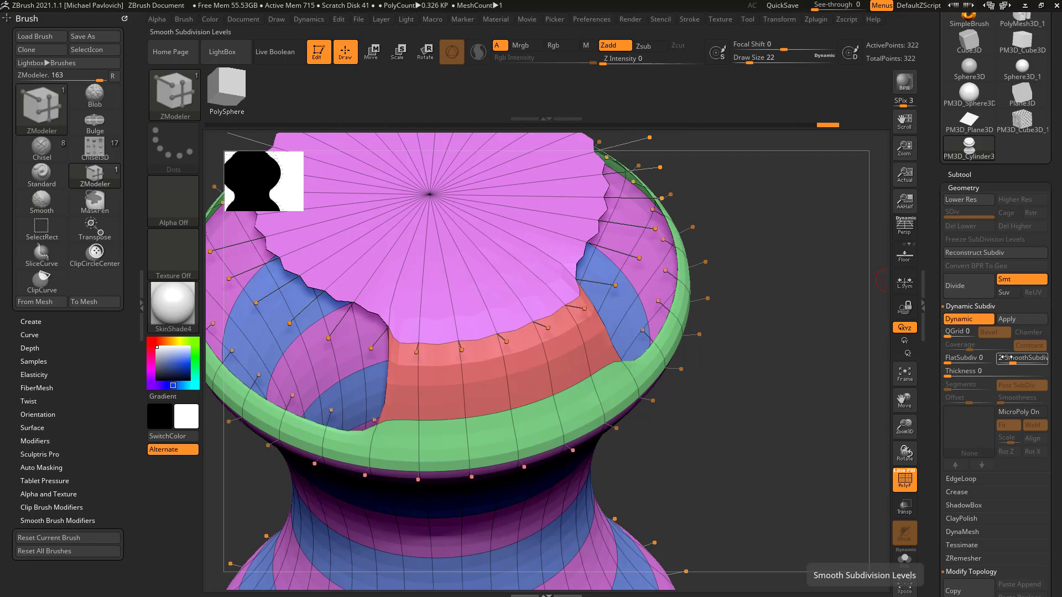
left_click_drag(1006, 362, 934, 197)
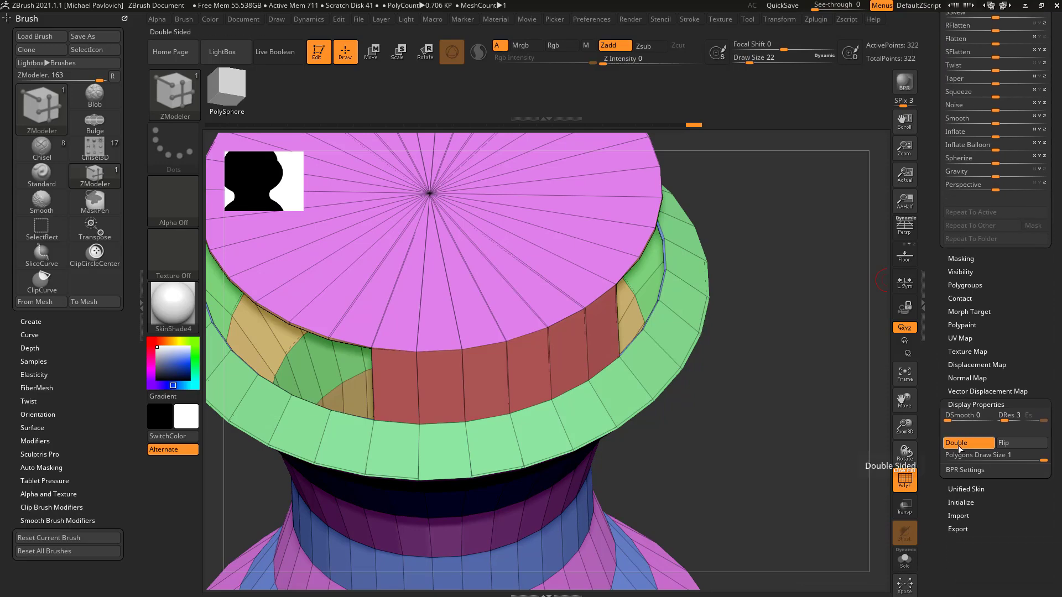
Step: Bridge one more pair of matching edges between the rim and the disc, widening the connecting strip to seven polygons
left_click_drag(936, 138, 936, 536)
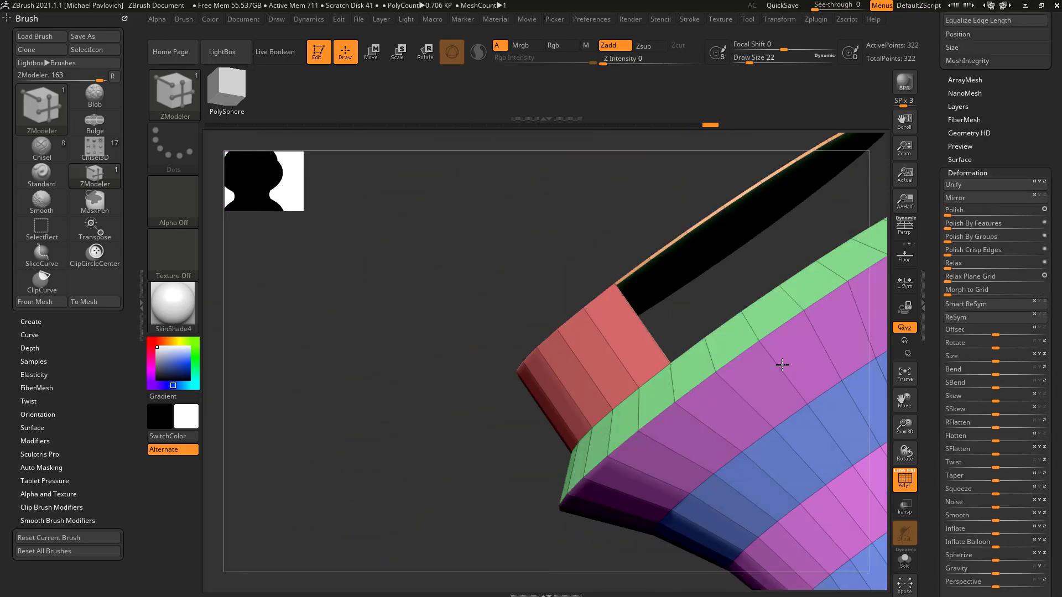
left_click_drag(782, 365, 820, 281)
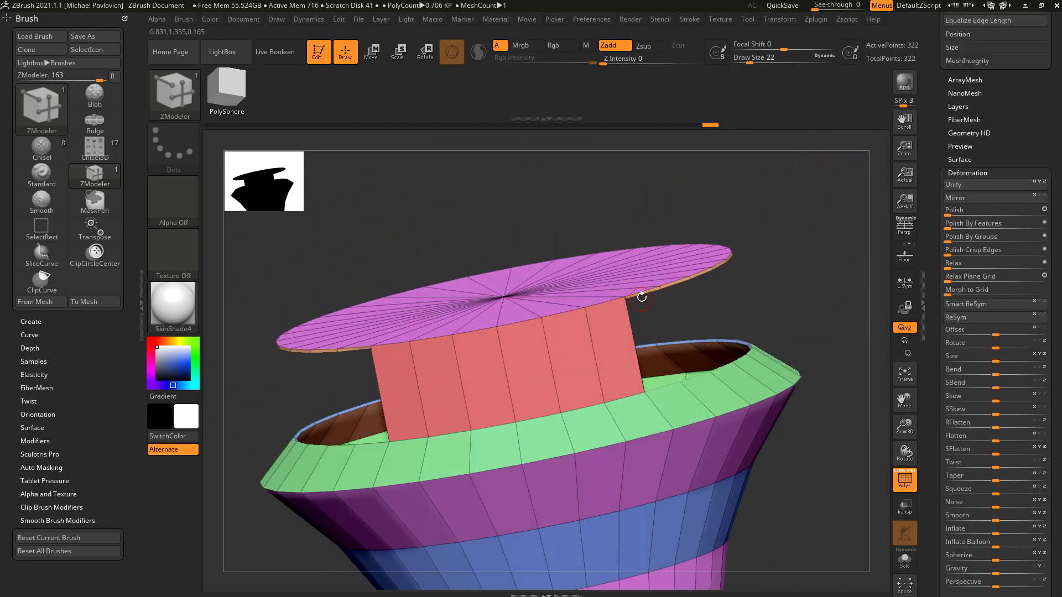
left_click_drag(737, 280, 736, 310)
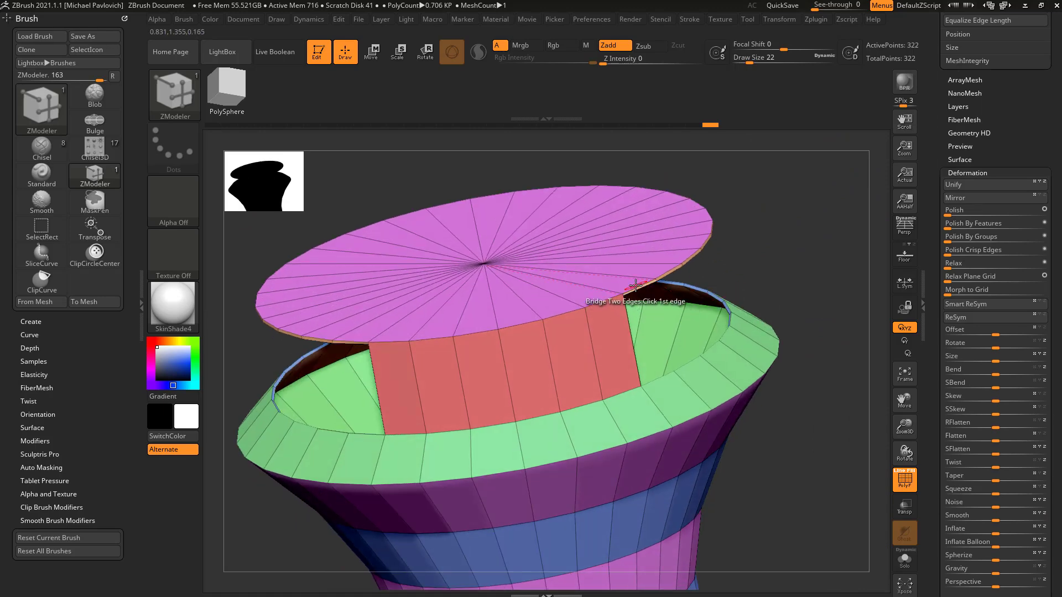
left_click(638, 289)
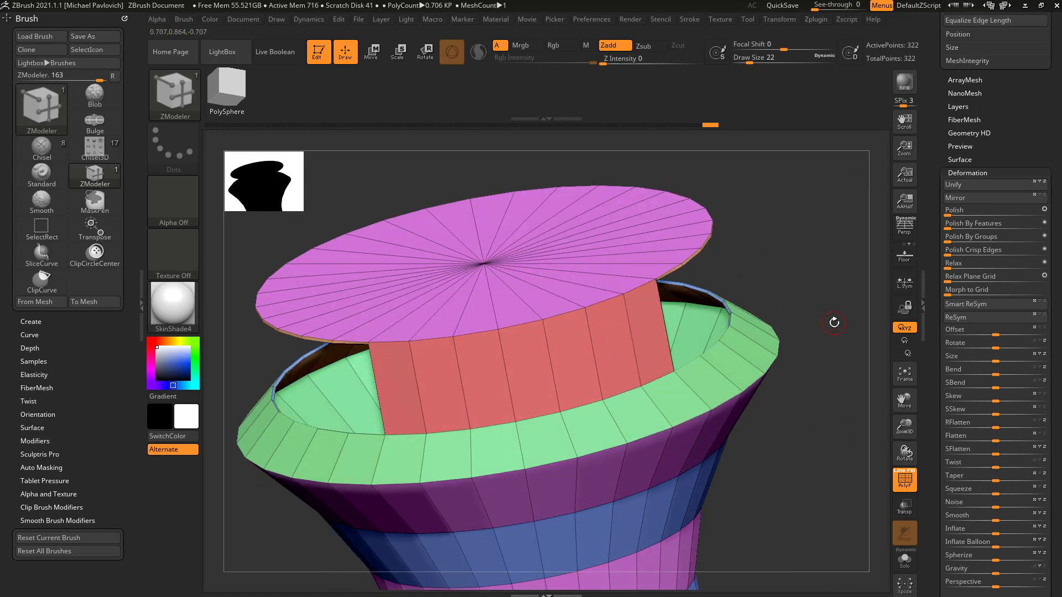
Step: Turn off Dynamic Subdiv for the cylinder mesh
left_click_drag(935, 145, 934, 581)
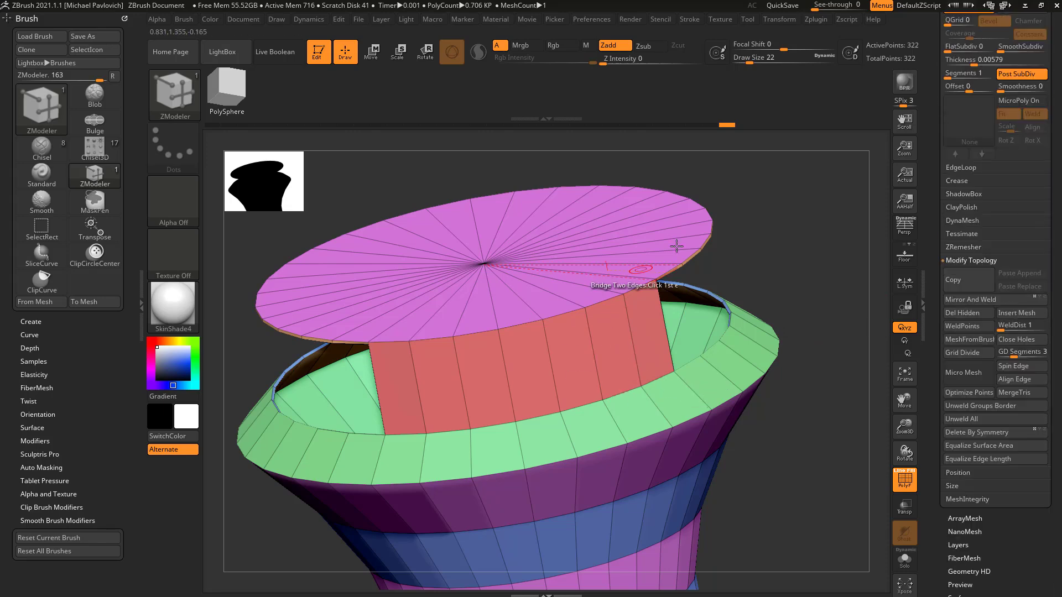
left_click_drag(936, 240, 935, 436)
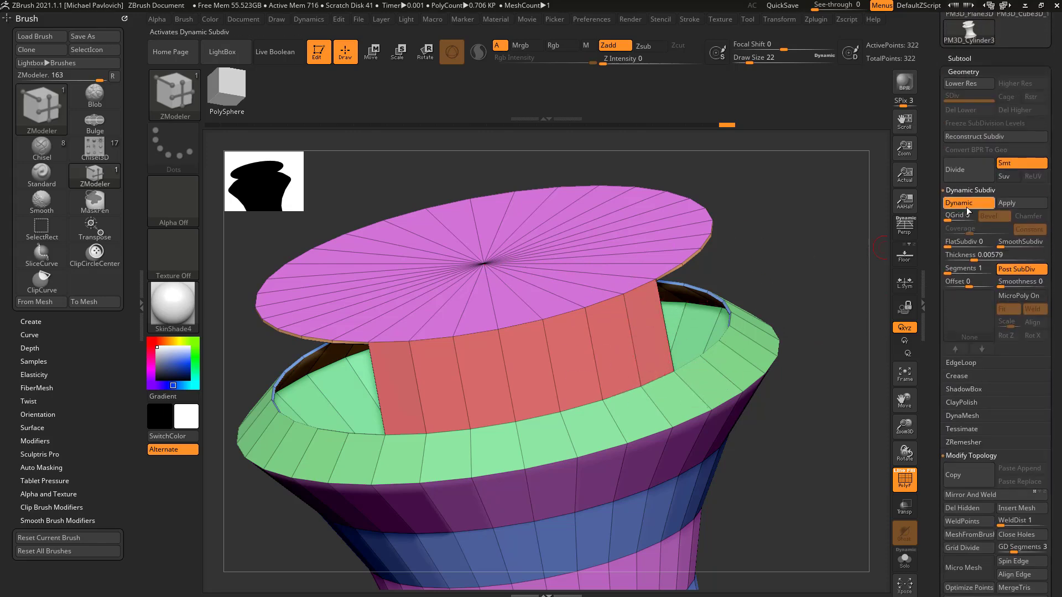
left_click_drag(833, 283, 698, 315)
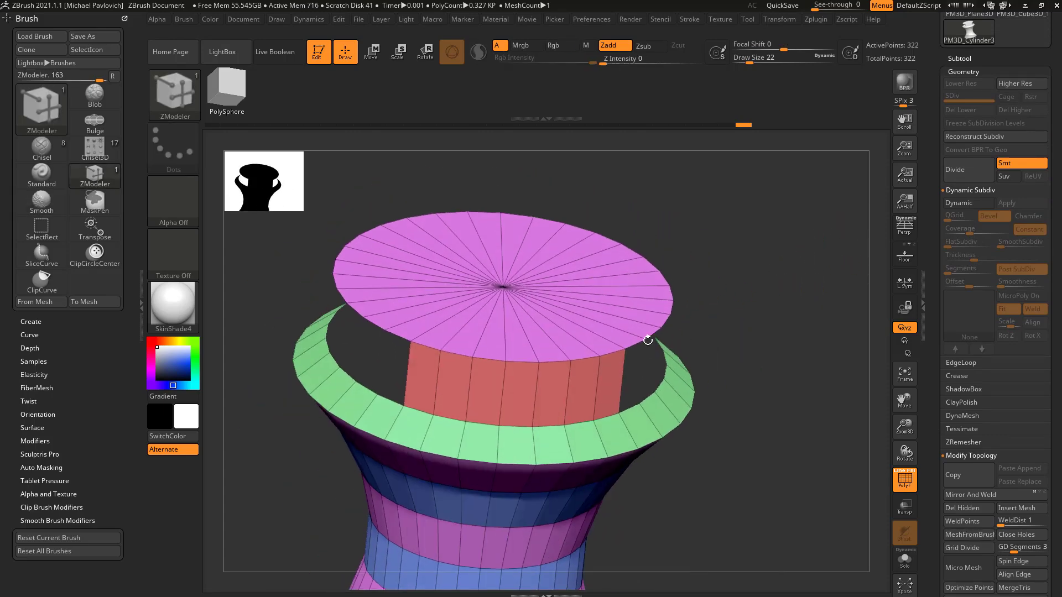
Step: Mark the seven bridge polygons between rim and disc and delete them with the polygon action Delete, target A Single Poly
left_click_drag(704, 376, 656, 350)
left_click_drag(691, 299, 745, 288)
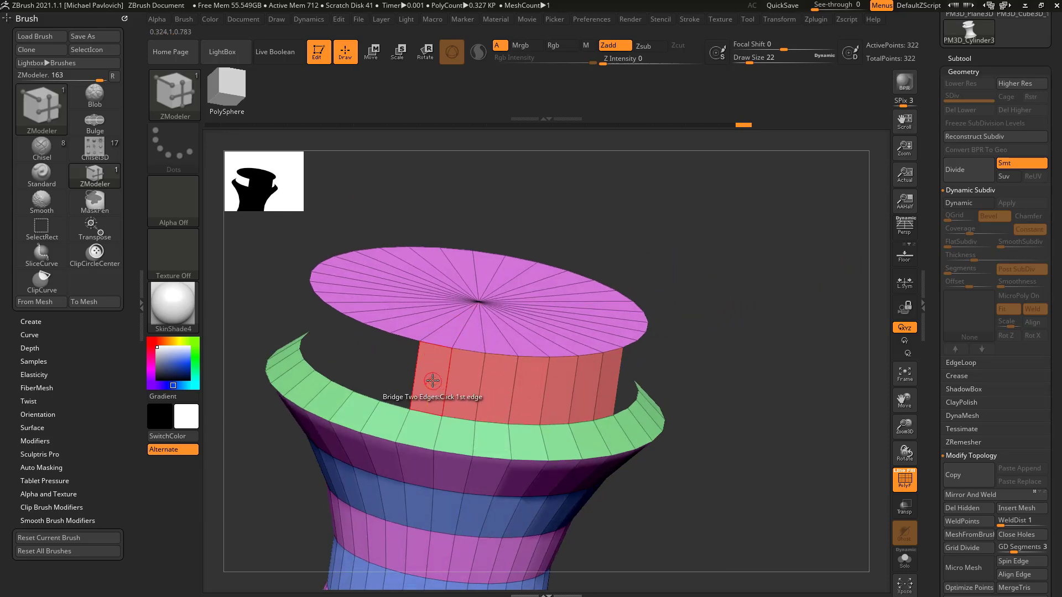
key("space")
left_click(403, 239)
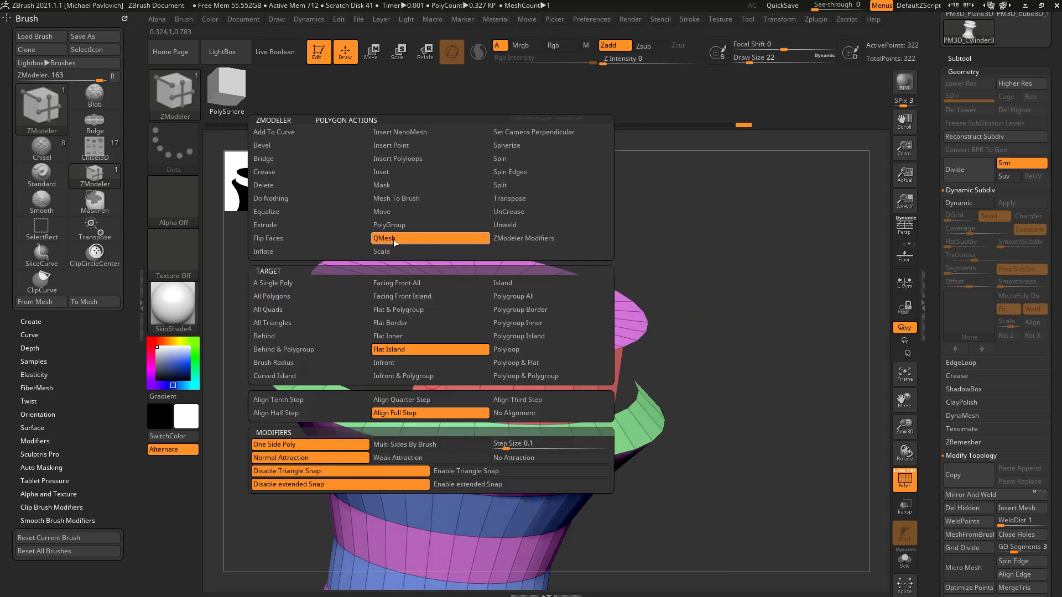
left_click(430, 310)
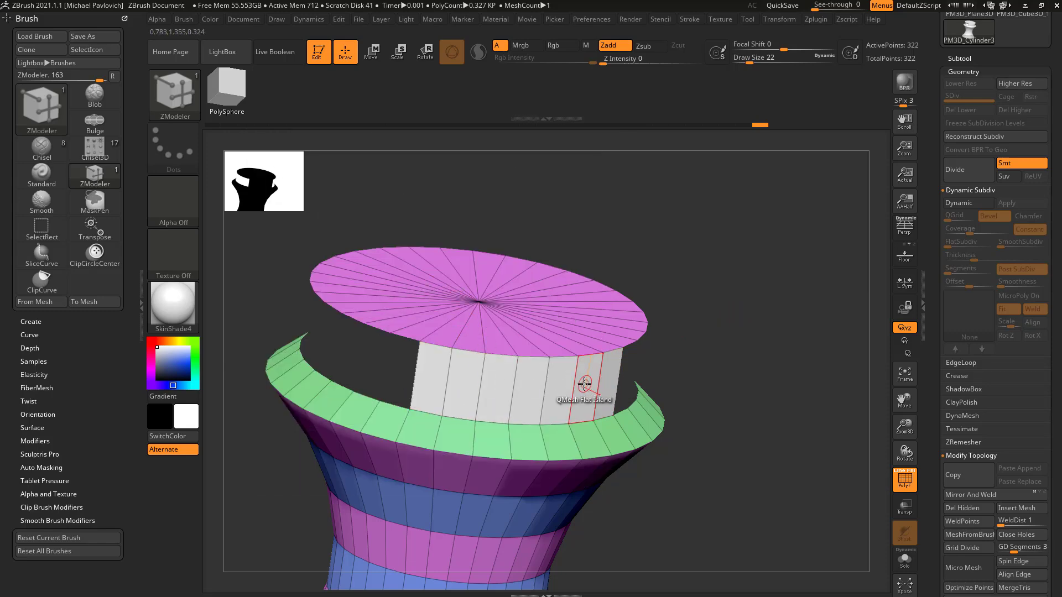
key("space")
left_click(443, 186)
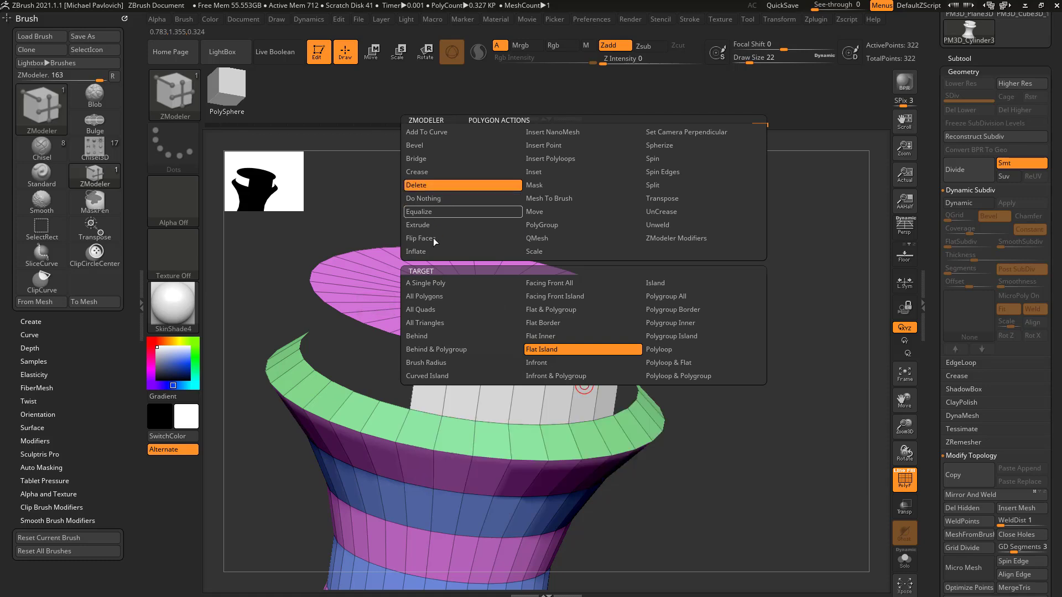
left_click(449, 283)
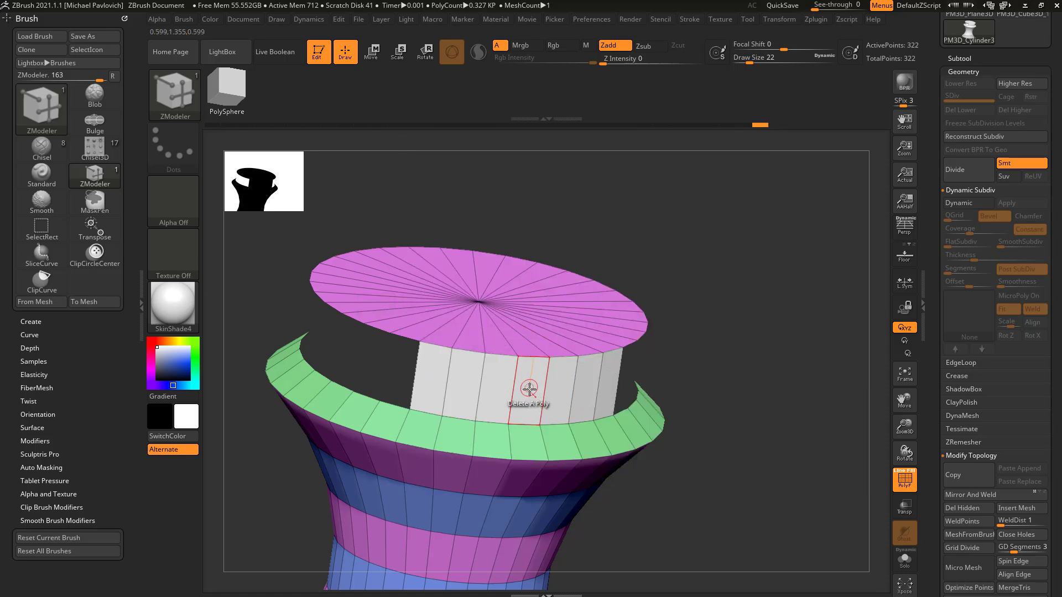
left_click(531, 386)
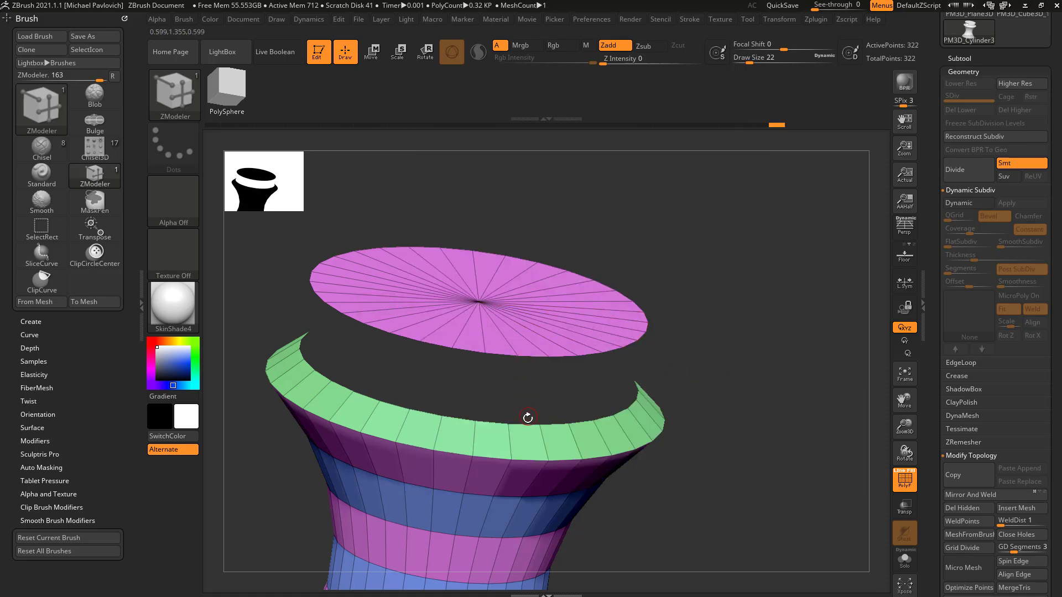
Step: Bridge the open rim to the disc all the way around using the edge action Bridge with target Two Holes
key("space")
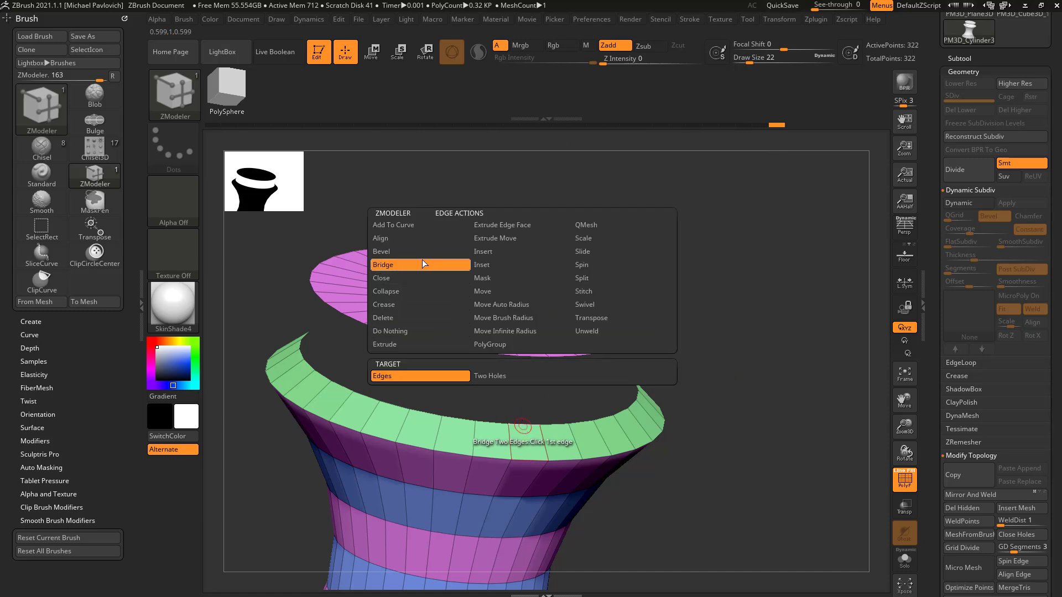
left_click(489, 376)
left_click_drag(703, 434, 456, 336)
left_click_drag(618, 246, 621, 339)
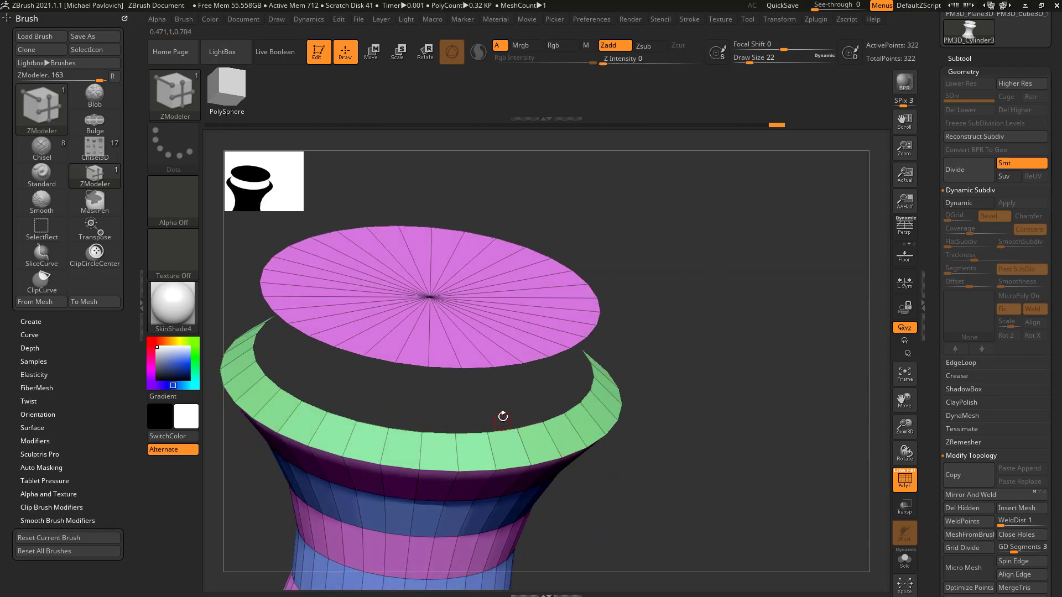
left_click_drag(514, 384, 458, 365)
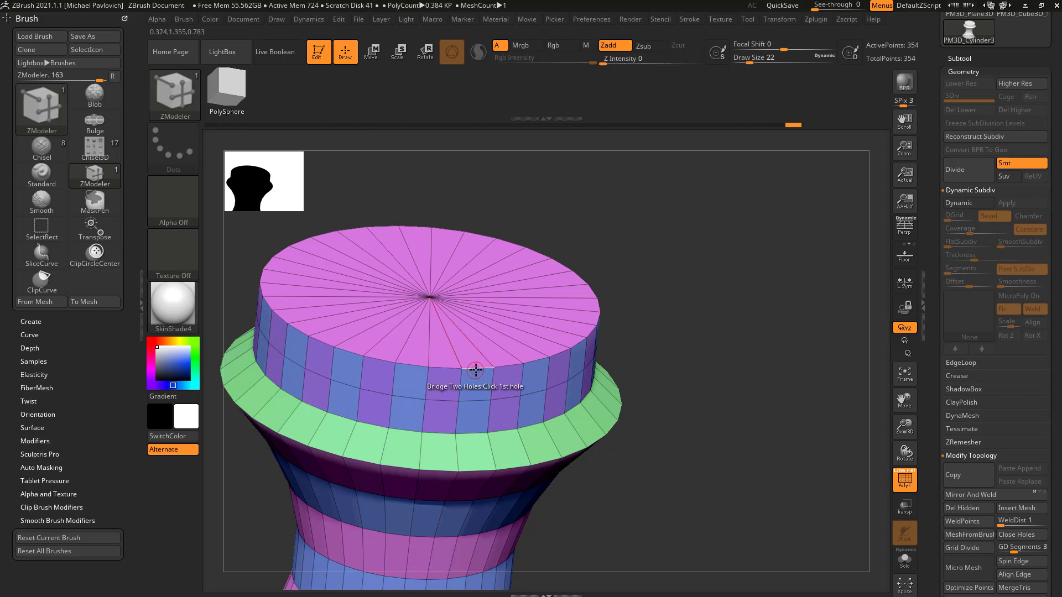
key("space")
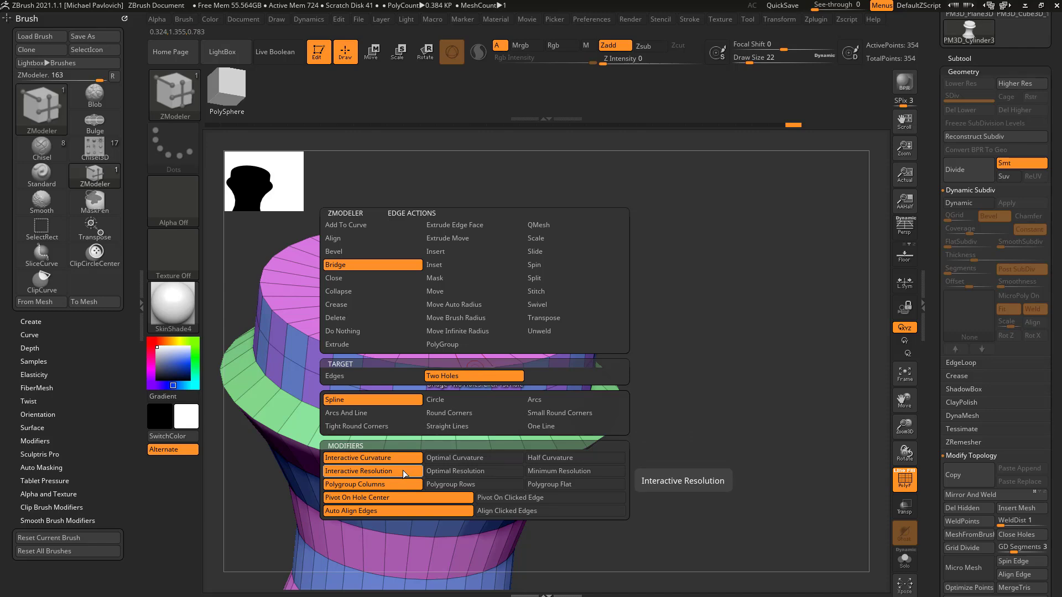
Step: Switch to the PolyMesh3D_1 tool and initialize it as a QCube with a resolution of 2 on each axis
right_click_drag(737, 368, 653, 299, "ctrl")
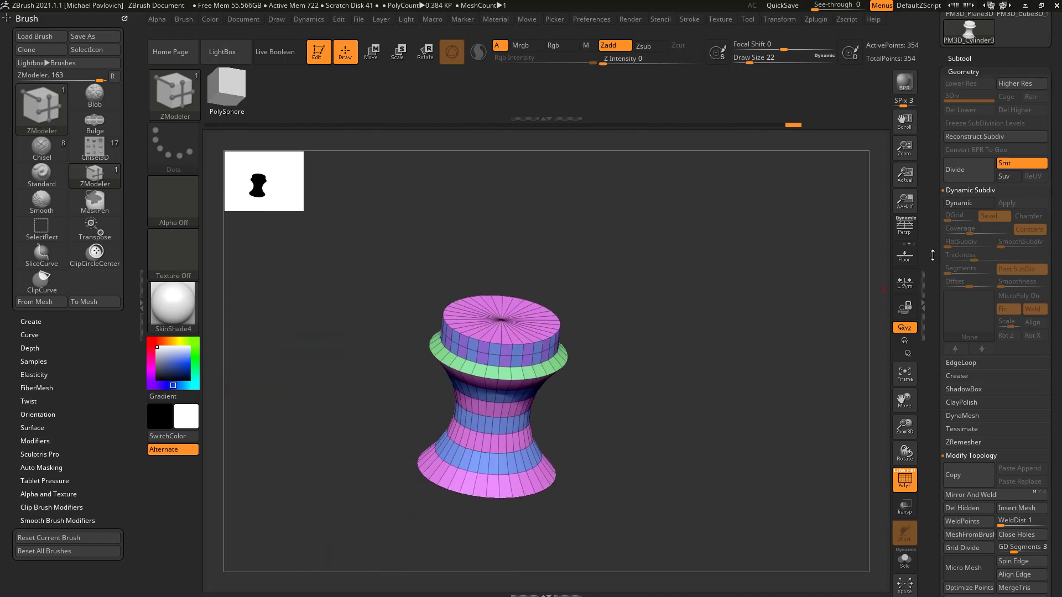
left_click_drag(929, 257, 932, 391)
left_click(1009, 200)
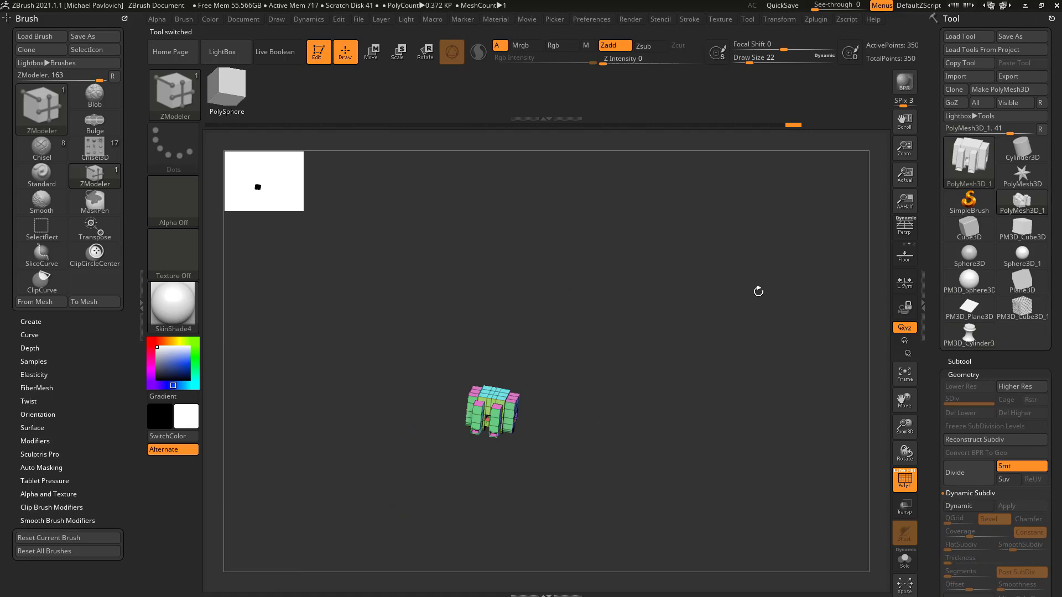
right_click_drag(770, 315, 809, 370, "ctrl")
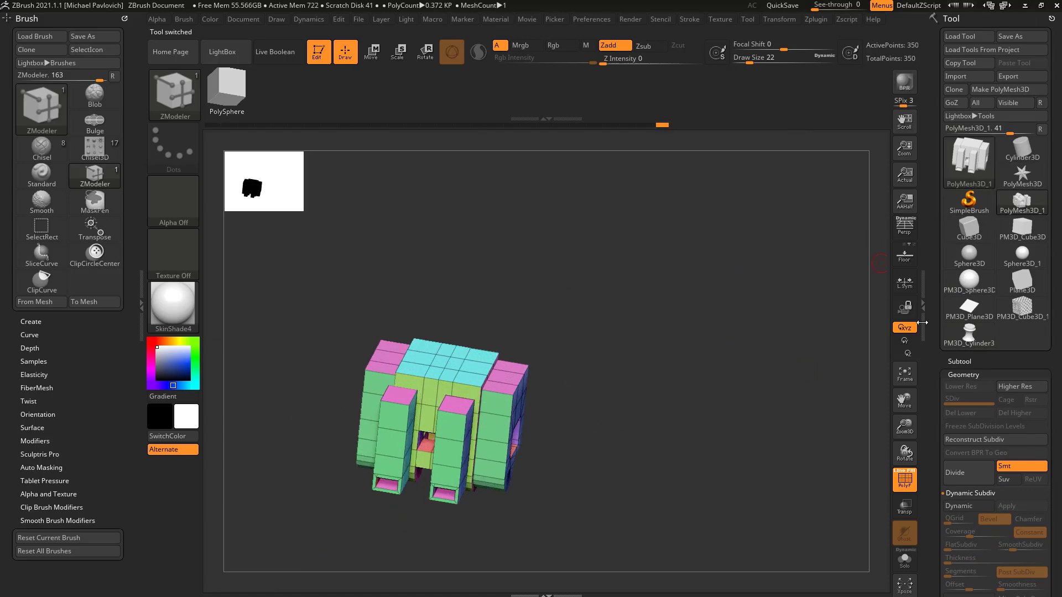
left_click_drag(932, 328, 937, 50)
left_click_drag(935, 409, 960, 247)
left_click(958, 286, "shift")
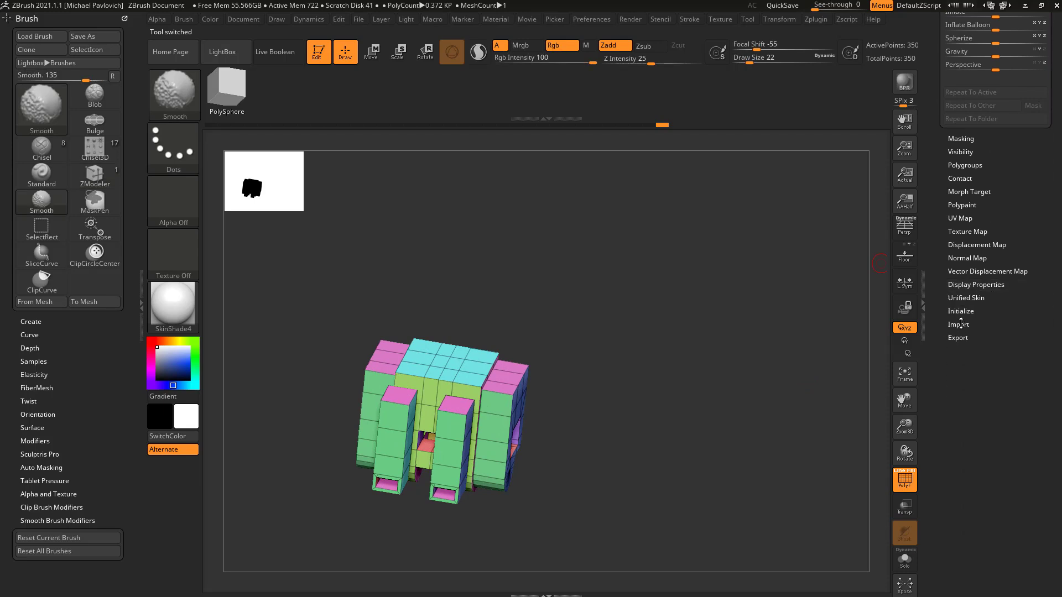
left_click(962, 313, "shift")
left_click(960, 325)
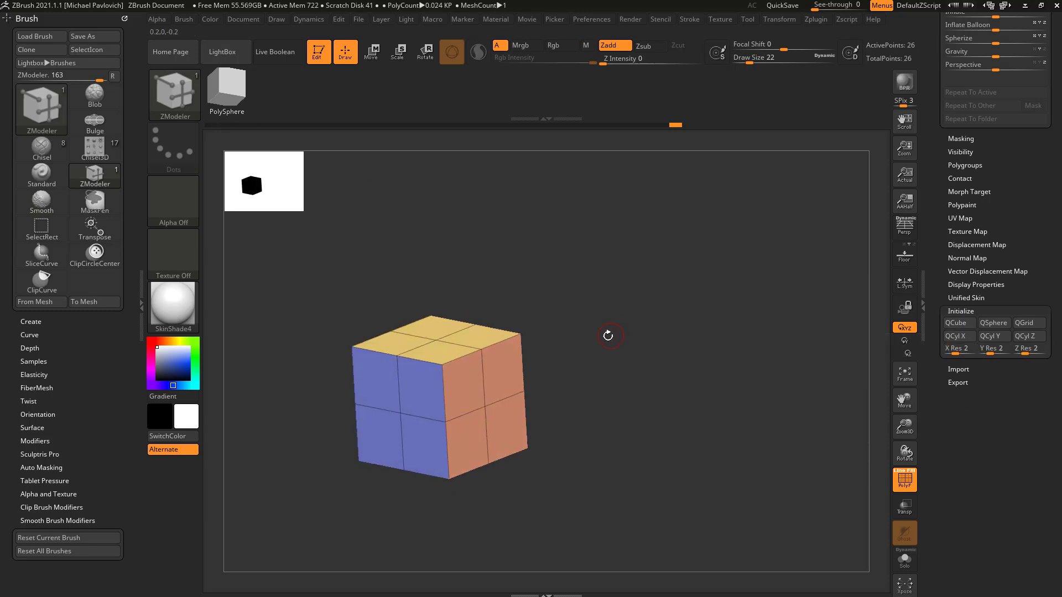
Step: Extrude the cube's side and rear faces with QMesh, target Polygroup All, forming a long block with a recessed back
left_click_drag(572, 354, 559, 367)
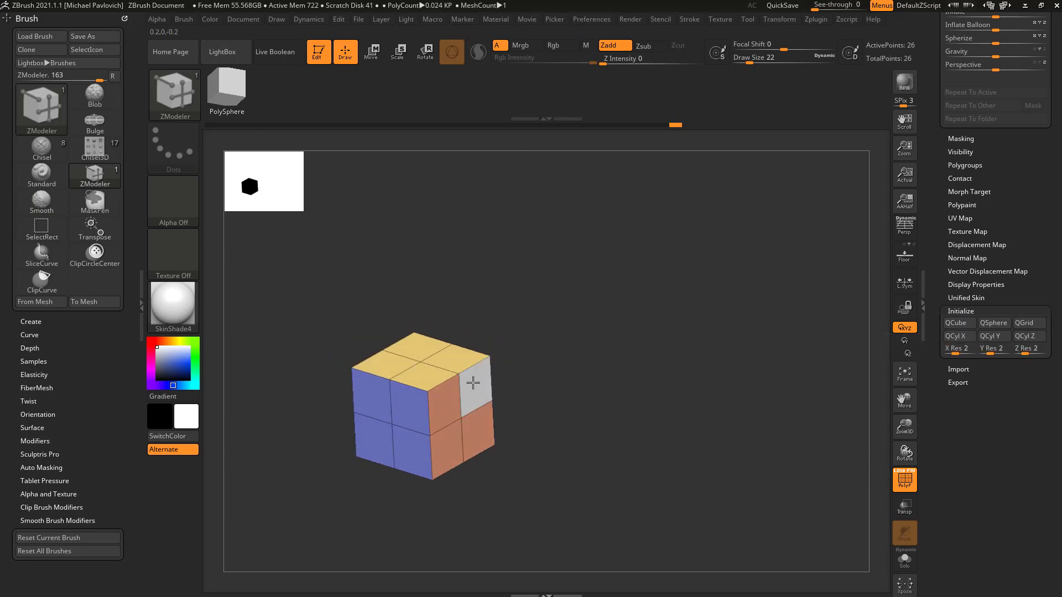
key("space")
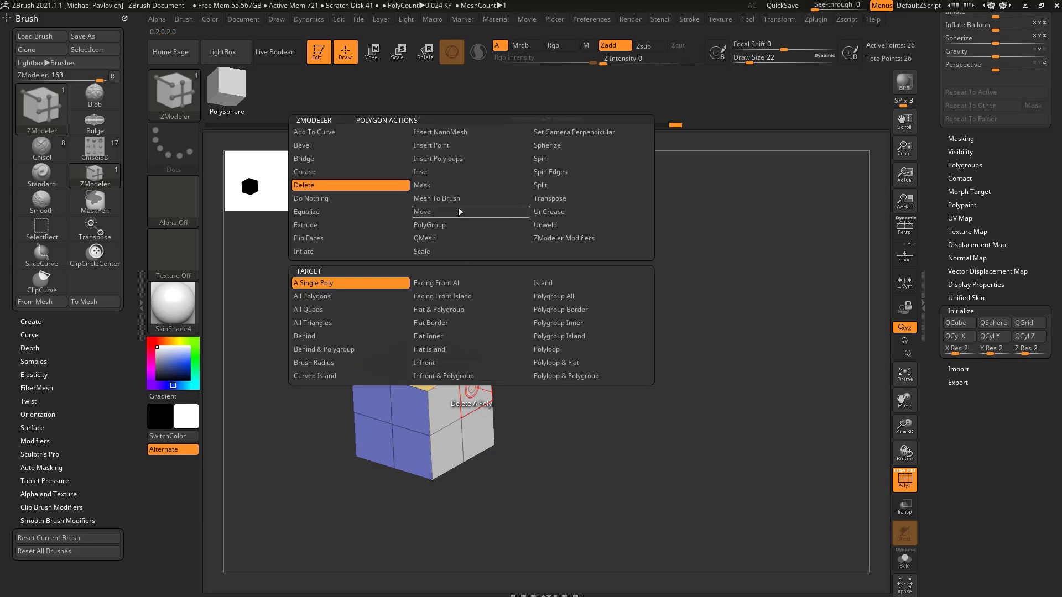
left_click(445, 241)
left_click(554, 296)
left_click_drag(486, 394, 544, 406)
left_click_drag(613, 405, 531, 396)
left_click_drag(486, 422, 541, 359)
left_click_drag(673, 372, 701, 364)
Step: Delete one top polygon with the polygon action Delete, opening mirrored holes on the two side extensions
key("space")
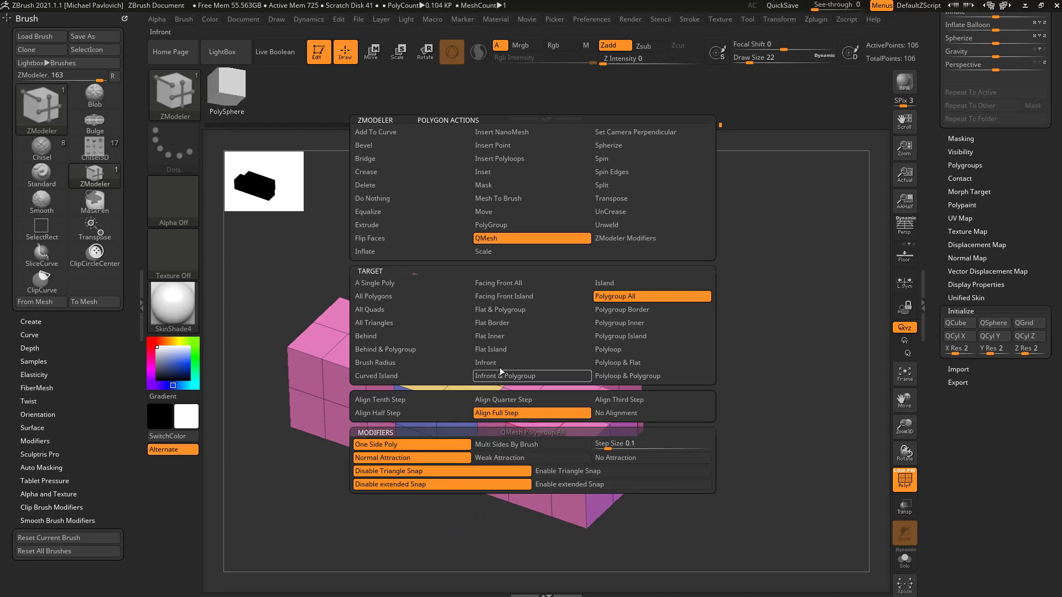
left_click(381, 185)
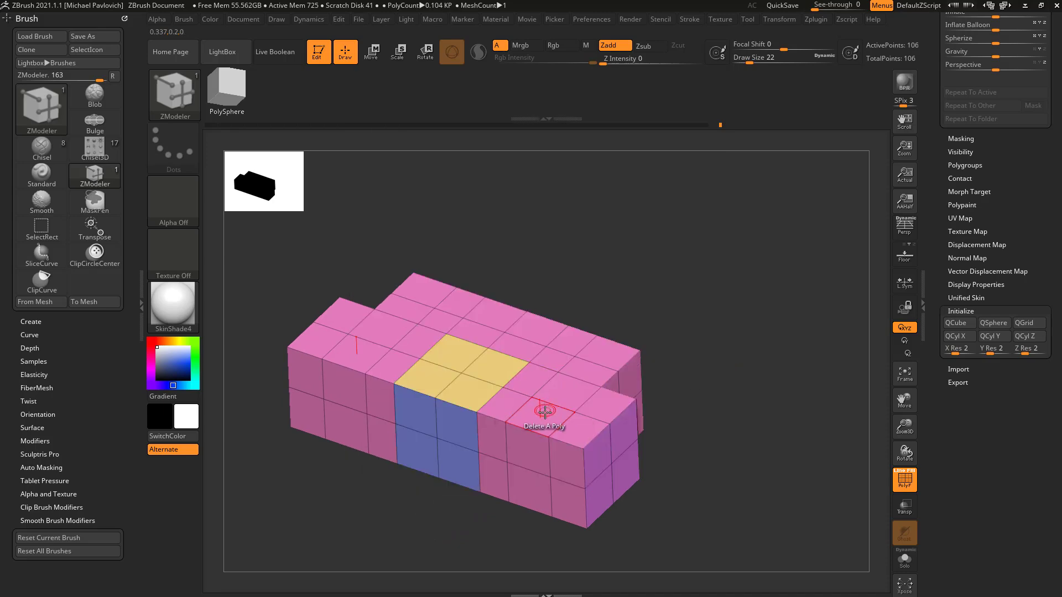
left_click(545, 411)
Step: Try bridging the two top holes with Bridge, Two Holes and the Spline profile, and undo the bridge
key("space")
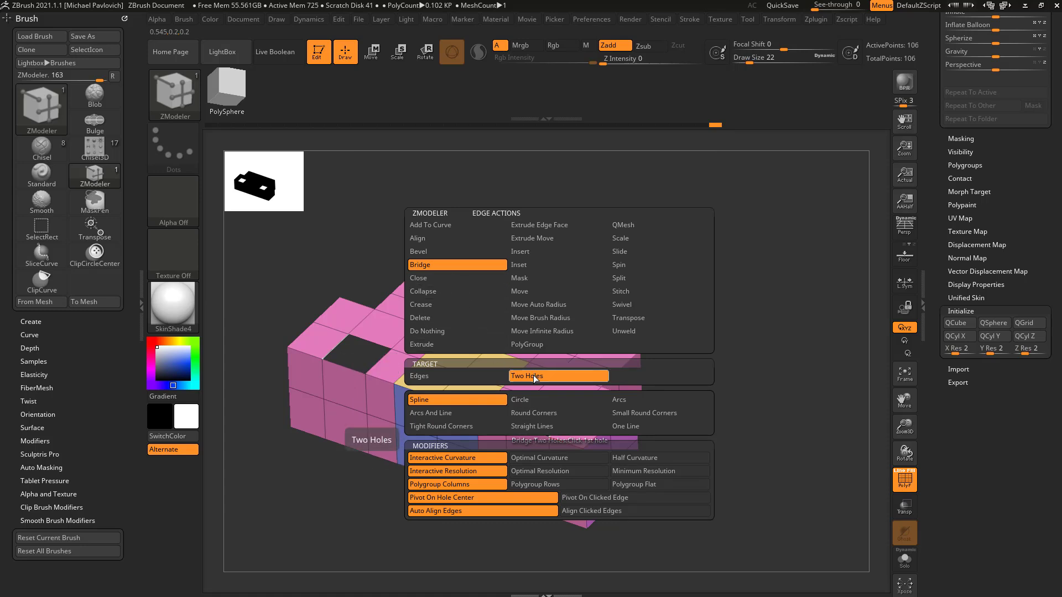
left_click_drag(369, 358, 524, 314)
key("ctrl+z")
Step: Set the Two Holes bridge profile to Circle, try it between the two top holes, and undo the trial bridge
key("space")
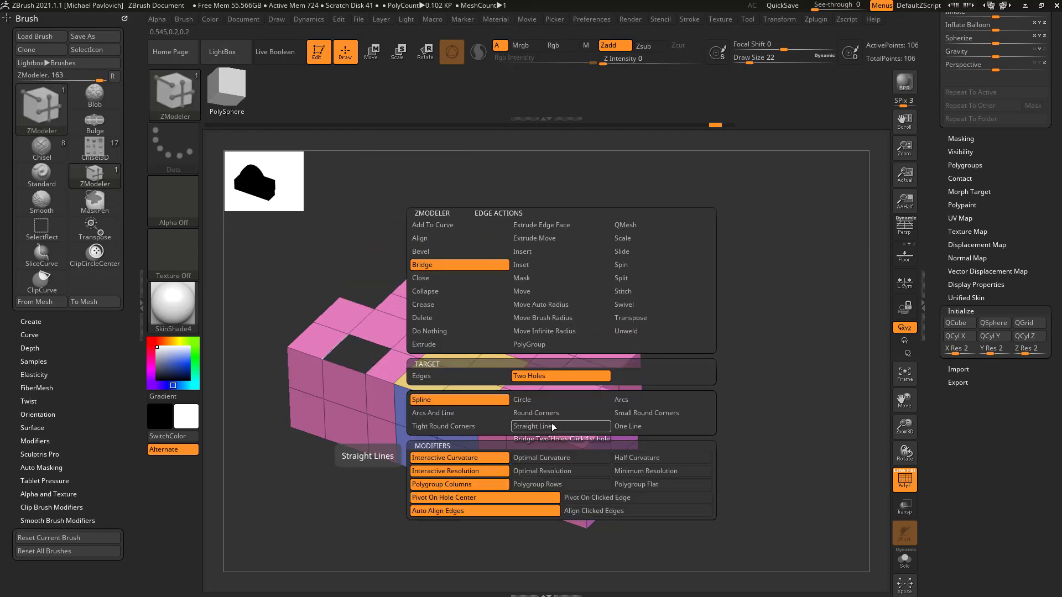
left_click(543, 400)
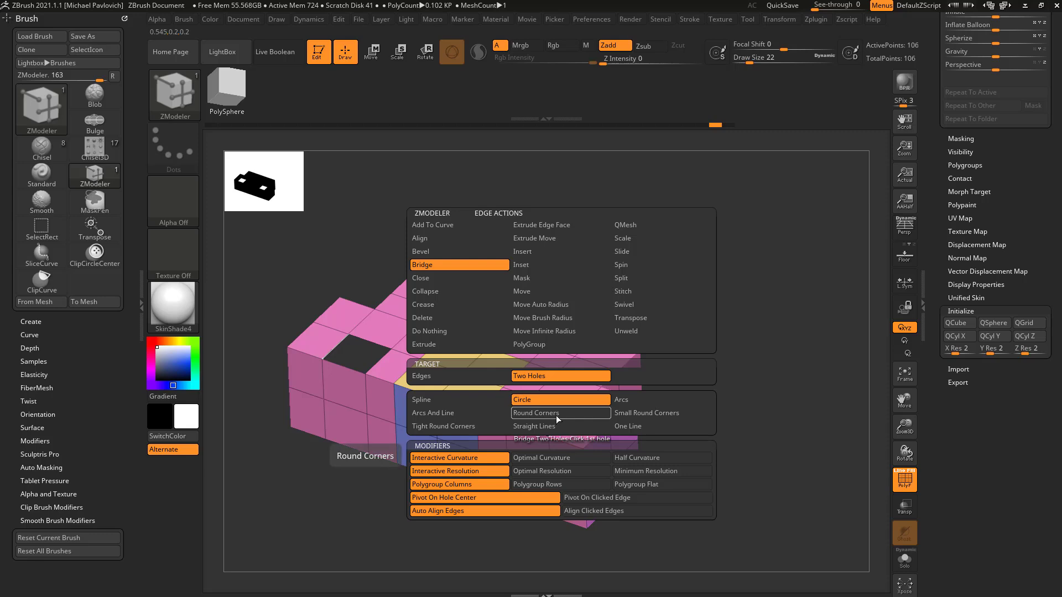
left_click_drag(381, 360, 500, 312)
left_click_drag(652, 350, 699, 361)
key("ctrl+z")
Step: Bridge the two top holes with a circular arch using Optimal Curvature and Optimal Resolution
key("space")
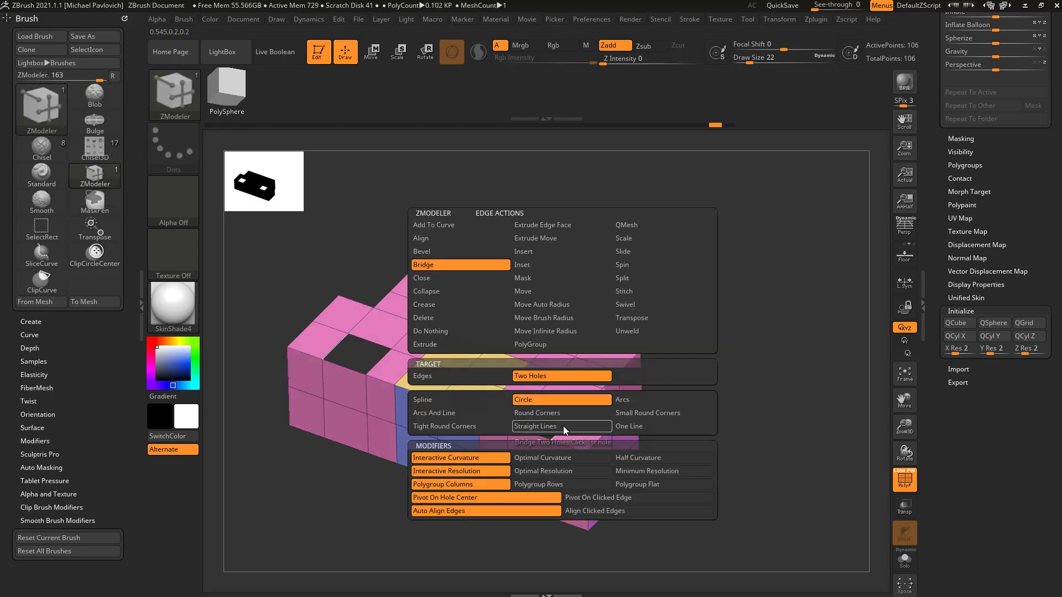
left_click(569, 460)
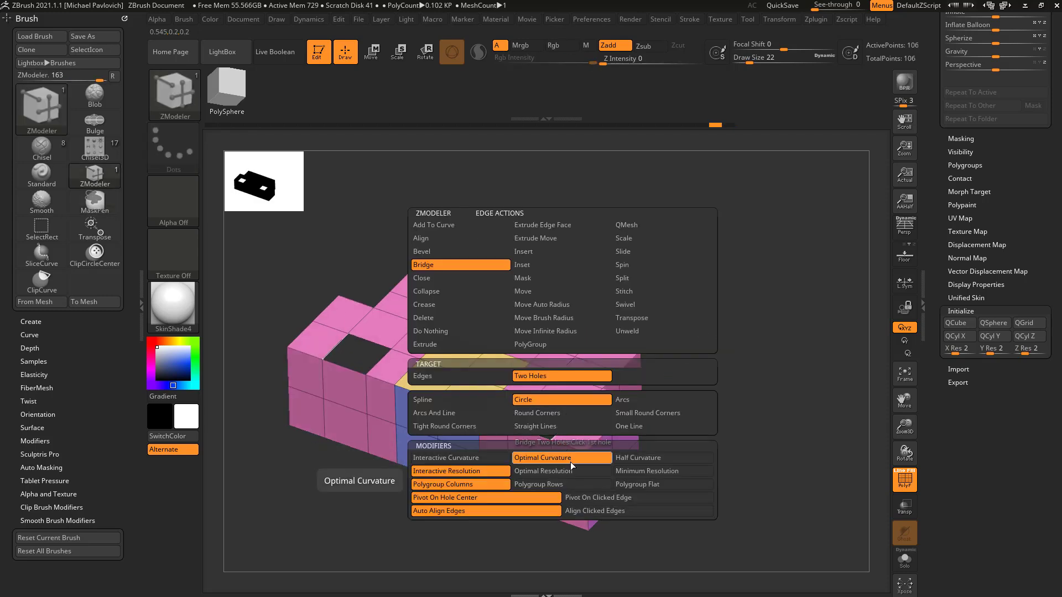
left_click(584, 474)
left_click(564, 426)
left_click(377, 360)
left_click_drag(377, 534, 675, 238)
left_click_drag(637, 311, 569, 393)
left_click_drag(701, 434, 713, 358)
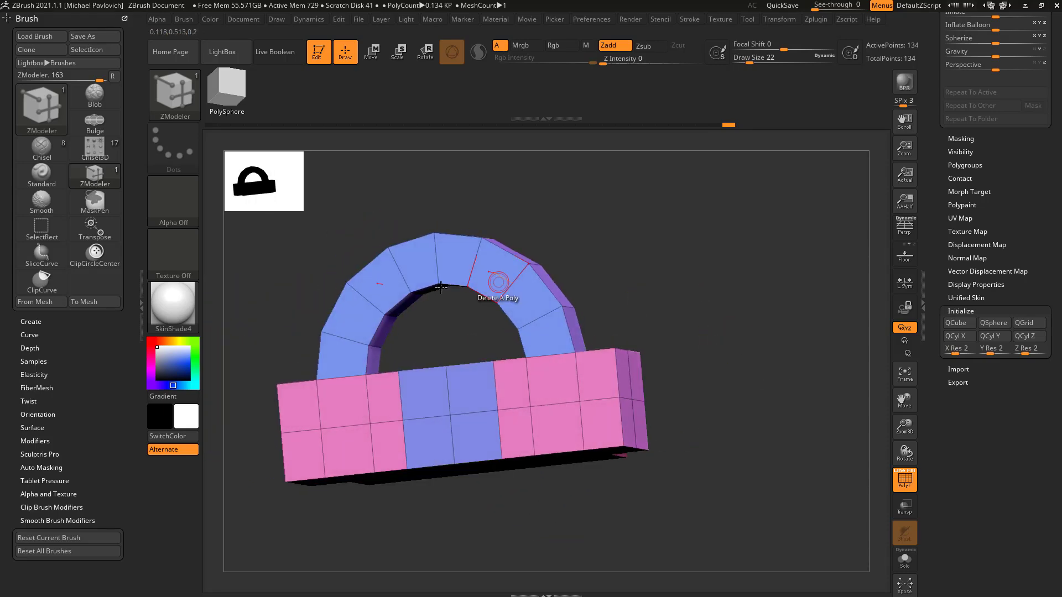
left_click_drag(457, 309, 410, 313, "shift")
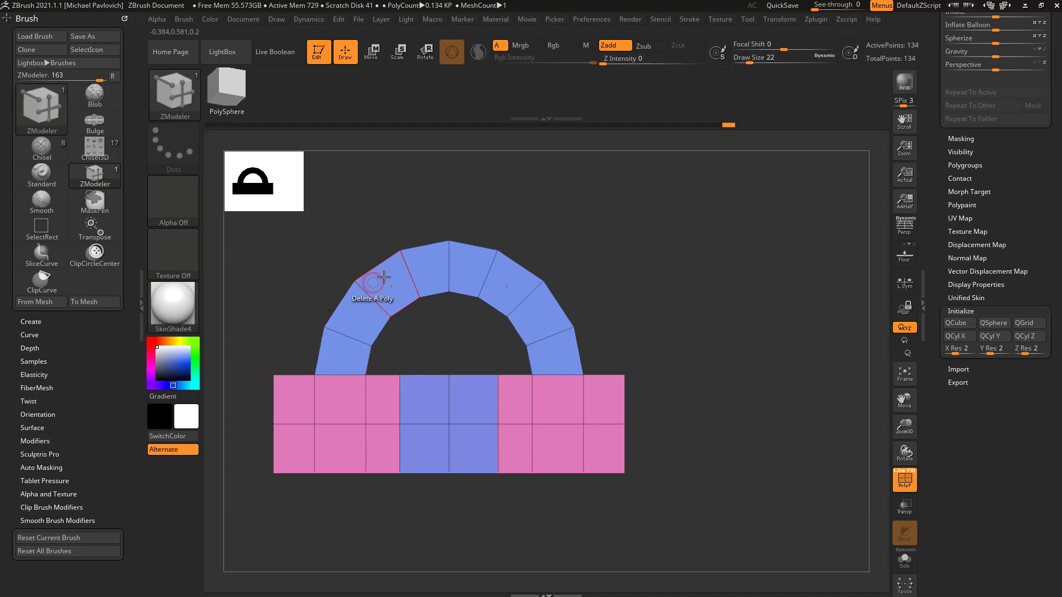
left_click_drag(632, 252, 614, 332)
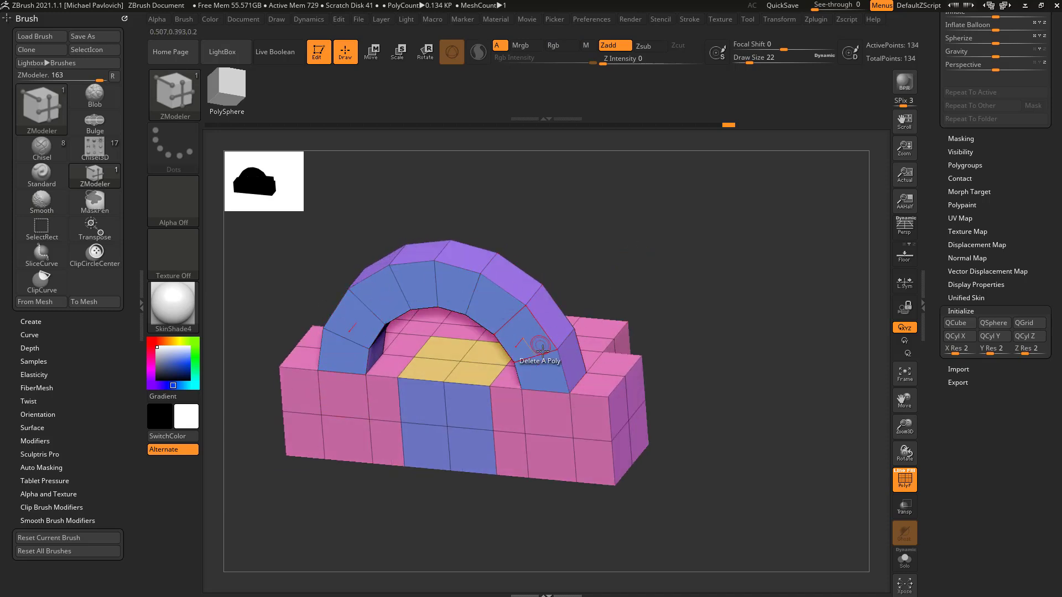
Step: Switch to the Cylinder3D primitive, convert it to a PolyMesh3D, and frame it in the view
key("space")
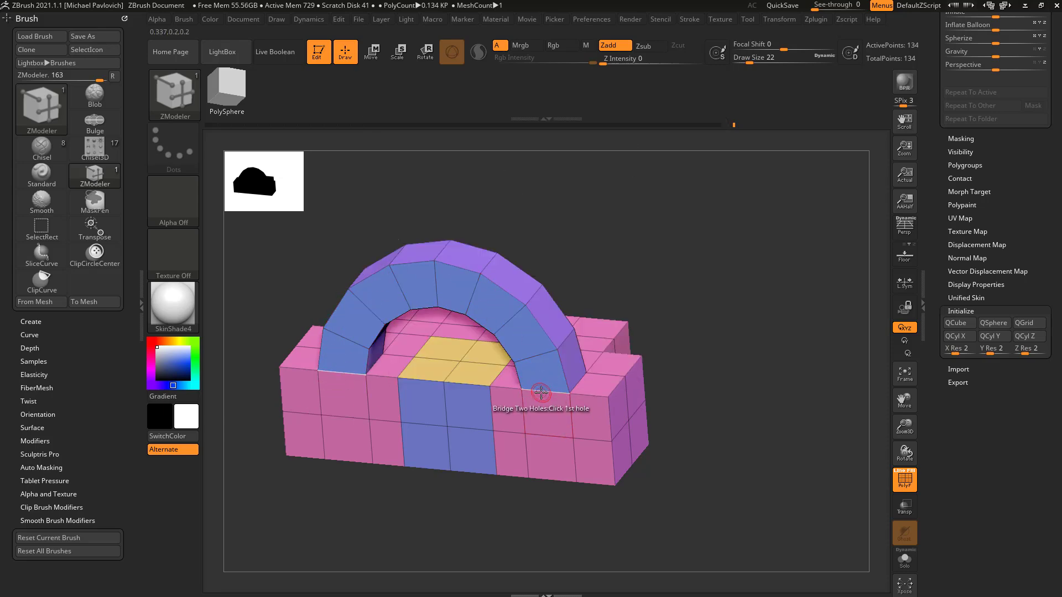
scroll(946, 204, "up", 10)
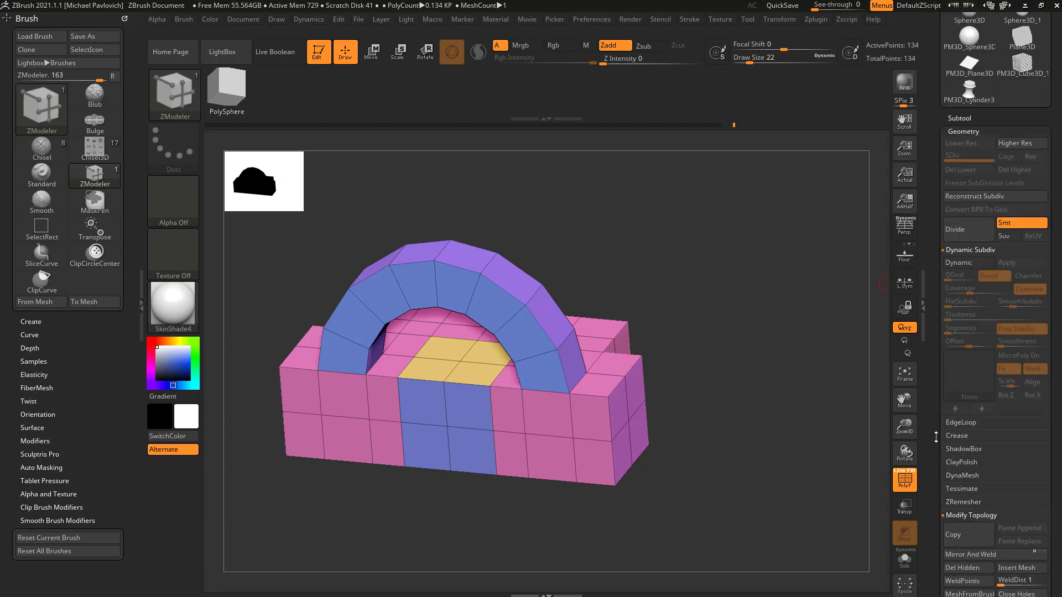
mouse_move(970, 158)
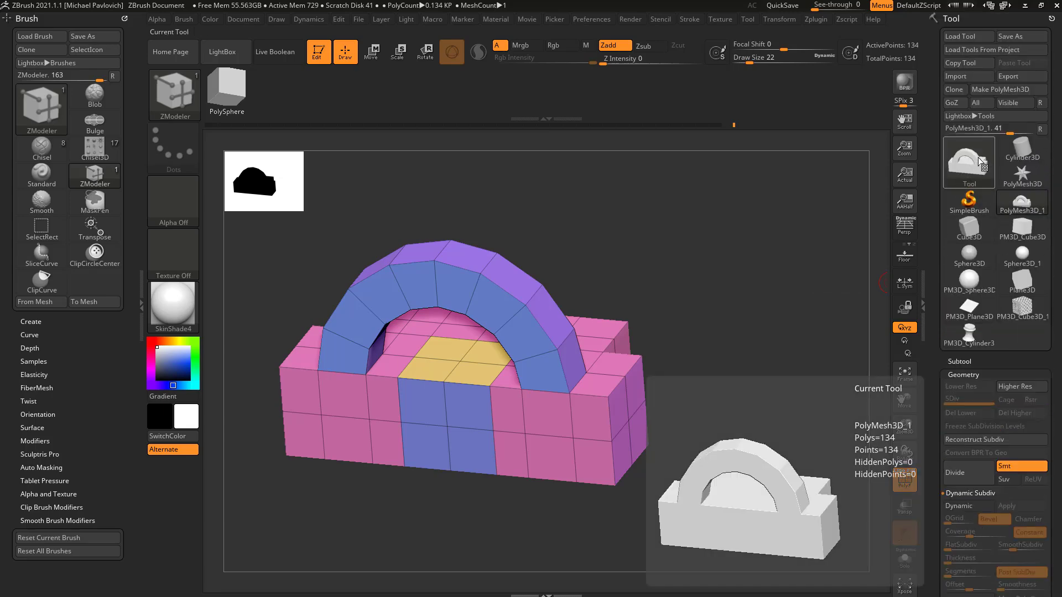
left_click(1018, 146)
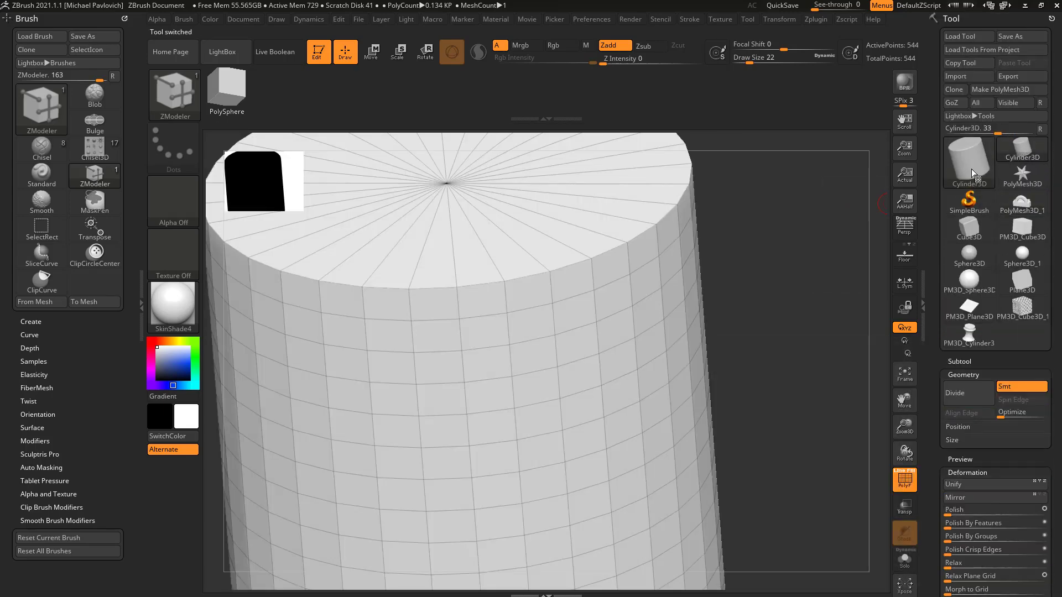
left_click(1008, 89)
key("f")
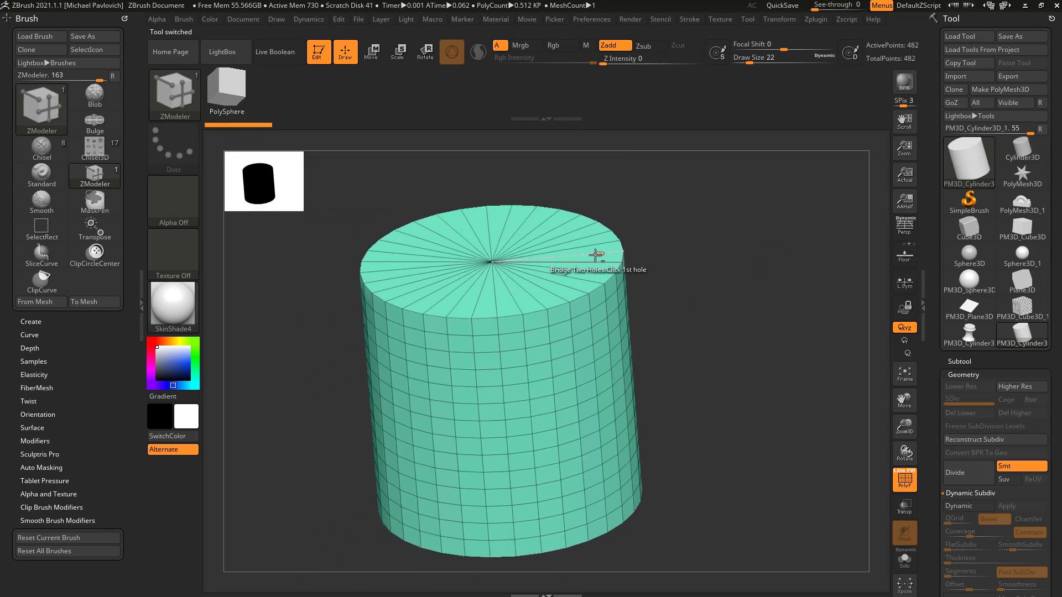
Step: Delete the cylinder's top cap with the polygon action Delete and the Flat Island target
key("space")
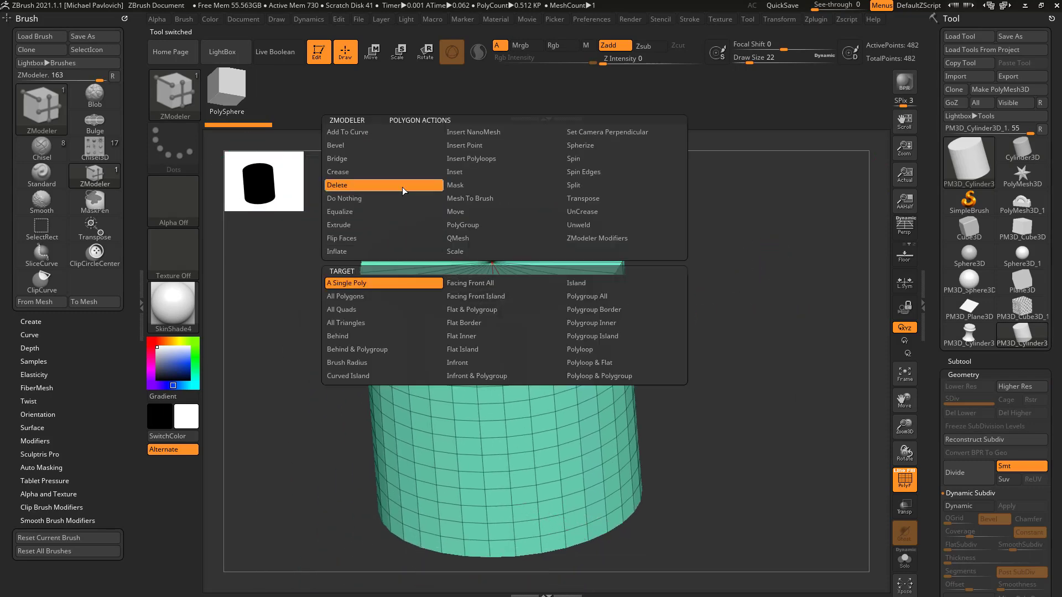
left_click(511, 337)
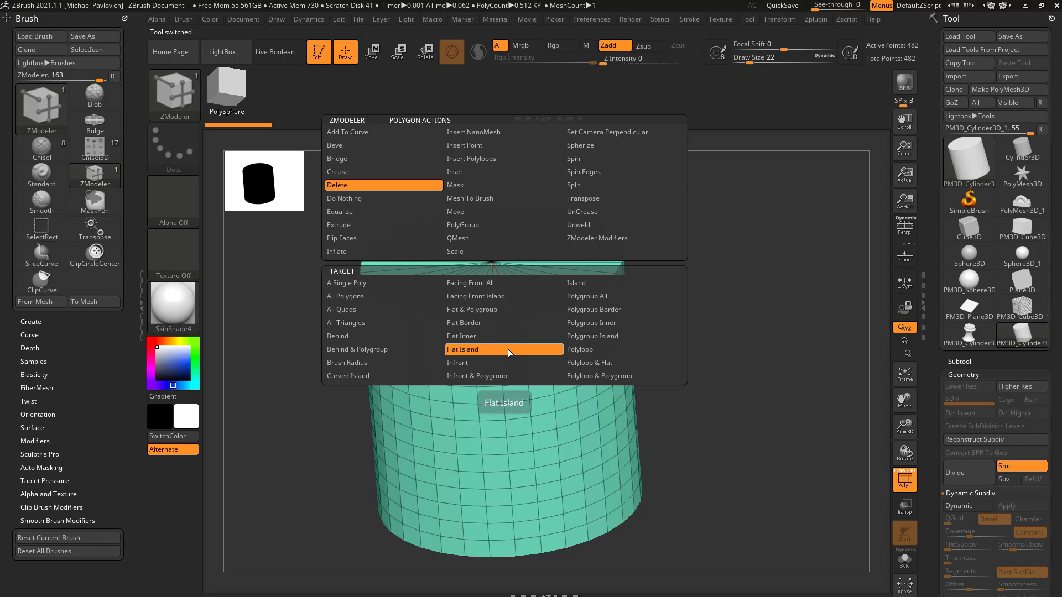
left_click(517, 305)
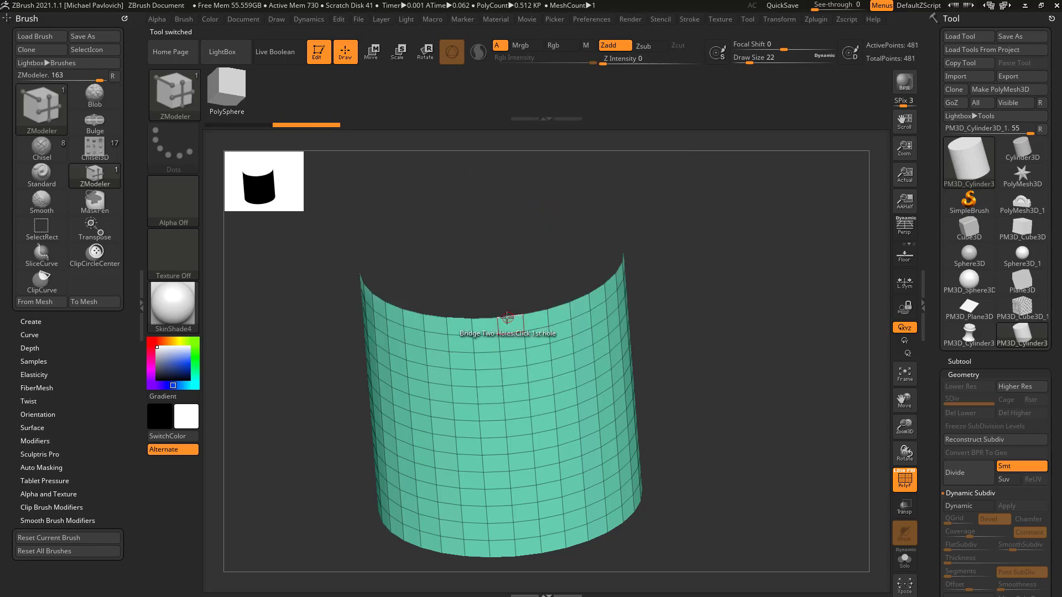
Step: Set the edge action to Close with the Concave Hole target, try it on the cylinder's open top, and undo the closure
key("space")
left_click(406, 278)
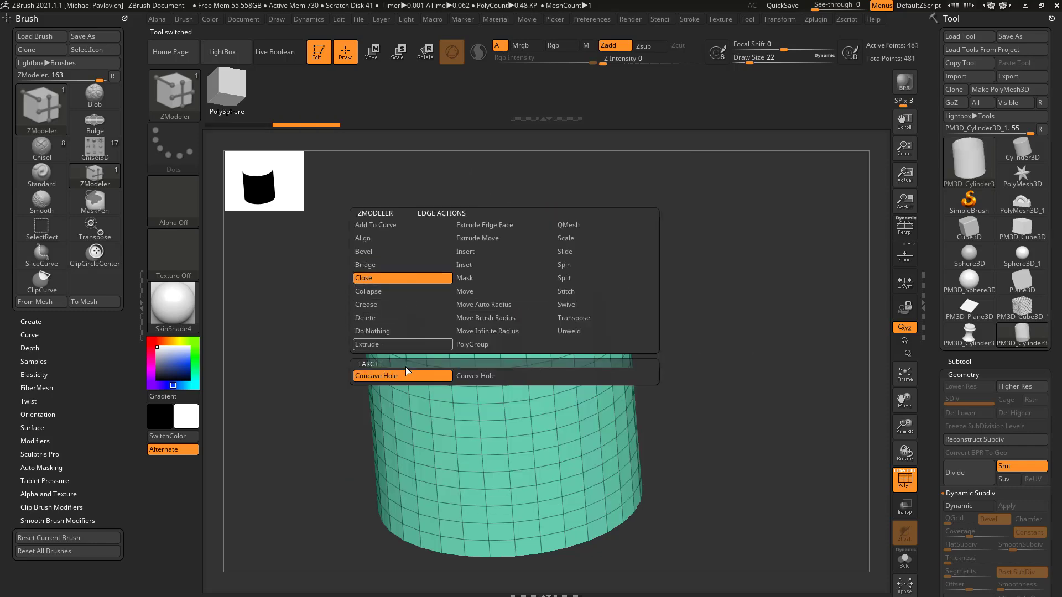
left_click(509, 317)
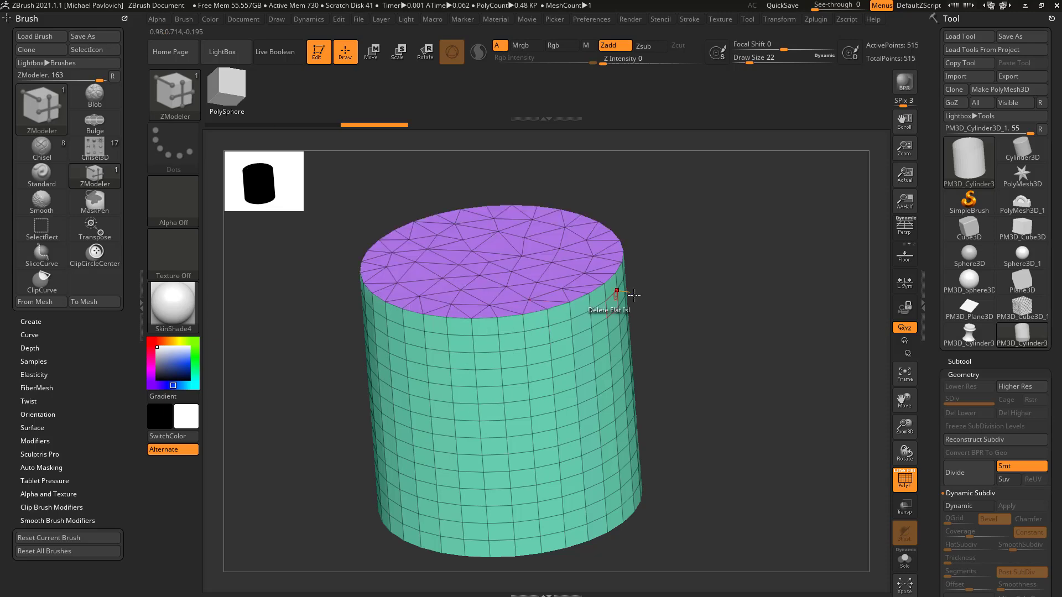
key("ctrl+z")
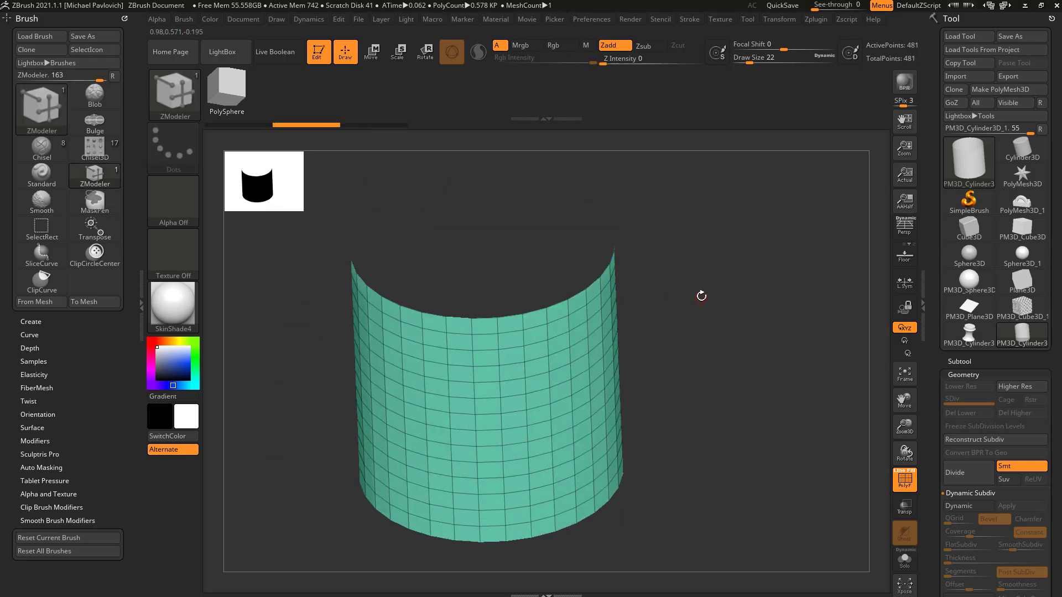
Step: Try filling the cylinder's open top with the Modify Topology command Close Holes, and undo it
left_click_drag(941, 370, 925, 236)
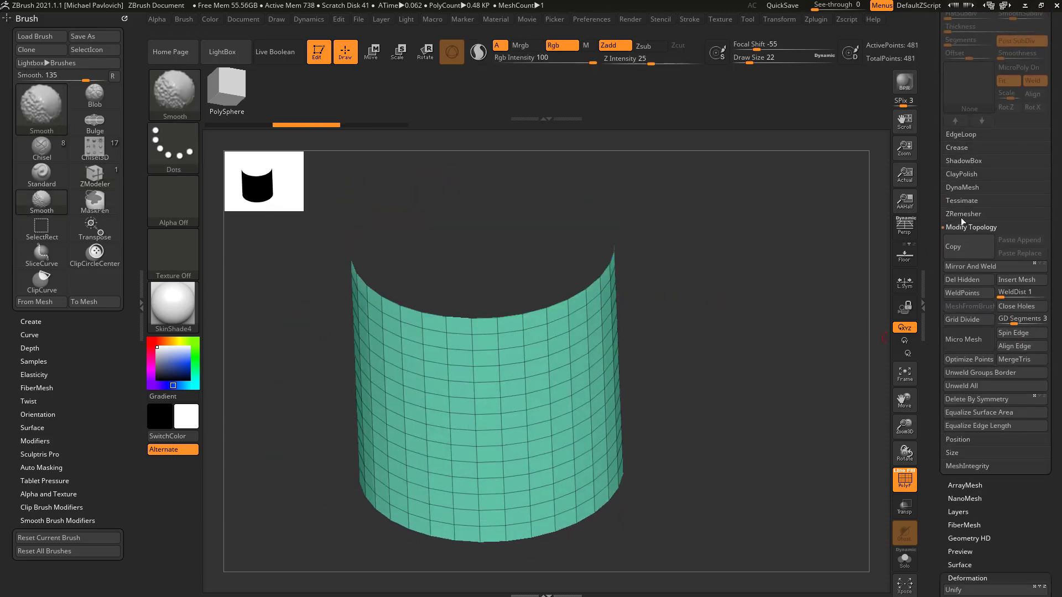
left_click(1011, 307)
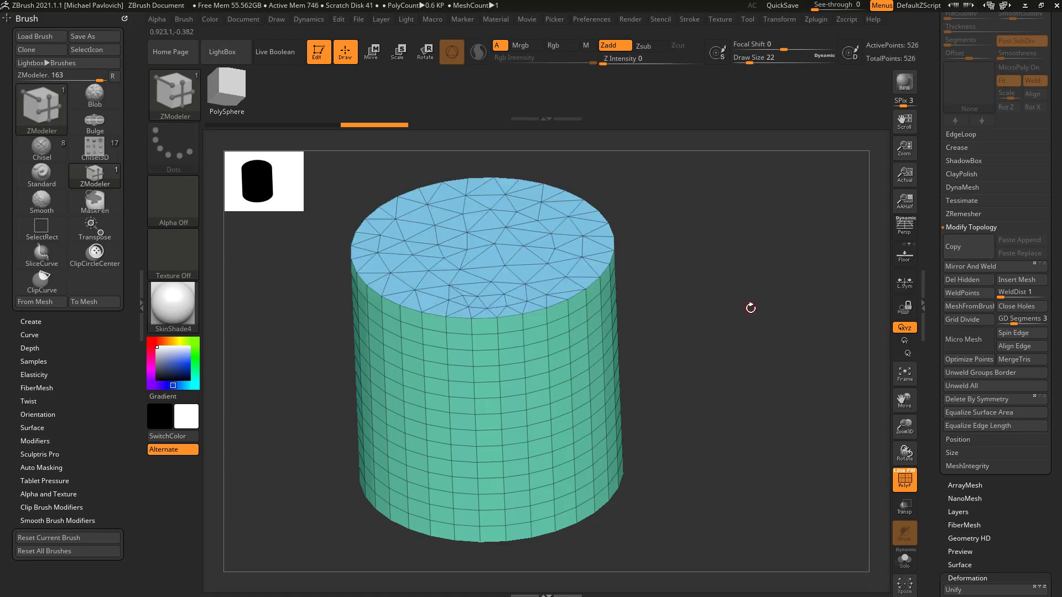
key("ctrl+z")
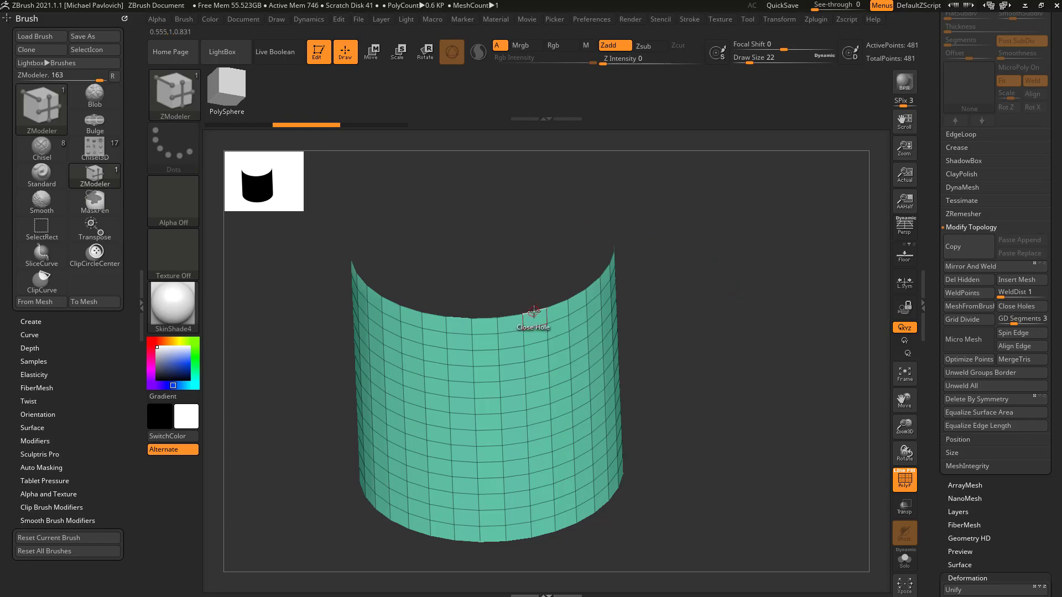
Step: Set the Close target to Convex Hole, try a domed Spline cap on the cylinder's open top, and undo the trial
key("space")
left_click(512, 376)
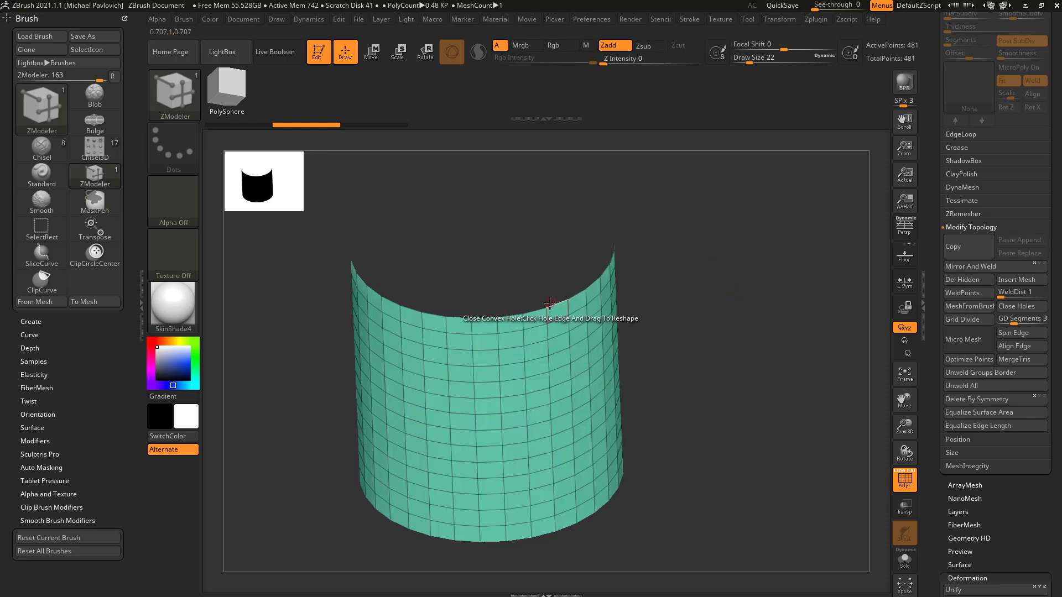
left_click(552, 302)
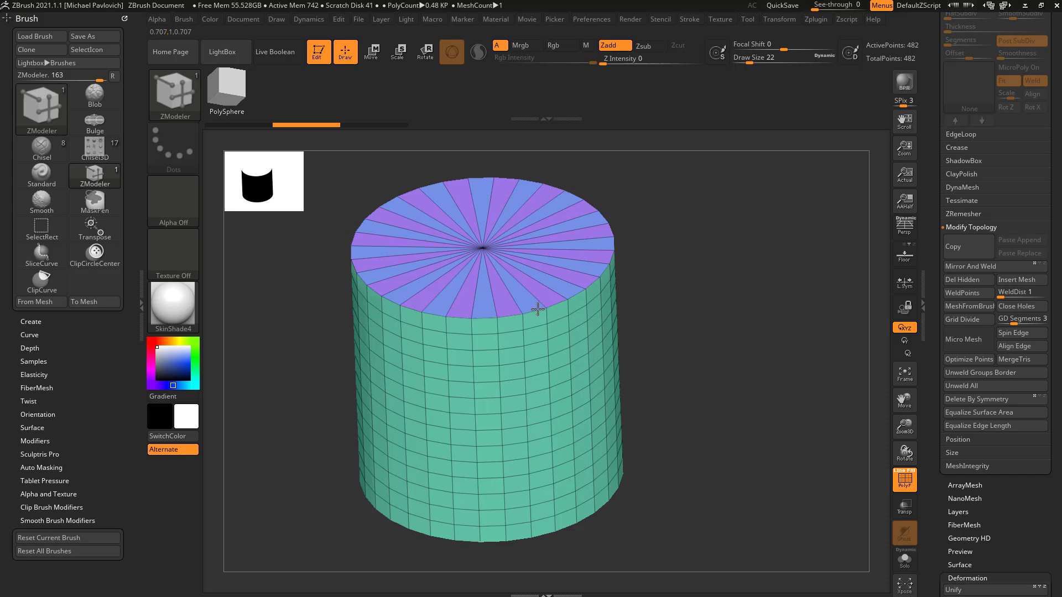
left_click_drag(532, 300, 731, 261)
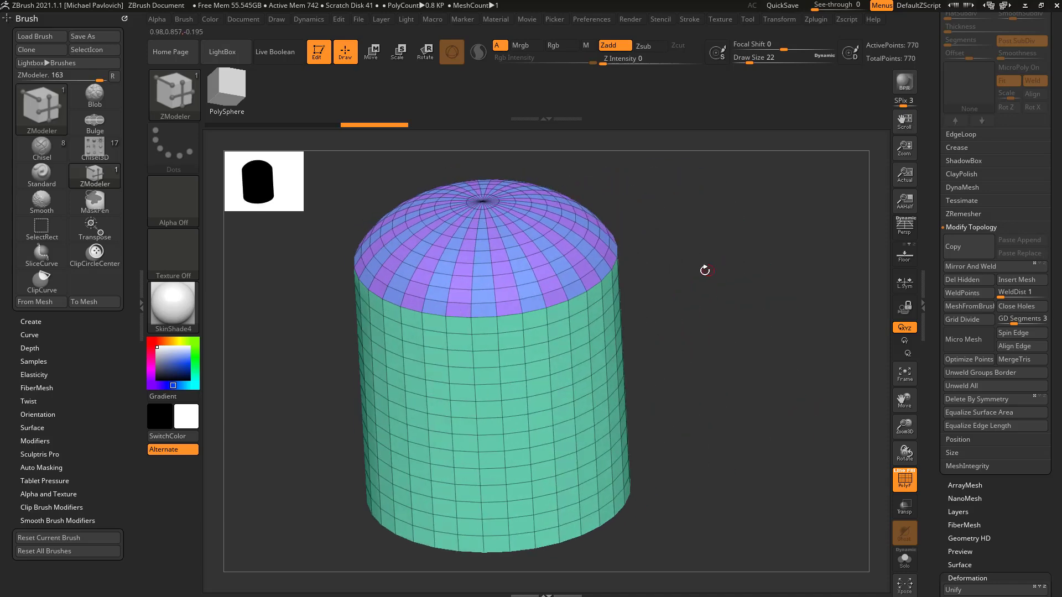
key("ctrl+z")
Step: Close the cylinder's open top with a rounded dome using Close, Convex Hole and the Spline profile
key("space")
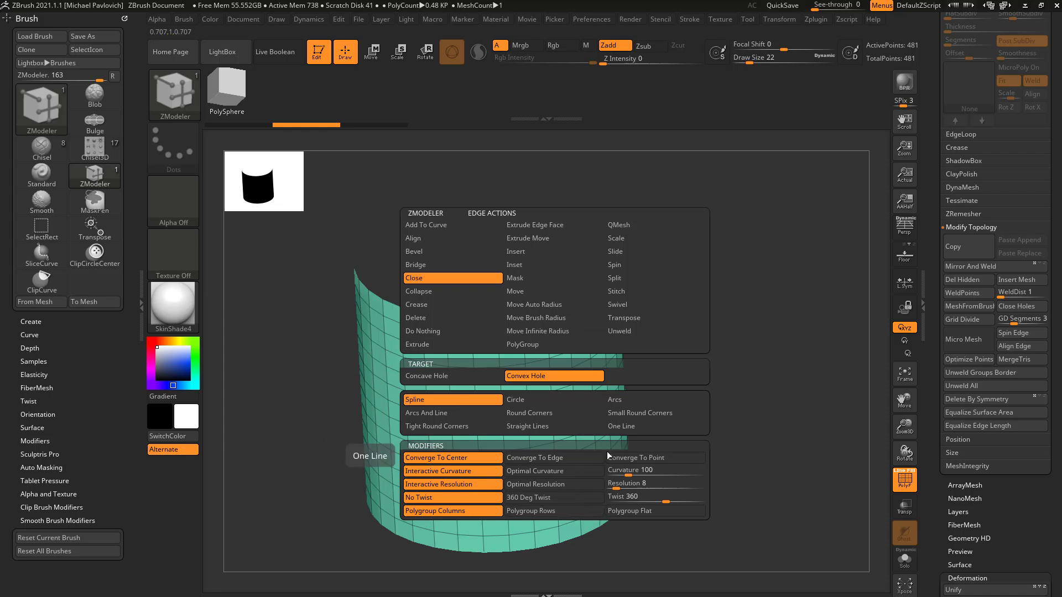
left_click(584, 471)
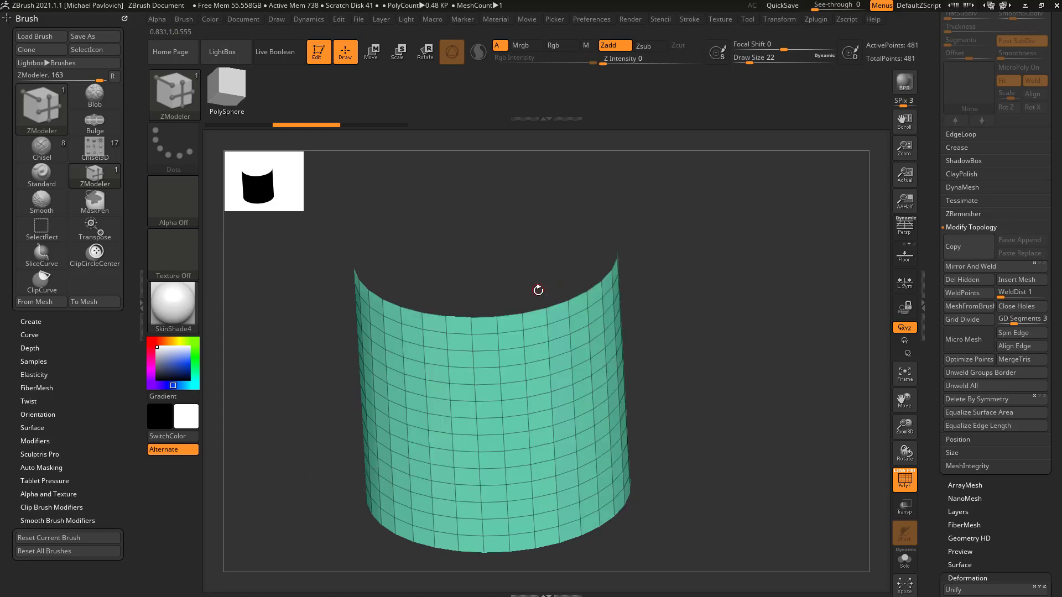
left_click(611, 299)
left_click_drag(611, 299, 619, 268)
Step: Isolate the dome, make it a single polygroup, and show the whole mesh again
mouse_move(710, 277)
left_mouse_down()
mouse_move(652, 267)
mouse_move(715, 265)
mouse_move(706, 230)
left_mouse_up()
key("ctrl+shift")
left_click(506, 247, "ctrl+shift")
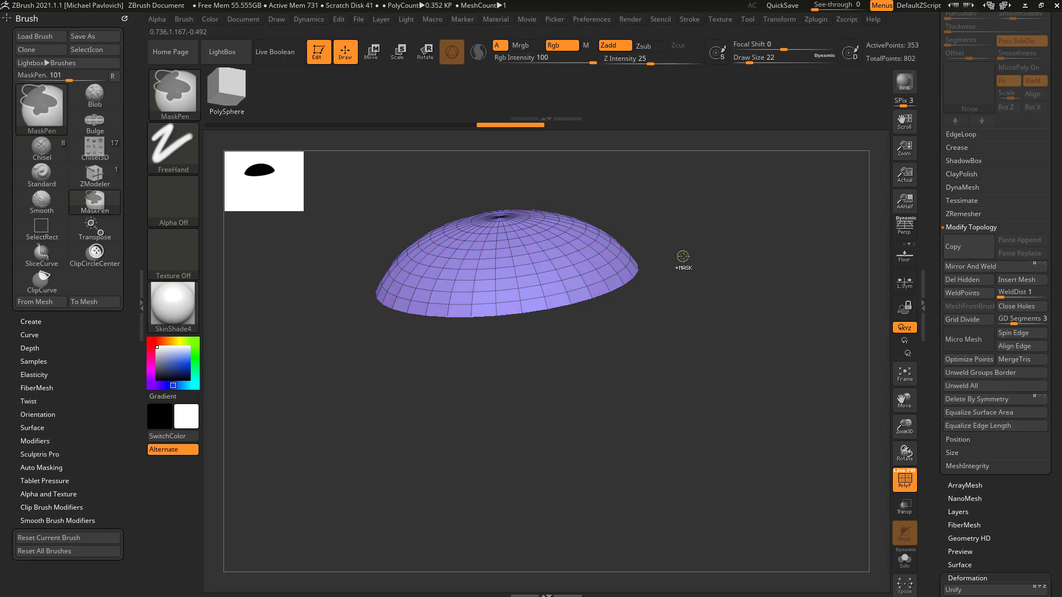
left_click(690, 248, "ctrl+shift")
Step: Mark the polygons around the dome's pole temporarily and delete them with Delete, A Single Poly, opening a round hole
mouse_move(714, 244)
left_mouse_down()
mouse_move(747, 275)
mouse_move(723, 281)
mouse_move(723, 298)
mouse_move(718, 275)
mouse_move(632, 293)
left_mouse_up()
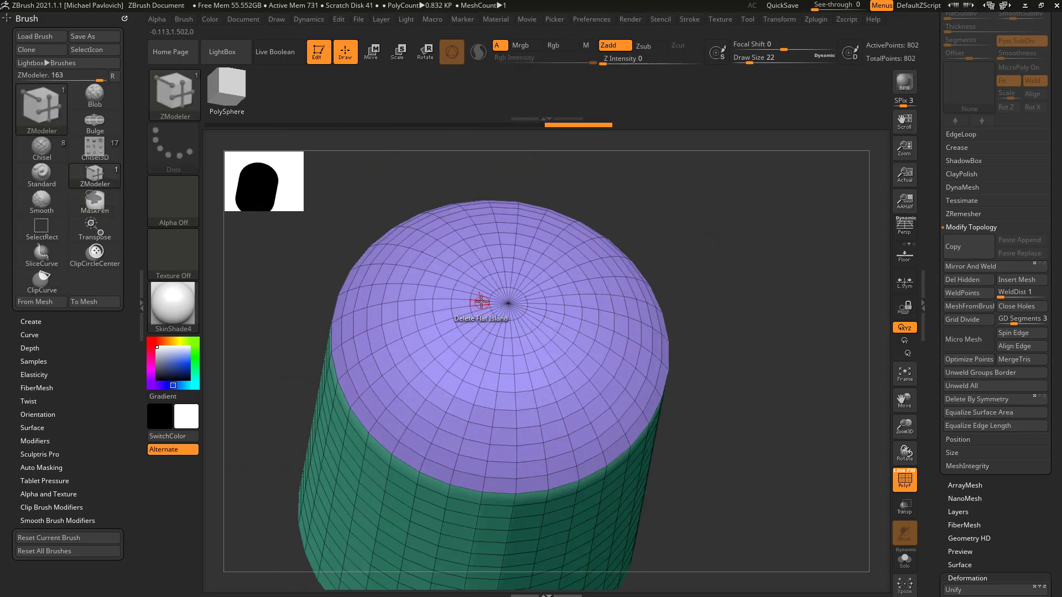
left_click_drag(461, 309, 541, 283)
mouse_move(472, 313)
left_mouse_down()
mouse_move(482, 285)
mouse_move(500, 296)
left_mouse_up()
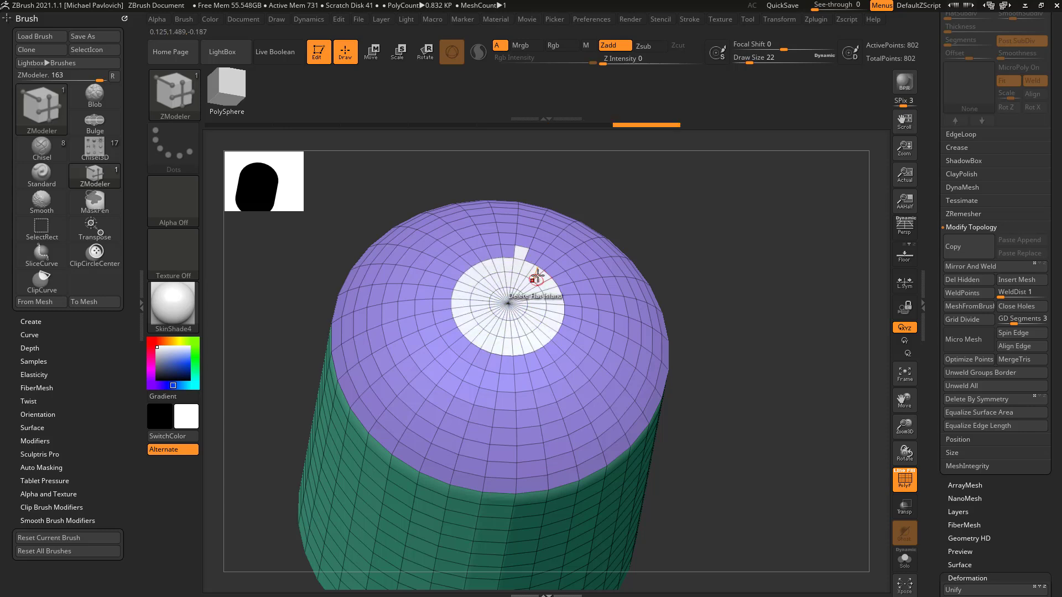
mouse_move(733, 290)
left_mouse_down()
mouse_move(743, 255)
mouse_move(754, 263)
mouse_move(741, 282)
left_mouse_up()
key("space")
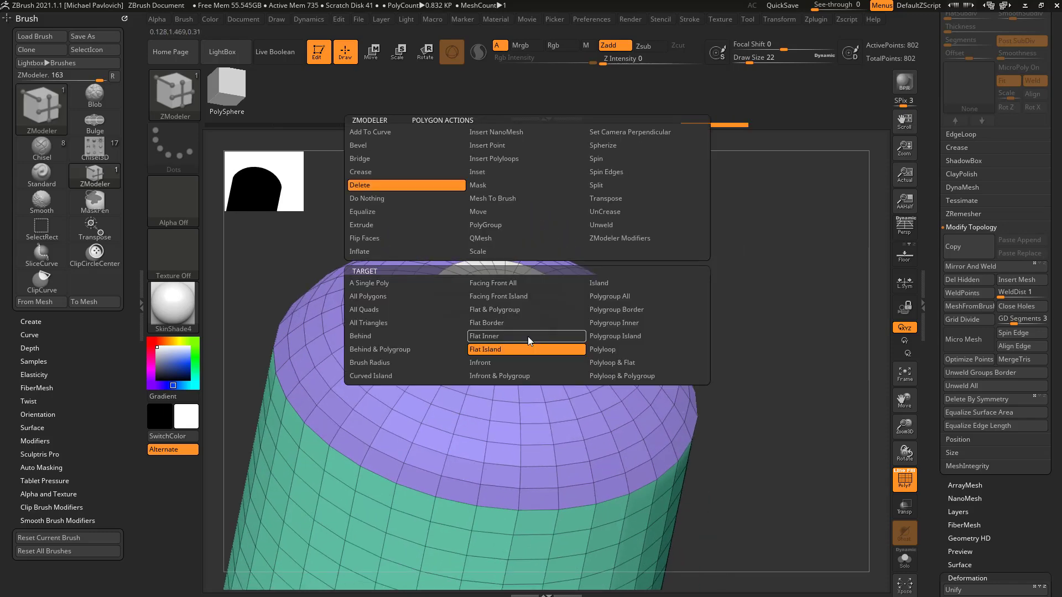
left_click(369, 282)
left_click(514, 335)
Step: Try closing the dome's round hole with an outward-bulging Convex Hole cap, and undo it
key("space")
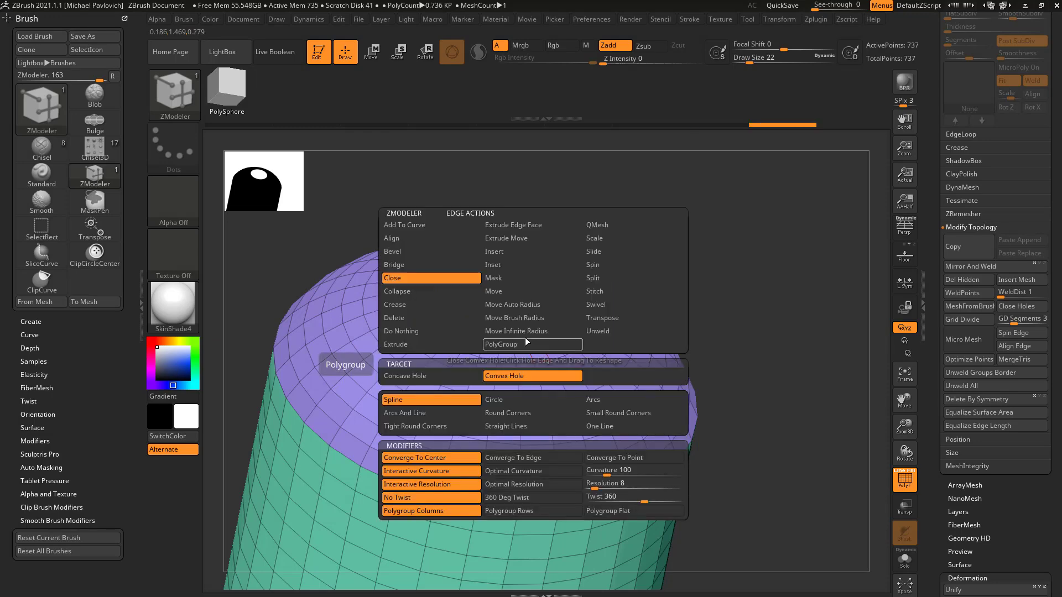
left_click_drag(535, 343, 628, 308)
right_click_drag(630, 306, 547, 314)
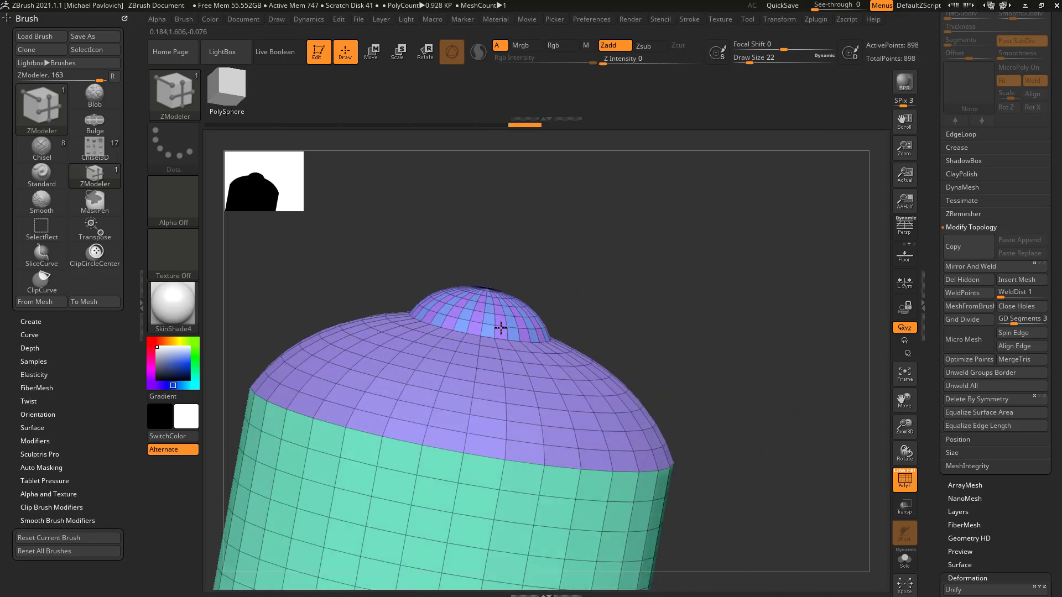
right_click_drag(716, 238, 692, 237)
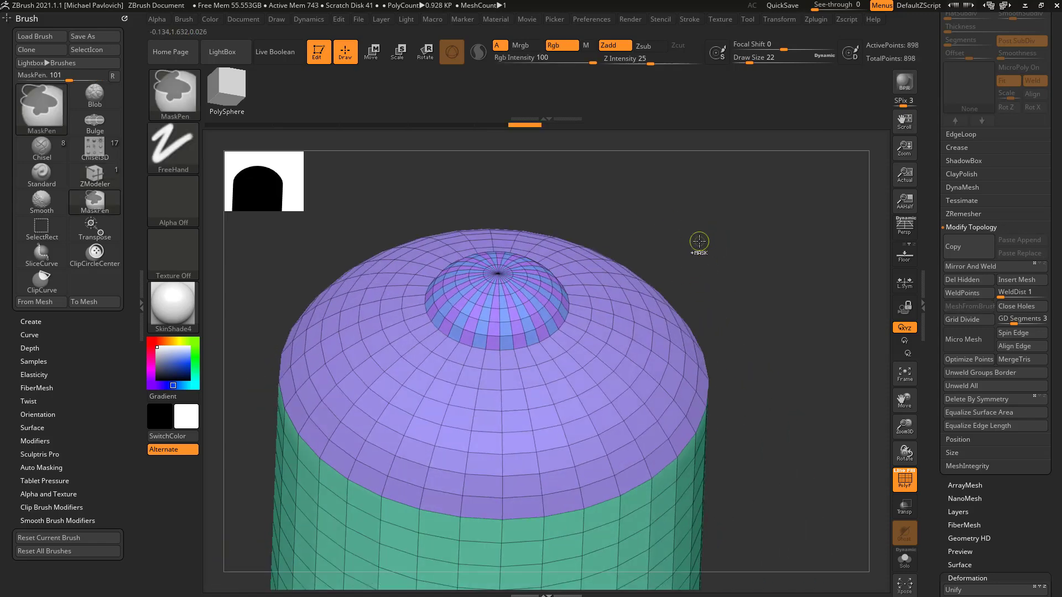
key("ctrl+z")
Step: Open the Display Properties and switch double-sided display on and back off while viewing the dome's hole
scroll(930, 239, "down", 10)
scroll(930, 239, "down", 5)
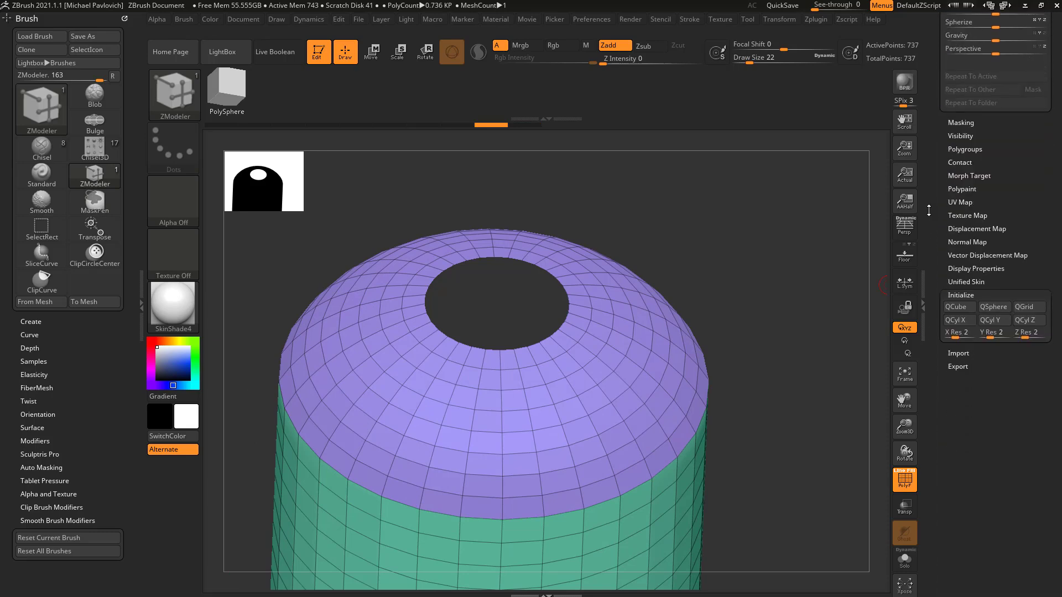
scroll(940, 332, "up", 15)
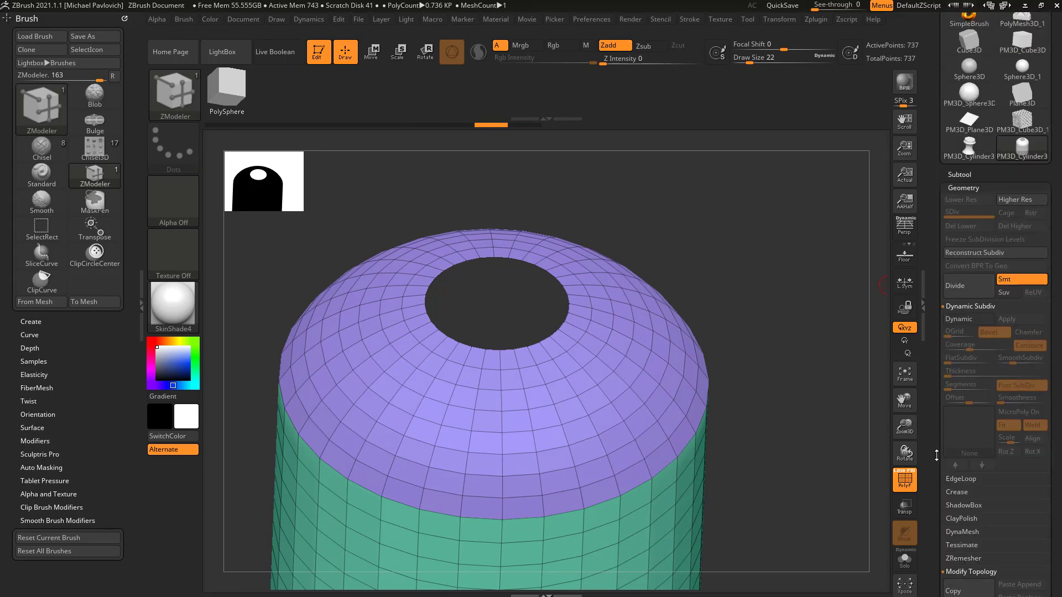
scroll(936, 408, "down", 12)
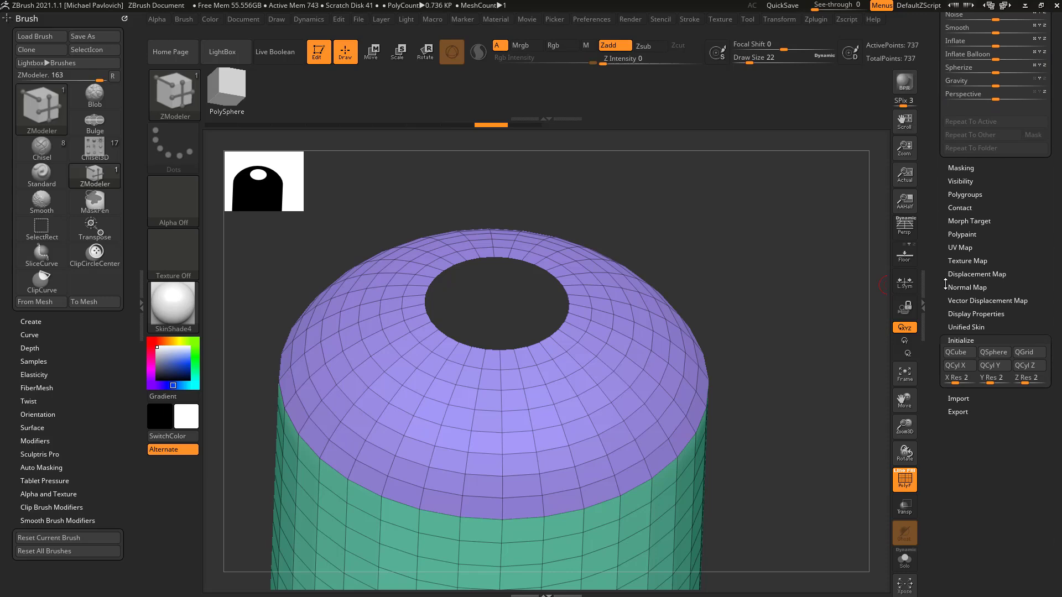
key("shift")
left_click(966, 315)
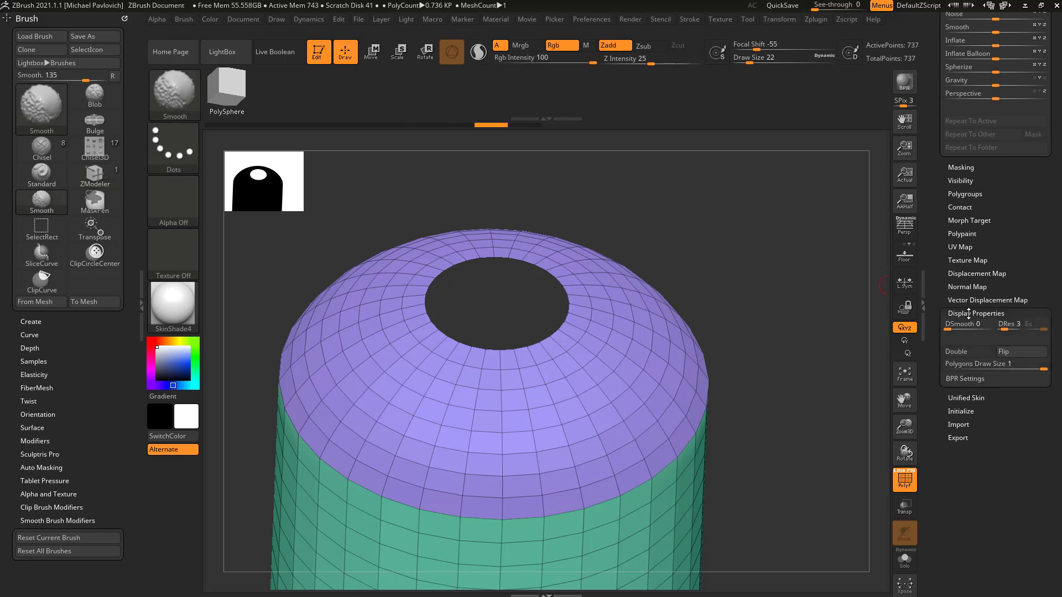
left_click(976, 351)
left_click_drag(860, 328, 830, 326)
left_click(968, 351)
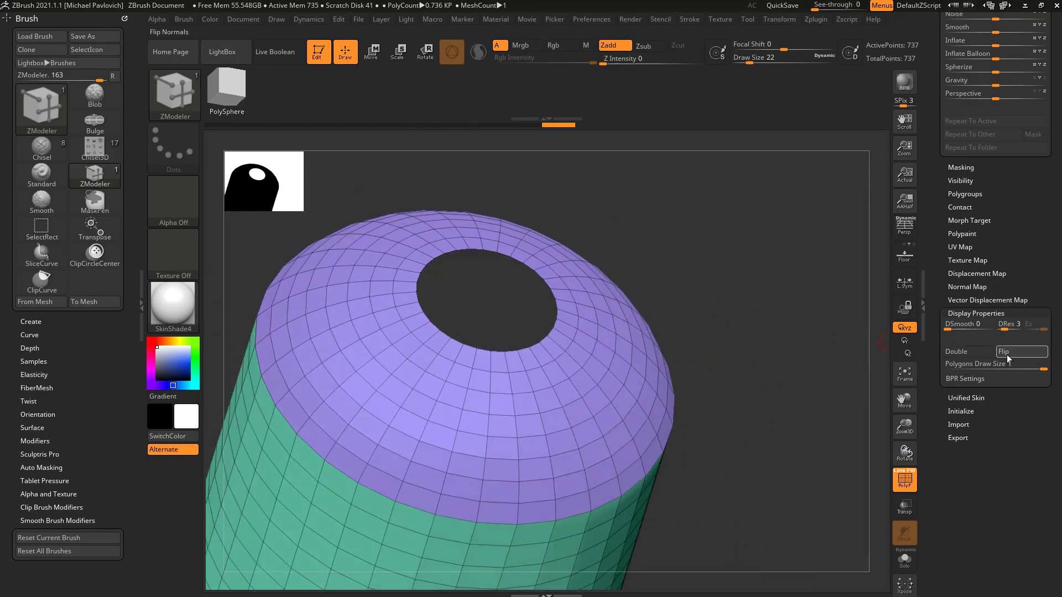
Step: Flip the mesh normals, close the dome's hole with an inward-curving Convex Hole cap, and flip the normals back
left_click(1010, 353)
left_click_drag(785, 281, 812, 235)
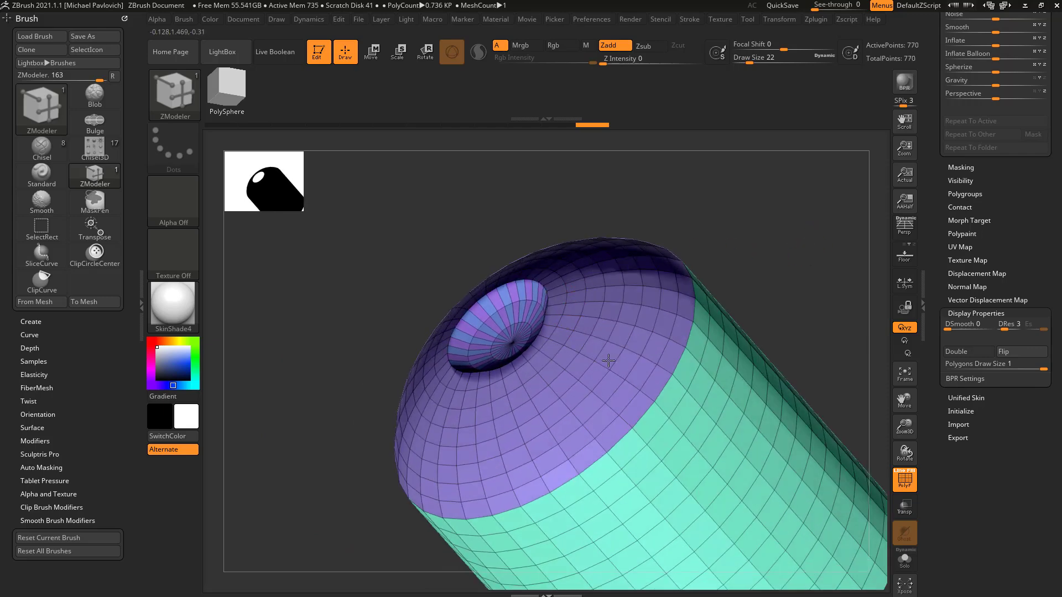
left_click_drag(811, 332, 799, 294, "alt")
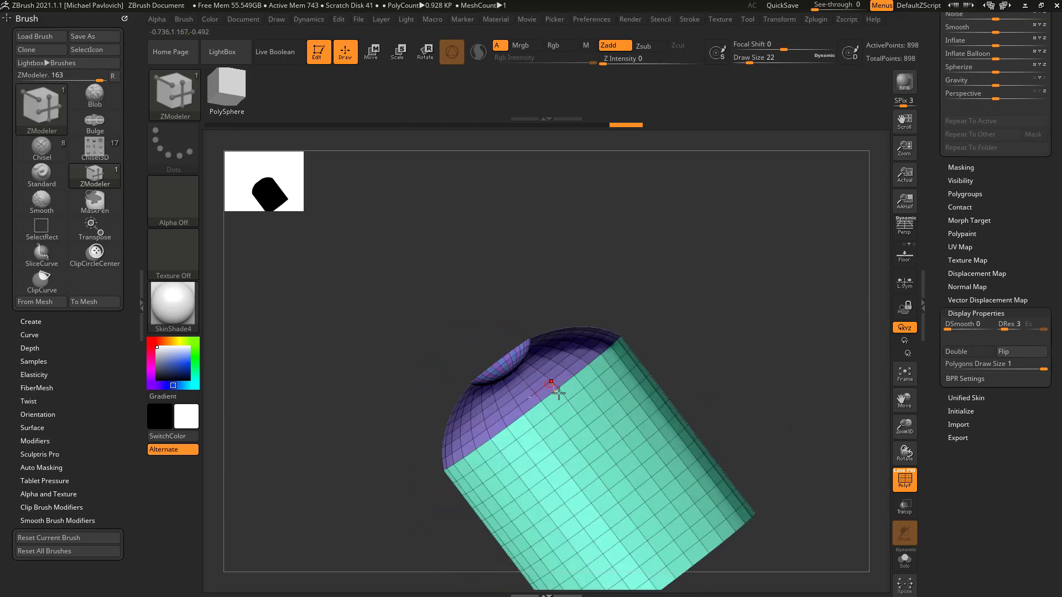
left_click(1012, 352)
mouse_move(818, 332)
left_mouse_down()
mouse_move(802, 358)
mouse_move(844, 382)
left_mouse_up()
Step: Isolate the inward-curving cap, make it a single polygroup, and show the whole capped cylinder again
key("ctrl+shift")
left_click(545, 365, "ctrl+shift")
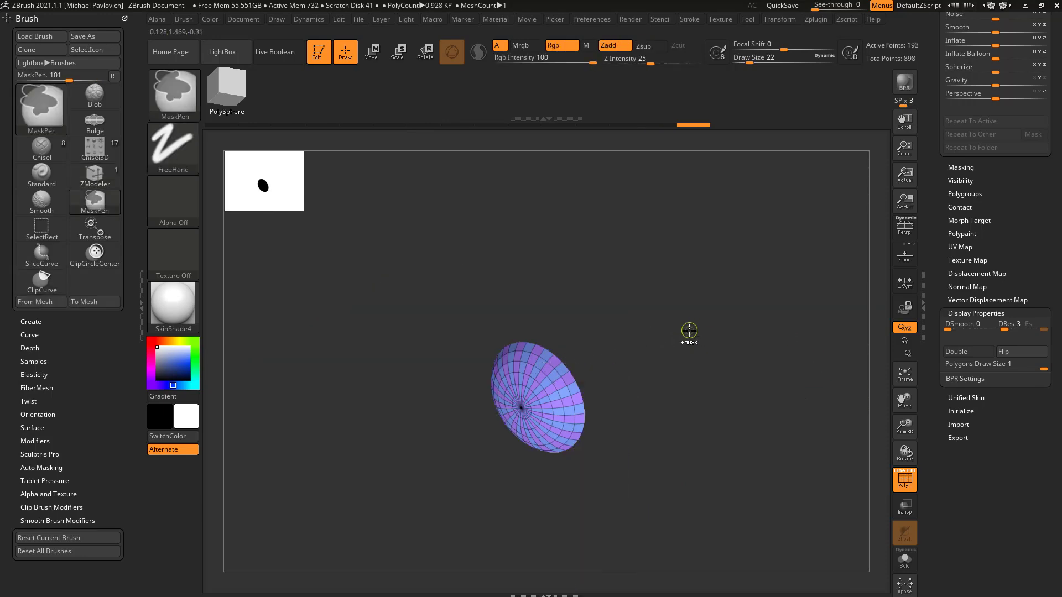
left_click(689, 334, "ctrl+shift")
left_click_drag(777, 346, 753, 282)
left_click_drag(701, 256, 800, 401)
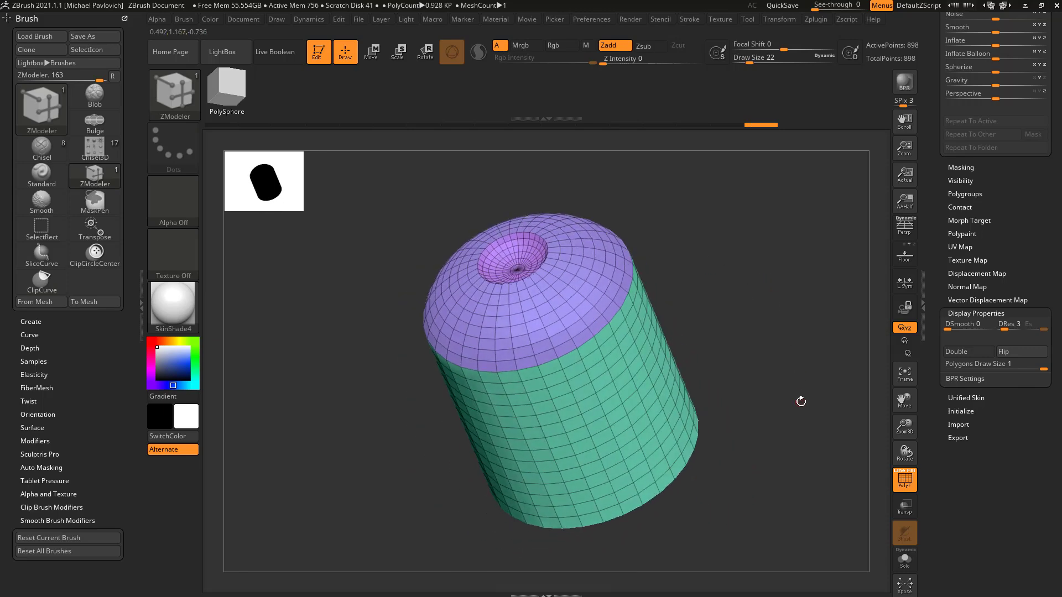
Step: Pull the inward-curving cap up into a thick bowl using the QMesh polygon action with the Polygroup All target
left_click_drag(735, 219, 792, 331)
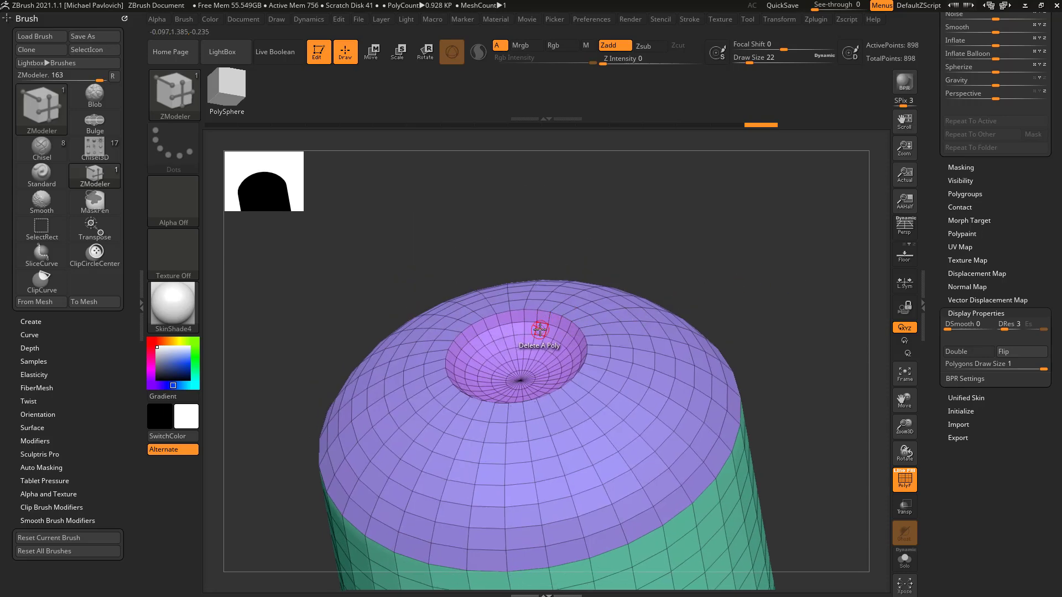
key("space")
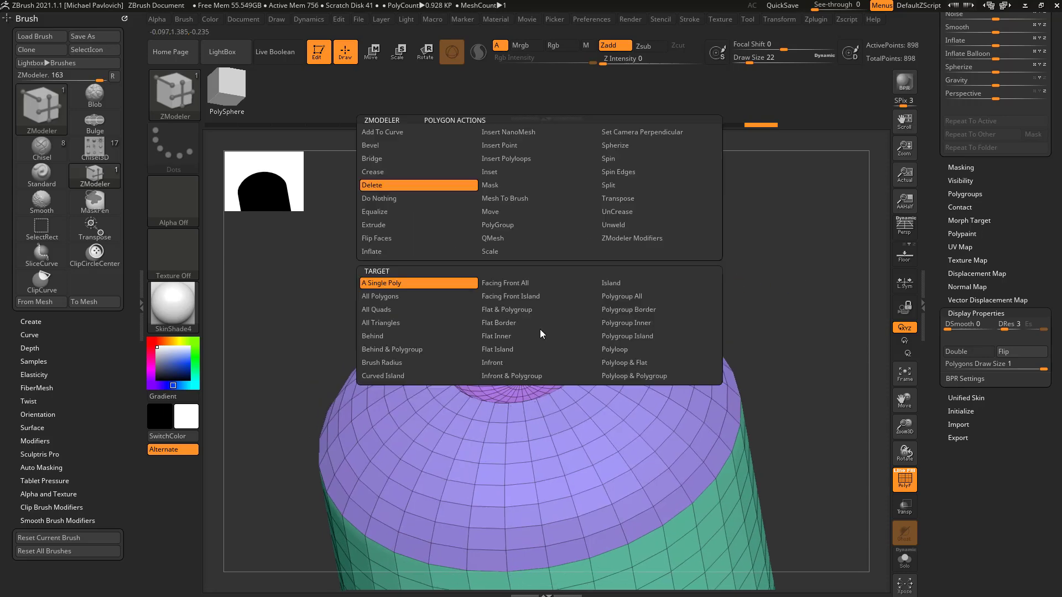
left_click(516, 238)
left_click(614, 295)
left_click_drag(737, 249, 743, 281, "alt")
mouse_move(533, 314)
left_mouse_down()
mouse_move(498, 330)
mouse_move(532, 314)
mouse_move(522, 320)
left_mouse_up()
mouse_move(727, 257)
left_mouse_down()
mouse_move(615, 282)
mouse_move(713, 256)
mouse_move(765, 281)
mouse_move(677, 271)
left_mouse_up()
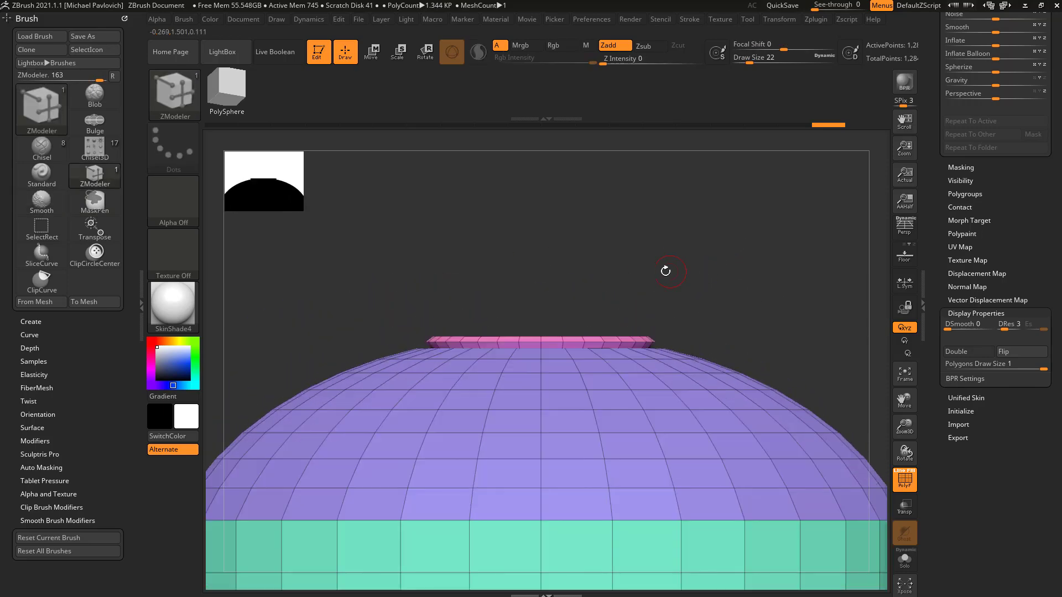
Step: Switch the selection brush to SelectRect and isolate the extruded bowl
key("ctrl+shift")
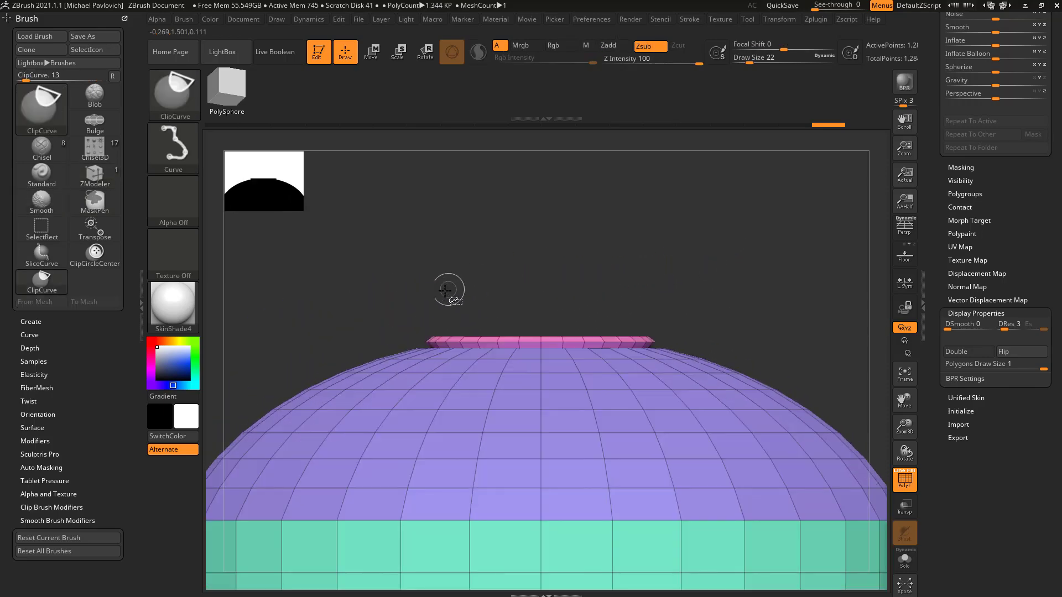
left_click(179, 103, "ctrl+shift")
left_click(350, 106, "ctrl+shift")
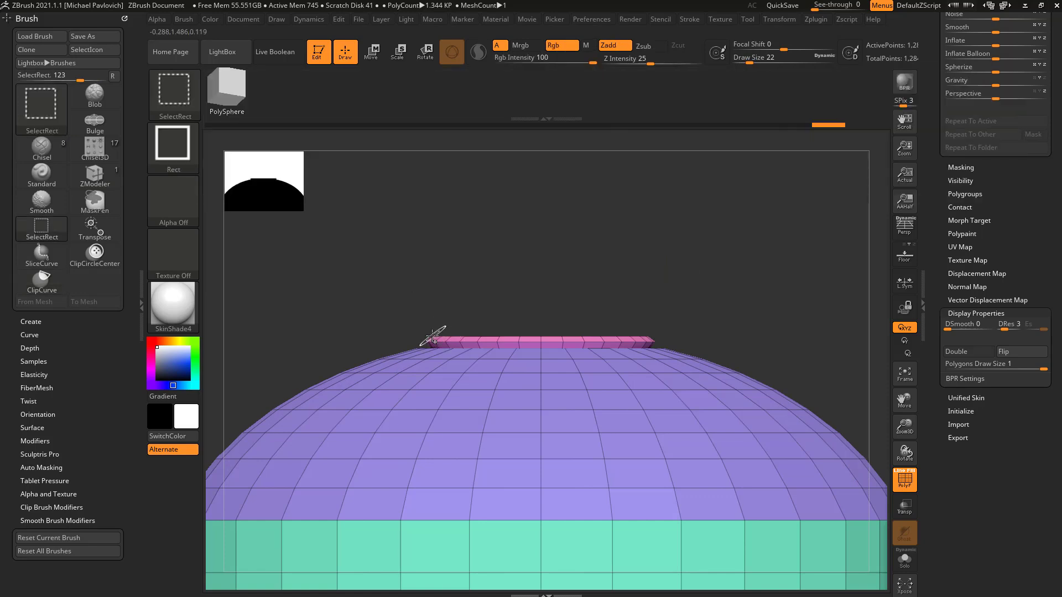
left_click(433, 336, "ctrl+shift")
left_click_drag(771, 249, 753, 317)
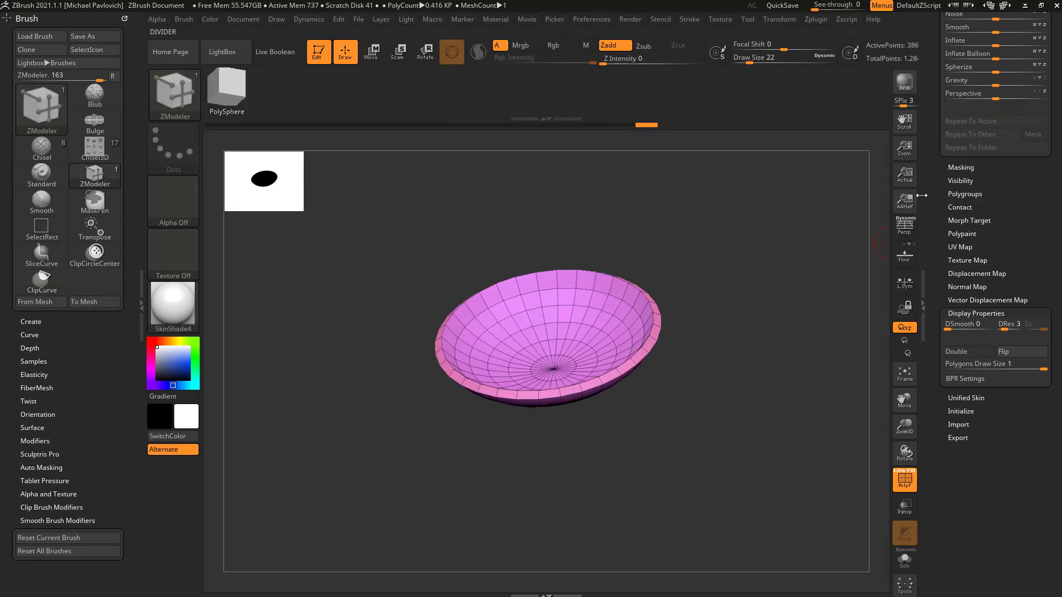
Step: Expand the subtool Split options and bring the hidden cylinder back into view
left_click_drag(934, 309, 935, 465)
key("shift")
left_click(953, 159)
key("shift")
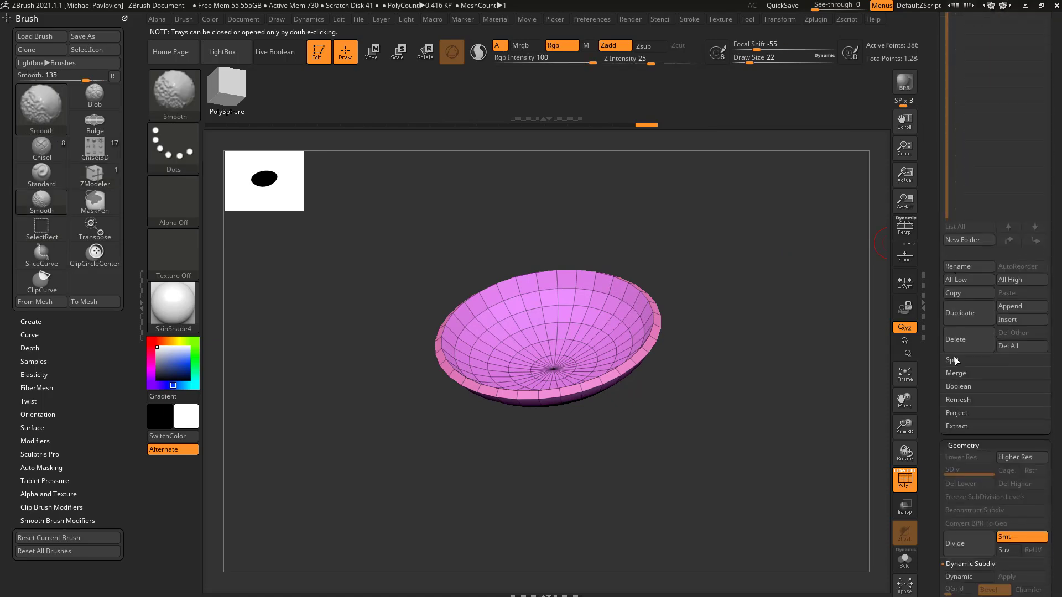
key("ctrl+shift")
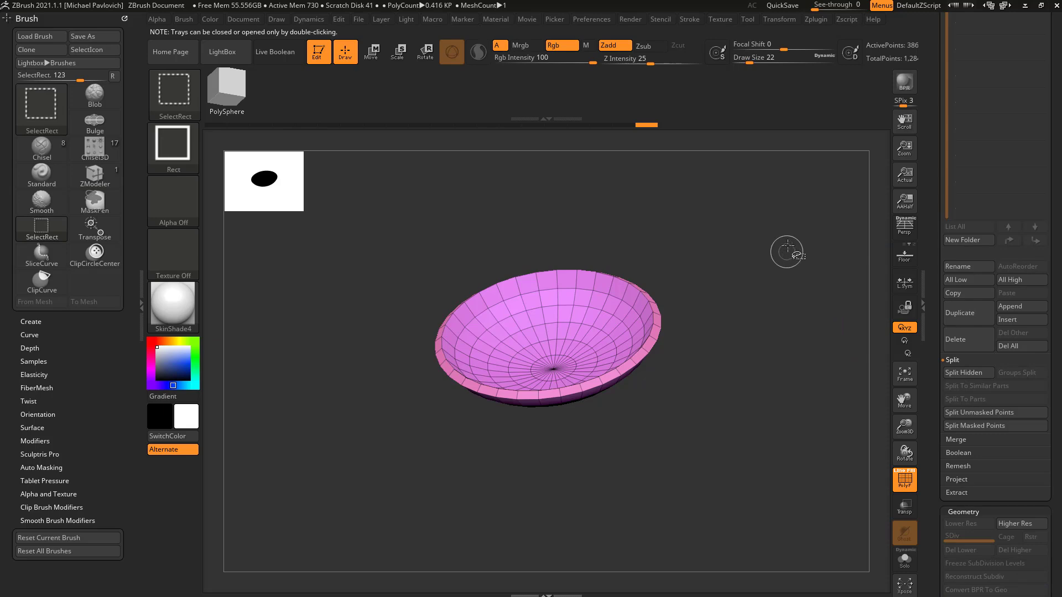
left_click(785, 233, "ctrl+shift")
mouse_move(824, 221)
left_mouse_down()
mouse_move(853, 186)
mouse_move(741, 225)
left_mouse_up()
mouse_move(598, 297)
left_mouse_down()
mouse_move(588, 301)
mouse_move(723, 236)
mouse_move(685, 269)
left_mouse_up()
Step: Isolate a few polygons on the bowl's rim and expand the visibility to the whole bowl with Grow All
key("ctrl+shift")
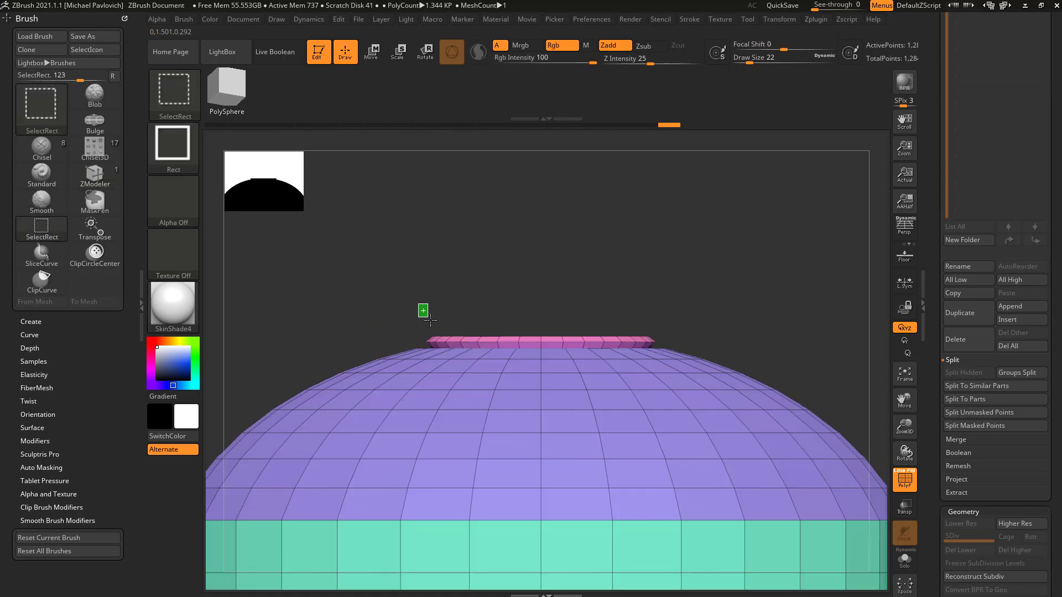
left_click_drag(444, 342, 446, 344, "ctrl+shift")
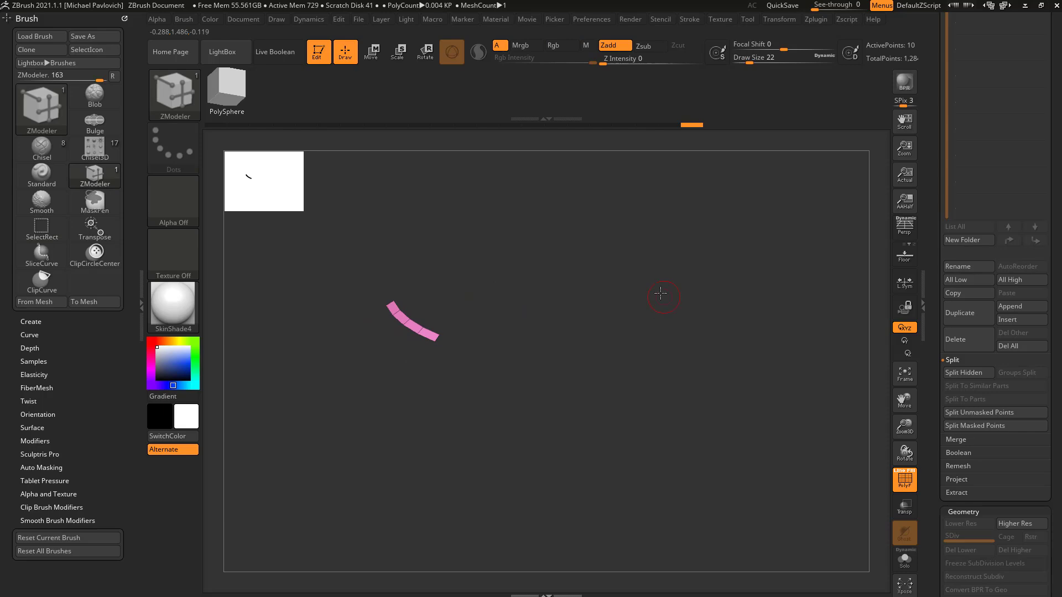
left_click_drag(929, 402, 934, 249)
left_click(958, 258, "shift")
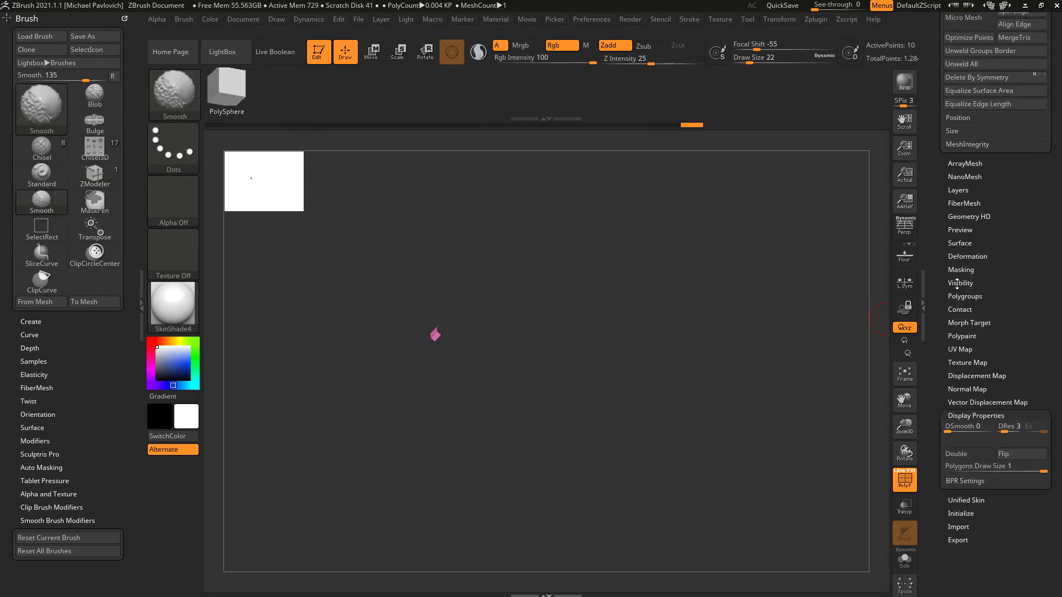
left_click(959, 283, "shift")
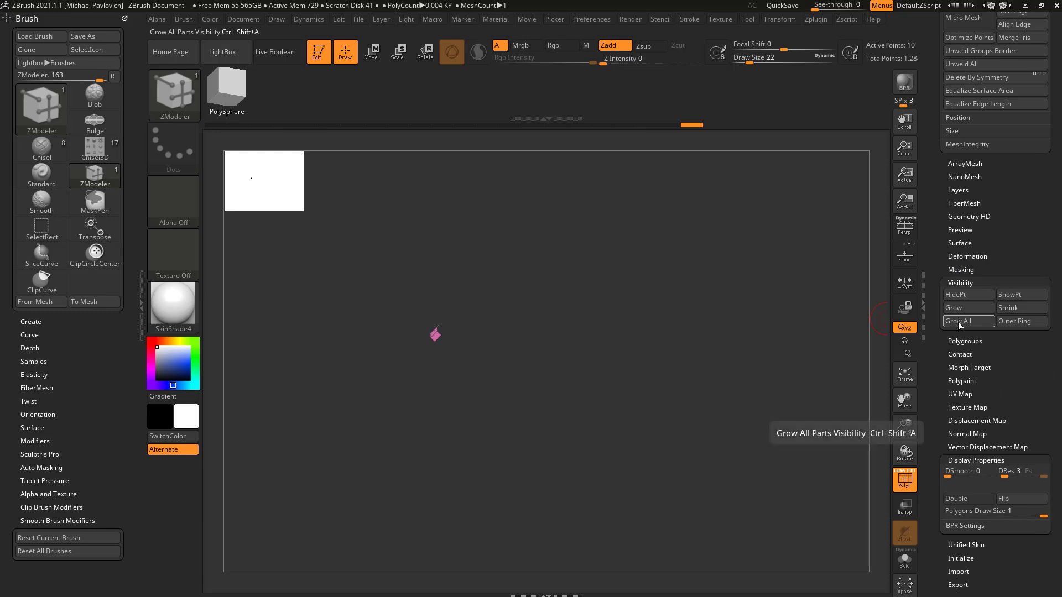
key("ctrl+shift+a")
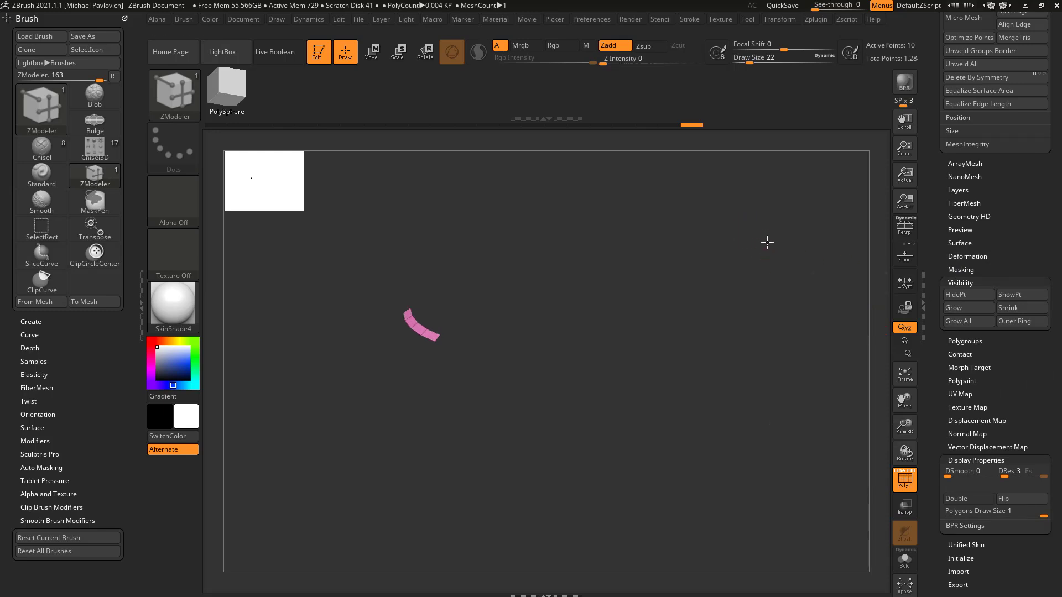
left_click(760, 249, "ctrl+shift")
mouse_move(765, 249)
left_mouse_down()
mouse_move(769, 259)
mouse_move(686, 189)
mouse_move(819, 237)
mouse_move(777, 307)
mouse_move(806, 311)
left_mouse_up()
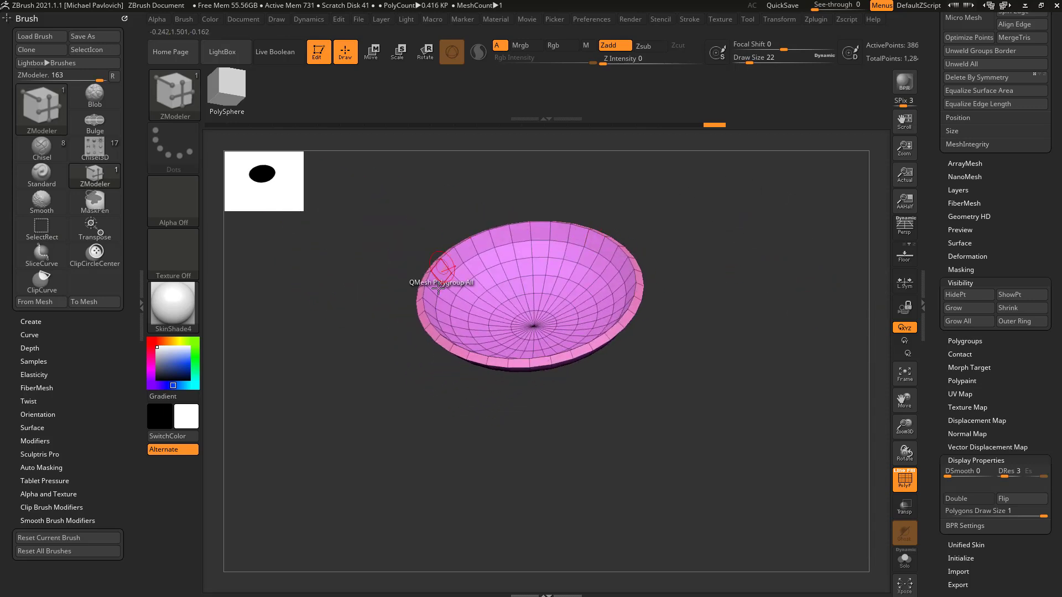
Step: Invert the visibility to show only the domed cylinder, and separate the bowl into its own subtool with Split Hidden
left_click_drag(766, 215, 795, 263, "ctrl+shift")
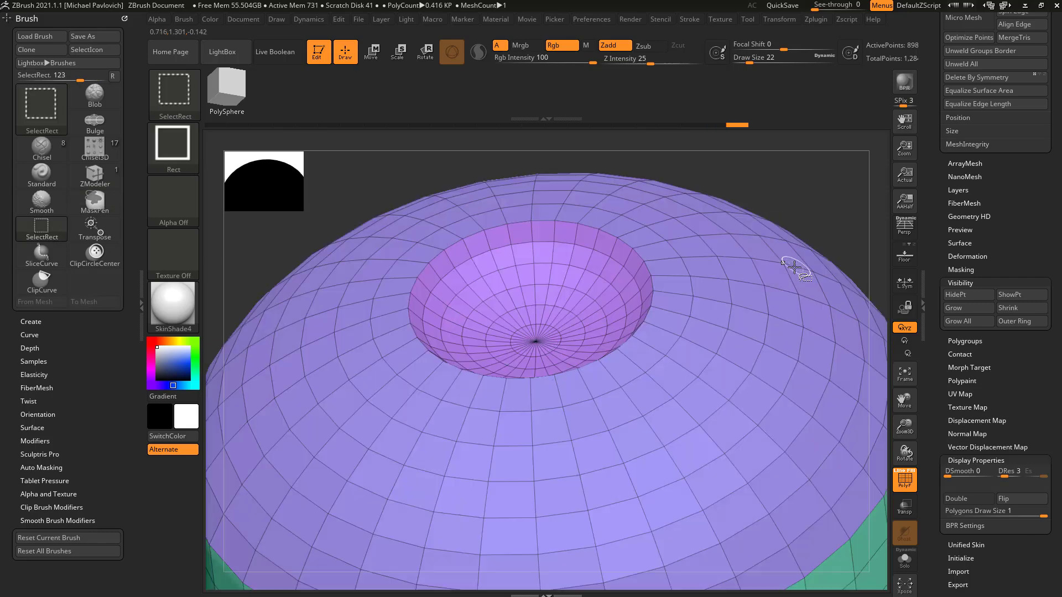
mouse_move(848, 206)
left_mouse_down()
mouse_move(860, 168)
mouse_move(841, 177)
left_mouse_up()
left_click(822, 190, "ctrl+shift")
left_click(815, 194, "ctrl+shift")
left_click(820, 197, "ctrl+shift")
left_click(820, 195, "ctrl+shift")
mouse_move(933, 251)
left_mouse_down()
mouse_move(920, 427)
mouse_move(921, 383)
left_mouse_up()
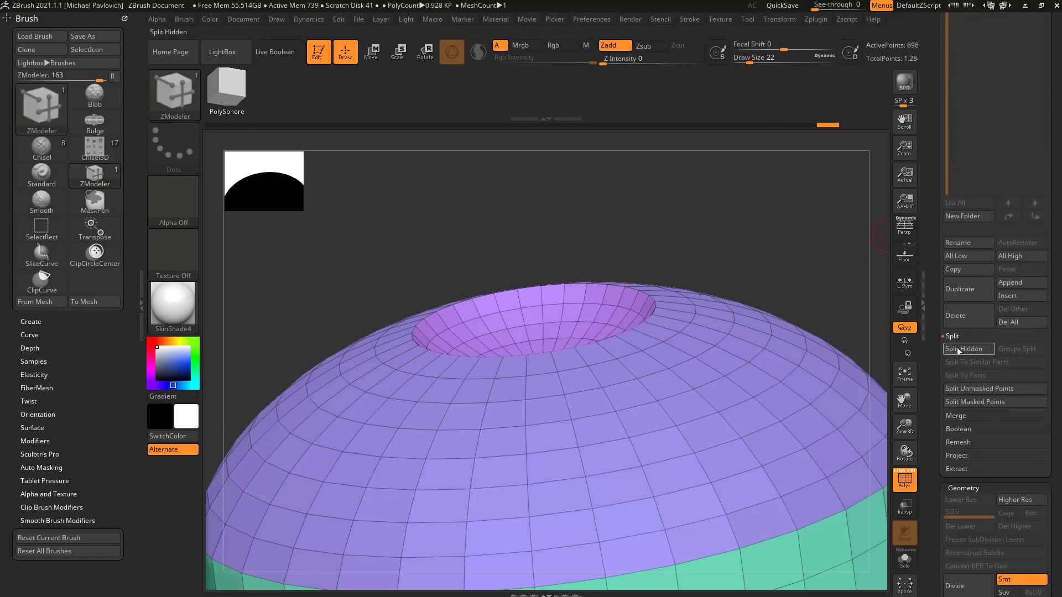
left_click(963, 349)
Step: Make the bowl subtool active, switch to the cylinder subtool, and make the bowl active again
left_click_drag(719, 305, 757, 224)
left_click(540, 312, "alt")
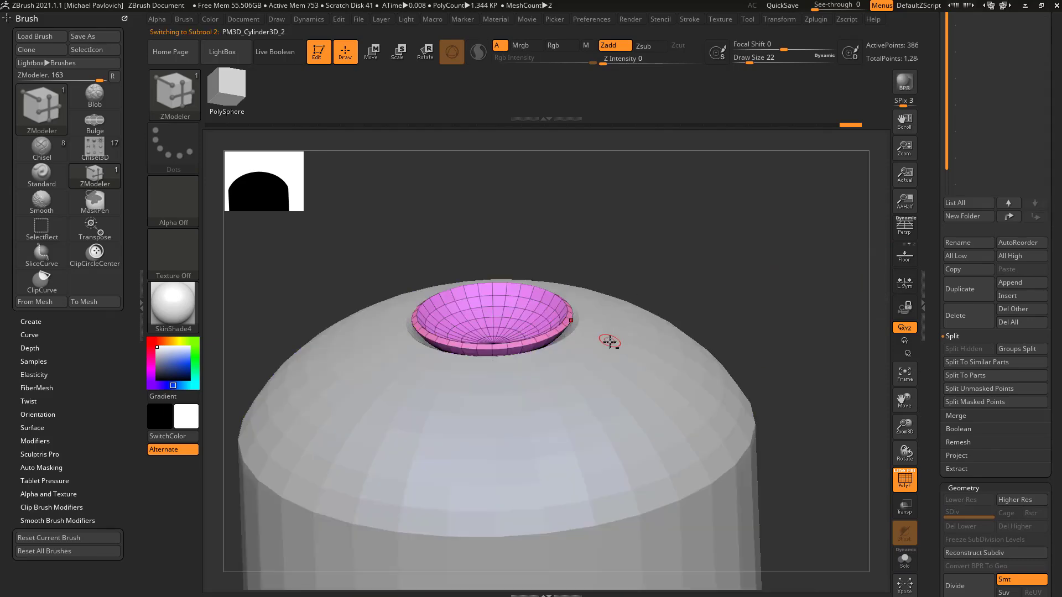
left_click(615, 349, "alt")
left_click_drag(771, 320, 712, 296)
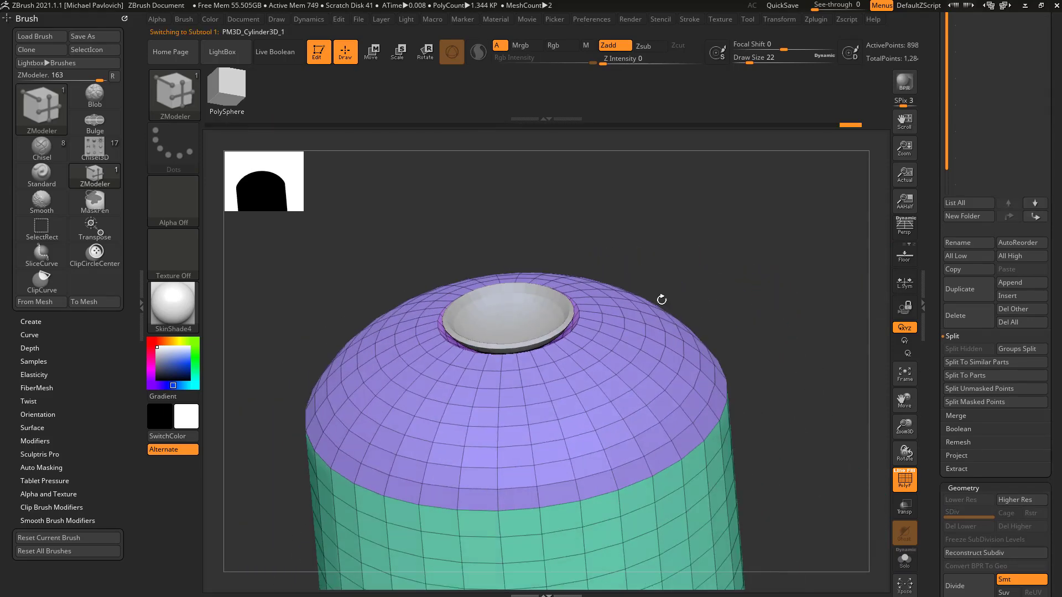
left_click(536, 315, "alt")
Step: Center the transform gizmo on the bowl, adjust the bowl slightly in the dome's hole, and return to Draw mode
key("w")
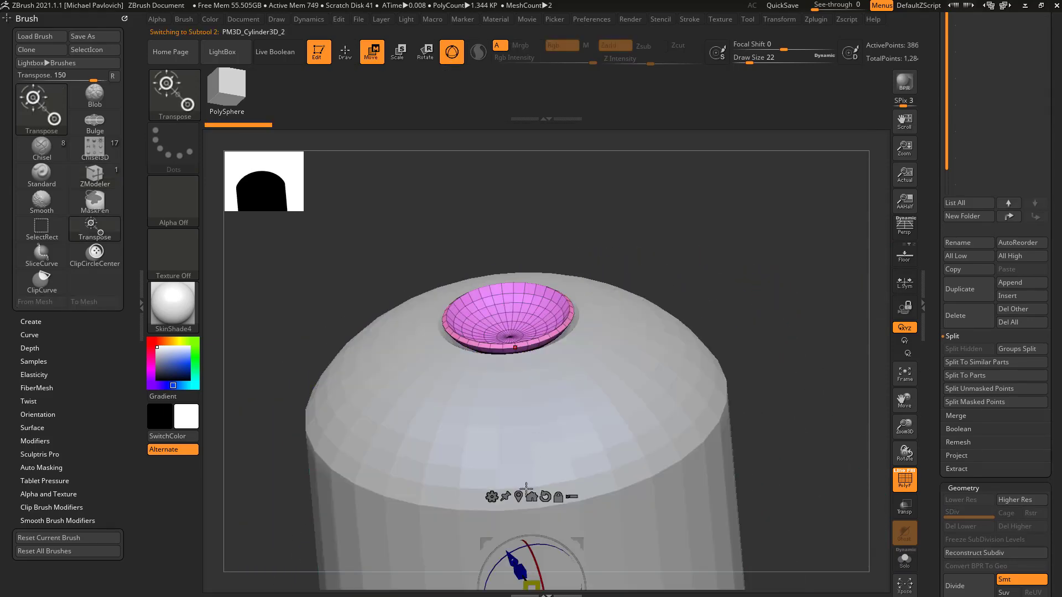
left_click(517, 498)
left_click_drag(517, 396, 517, 401)
left_click_drag(720, 240, 677, 274)
left_click_drag(510, 331, 514, 331)
key("q")
left_click_drag(693, 238, 647, 273)
left_click_drag(494, 368, 478, 356)
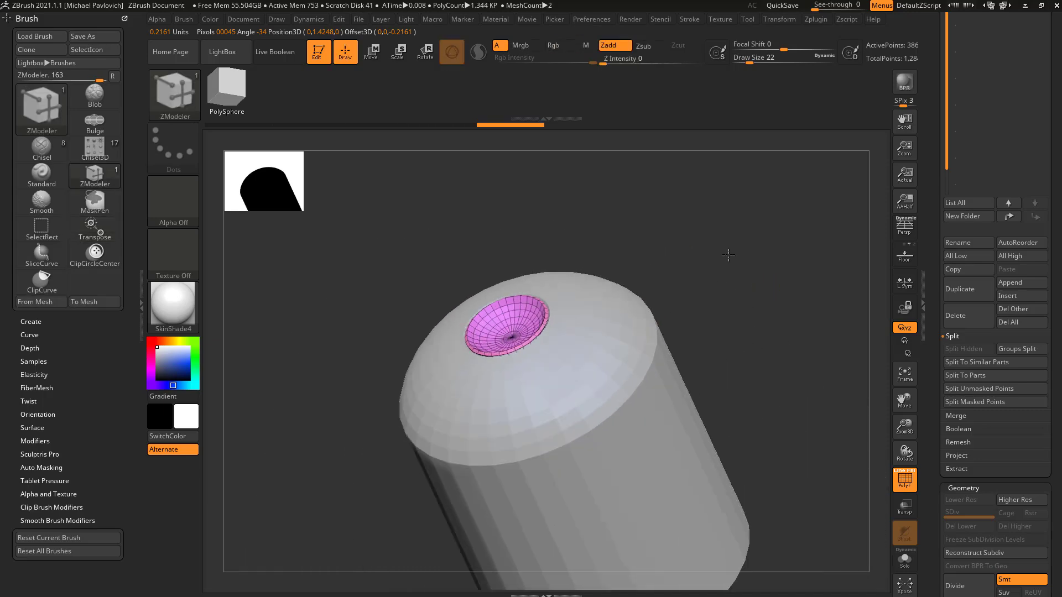
mouse_move(728, 255)
left_mouse_down()
mouse_move(772, 282)
mouse_move(685, 287)
mouse_move(727, 274)
left_mouse_up()
left_click_drag(727, 274, 742, 291, "alt")
left_click_drag(651, 302, 671, 299, "alt")
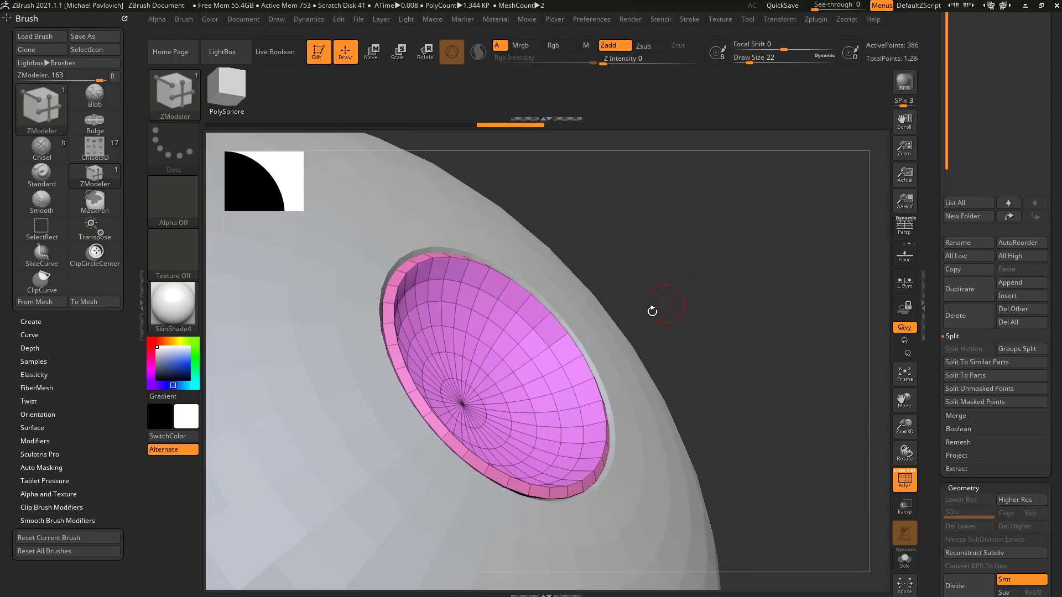
Step: Try the Collapse edge action with the Edge target on the bowl's inner wall, and undo it
key("space")
left_click(446, 277)
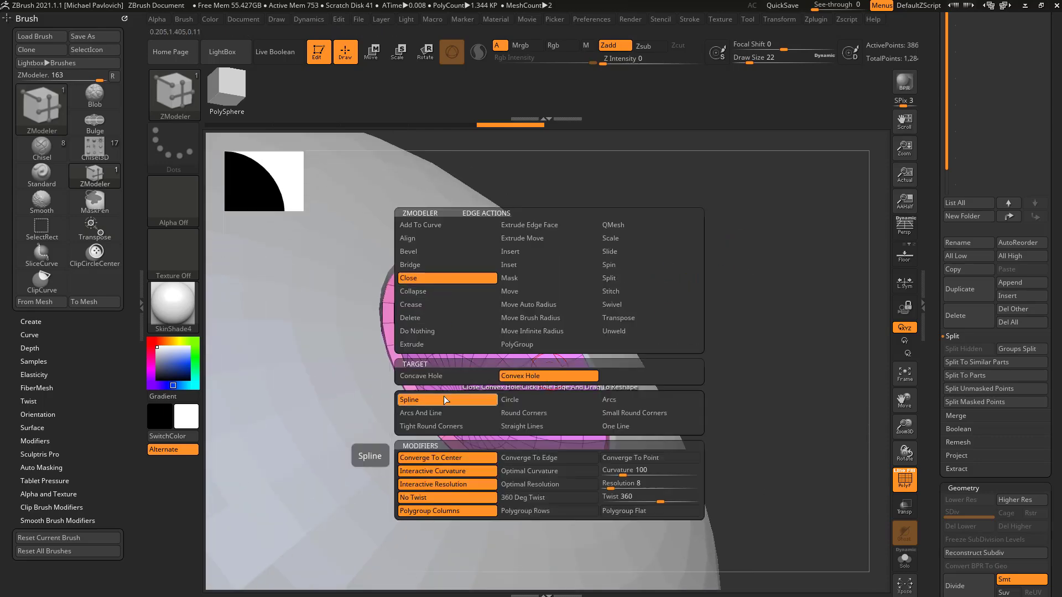
left_click(436, 291)
left_click(430, 375)
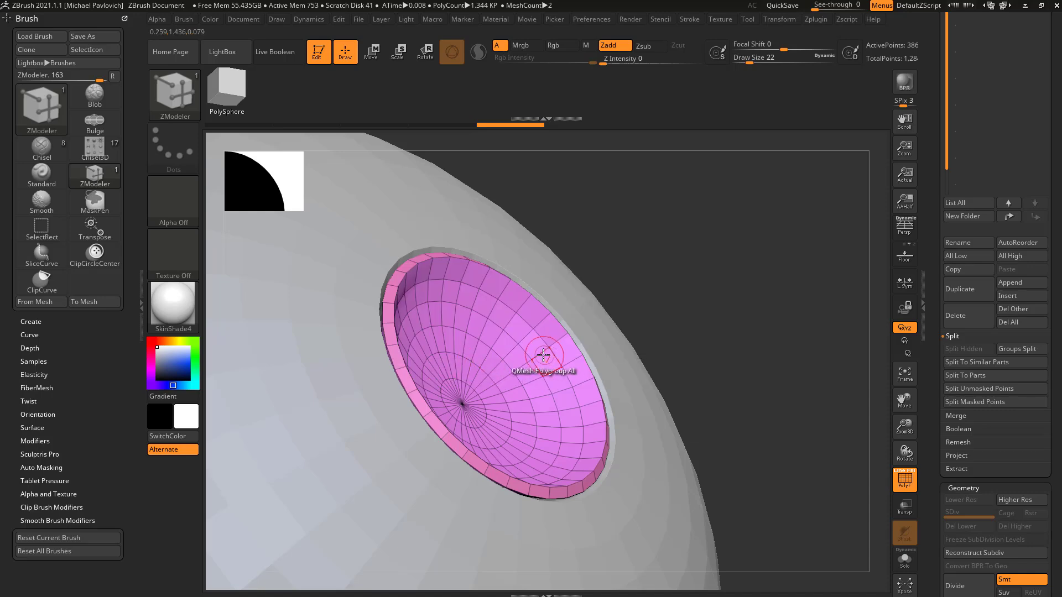
left_click(516, 314)
left_click_drag(607, 287, 662, 322)
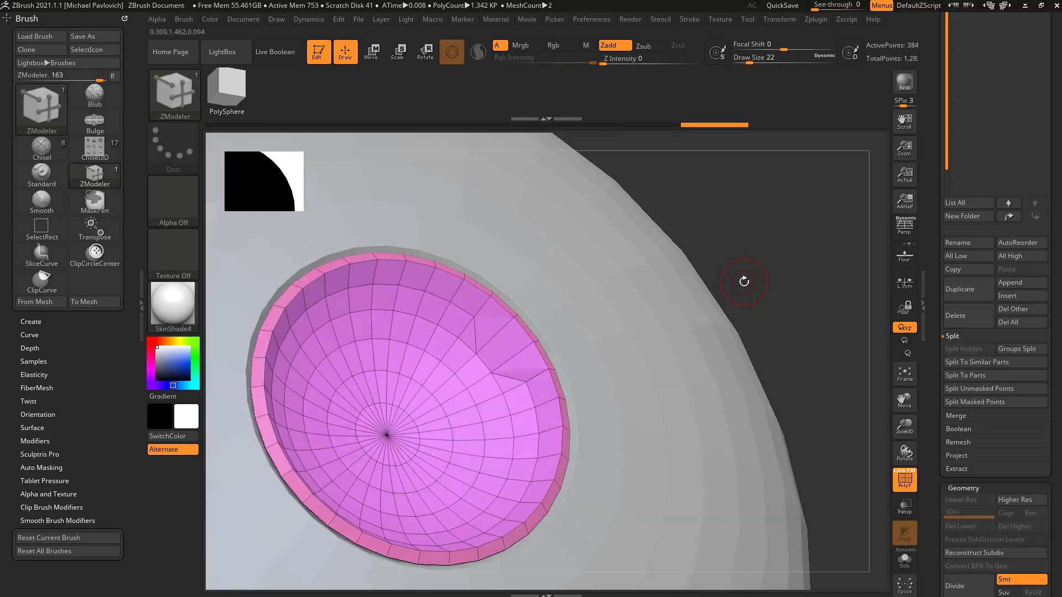
key("ctrl+z")
key("ctrl+z")
key("ctrl+z")
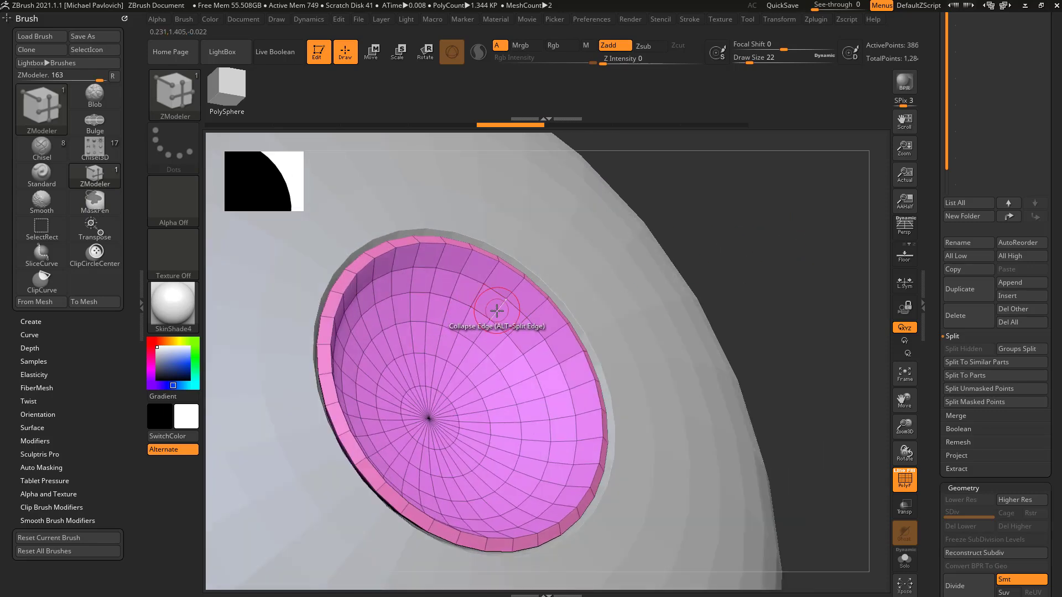
Step: Try the Collapse edge action with the Polyloop target on different rings inside the bowl, and undo each collapse
key("space")
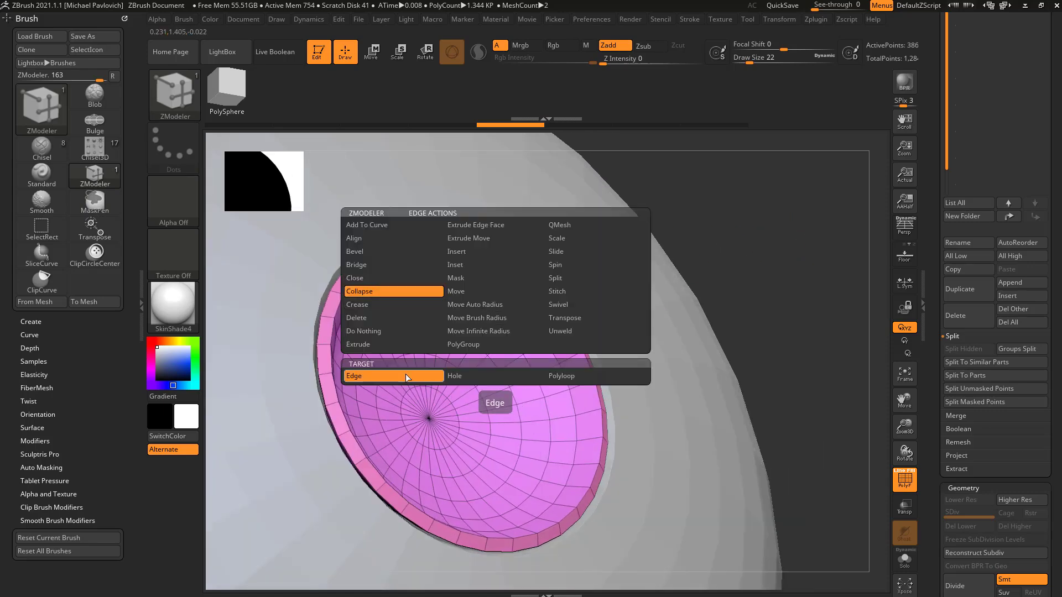
left_click(561, 376)
left_click_drag(501, 300, 518, 287)
key("ctrl+z")
left_click(497, 310)
left_click_drag(472, 344, 454, 378)
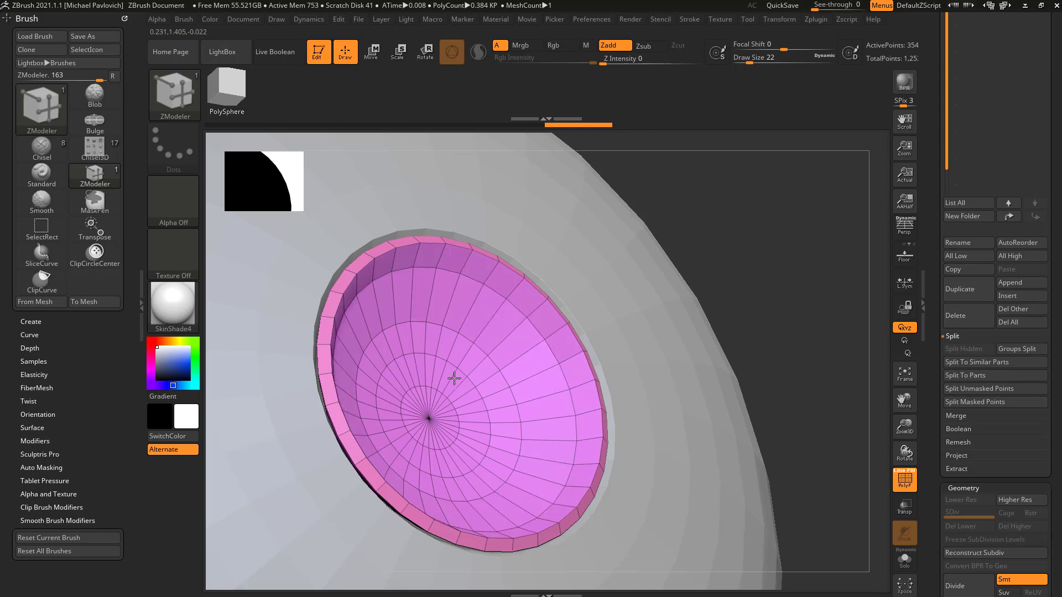
left_click_drag(506, 301, 517, 287)
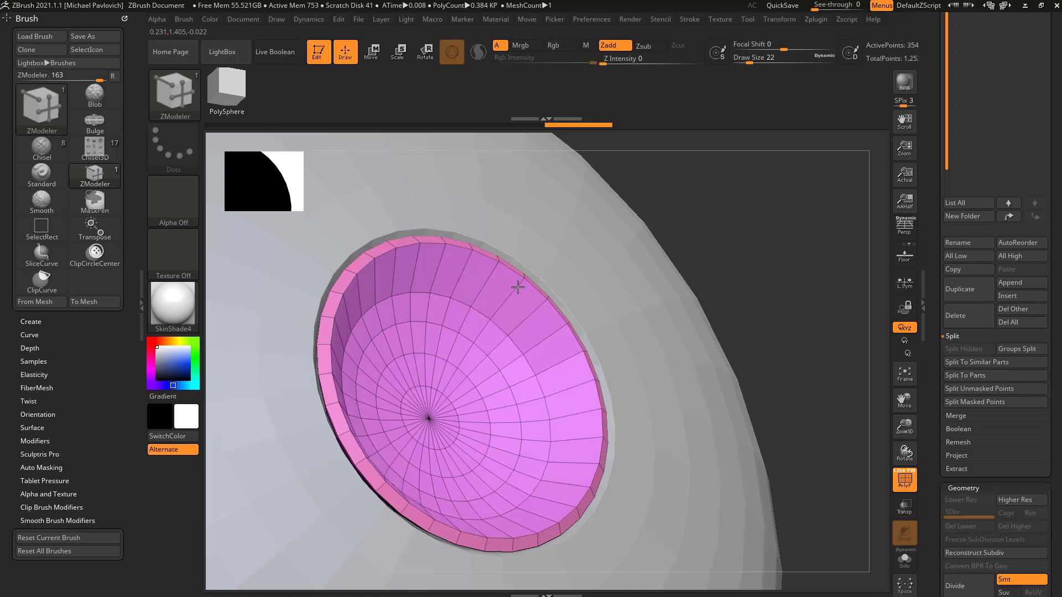
key("ctrl+z")
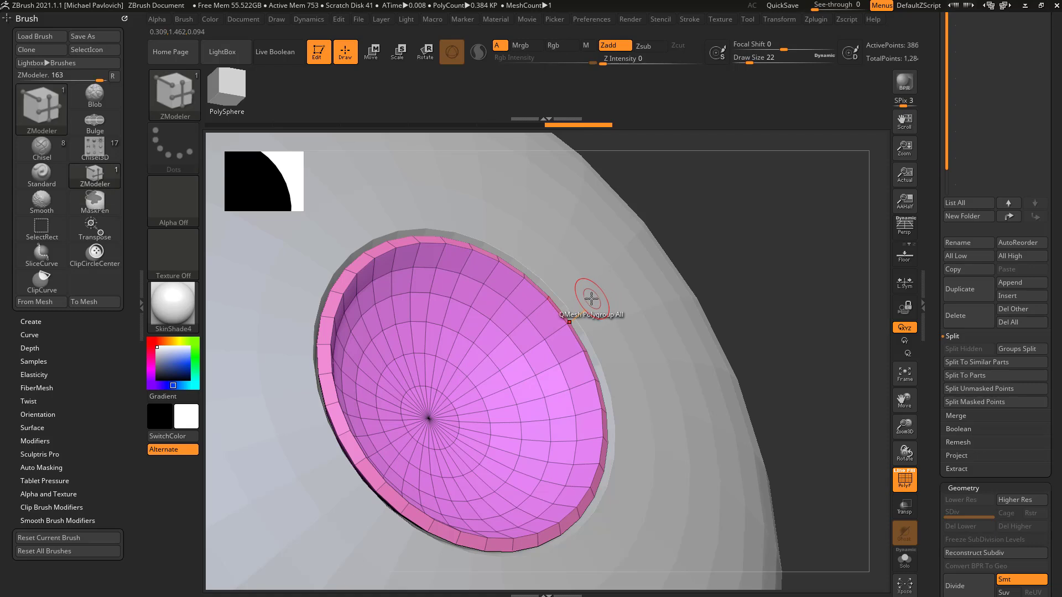
mouse_move(495, 310)
left_mouse_down()
mouse_move(505, 297)
mouse_move(491, 327)
left_mouse_up()
key("ctrl+z")
key("ctrl+z")
Step: Insert an edge loop around the bowl's inner wall with the Insert edge action set to Multiple EdgeLoops
key("space")
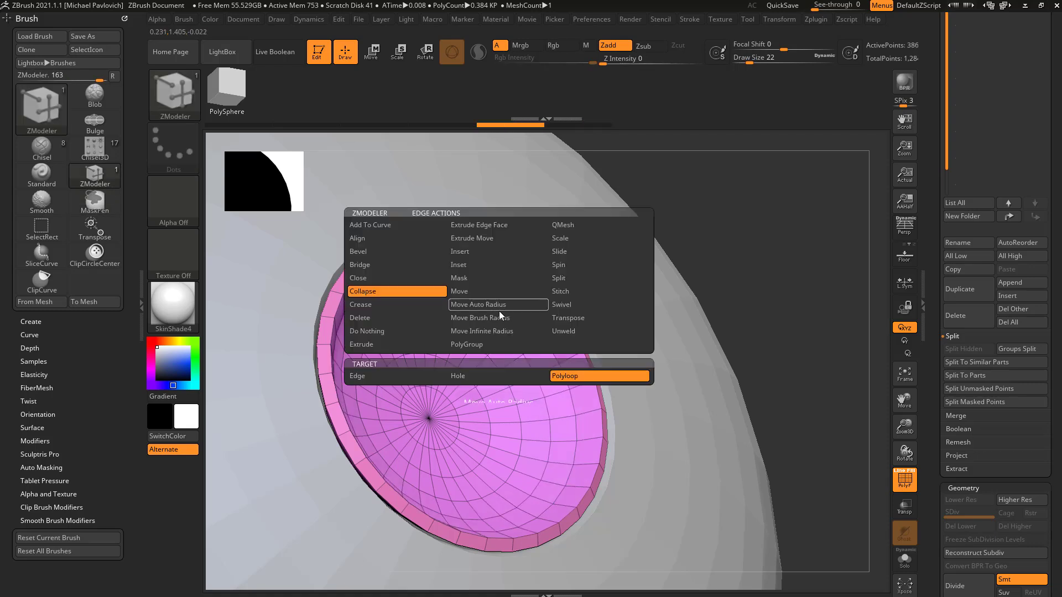
left_click(473, 254)
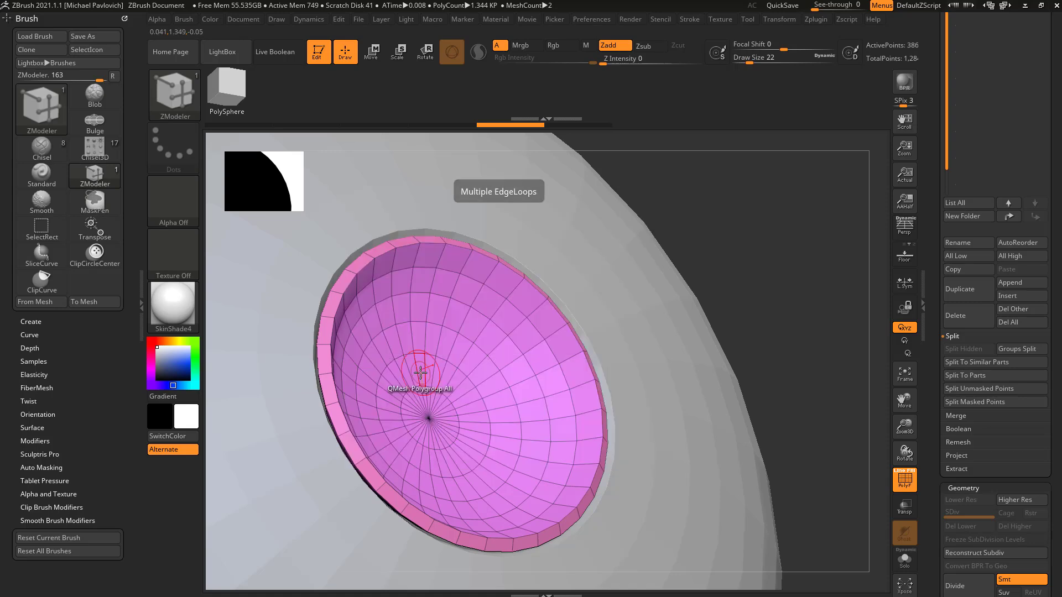
left_click(487, 312)
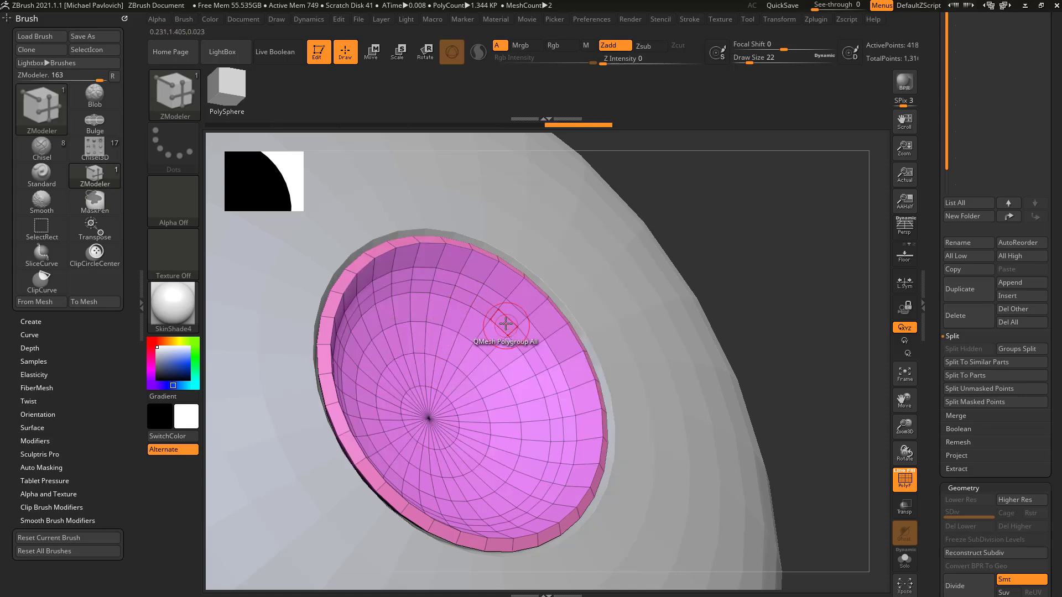
Step: Collapse two polyloops around the bowl's inner wall with the Collapse edge action
key("space")
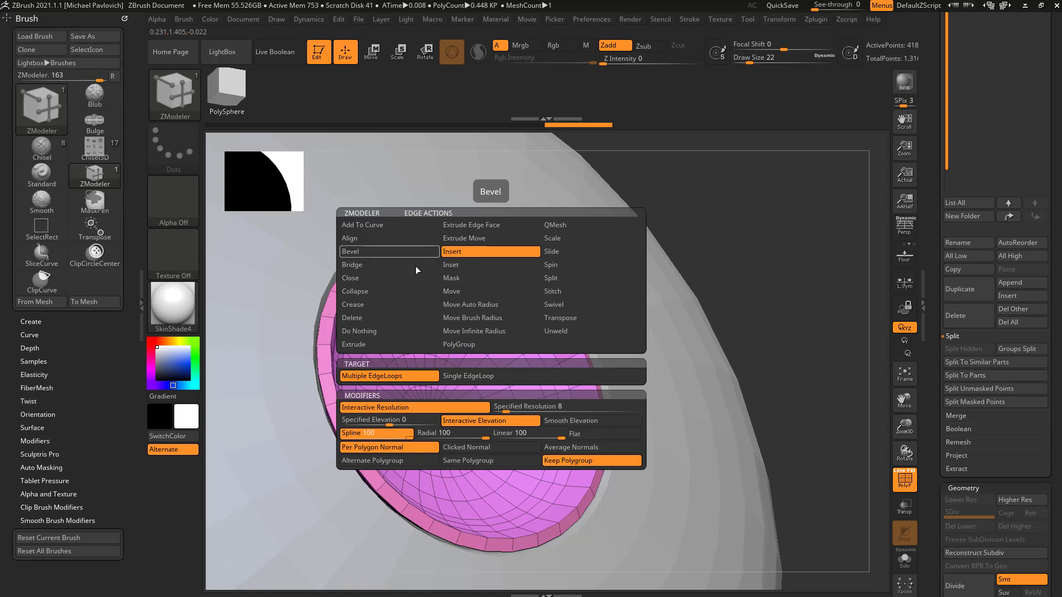
left_click(381, 292)
left_click(474, 378)
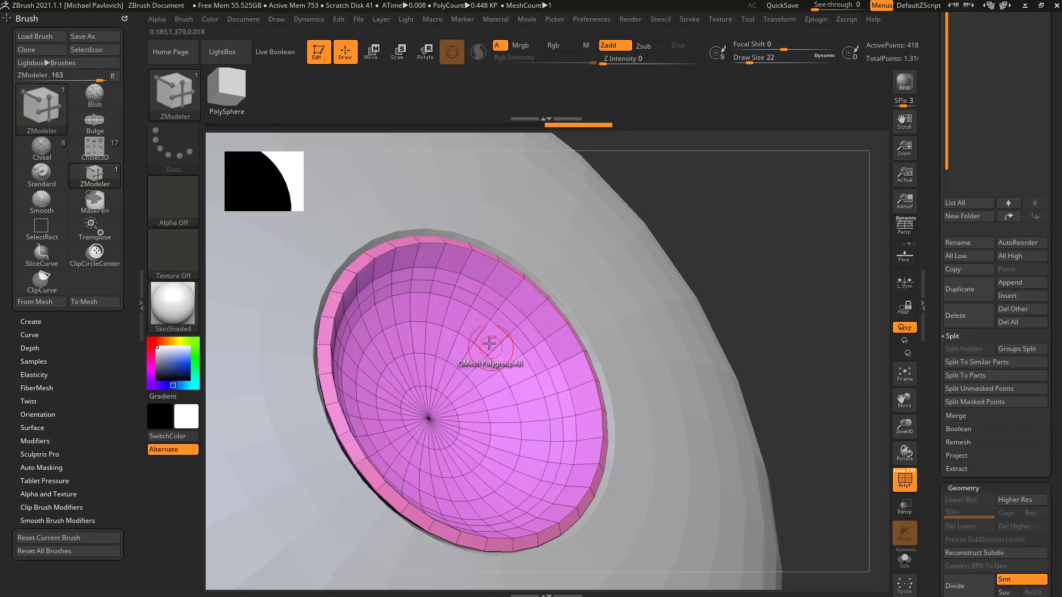
left_click(471, 297)
left_click_drag(801, 258, 769, 285)
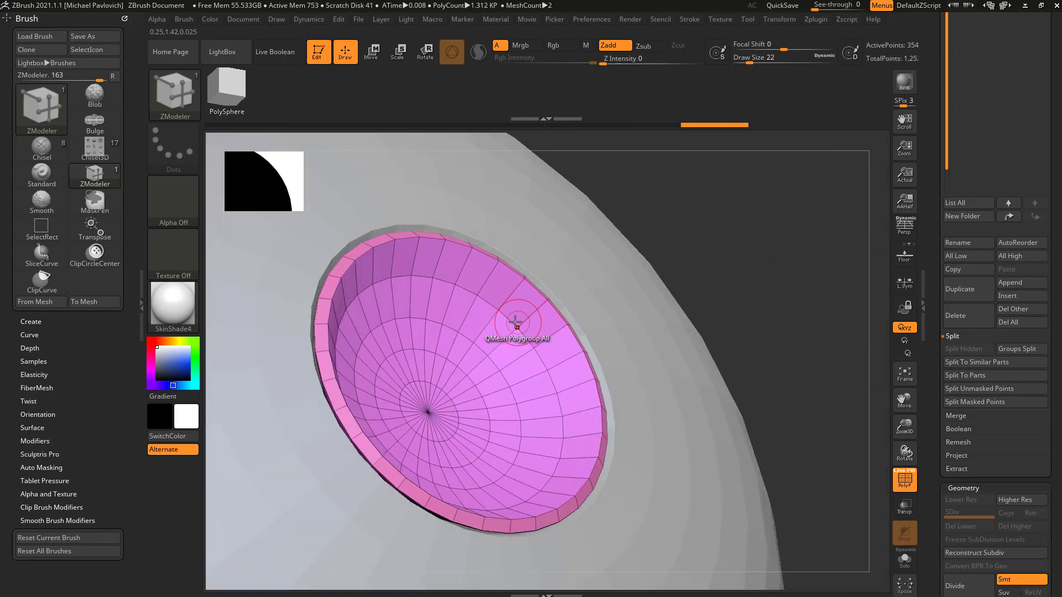
Step: Bevel a complete edge loop around the bowl's inner wall with the Bevel edge action
key("space")
left_click(420, 252)
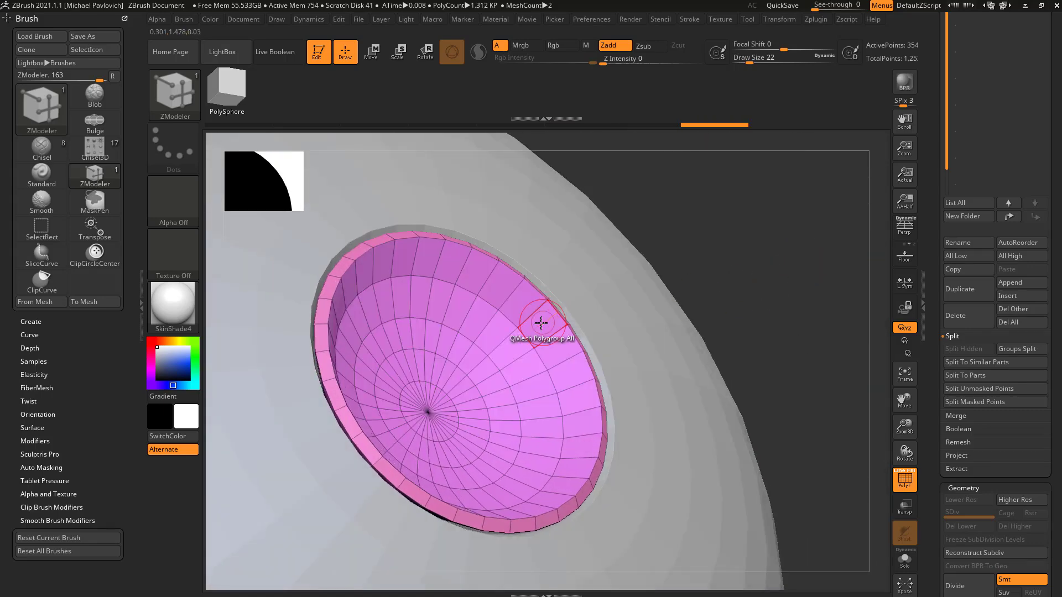
left_click(515, 323)
Step: Extrude the beveled band of polygons inward from the bowl's wall with QMesh targeting Polygroup All
key("space")
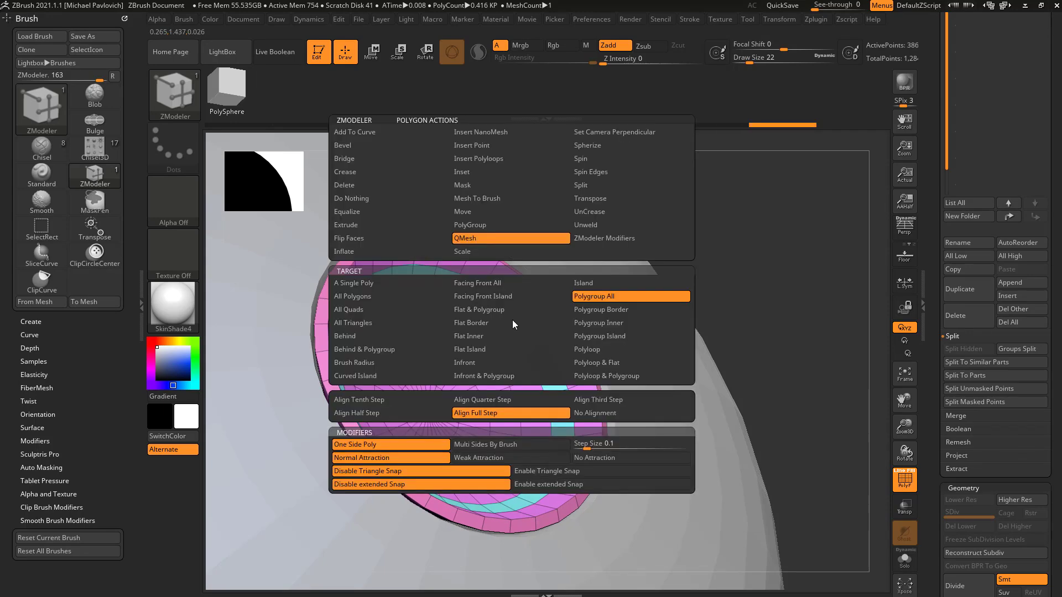
left_click(500, 173)
left_click_drag(499, 319, 654, 296)
right_click_drag(654, 296, 614, 301)
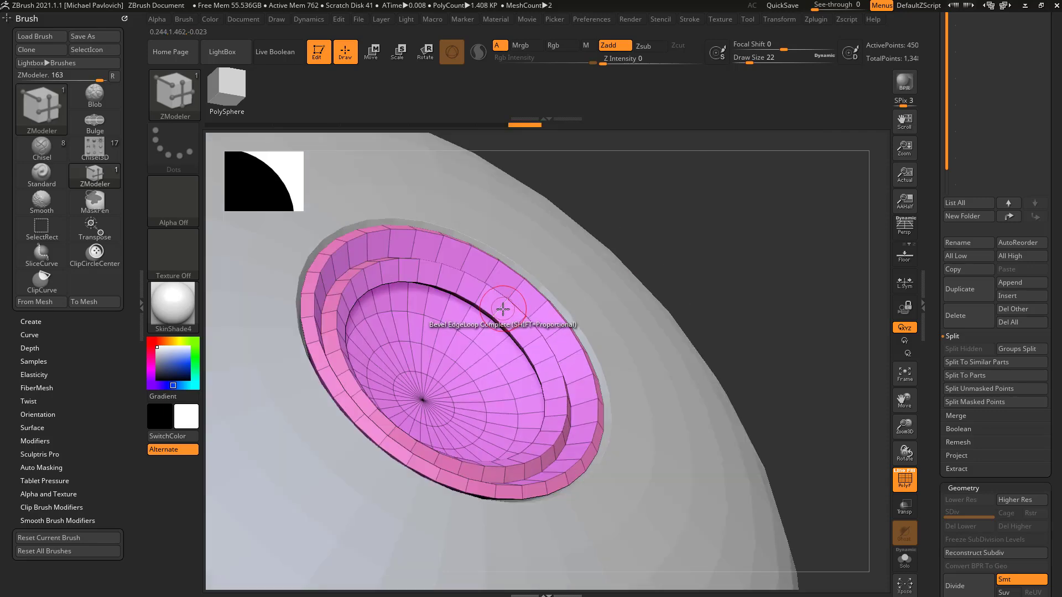
Step: Round the extruded ledge inside the bowl using Insert with Multiple EdgeLoops and the Spline profile
key("space")
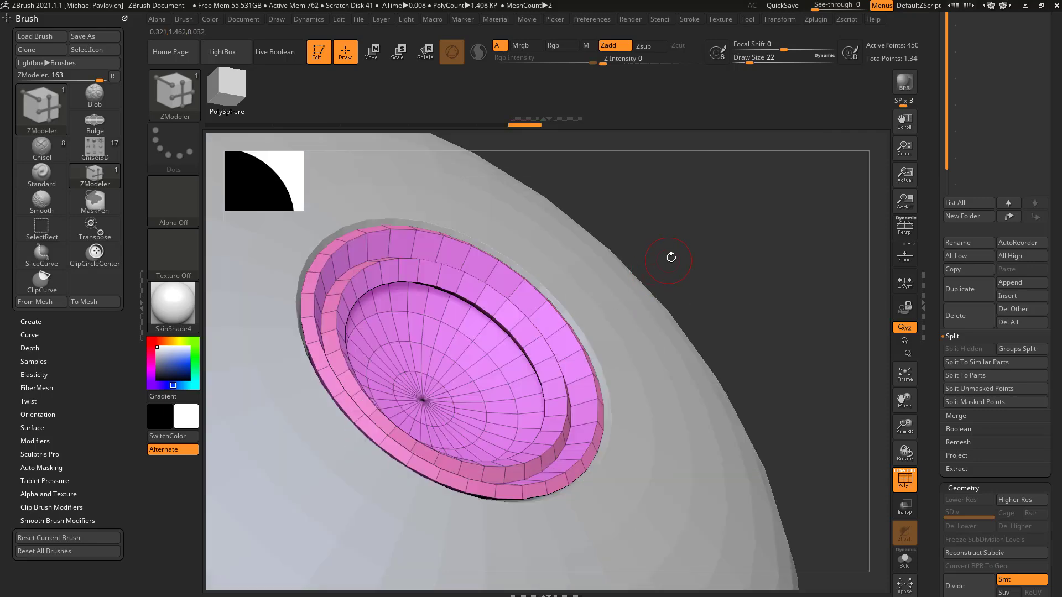
left_click(552, 308)
left_click_drag(623, 306, 630, 271)
right_click_drag(757, 268, 737, 278)
Step: Set the edge action to Delete with the EdgeLoop Complete target
key("space")
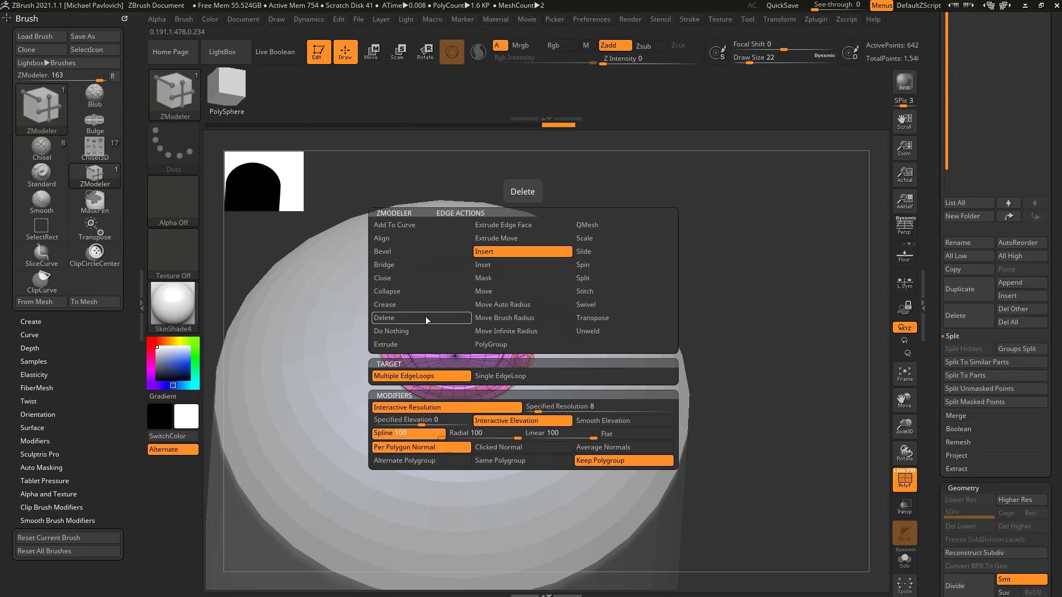
right_click_drag(738, 266, 673, 315)
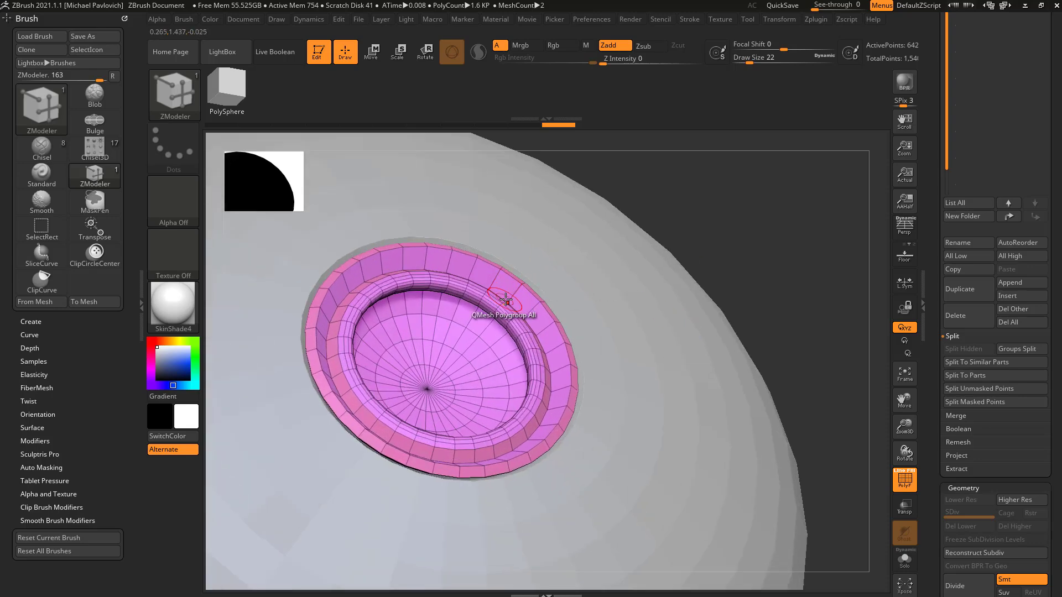
key("space")
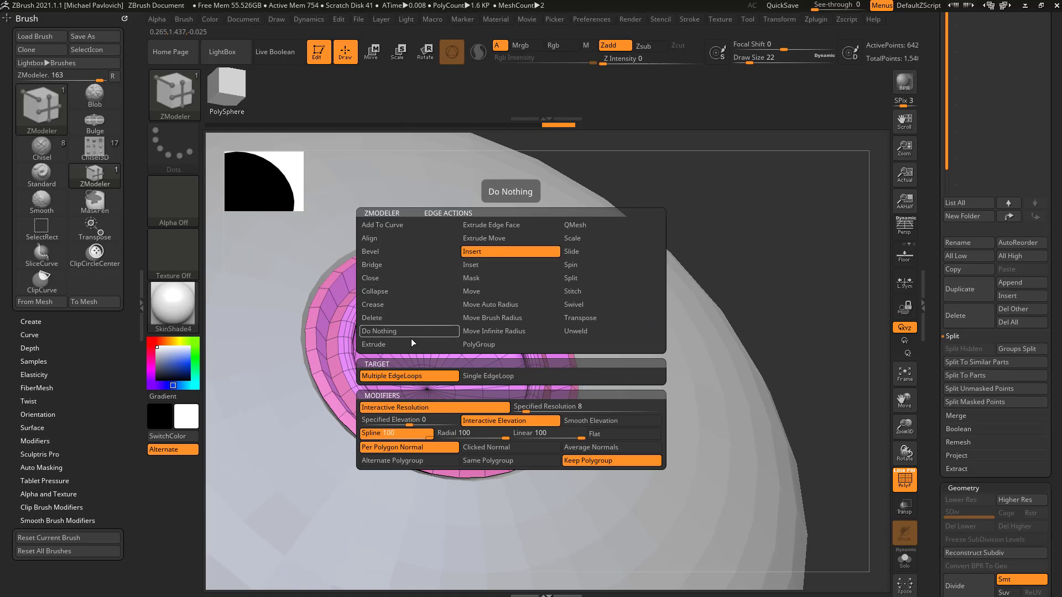
left_click(410, 374)
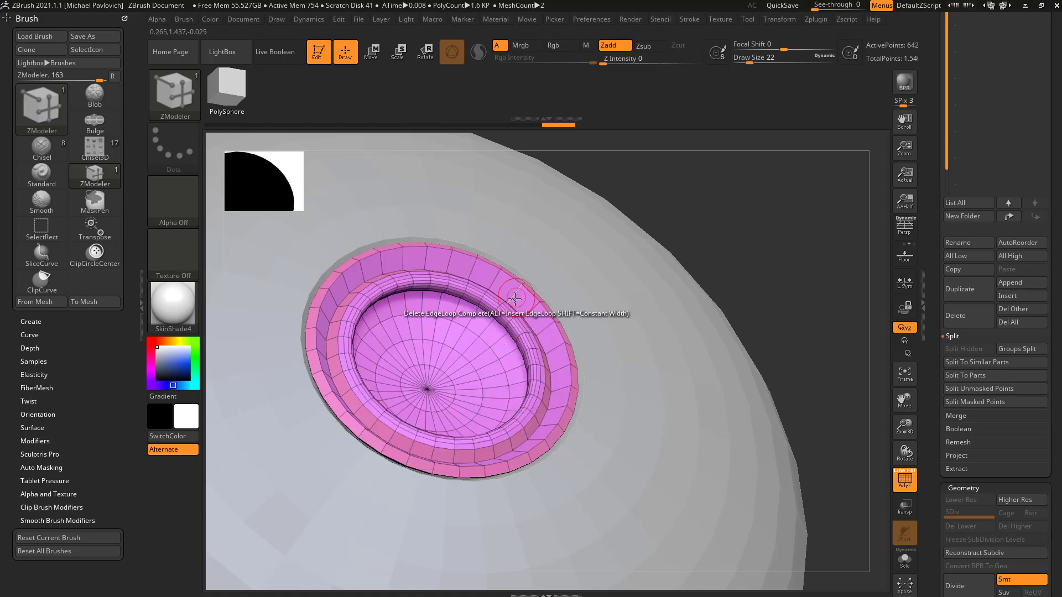
Step: Set the edge action to Insert with the Single EdgeLoop target
key("space")
left_click(453, 264)
left_click(441, 377)
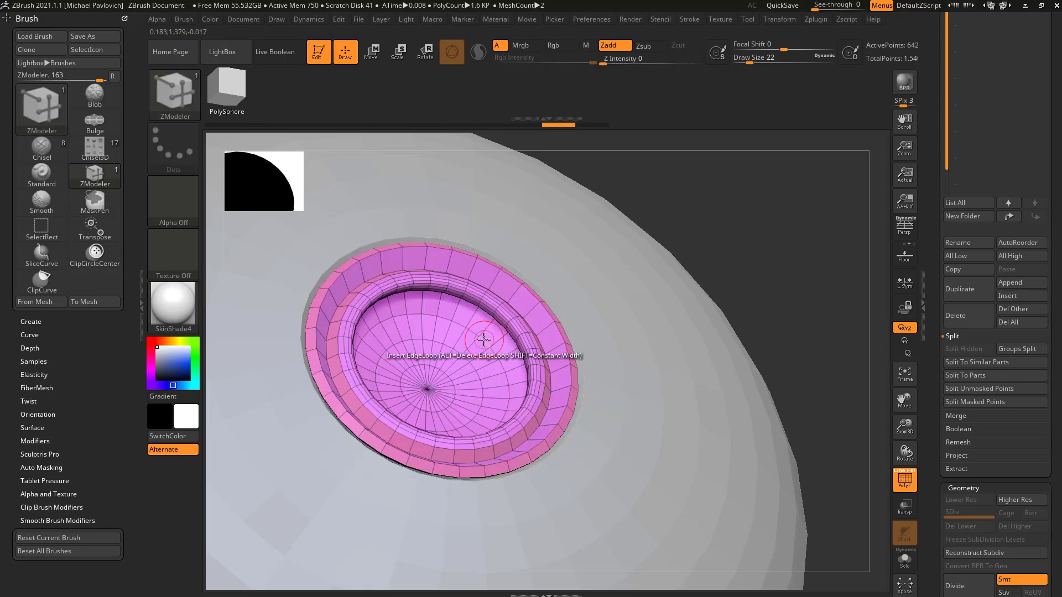
Step: Bridge two points across a polygon on the bowl's floor with the Bridge point action set to Two Points
left_click_drag(719, 273, 700, 301)
key("space")
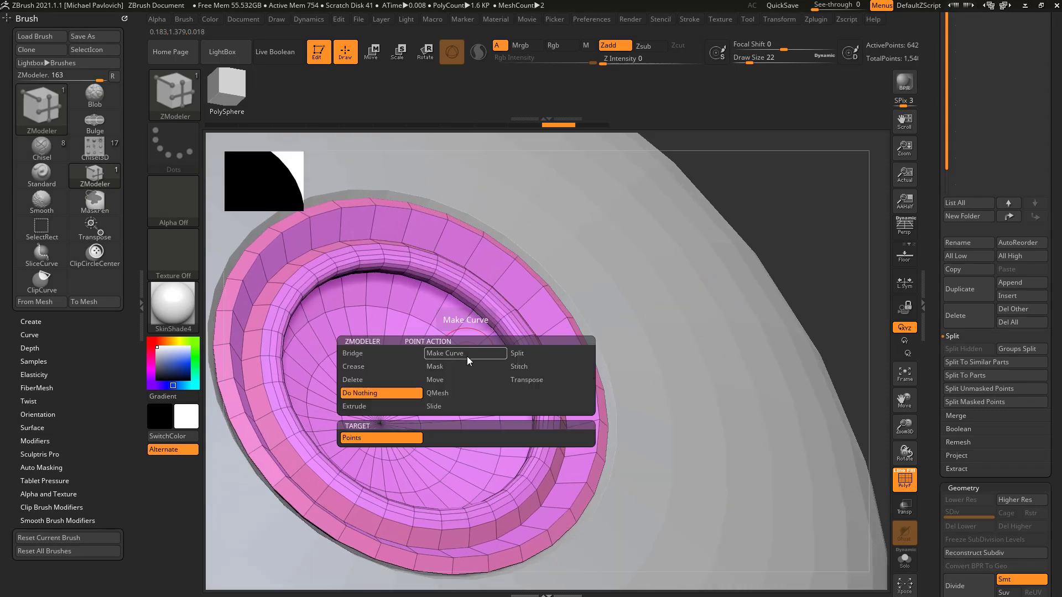
key("space")
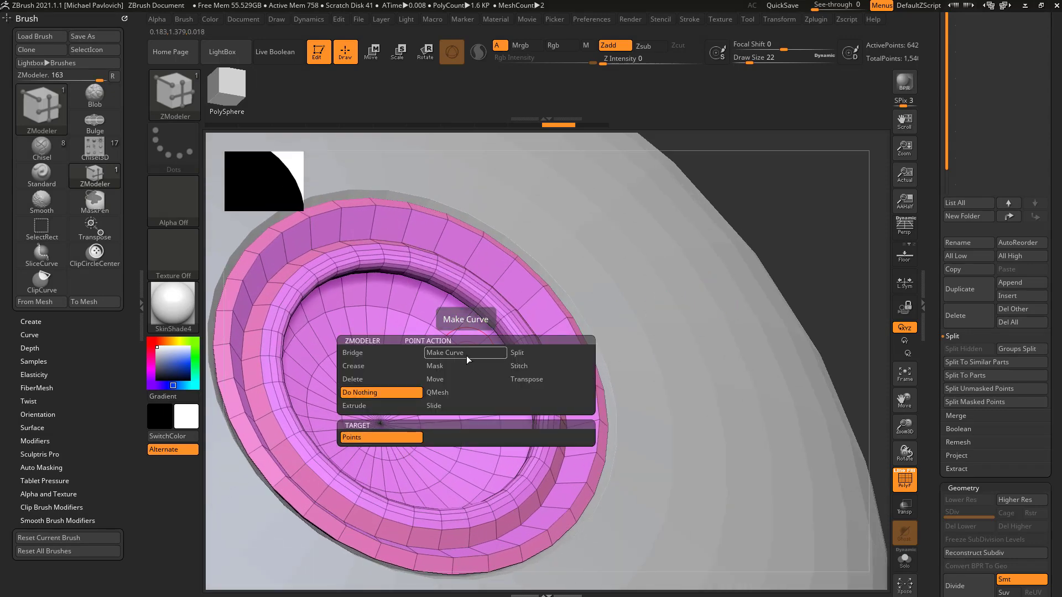
left_click(393, 352)
left_click(448, 438)
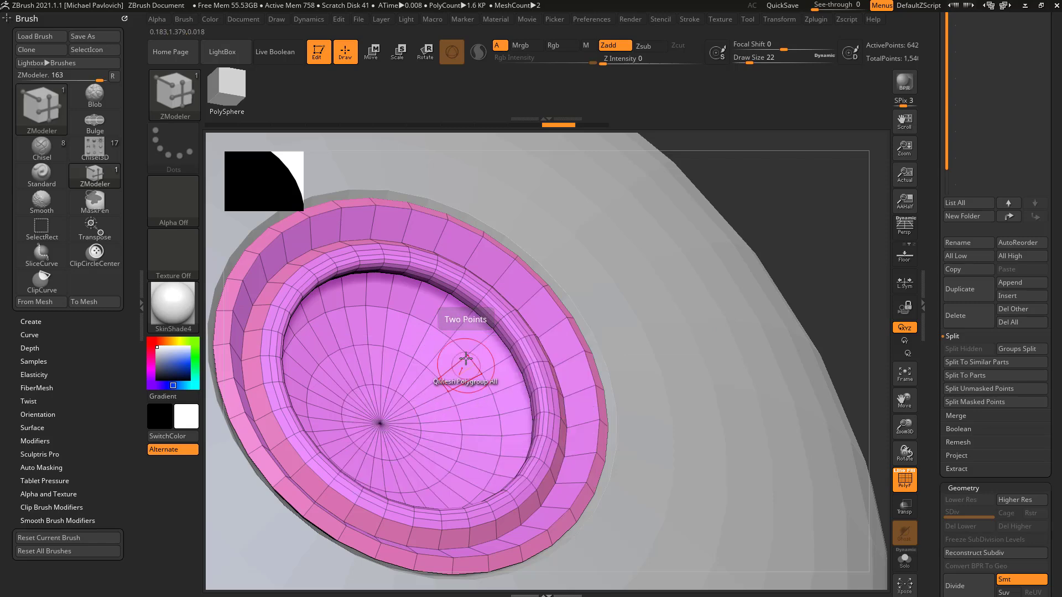
left_click(467, 354)
left_click(425, 365)
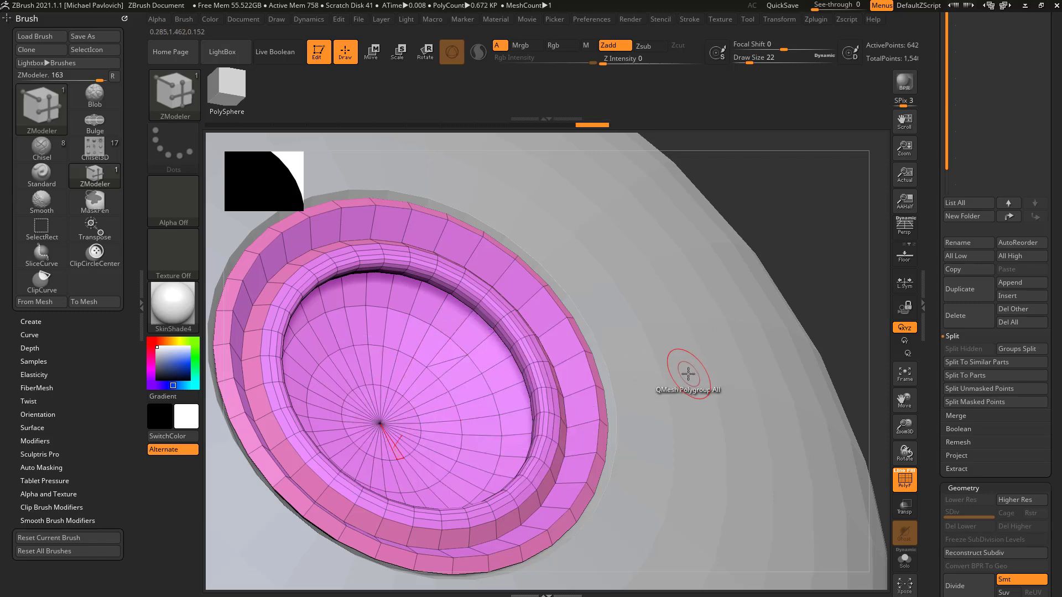
Step: Delete the bridged edge on the bowl's floor using the Delete edge action with the Edge target
key("space")
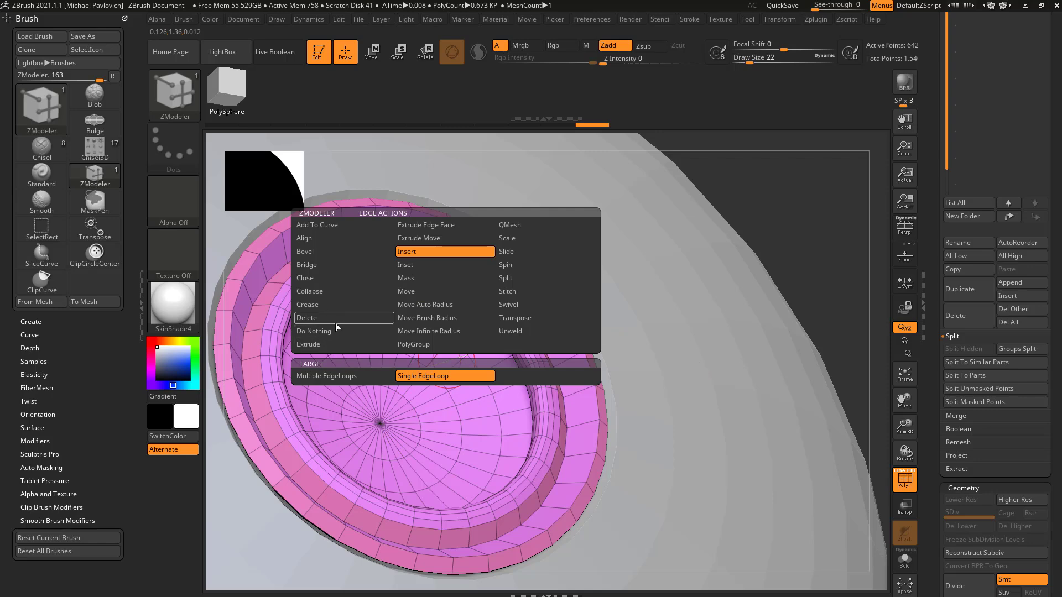
left_click(332, 317)
left_click(331, 375)
left_click(444, 362)
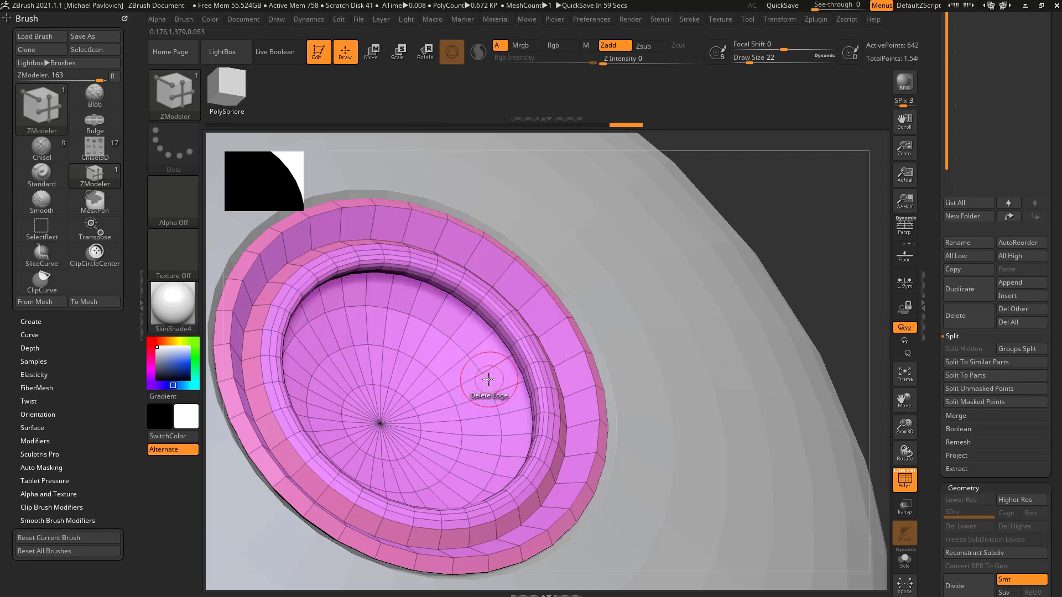
Step: Load the tools from the DemoAnimeHead.ZPR project file
key("space")
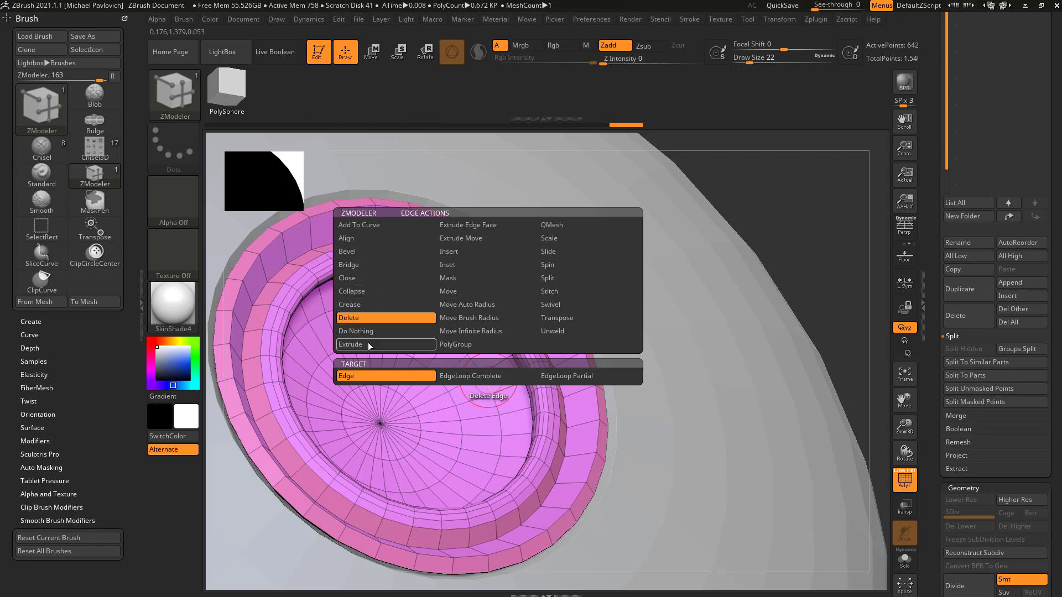
left_click_drag(782, 230, 678, 220, "alt")
scroll(930, 249, "up", 5)
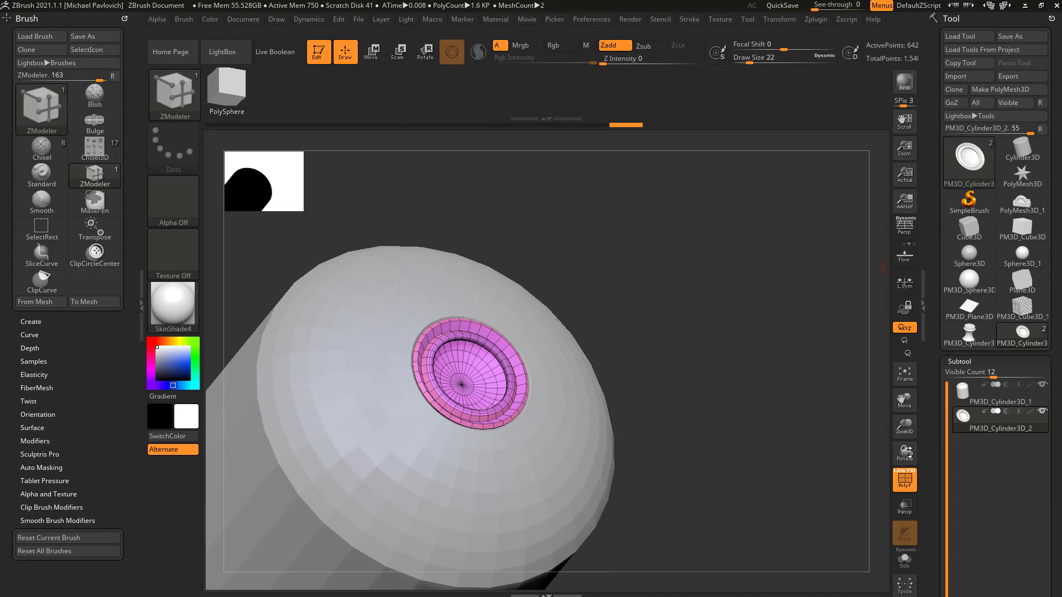
left_click(981, 50)
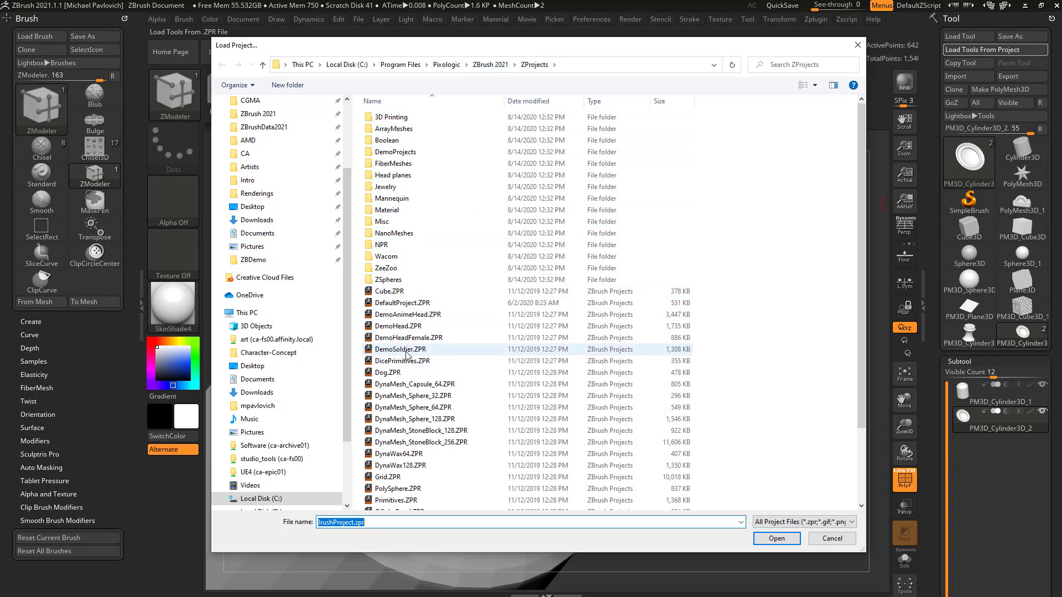
double_click(406, 314)
Step: Turn off the polyframe display on the anime head
left_click_drag(443, 330, 752, 343)
left_click(904, 486)
left_click_drag(728, 397, 785, 387, "alt")
left_click_drag(932, 363, 930, 331)
left_click_drag(776, 352, 776, 362)
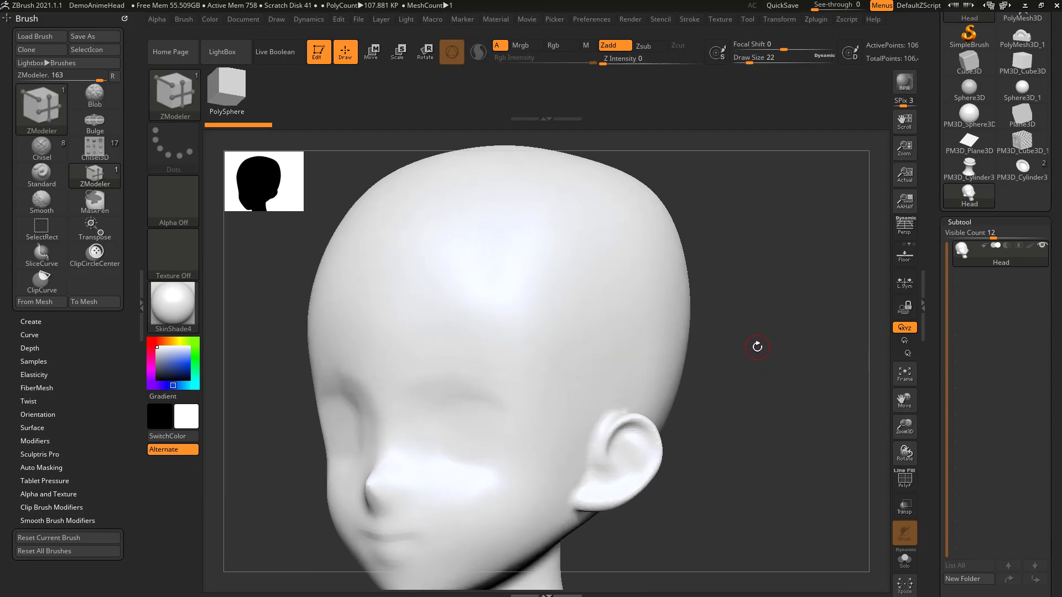
Step: Draw four roughly parallel curves down the side of the head above the ear with the Topology brush
key("b")
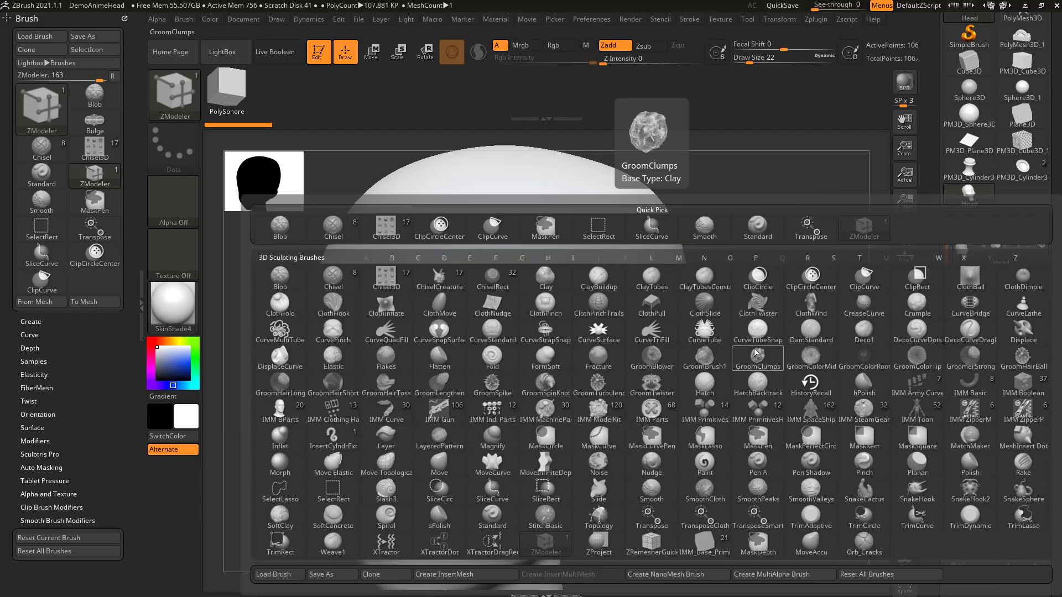
key("t")
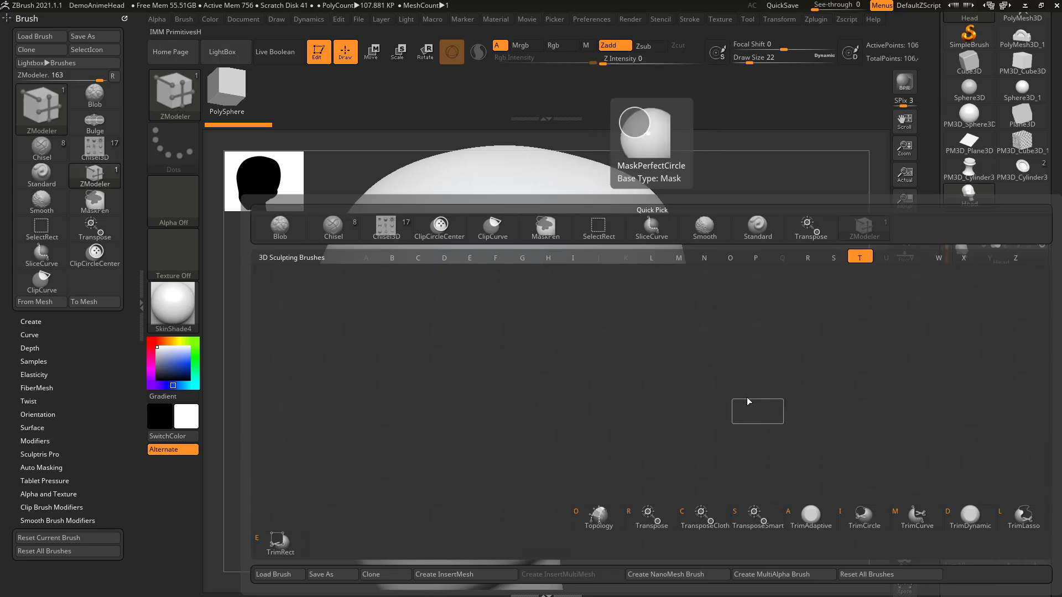
left_click(596, 520)
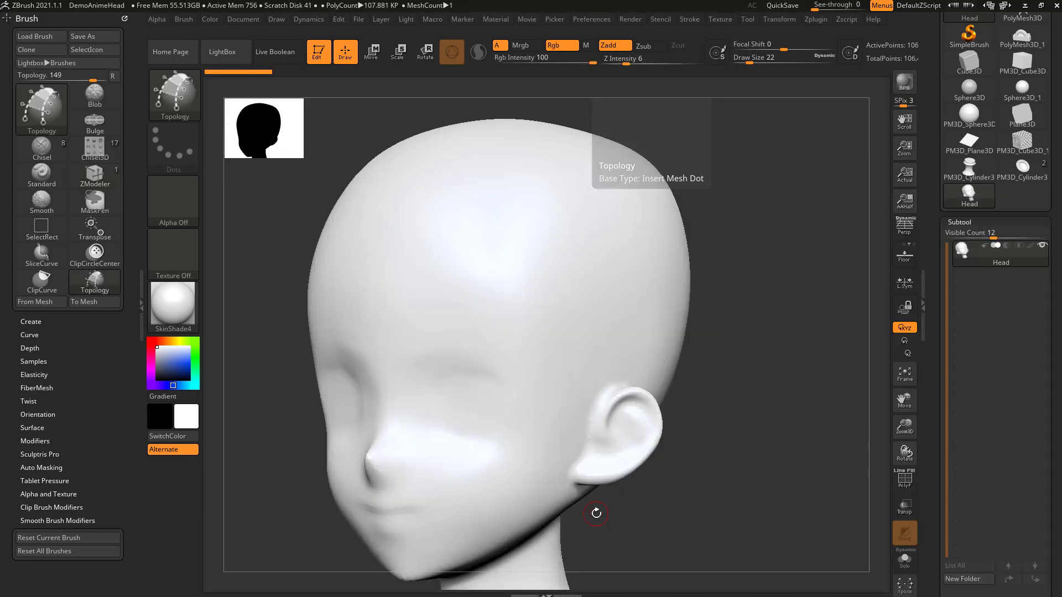
mouse_move(761, 362)
left_mouse_down()
mouse_move(782, 380)
mouse_move(702, 334)
left_mouse_up()
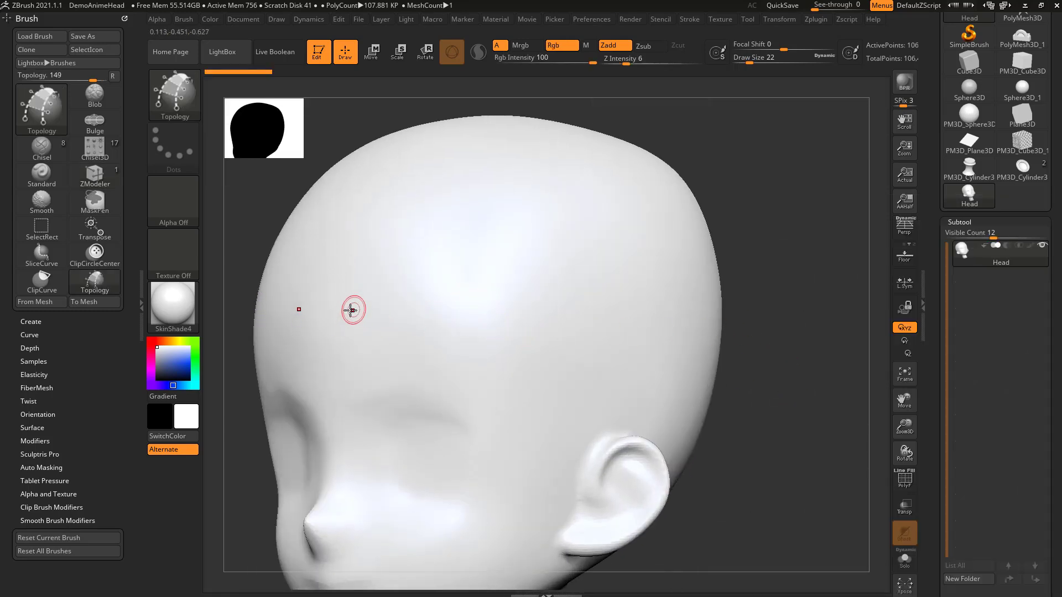
left_click_drag(546, 412, 548, 412)
mouse_move(741, 349)
left_mouse_down()
mouse_move(774, 343)
mouse_move(570, 287)
mouse_move(582, 387)
left_mouse_up()
mouse_move(592, 331)
left_mouse_down()
mouse_move(622, 382)
mouse_move(658, 365)
left_mouse_up()
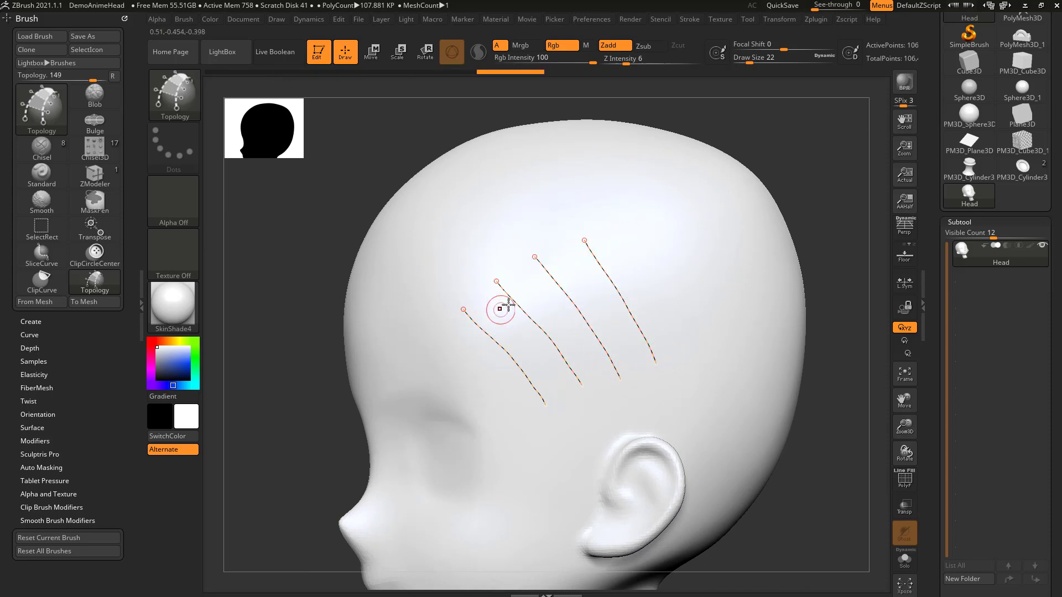
Step: Draw four crossing topology curves over the existing ones to form a grid of quads above the ear
mouse_move(811, 242)
left_mouse_down()
mouse_move(835, 238)
mouse_move(799, 240)
left_mouse_up()
left_click_drag(453, 350, 469, 335)
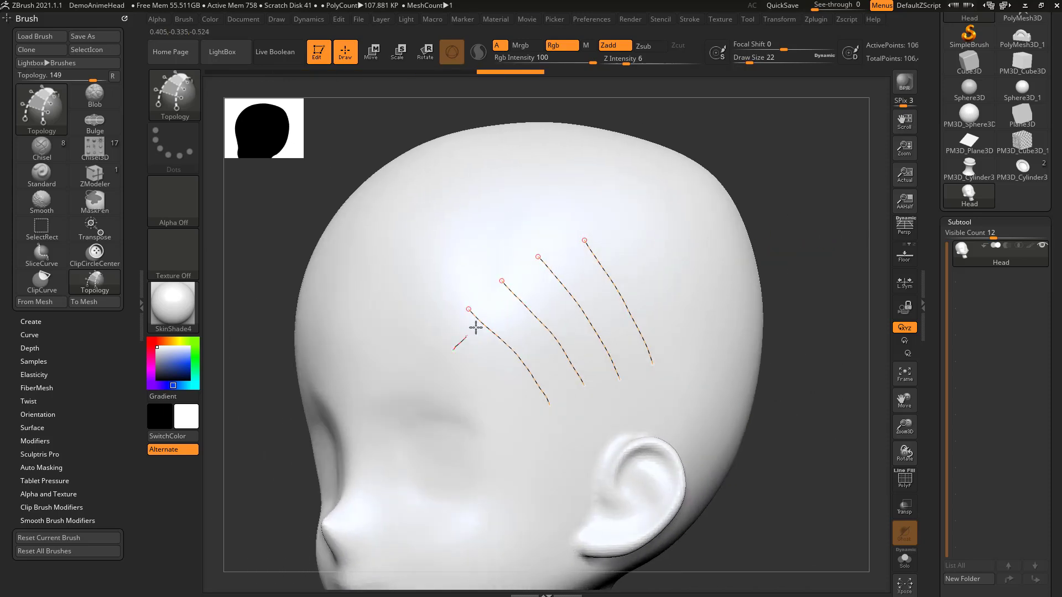
left_click_drag(644, 242, 643, 243)
left_click_drag(591, 293, 655, 272)
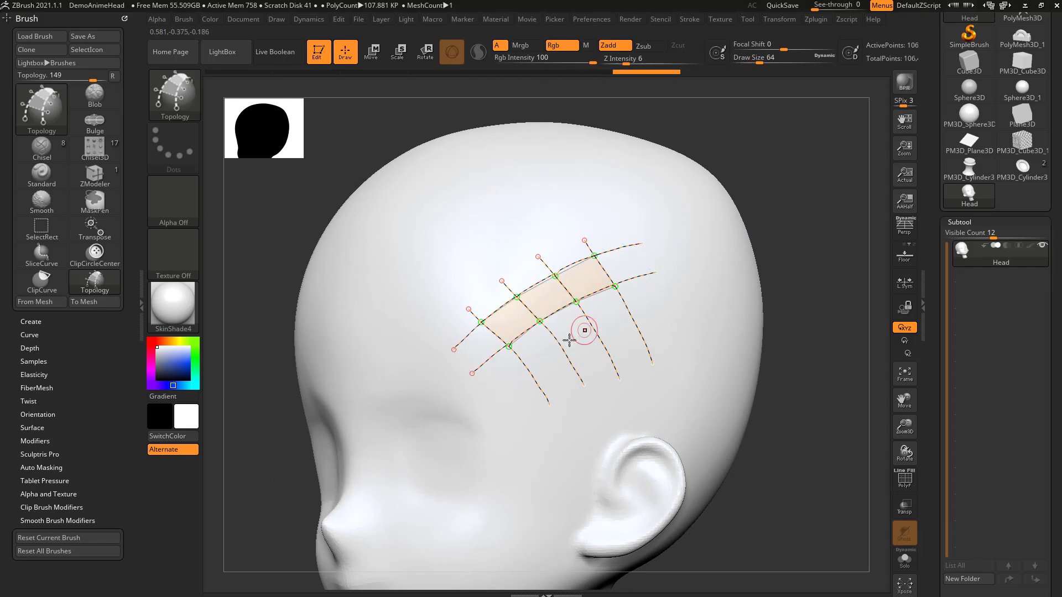
left_click_drag(518, 387, 700, 307)
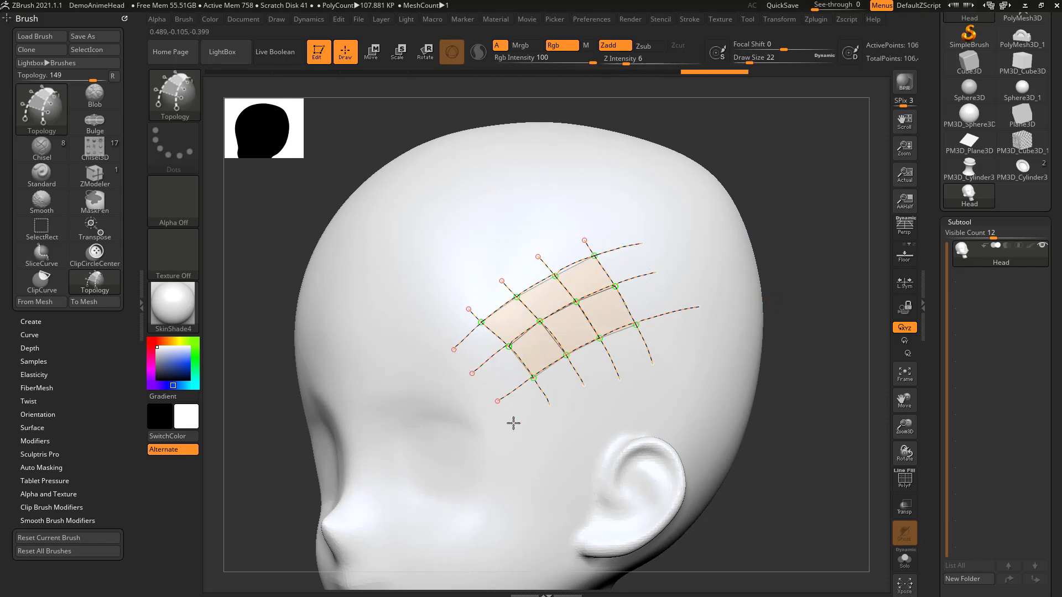
left_click_drag(659, 351, 693, 344)
Step: Set the Draw Size to 1 and generate a mesh from the topology curves on the head
left_click_drag(805, 354, 843, 329)
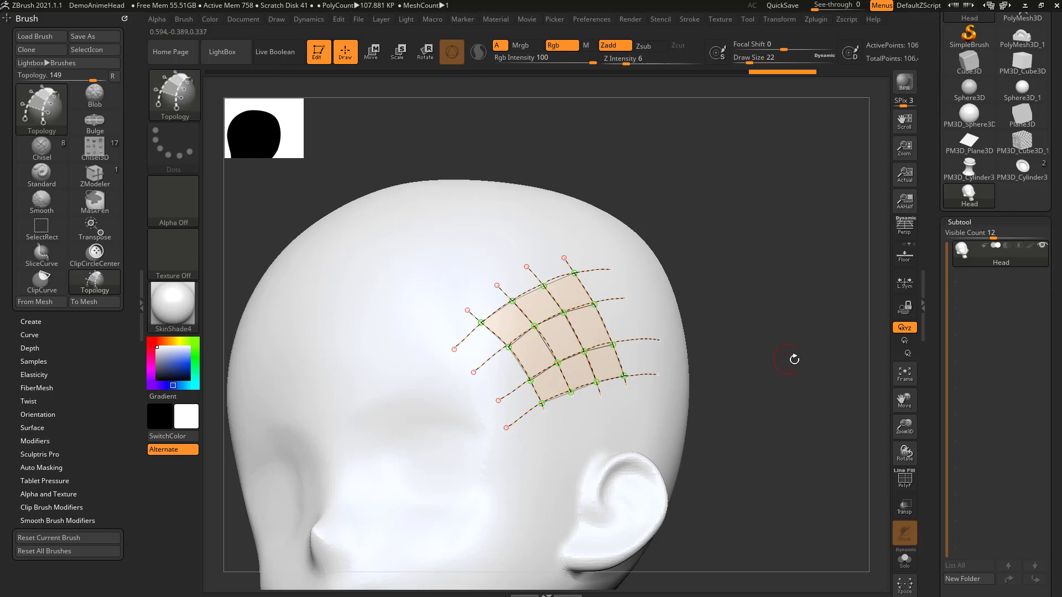
left_click_drag(787, 349, 768, 341)
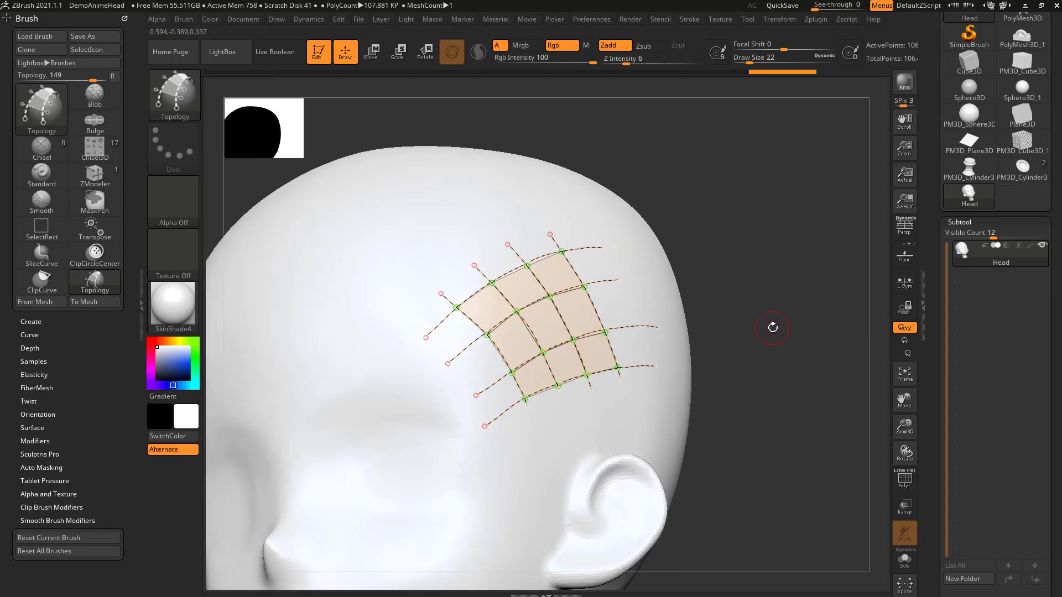
mouse_move(779, 241)
left_mouse_down()
mouse_move(782, 254)
mouse_move(781, 232)
left_mouse_up()
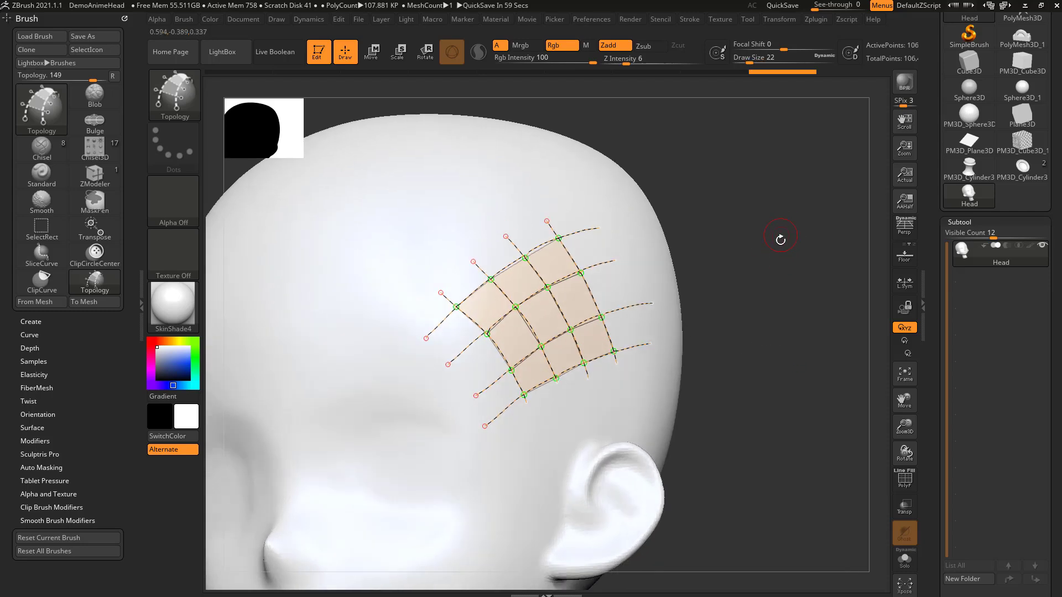
left_click_drag(750, 58, 735, 58)
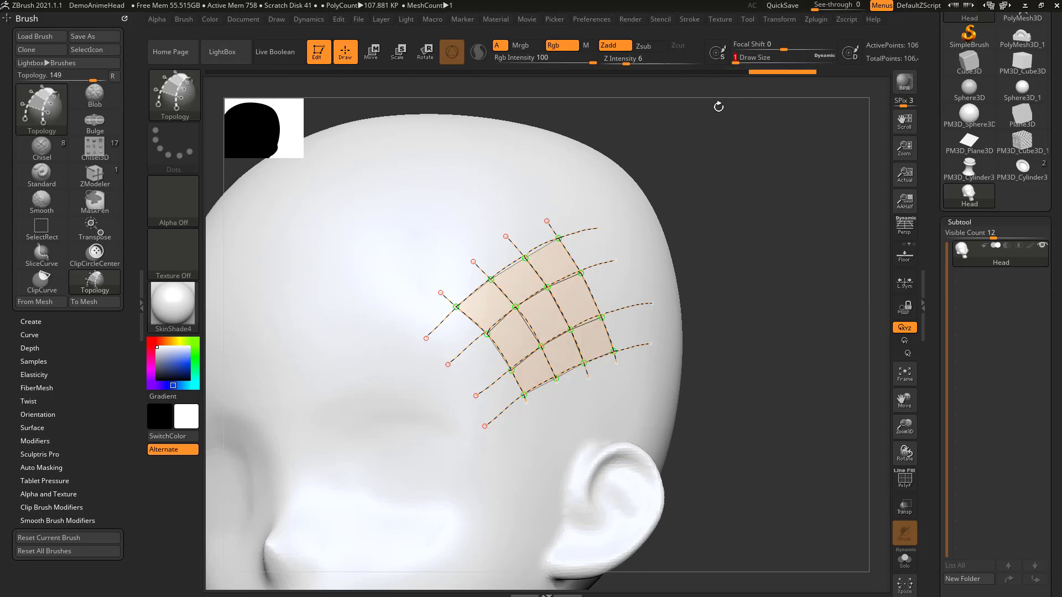
left_click(432, 189)
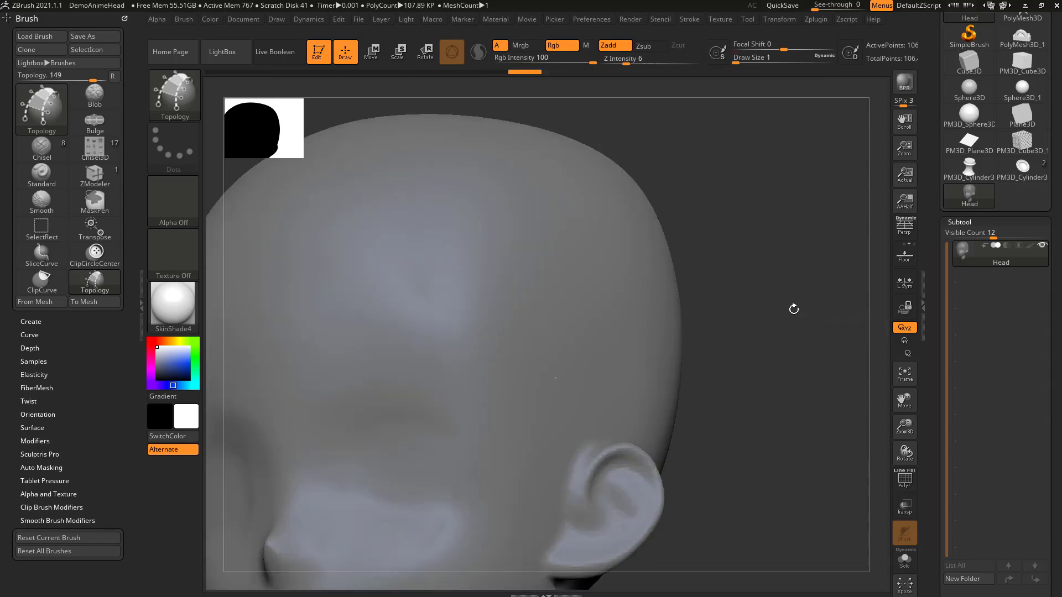
Step: Split the unmasked points into their own subtool and select the new Head1 subtool
scroll(988, 325, "down", 5)
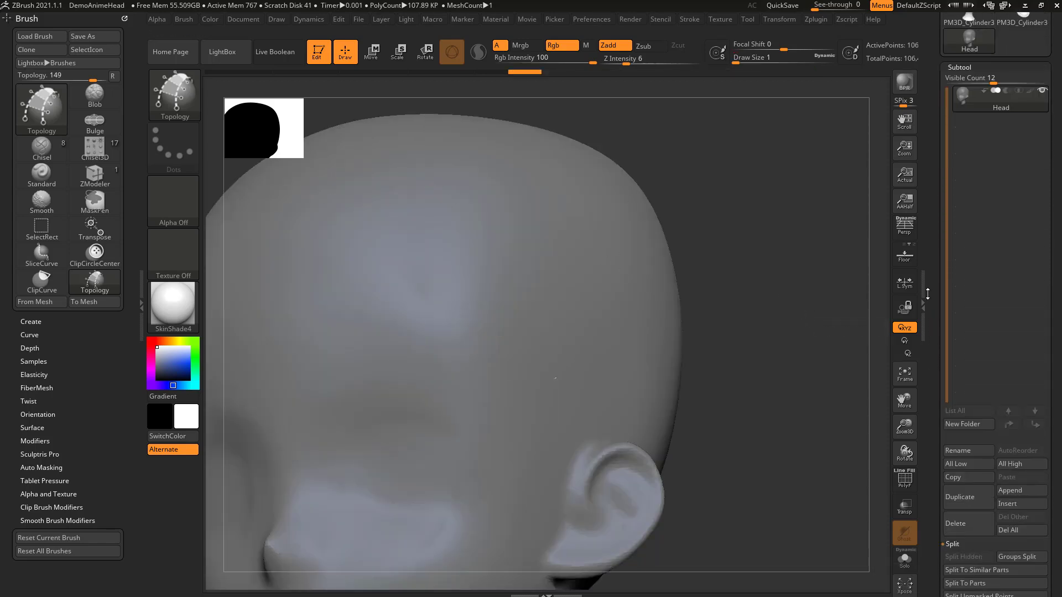
scroll(970, 424, "down", 5)
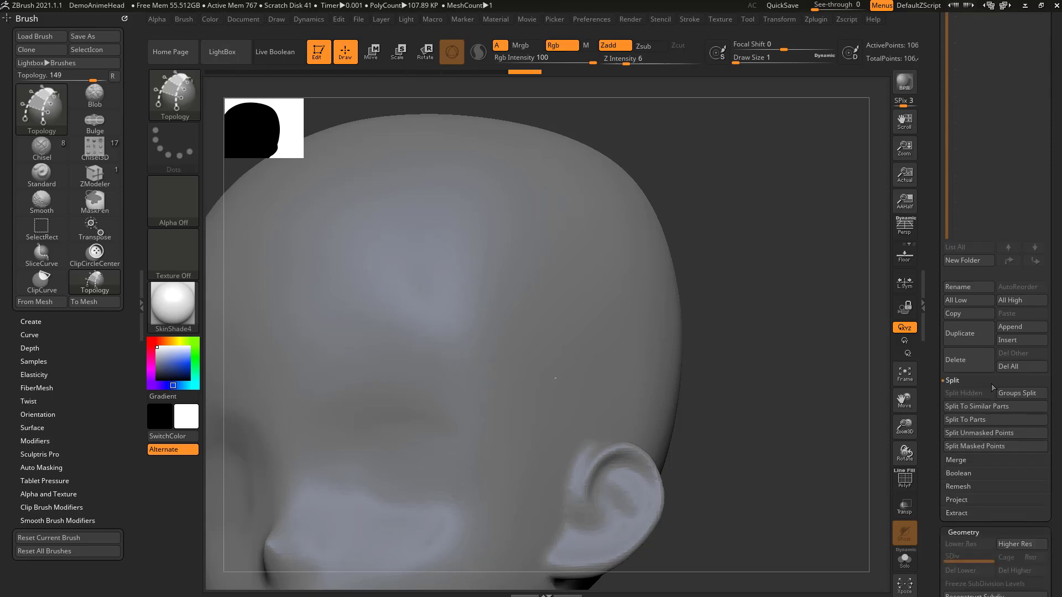
left_click(979, 433)
scroll(929, 434, "up", 5)
left_click(992, 206)
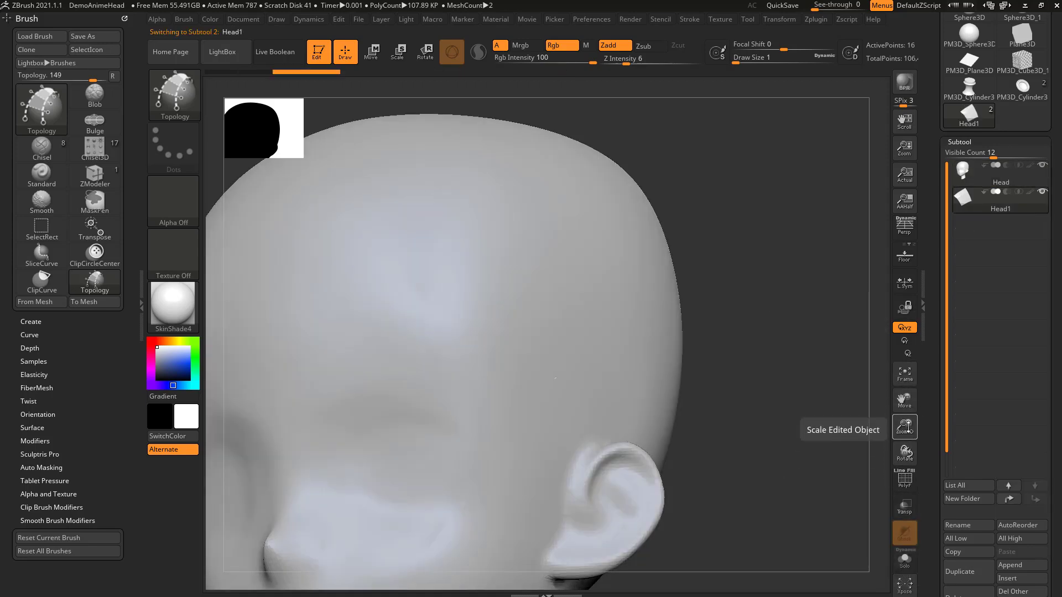
Step: Make the inactive subtools transparent without ghosting and display the patch's polyframe
left_click(905, 506)
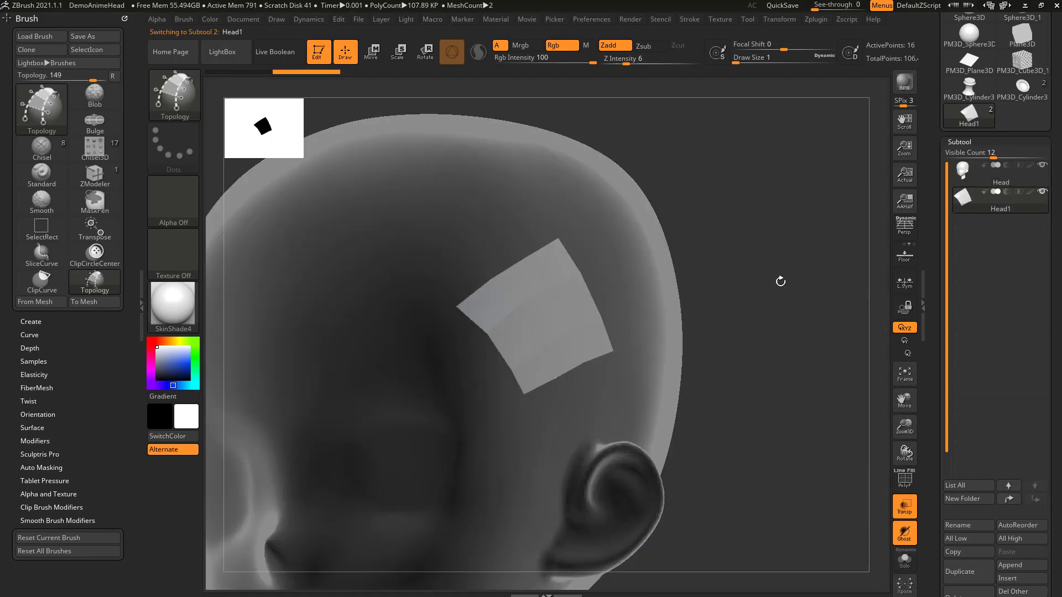
left_click(904, 536)
left_click_drag(739, 269, 772, 263)
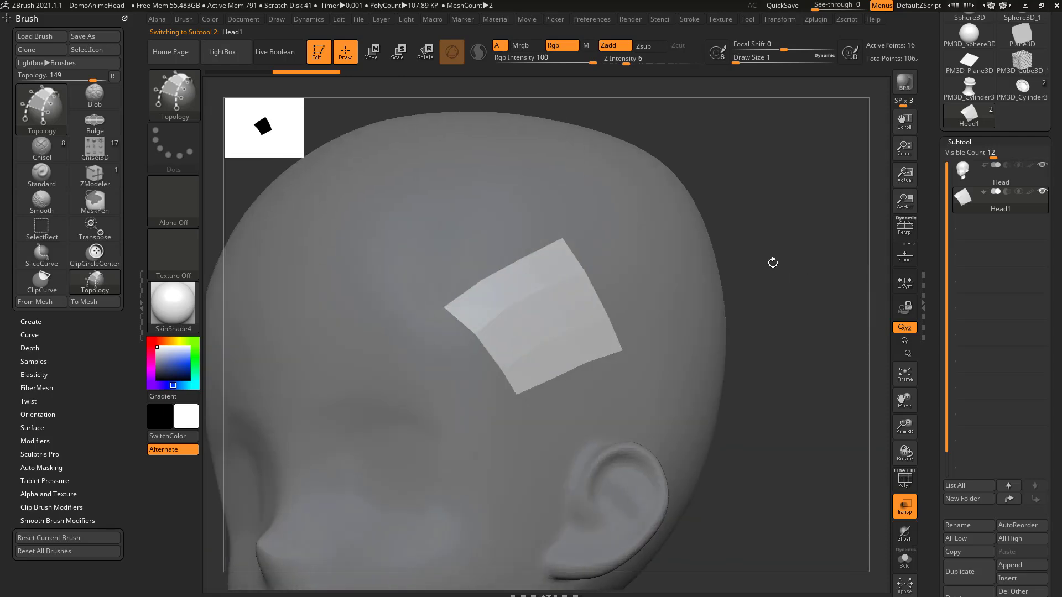
left_click(898, 482)
Step: Try the SketchShaded2 material on the model and return to SkinShade4
left_click(169, 310)
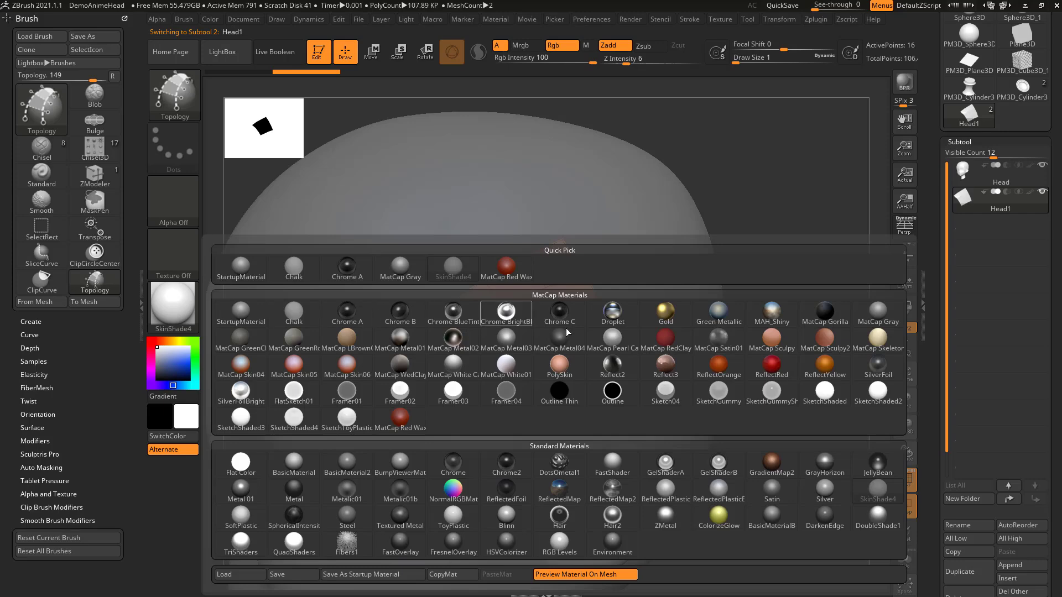
left_click(883, 389)
left_click(176, 309)
left_click(876, 477)
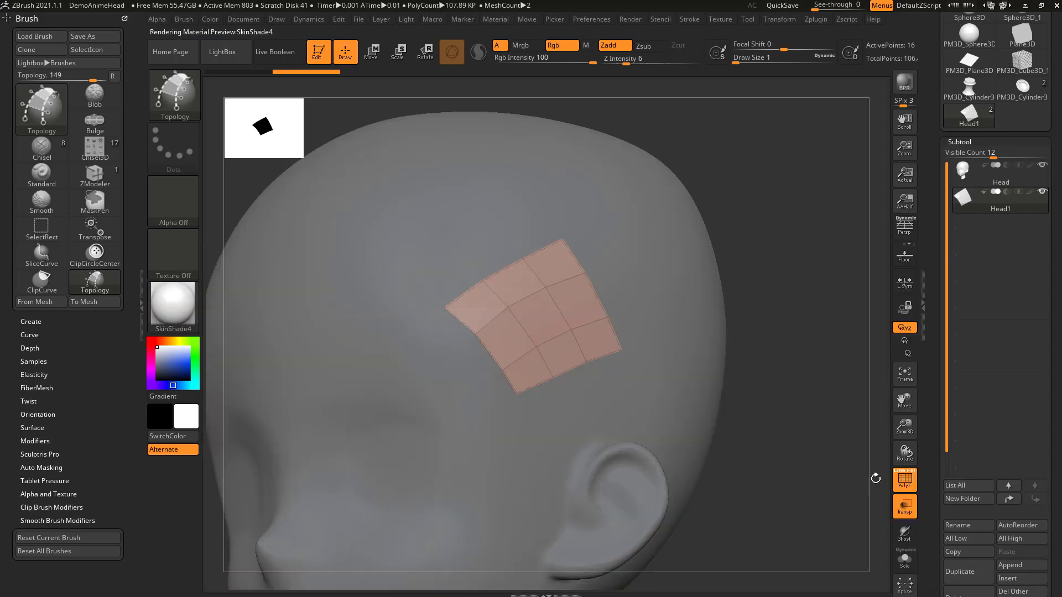
Step: Switch to the ZModeler brush and set its edge action to Extrude with the Edge/EdgeLoop target
left_click_drag(832, 408, 821, 352)
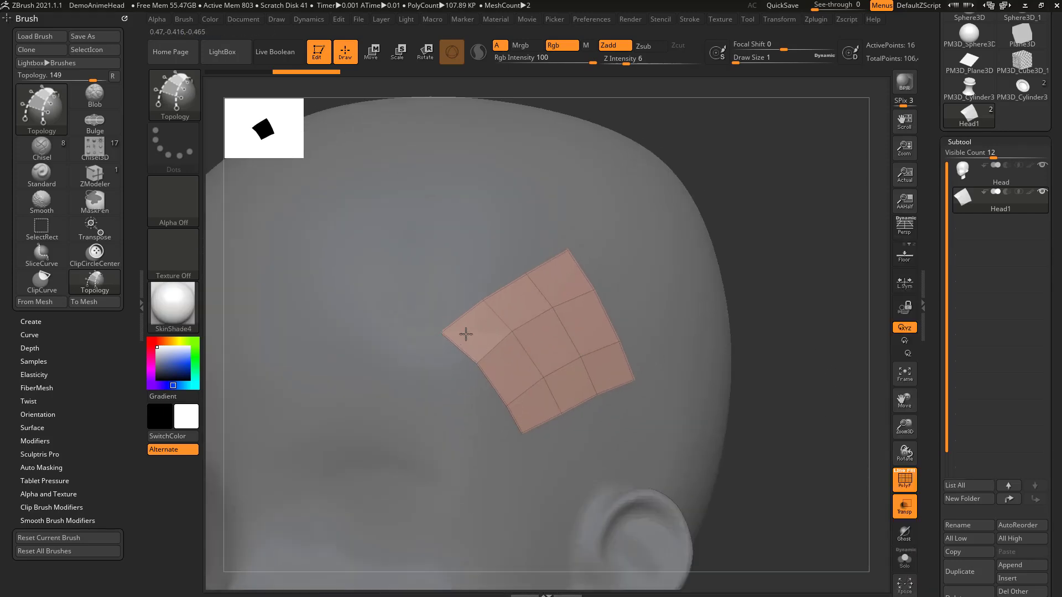
left_click_drag(777, 299, 794, 311)
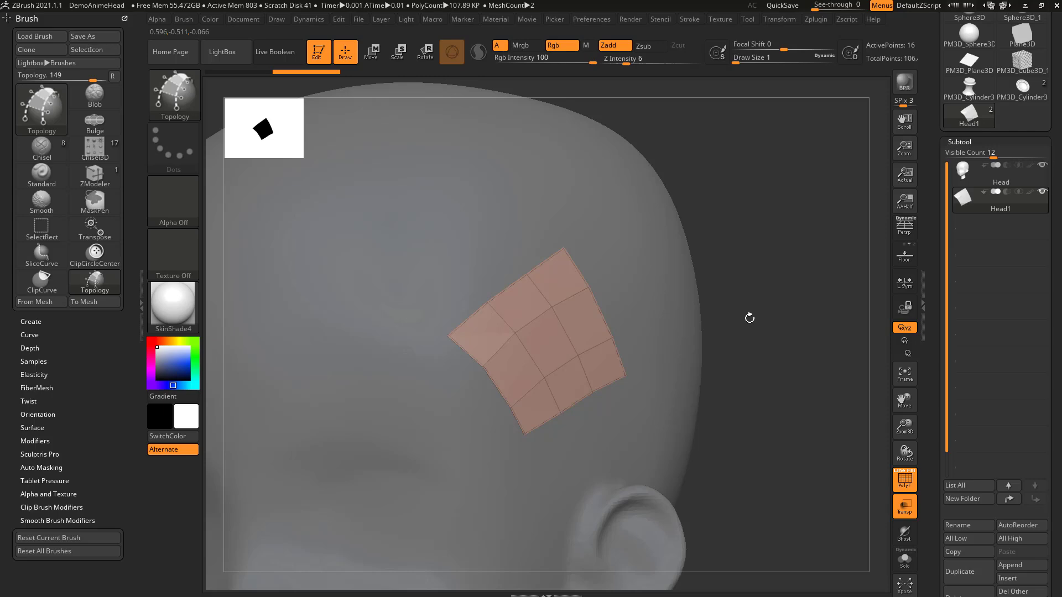
key("b")
key("z")
key("m")
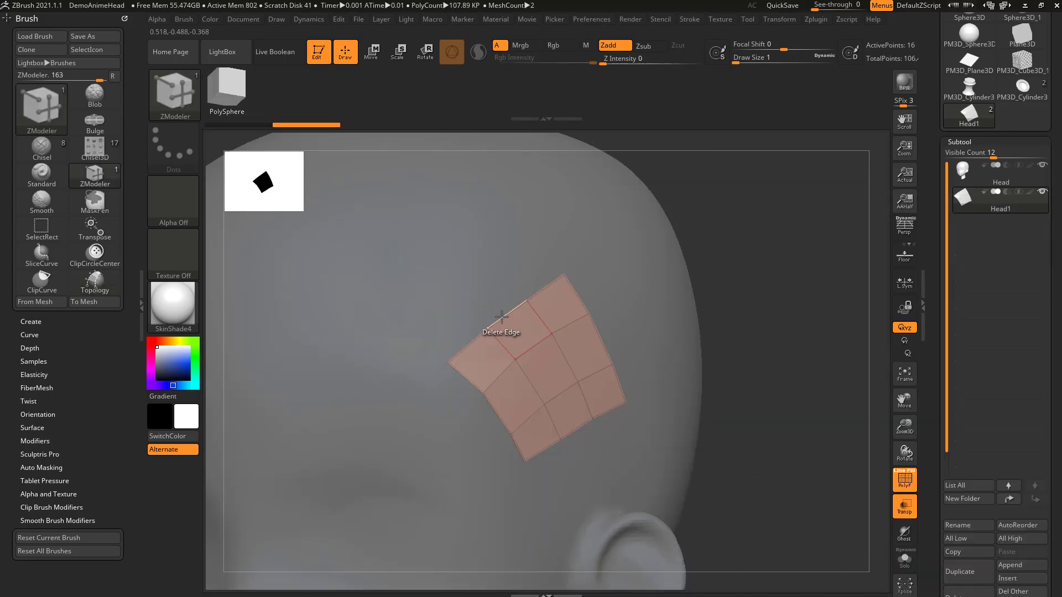
key("space")
left_click(407, 344)
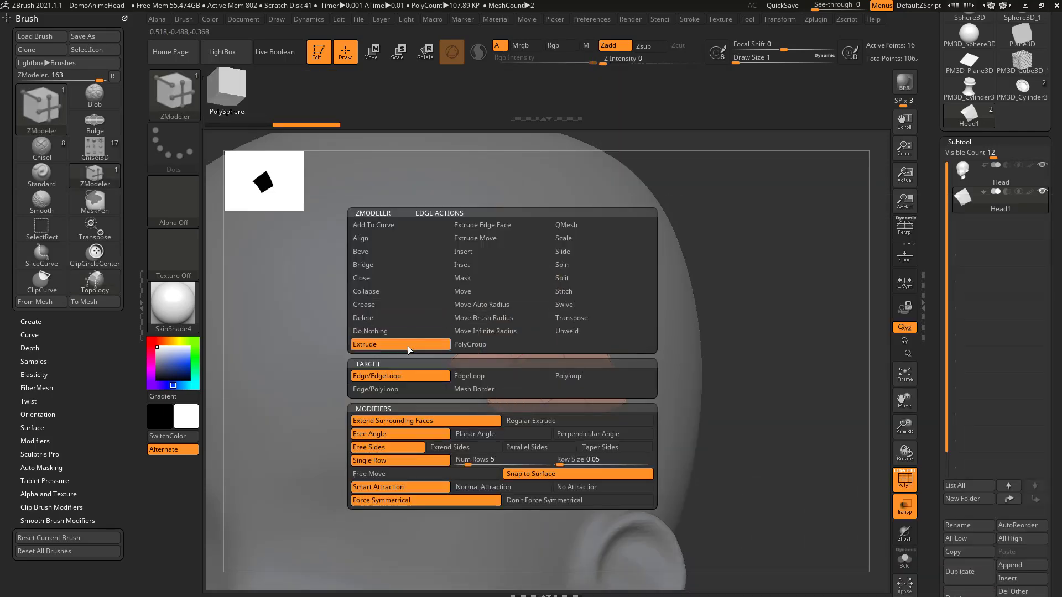
left_click(406, 376)
Step: Try extruding an upper border edge of the patch with Snap to Surface, and undo the extrusion
left_click_drag(507, 306, 547, 256)
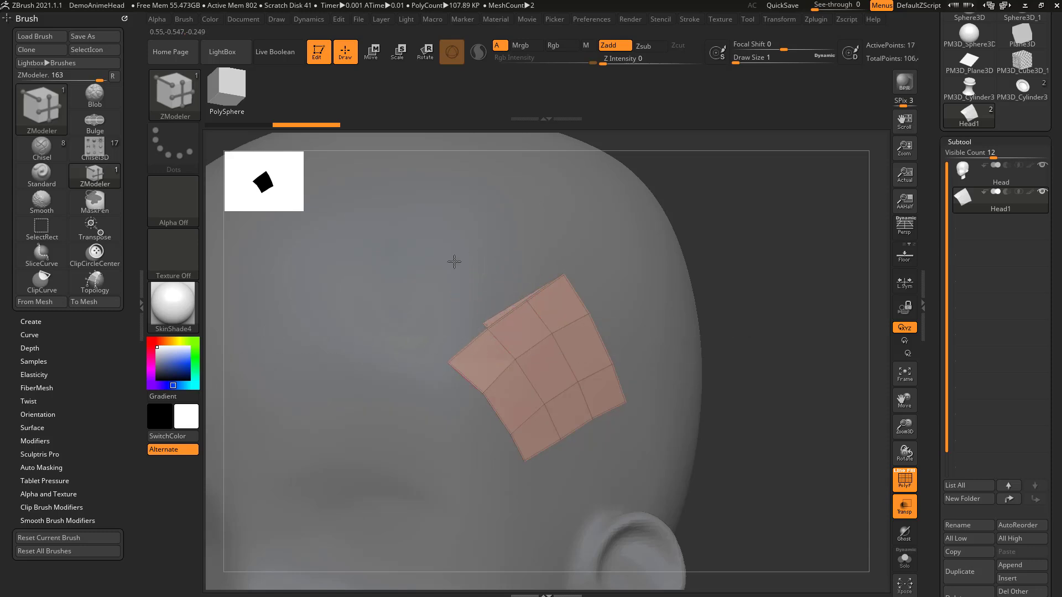
left_click_drag(697, 330, 787, 222)
left_click_drag(785, 332, 802, 346)
key("ctrl+z")
Step: Try extruding a right border edge of the patch with the Free Move modifier, and undo it
key("space")
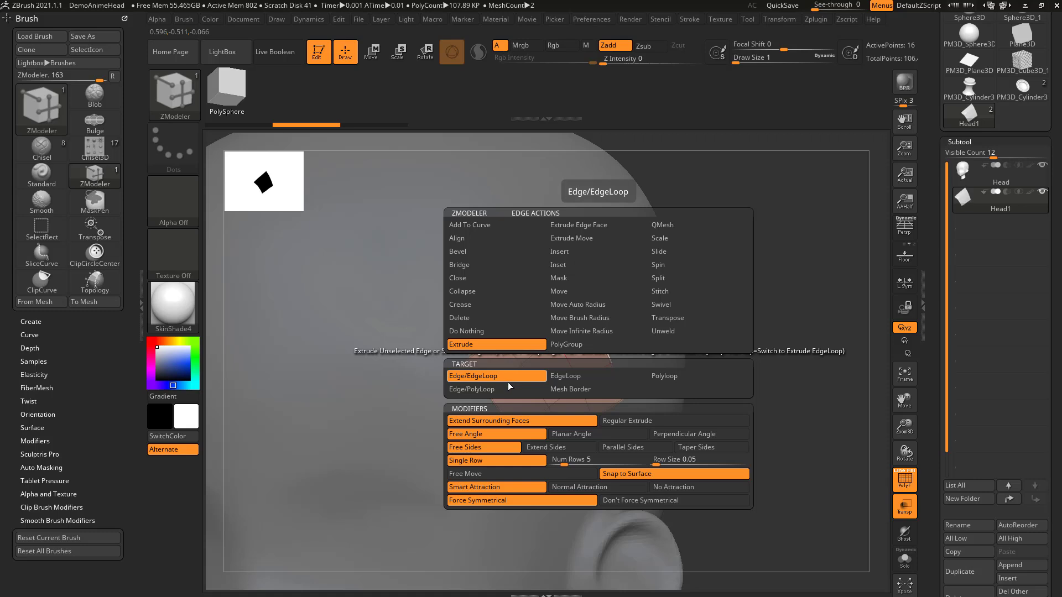
left_click(568, 473)
left_click_drag(600, 337, 785, 274)
key("ctrl+z")
Step: Set edge extrusion to Snap to Surface and extrude one face from the right border and two from the upper border
key("space")
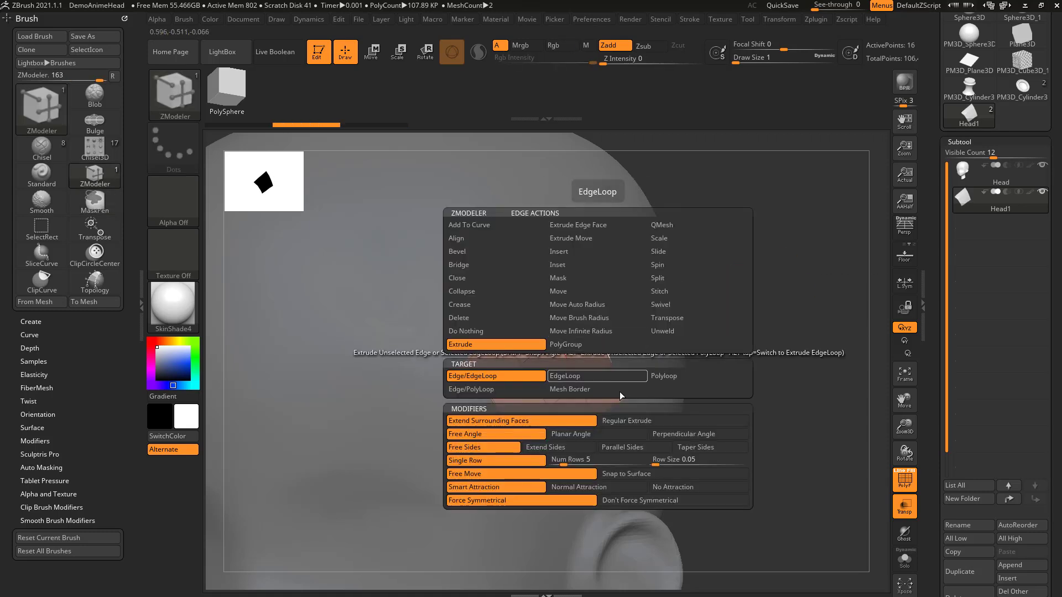
left_click(636, 474)
left_click_drag(606, 346, 626, 323)
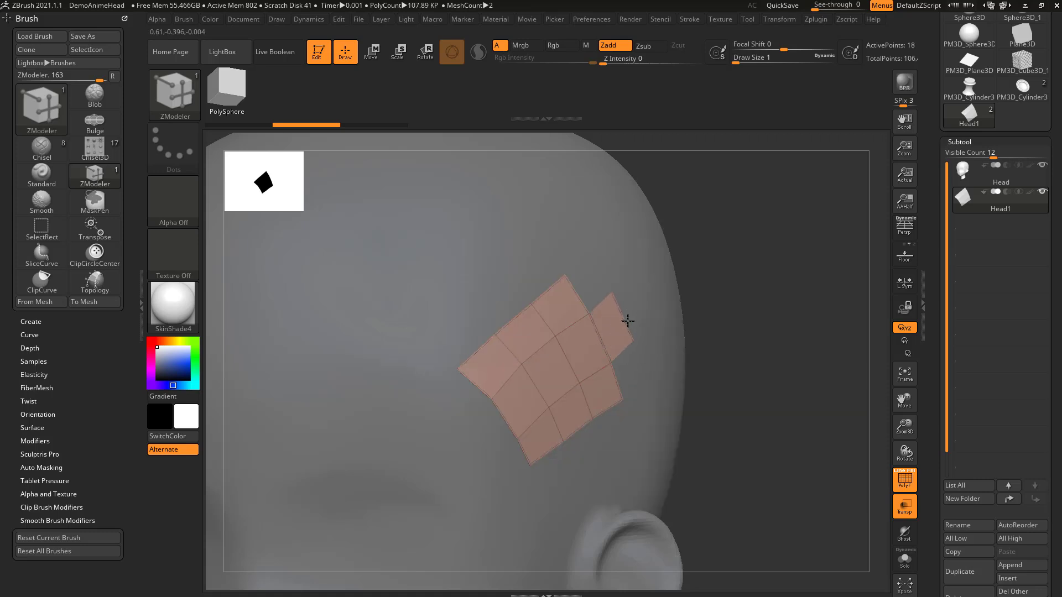
left_click_drag(533, 285, 523, 257)
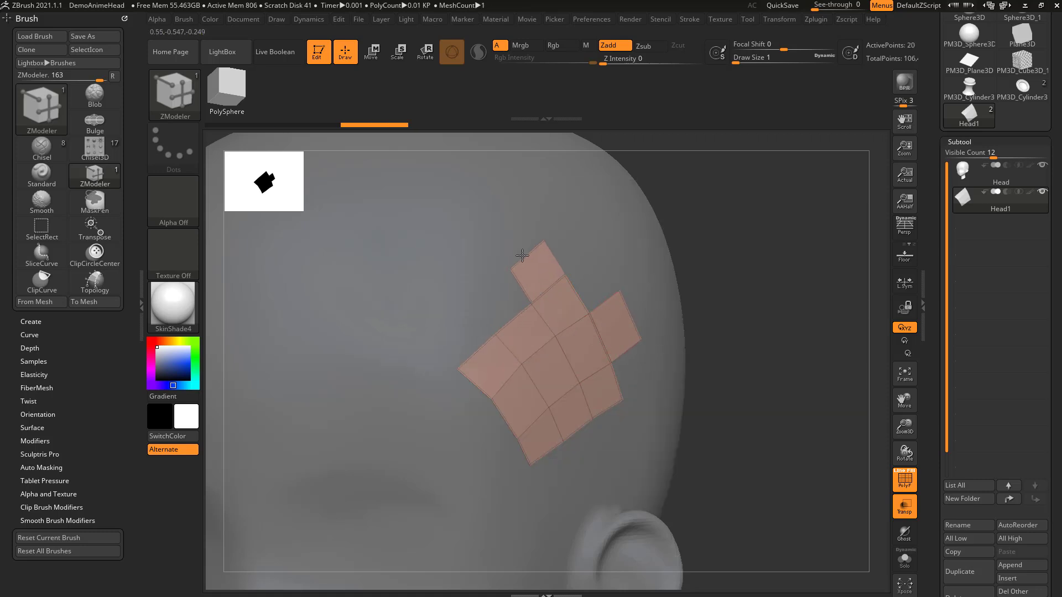
left_click_drag(513, 320, 490, 282)
Step: Try extruding a lower-left border edge with Smart Attraction, toggling between the Edge/EdgeLoop and EdgeLoop targets, and undo the extrusion
key("space")
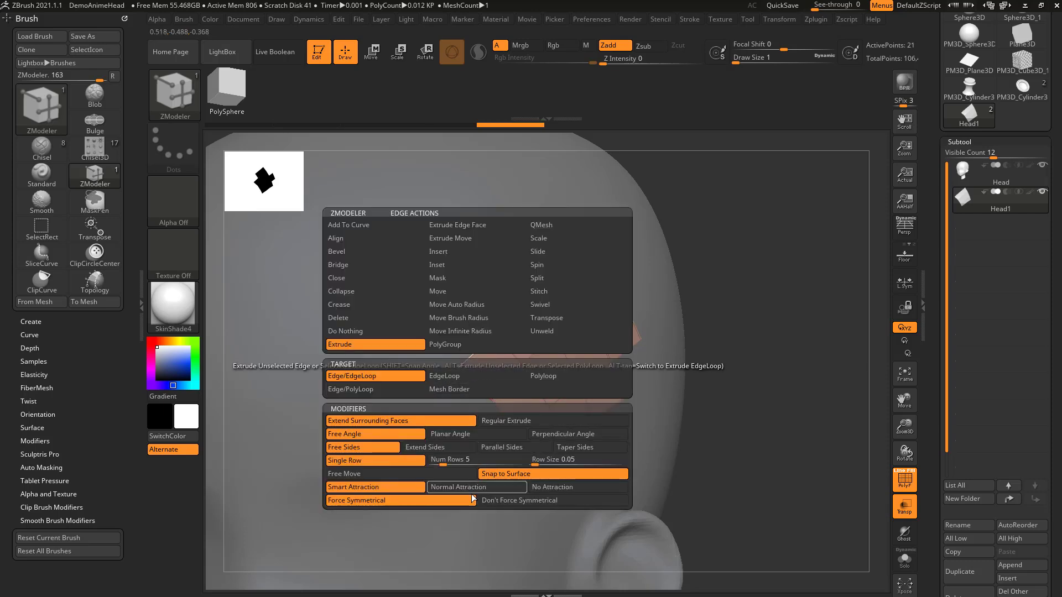
left_click(386, 486)
key("space")
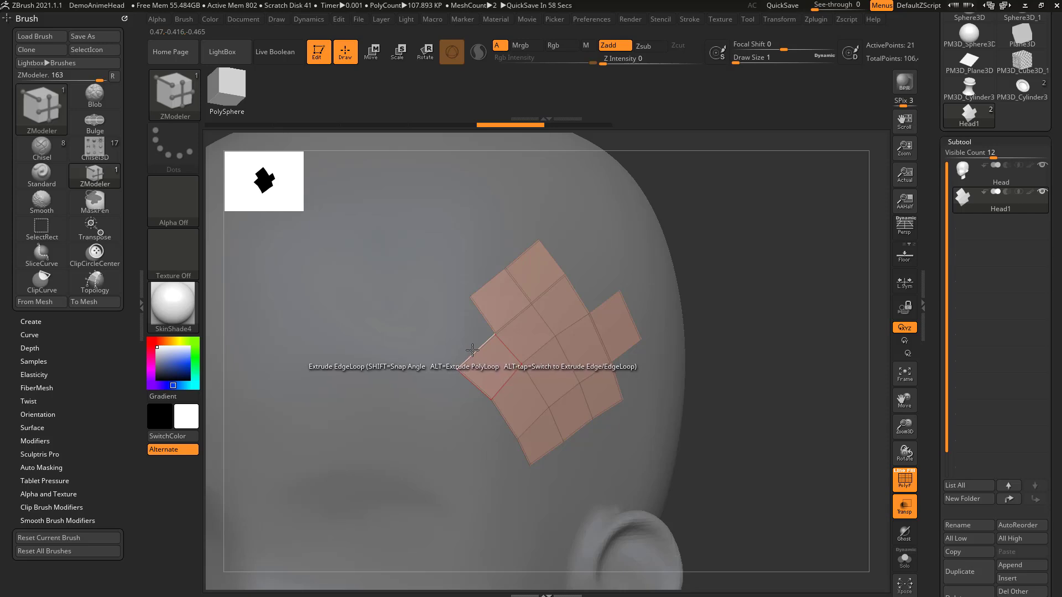
left_click_drag(470, 353, 438, 424)
key("shift")
key("shift")
key("shift")
key("shift")
key("shift")
key("shift")
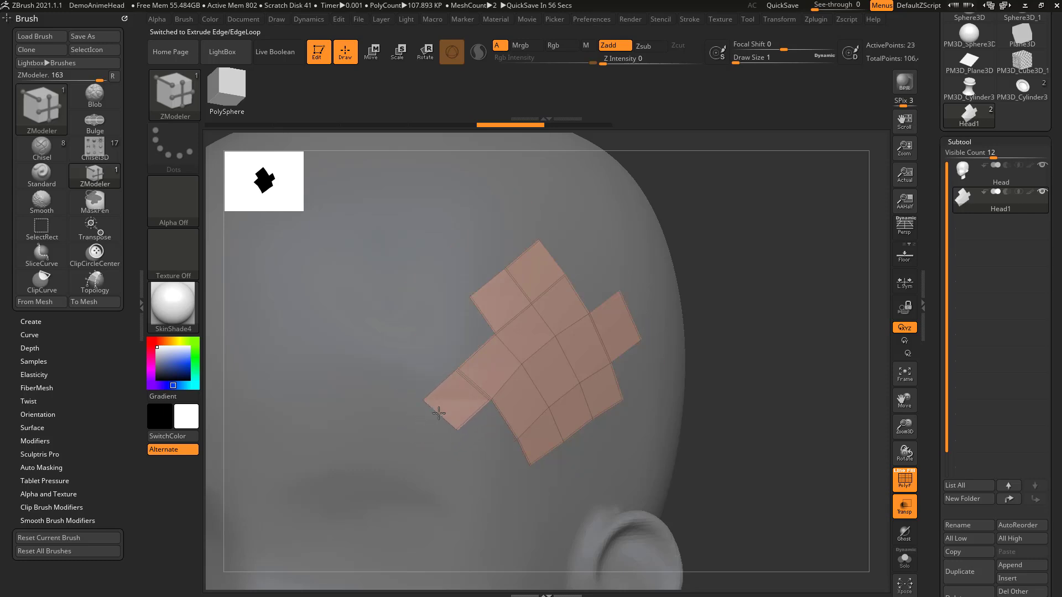
key("shift")
mouse_move(444, 409)
left_mouse_down()
mouse_move(423, 426)
mouse_move(457, 399)
mouse_move(437, 414)
left_mouse_up()
key("ctrl+z")
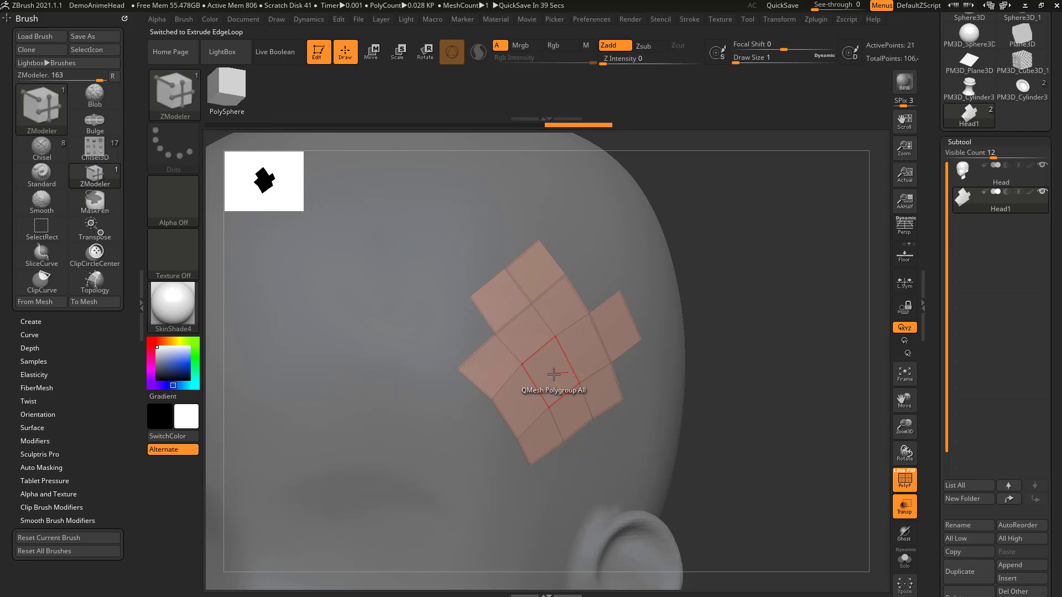
Step: Extrude the patch's upper-left and upper-right border edge loops along the head surface
left_click_drag(480, 346, 465, 256)
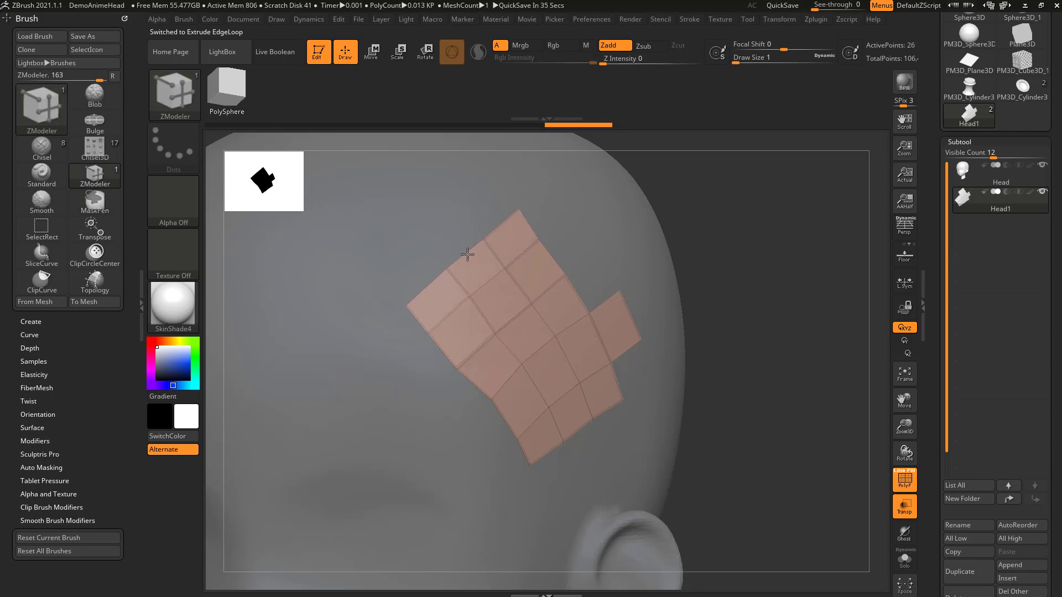
left_click_drag(545, 251, 578, 236)
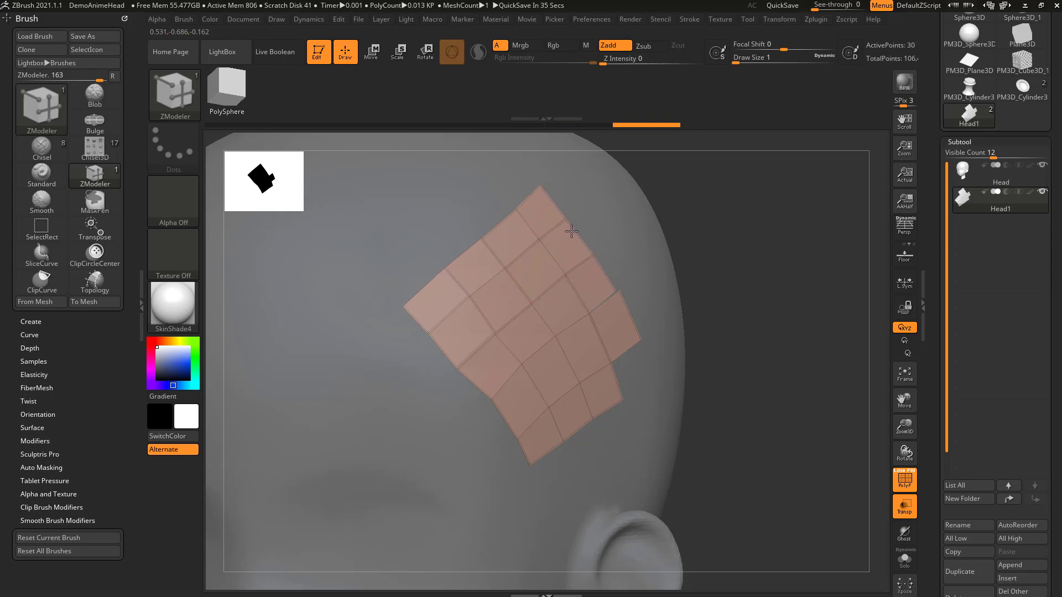
left_click_drag(774, 262, 575, 318, "alt")
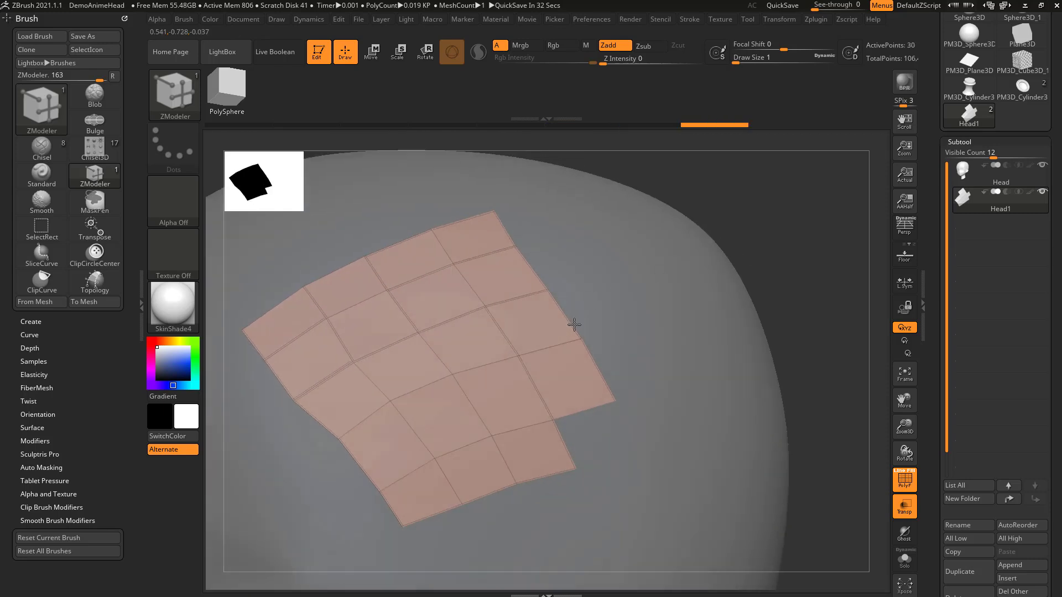
Step: Set the Draw Size to 4 and the point action to Move, By Brush Radius, with Snap to Surface
left_click(580, 335)
key("s")
left_click_drag(580, 336, 586, 336)
key("space")
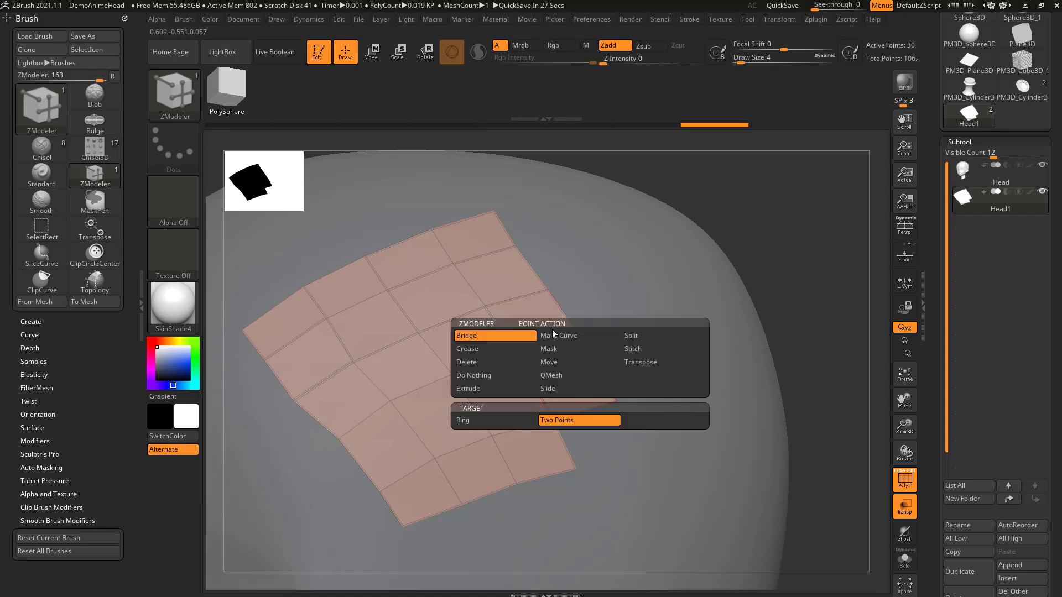
left_click(565, 363)
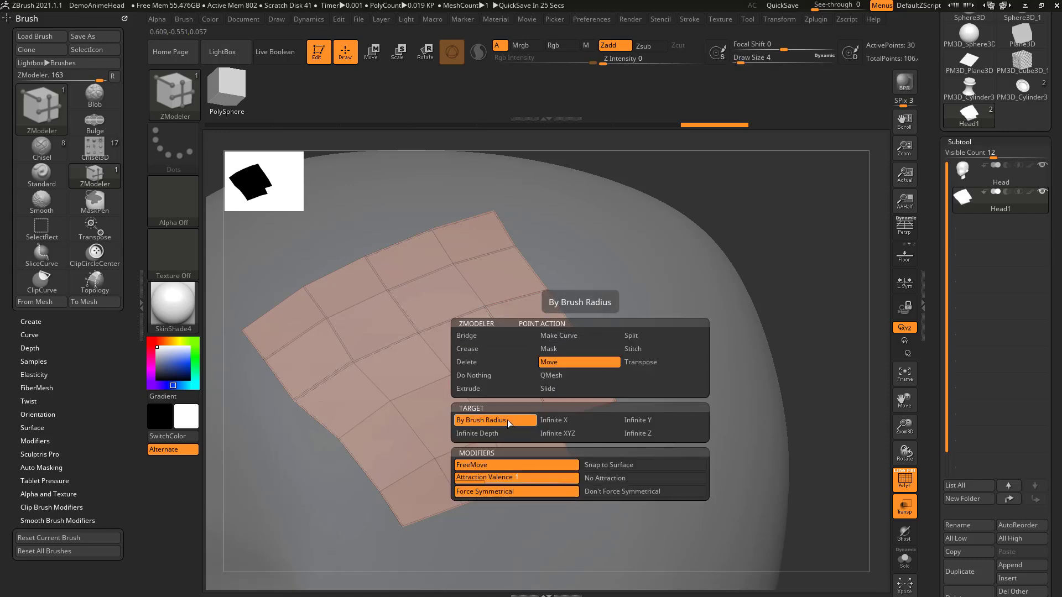
left_click(602, 465)
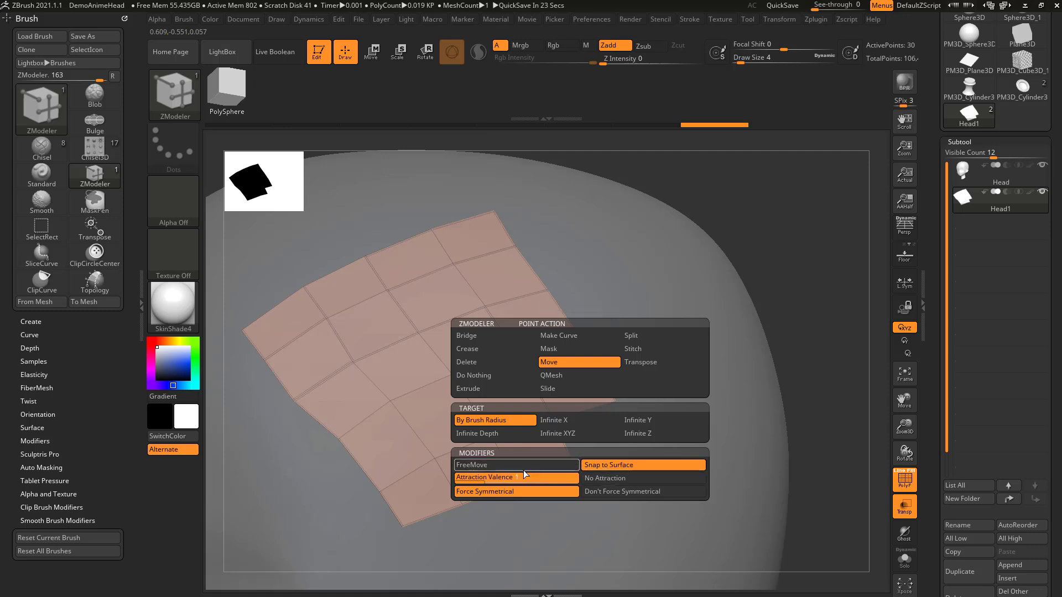
Step: Weld the split points on the patch's right border and fill its notch with a face at Draw Size 14
left_click_drag(592, 372, 582, 322)
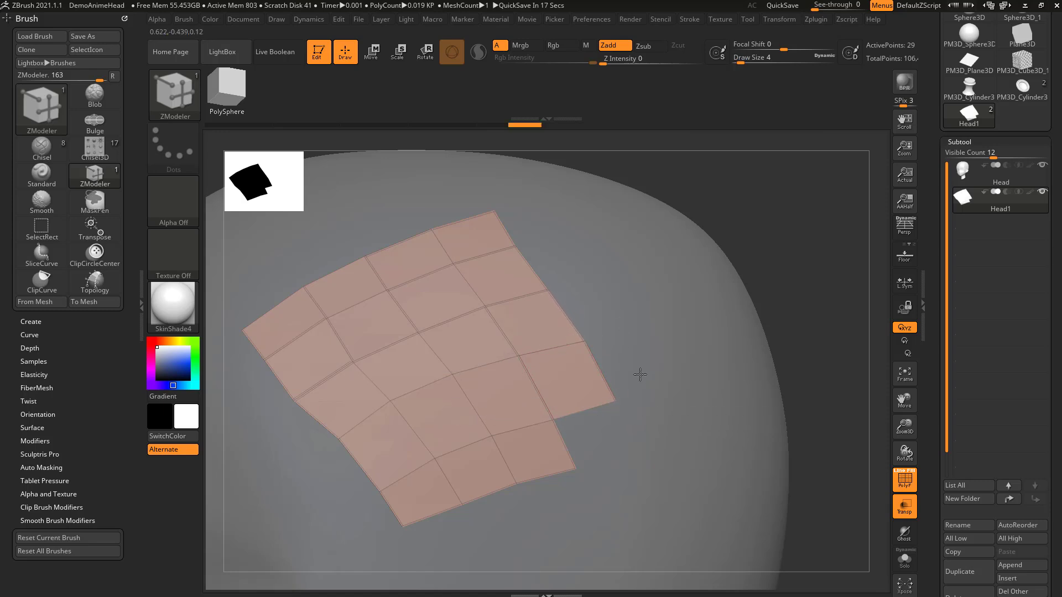
key("bracketright")
mouse_move(617, 400)
left_mouse_down()
mouse_move(640, 376)
mouse_move(621, 404)
mouse_move(610, 464)
mouse_move(608, 452)
mouse_move(658, 457)
mouse_move(612, 434)
left_mouse_up()
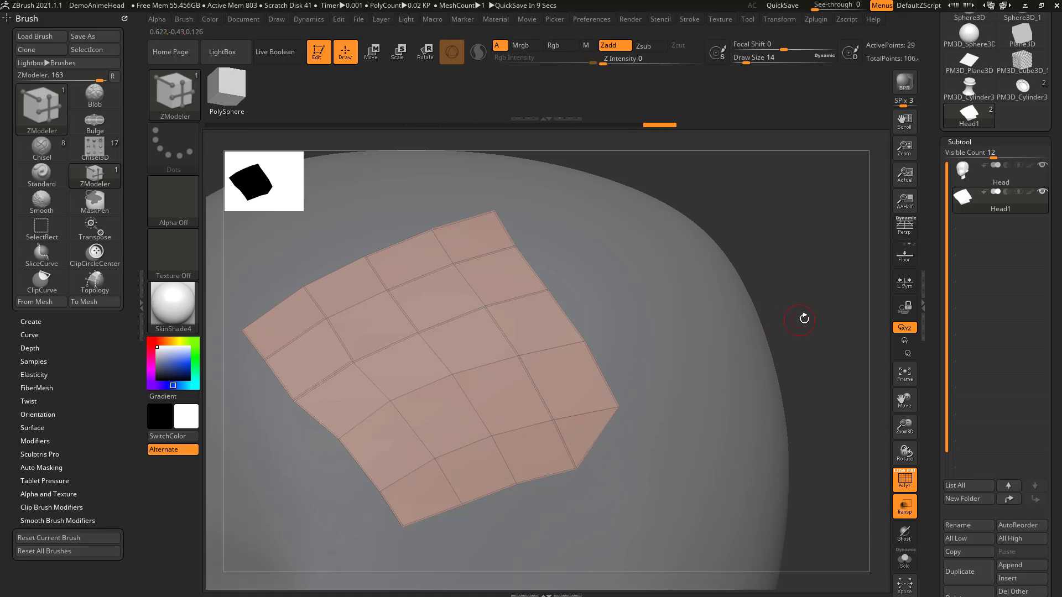
left_click_drag(800, 319, 811, 276)
left_click_drag(782, 318, 736, 277)
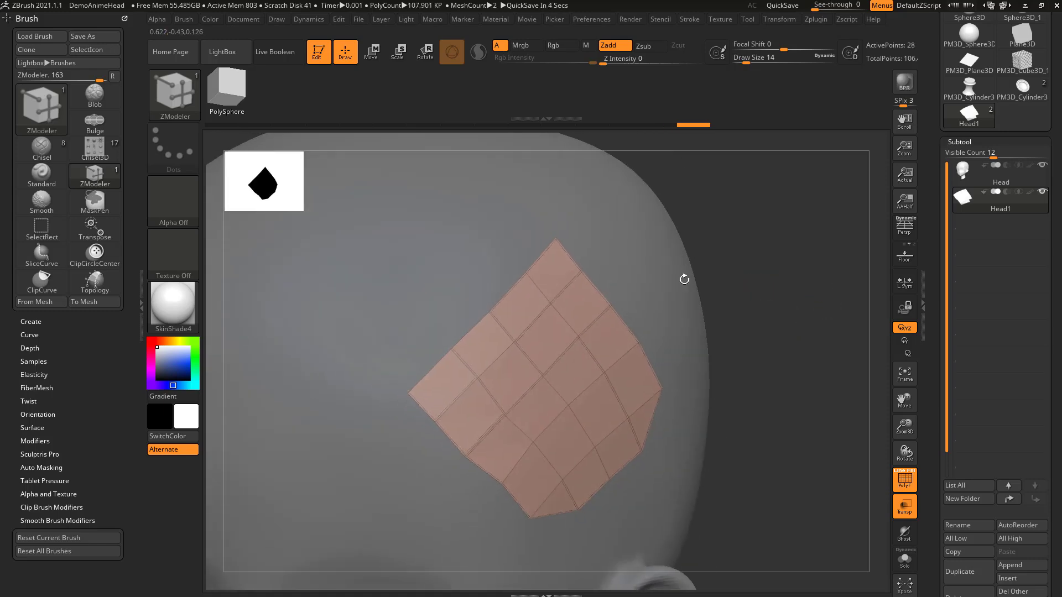
Step: Extrude a single face from the upper-left border using the Edge/EdgeLoop target
key("space")
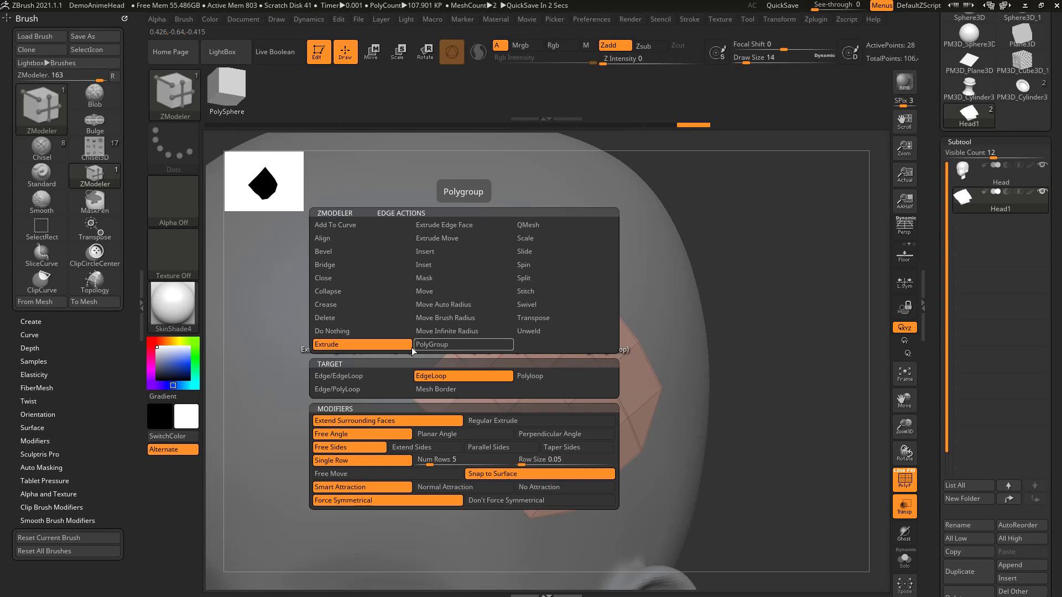
key("space")
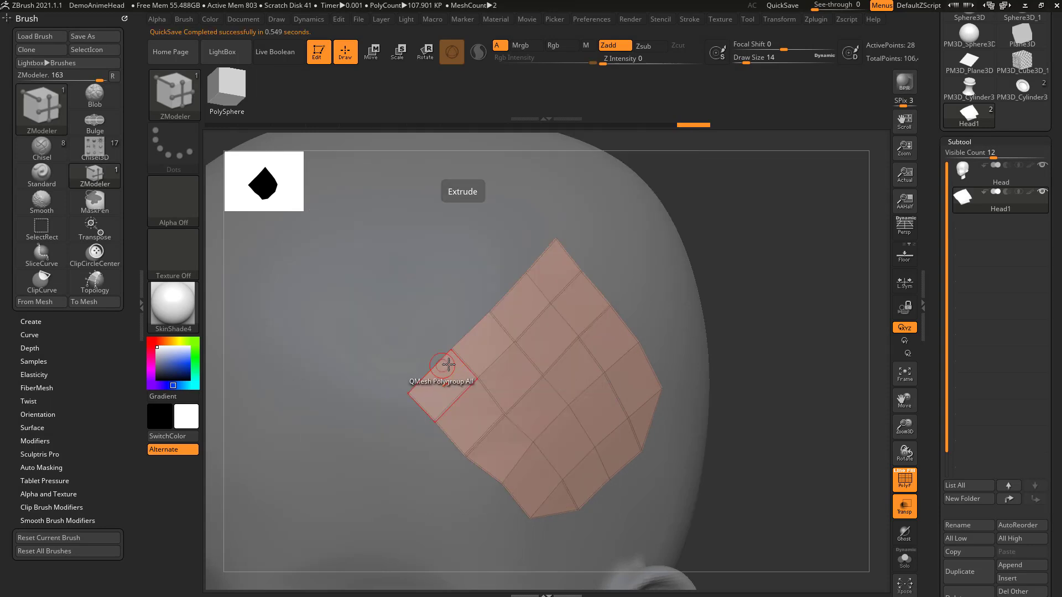
left_click_drag(466, 337, 435, 309)
key("alt")
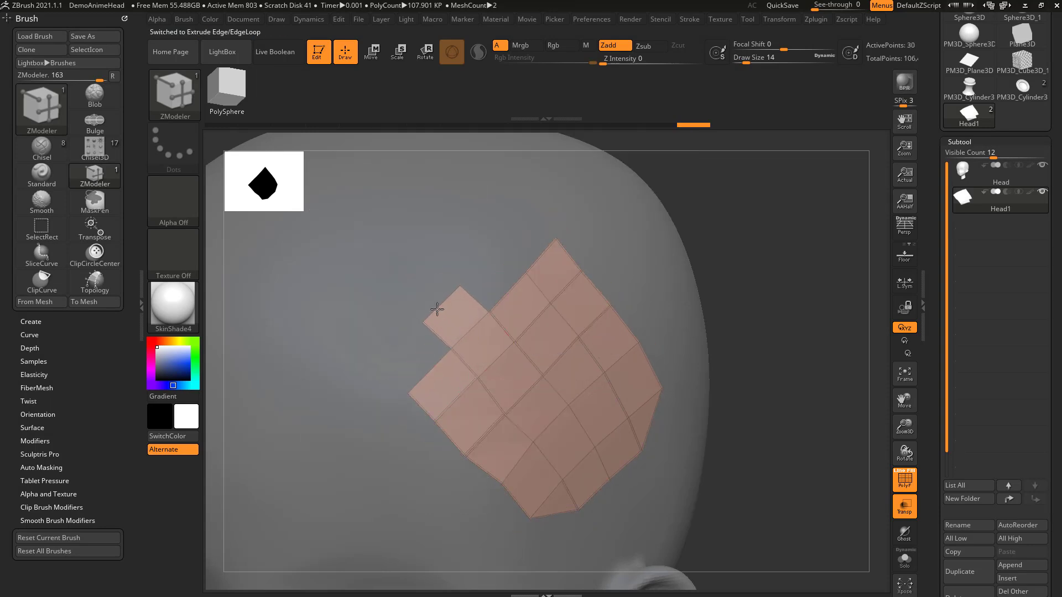
Step: Try closing the corners beside the new face with triangles, and undo the last change
mouse_move(426, 357)
left_mouse_down()
mouse_move(408, 363)
mouse_move(424, 370)
left_mouse_up()
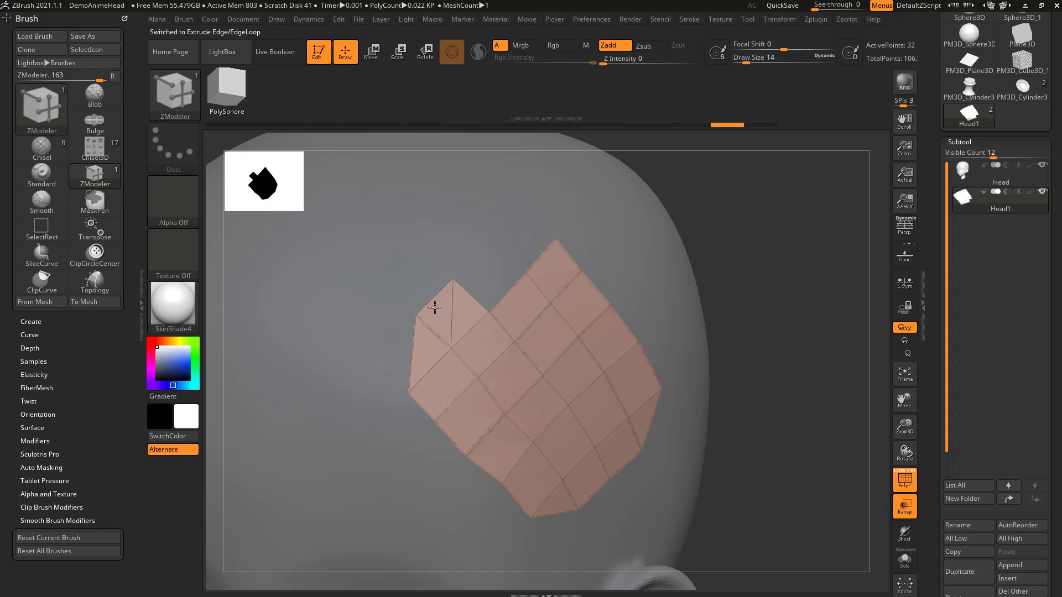
left_click_drag(445, 293, 447, 294)
key("ctrl+z")
Step: Extrude a face beside the new one and fill the gaps toward the patch's top corner
left_click_drag(426, 369, 396, 343)
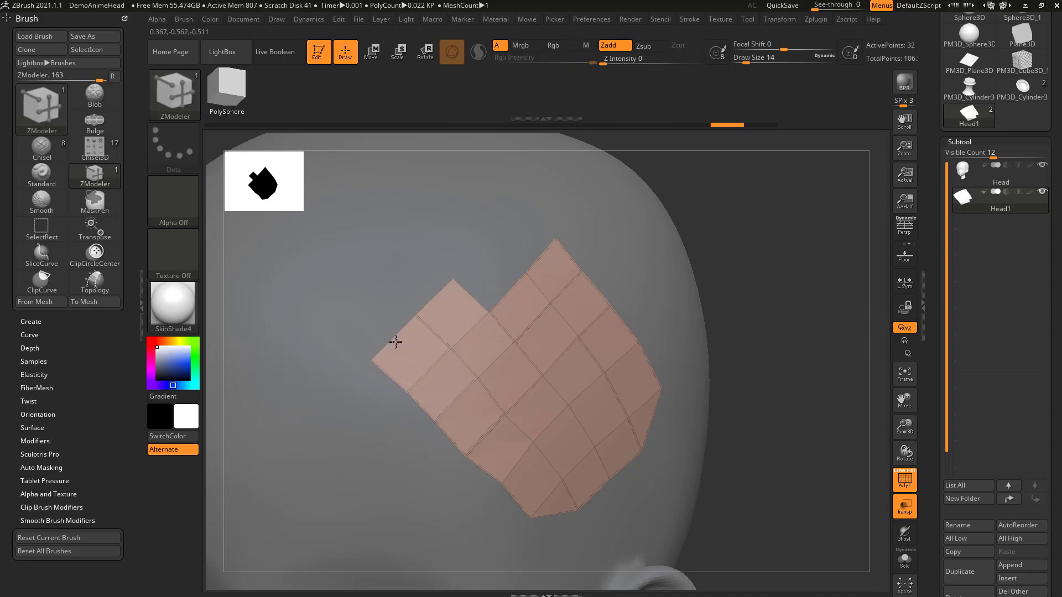
left_click_drag(502, 292, 449, 297)
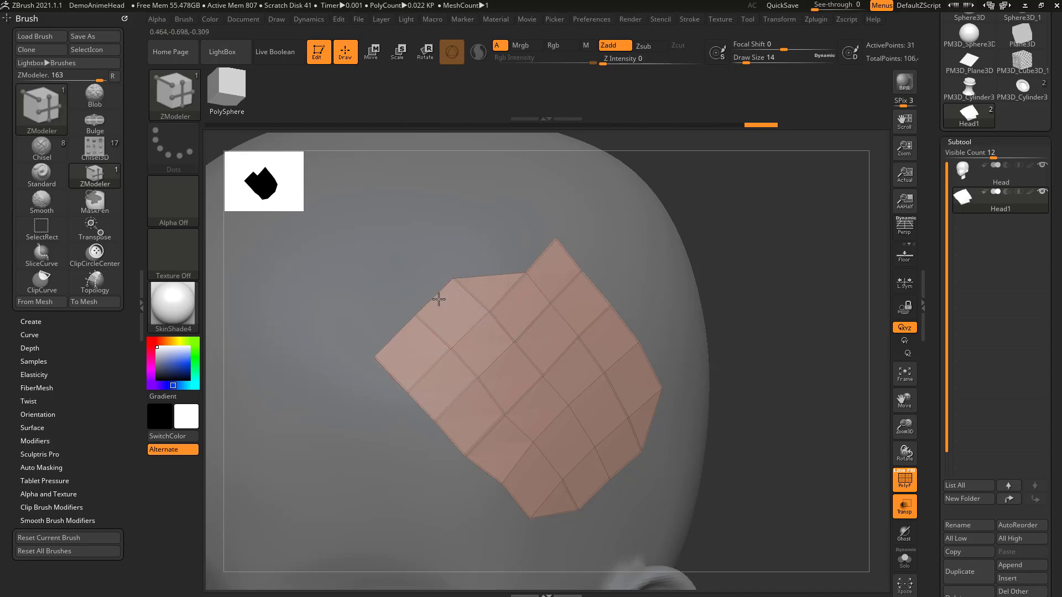
left_click_drag(534, 251, 439, 300)
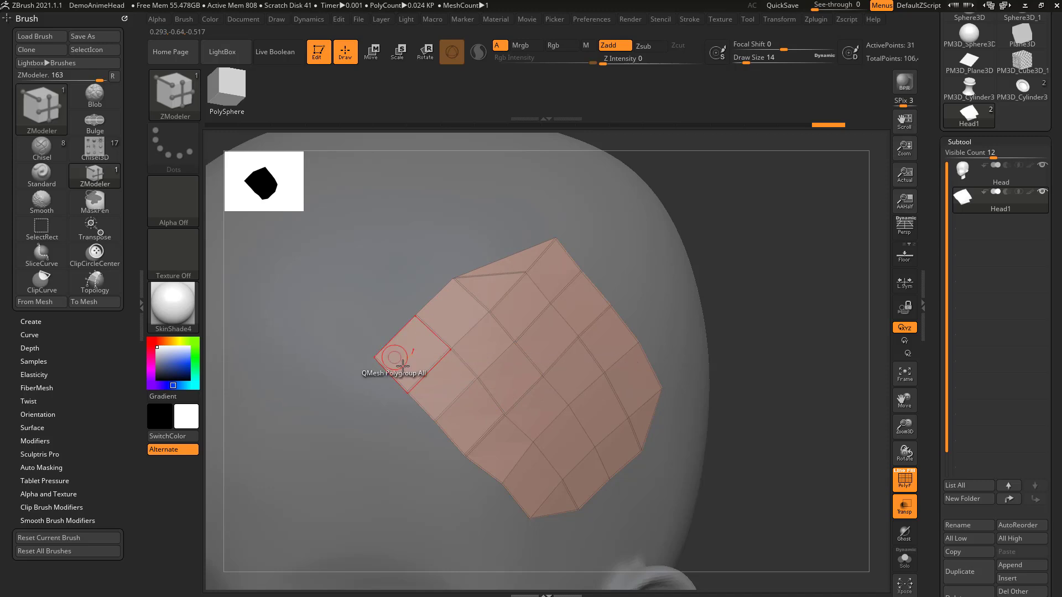
Step: Weld the patch's outer left corner point onto its neighbour and reposition the upper-left corner point
left_click_drag(373, 356, 419, 310)
left_click_drag(453, 280, 443, 277)
left_click_drag(728, 264, 728, 324, "alt")
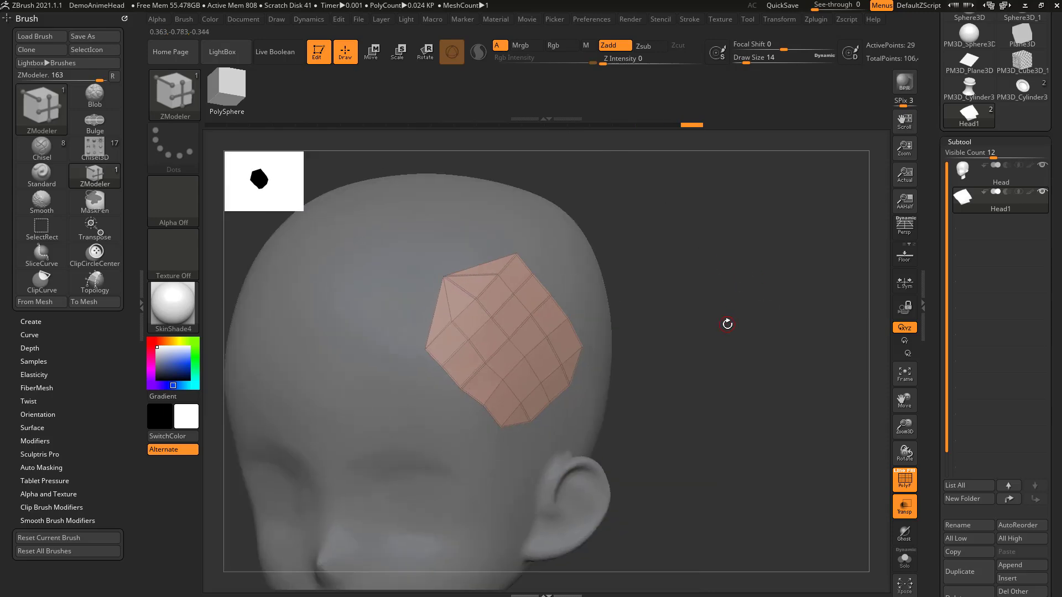
Step: Replace the patch with a QGrid plane at resolution 4, displayed double-sided and isolated with Solo
left_click_drag(939, 333, 931, 138)
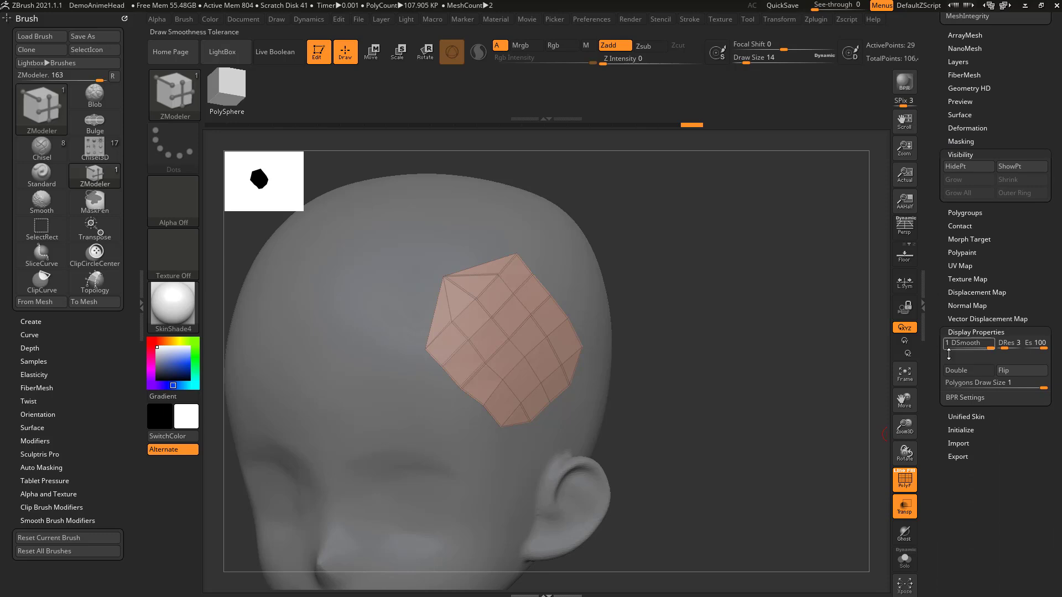
left_click(959, 428)
left_click_drag(934, 435, 935, 401)
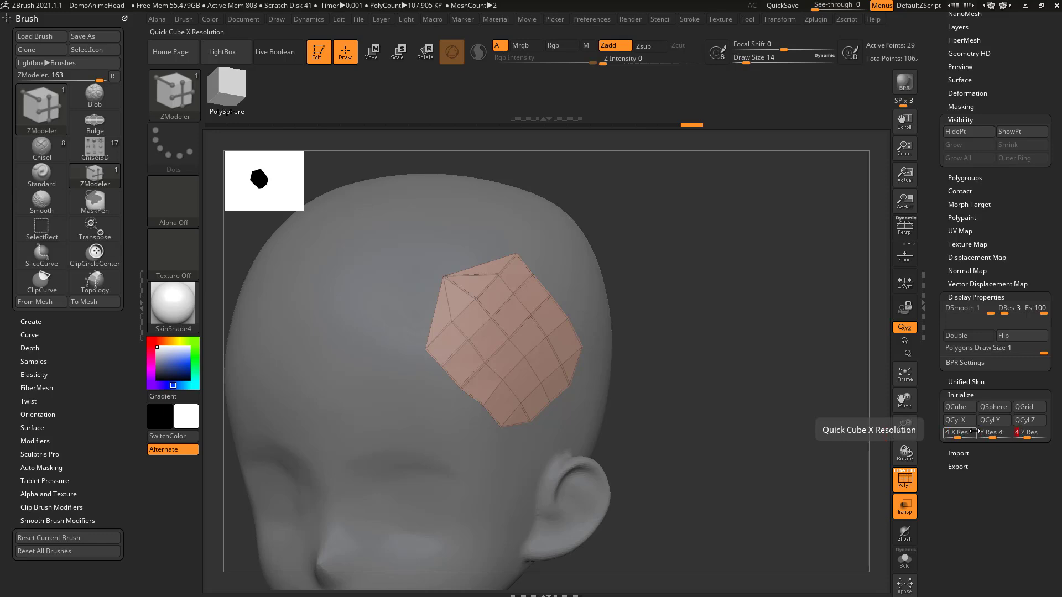
left_click(1012, 420)
left_click_drag(782, 381, 830, 414, "alt")
left_click(905, 559)
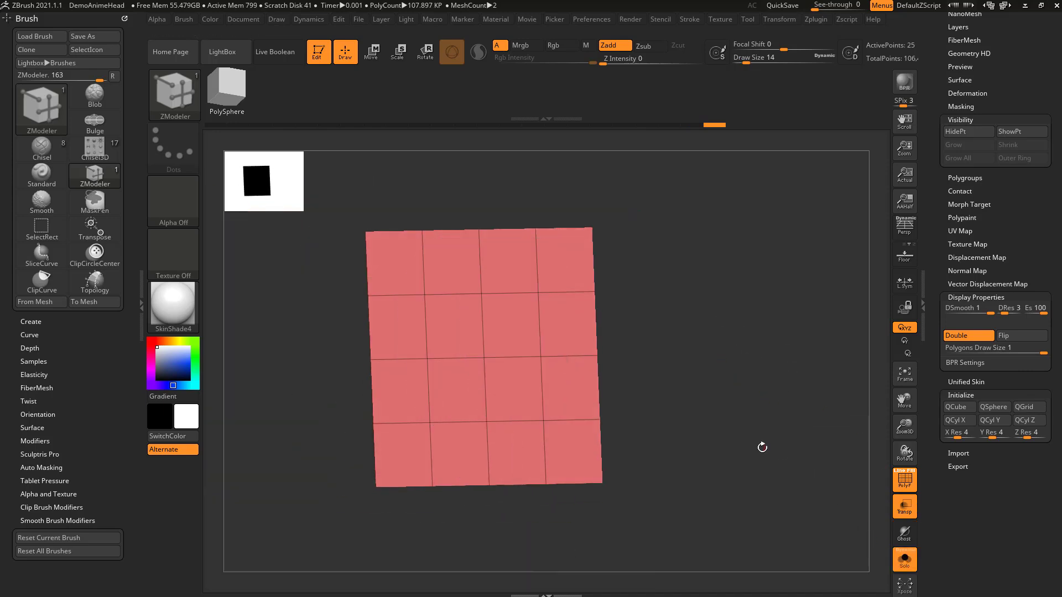
Step: Open the ZModeler edge actions for the plane's right border edge
left_click_drag(780, 452, 652, 288, "shift")
key("space")
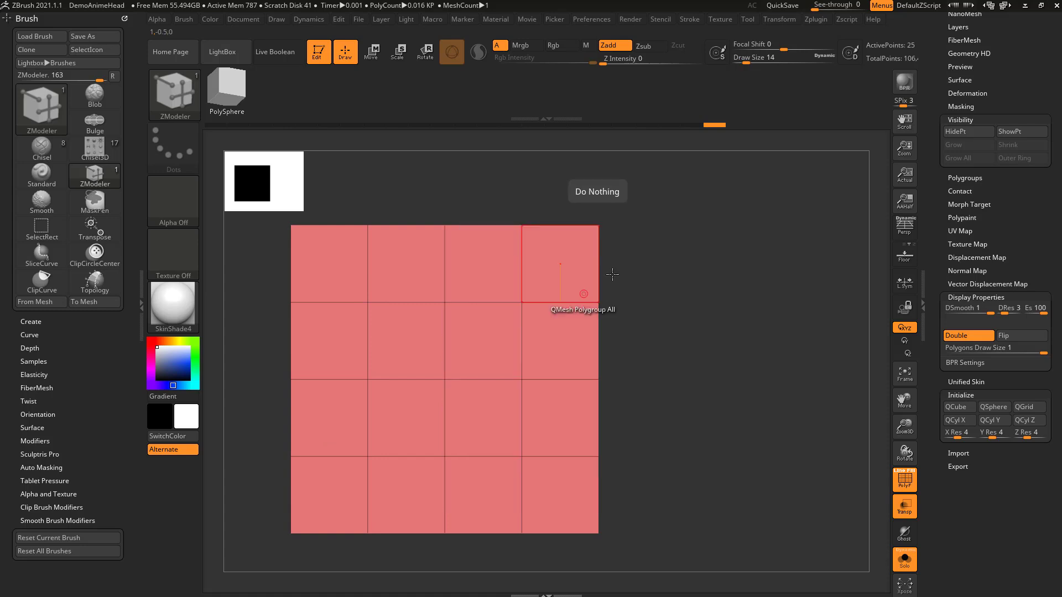
key("space")
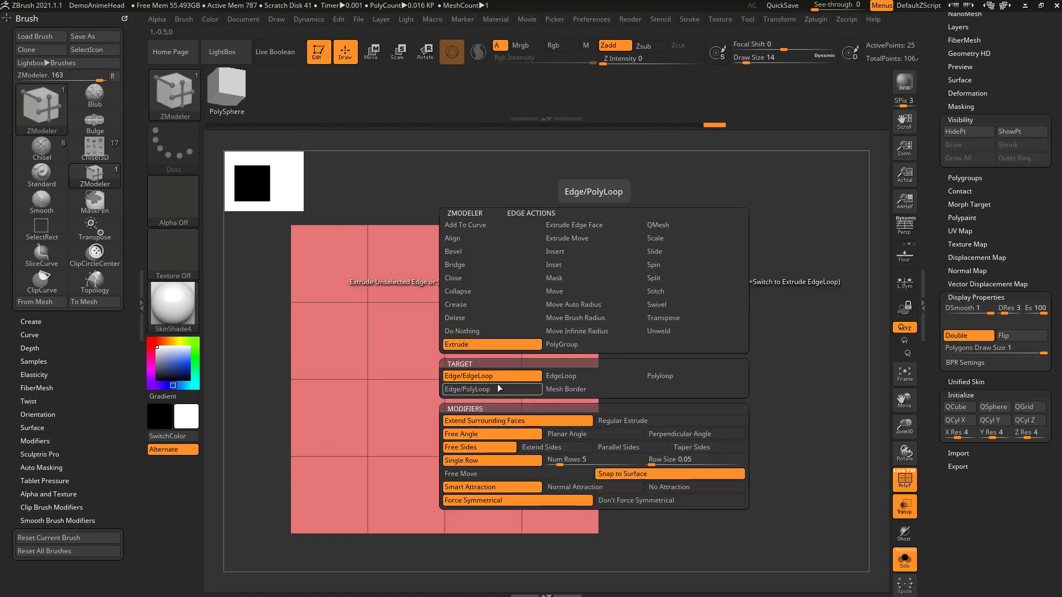
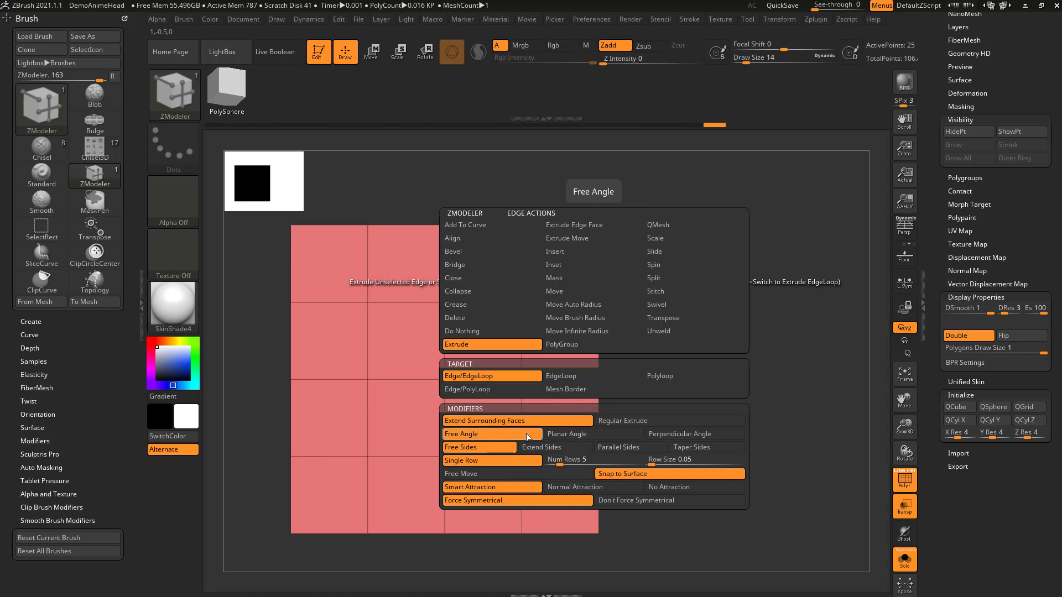
Step: Try Free Angle extrusions of the plane's upper-right border edge with Snap to Surface, undoing each attempt
left_click_drag(720, 388, 581, 379)
key("space")
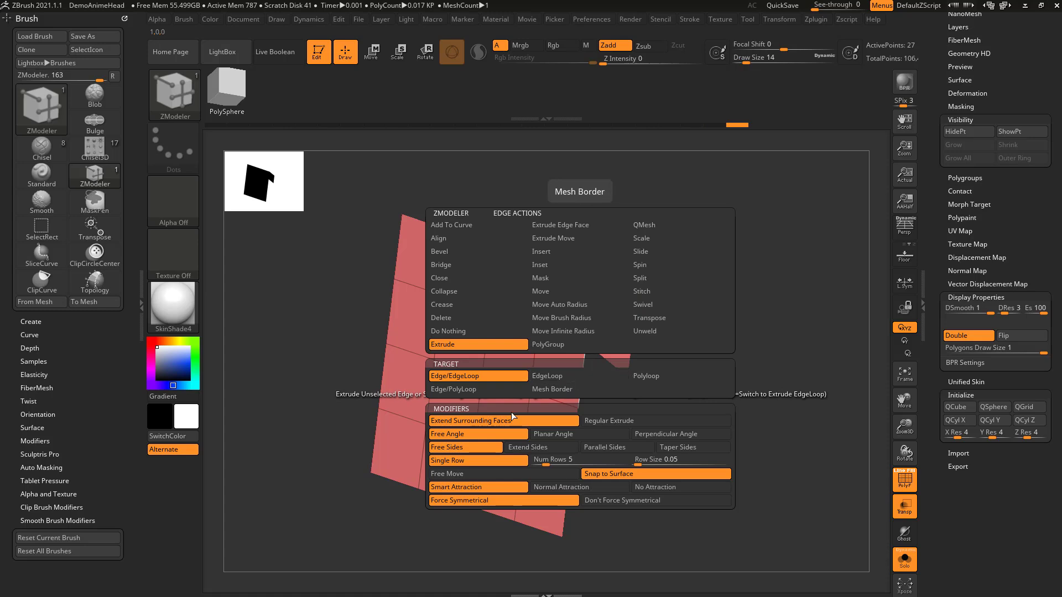
key("ctrl+z")
left_click_drag(588, 319, 763, 247)
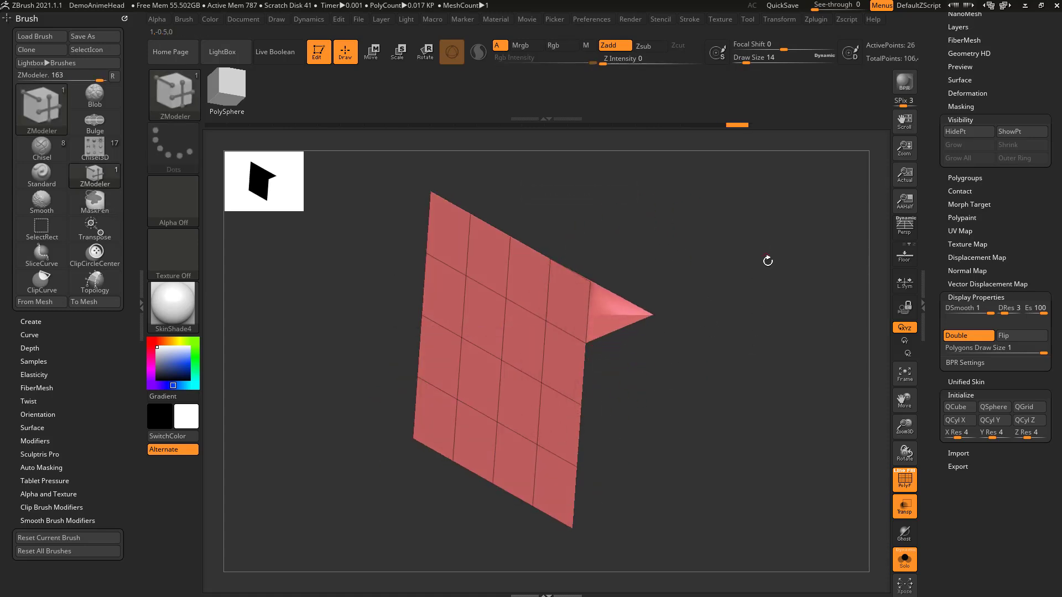
key("ctrl+z")
left_click_drag(707, 372, 712, 344)
key("space")
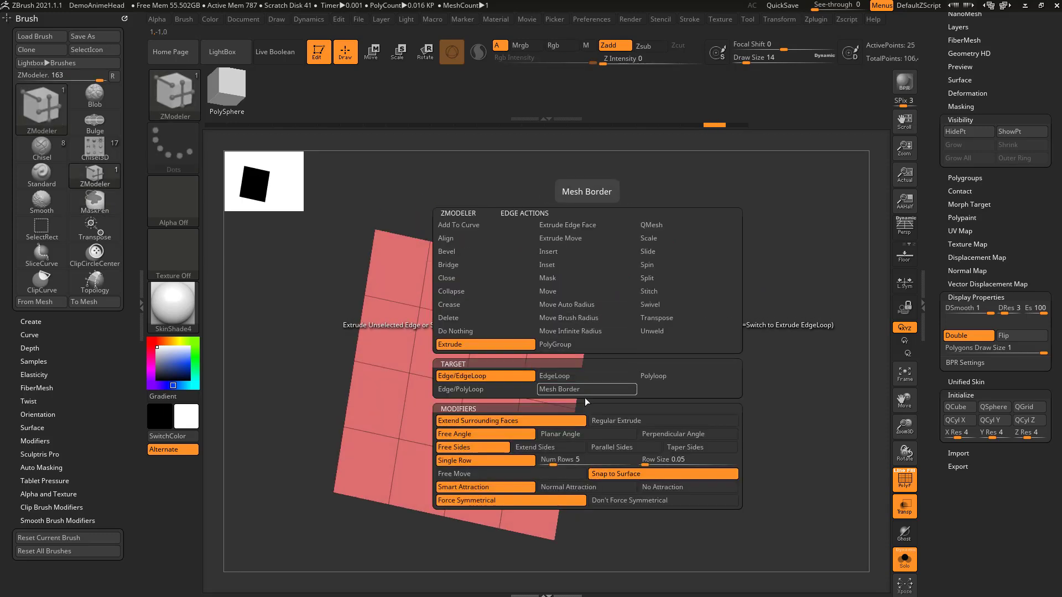
left_click_drag(711, 363, 676, 302)
left_click_drag(592, 311, 606, 312)
key("ctrl+z")
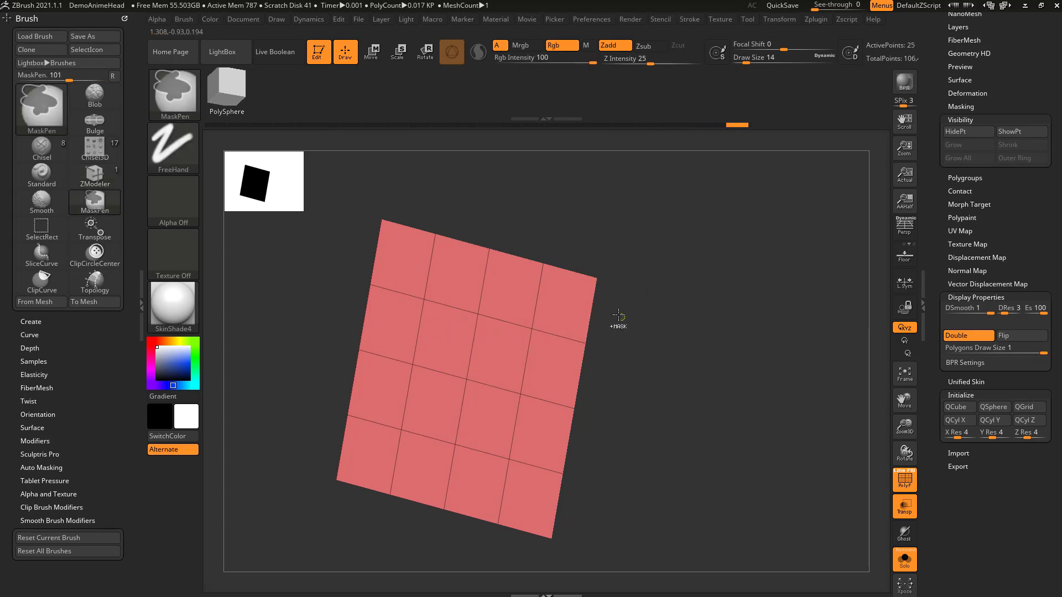
Step: Extrude the plane's upper-right border edge outward into a single face, snapping to Planar Angle
key("space")
left_click(618, 421)
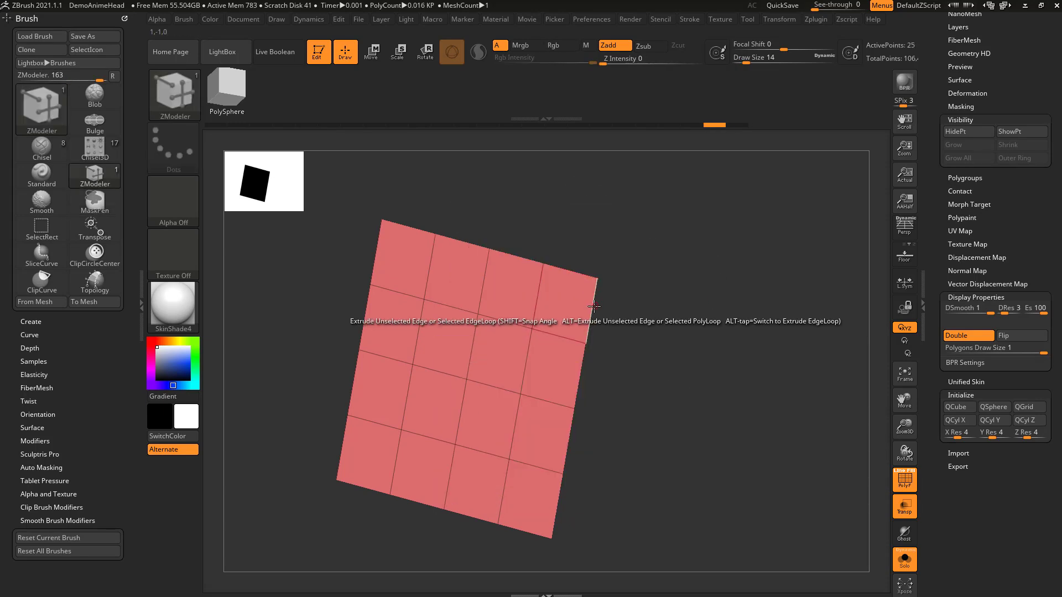
left_click_drag(592, 314, 635, 320)
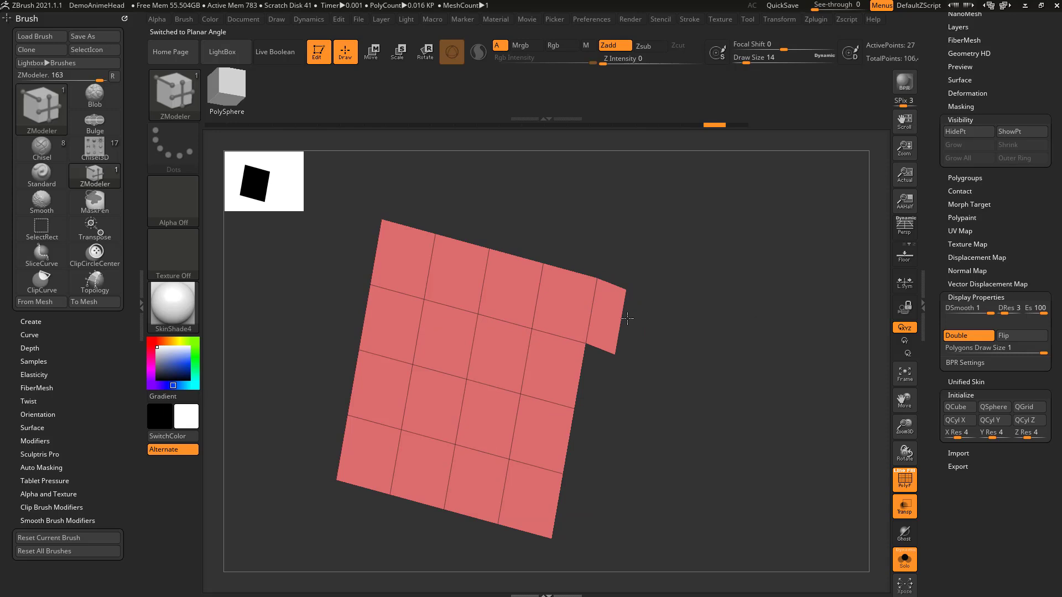
left_click_drag(618, 310, 845, 237)
Step: Turn on Dynamic Subdiv and set the thickness to 0.01234
scroll(939, 190, "up", 6)
left_click_drag(734, 315, 724, 277, "shift")
left_click_drag(722, 228, 829, 255)
scroll(935, 202, "up", 5)
key("shift")
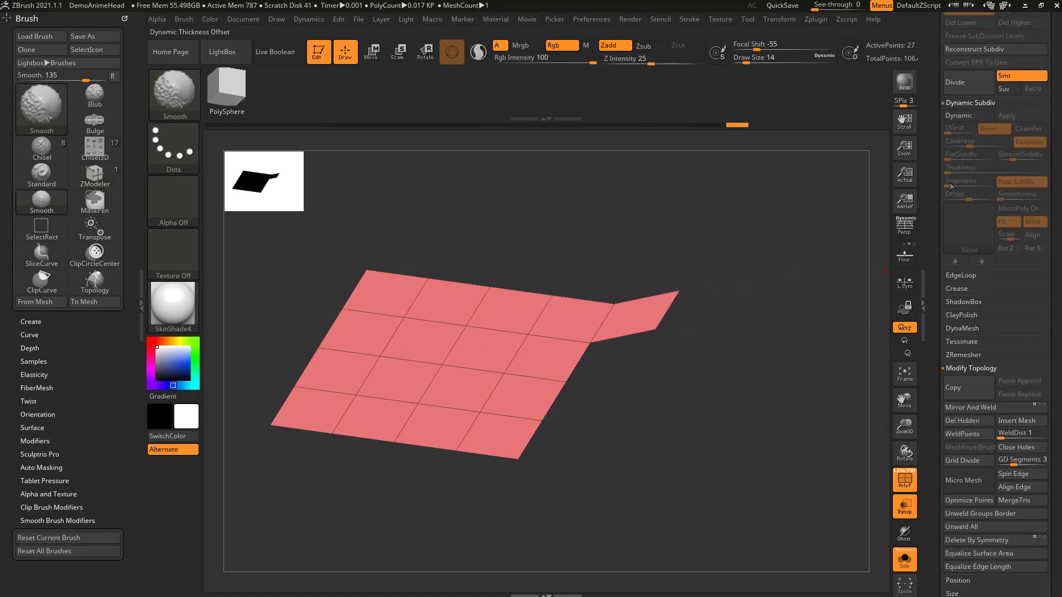
left_click_drag(784, 270, 796, 245, "alt")
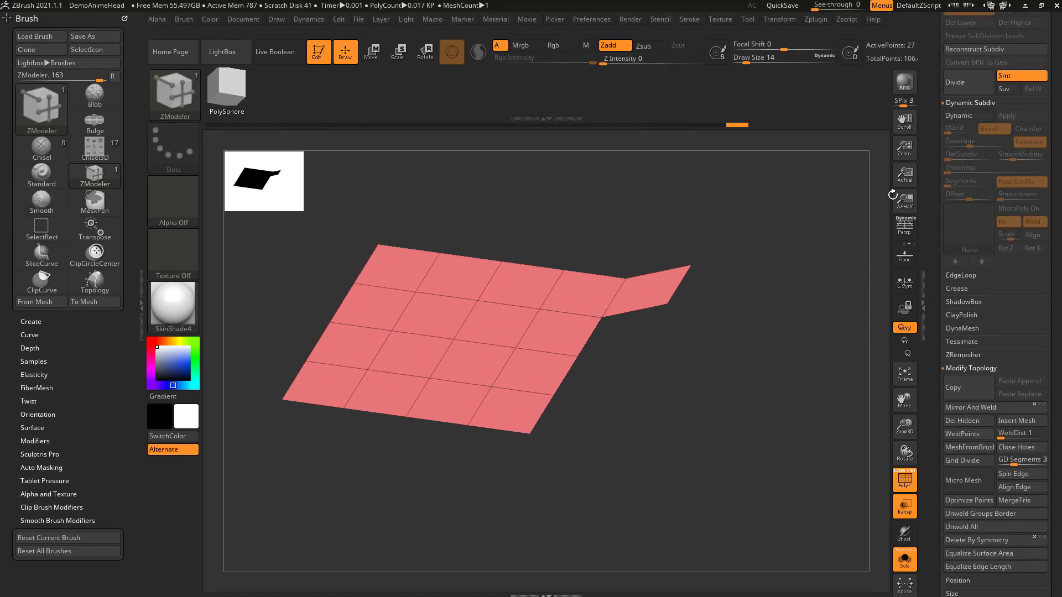
left_click(969, 116)
left_click_drag(1015, 156, 982, 172)
left_click_drag(774, 382, 772, 356)
Step: Try extruding the border edge beside the new face, first joined to that face and then separately, undoing both
left_click_drag(618, 332, 652, 335)
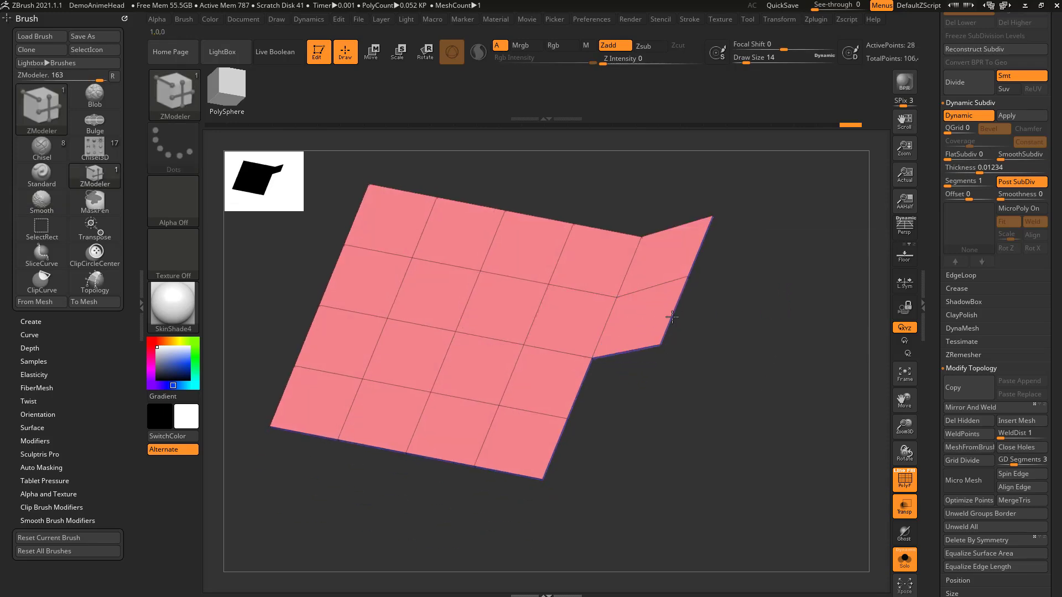
key("ctrl+z")
left_click_drag(604, 326, 685, 423)
left_click_drag(761, 392, 747, 298)
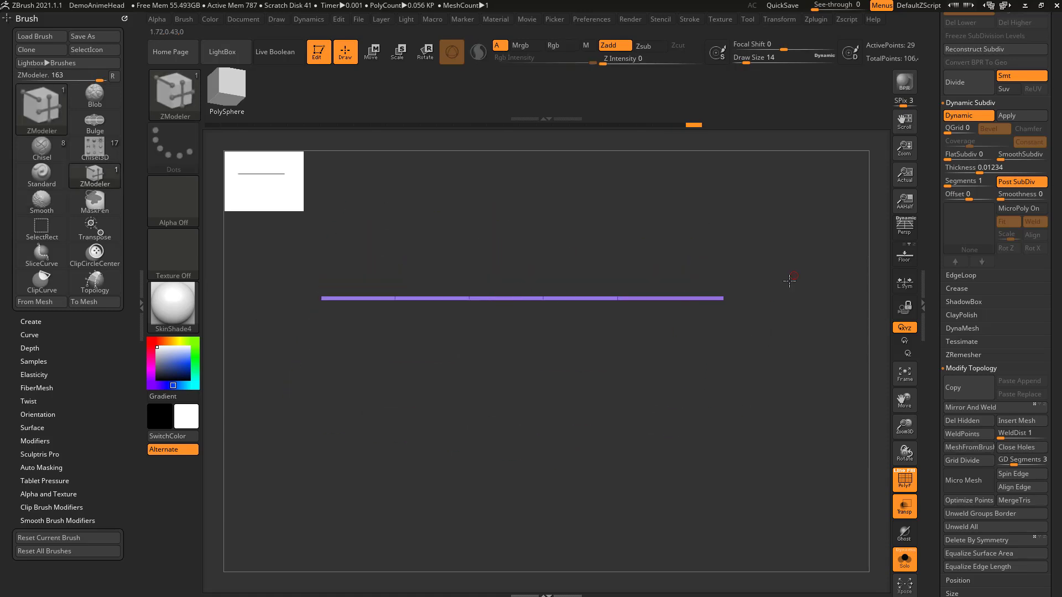
left_click_drag(794, 272, 739, 363)
key("ctrl+z")
Step: Extrude the border edge beside the new face downward and outward into a stepped strip using snapped angles
key("space")
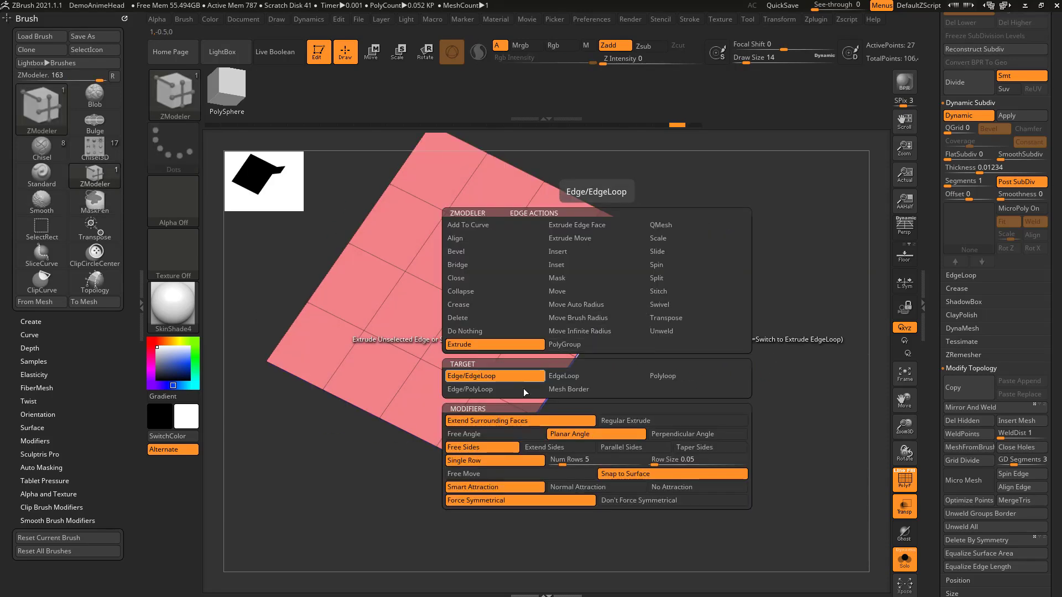
mouse_move(592, 338)
left_mouse_down()
mouse_move(646, 355)
mouse_move(630, 350)
mouse_move(626, 413)
mouse_move(704, 375)
mouse_move(674, 423)
mouse_move(648, 397)
mouse_move(719, 347)
left_mouse_up()
key("shift")
left_click_drag(644, 406, 721, 509)
left_click_drag(791, 421, 758, 373, "shift")
left_click_drag(710, 427, 786, 428)
Step: Undo the stepped extrusions, the Dynamic Subdiv thickness and the first extruded face, restoring the plain 4 by 4 plane
key("ctrl+z")
key("ctrl+z")
key("ctrl+z")
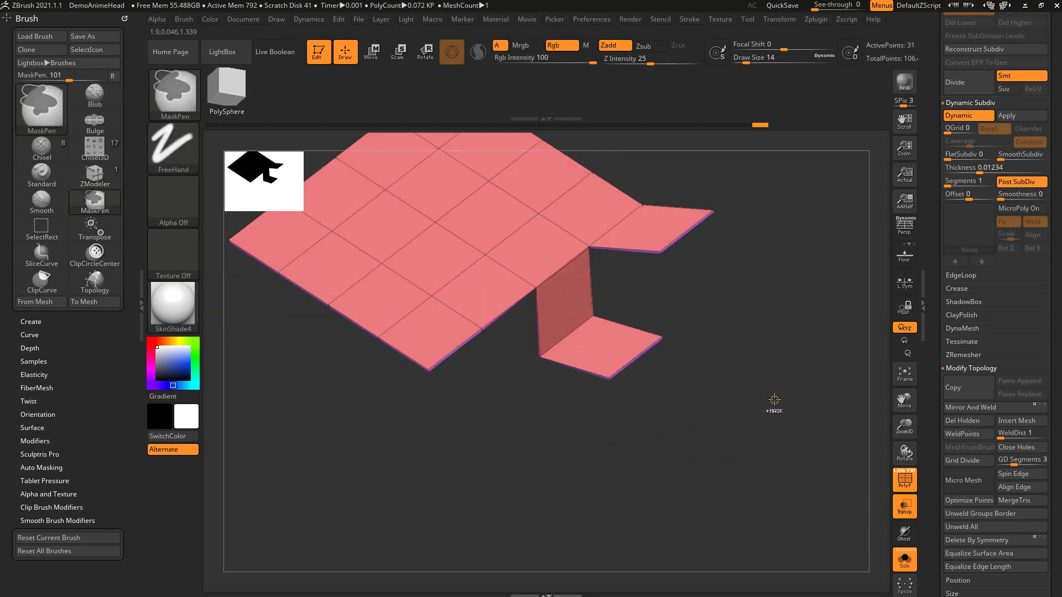
key("ctrl+z")
key("ctrl+z")
key("ctrl+z")
key("ctrl+z")
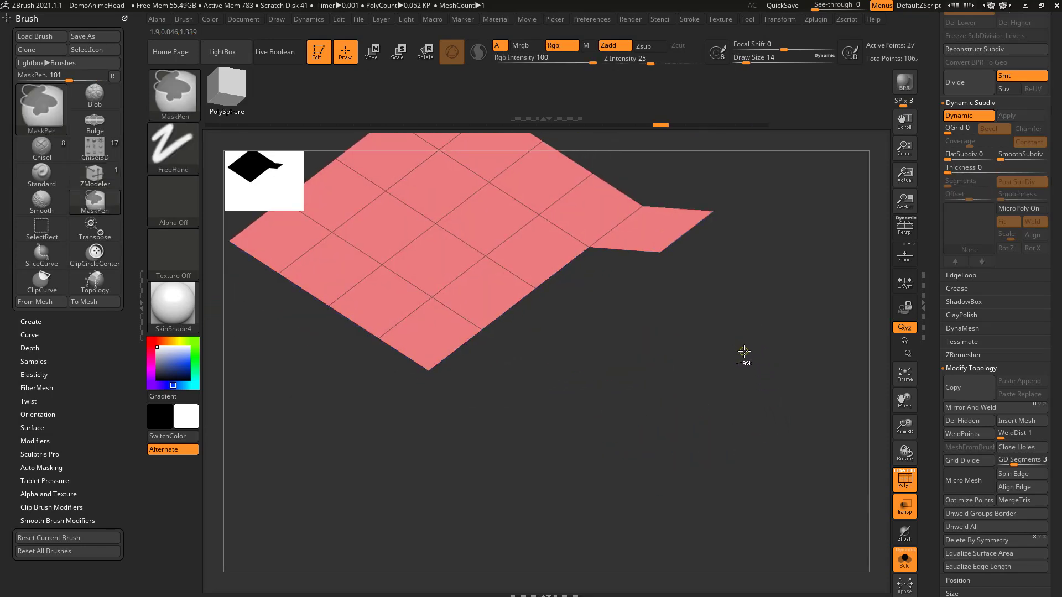
key("b")
key("z")
key("m")
key("ctrl+z")
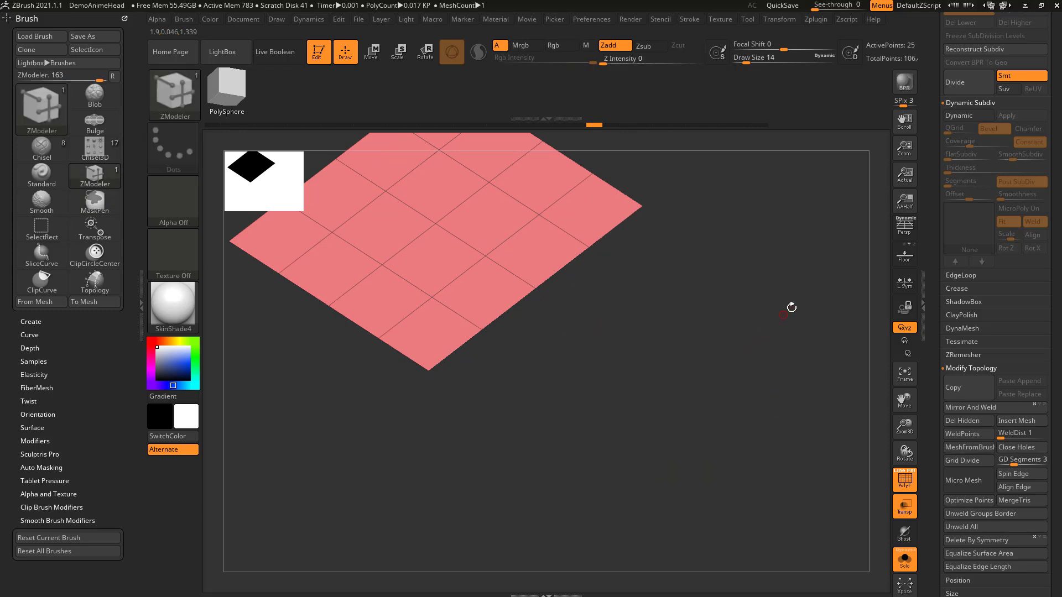
Step: Enable Dynamic Subdiv on the plain plane with a thickness of 0.01072
left_click(955, 116)
left_click_drag(1012, 157, 972, 168)
left_click(968, 168)
left_click_drag(731, 302, 768, 289, "alt")
left_click_drag(972, 170, 978, 169)
left_click_drag(771, 250, 772, 290)
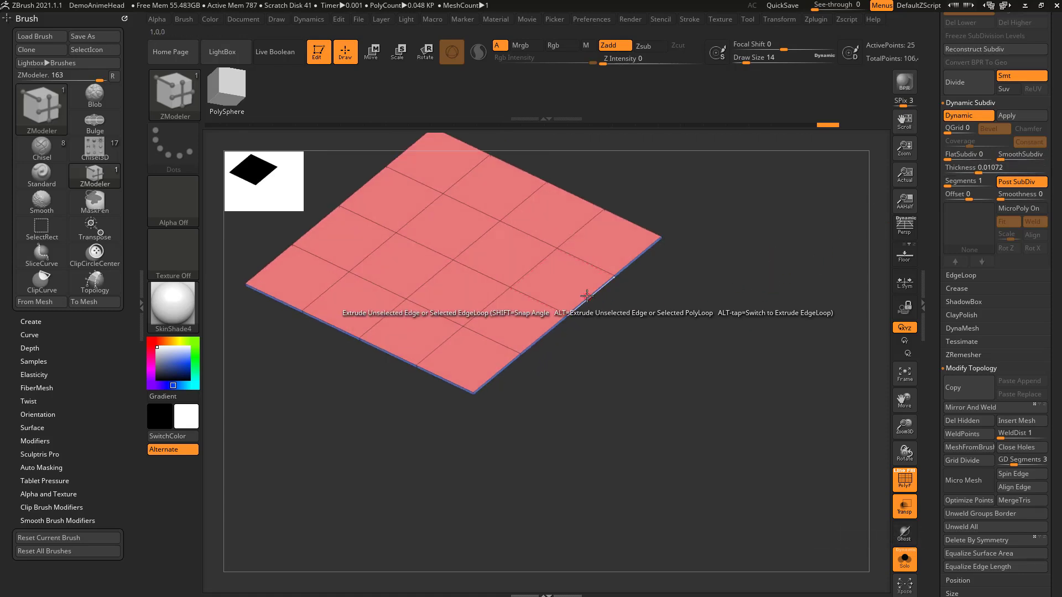
Step: Try extruding a middle edge of the right border while toggling between snapped and free angles, and undo it
key("space")
left_click_drag(591, 298, 640, 340)
key("shift")
key("shift")
key("shift")
key("shift")
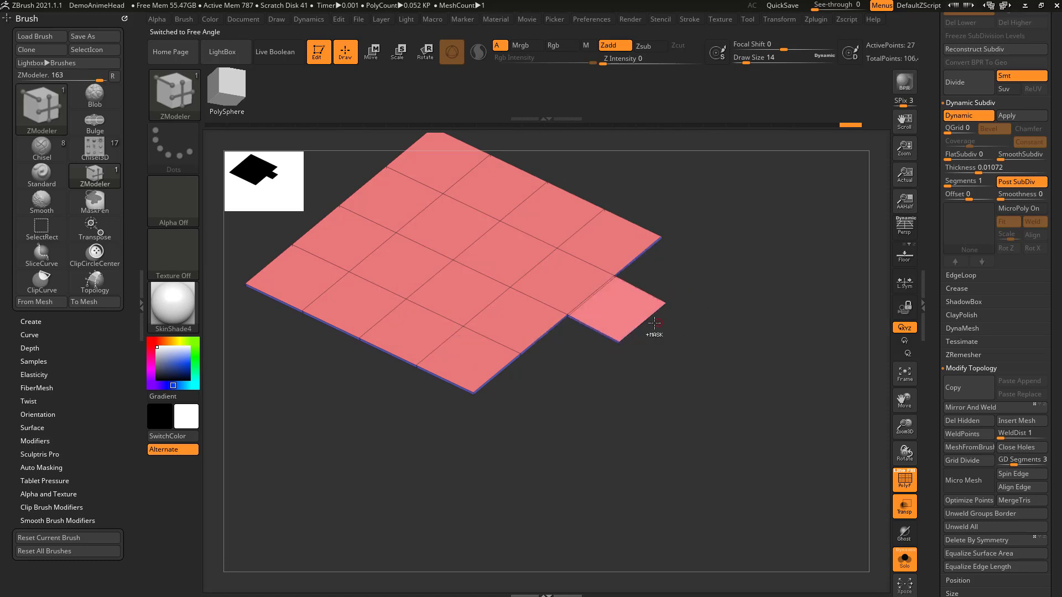
key("ctrl+z")
Step: Set the edge extrusion to Taper Sides and extrude the plane's whole right border at Planar Angle
key("space")
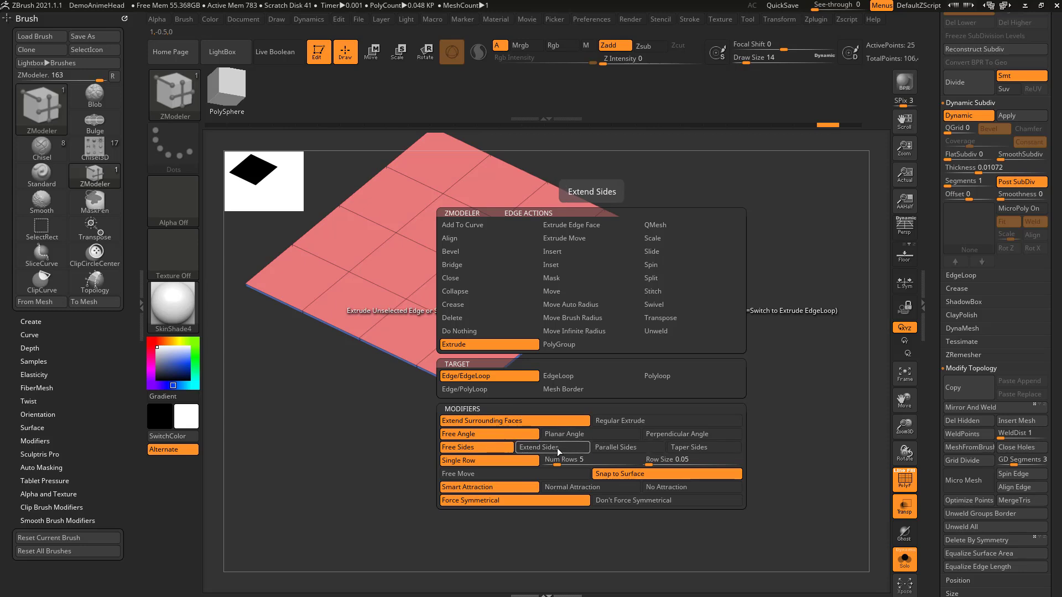
left_click(695, 447)
left_click_drag(555, 327, 562, 406)
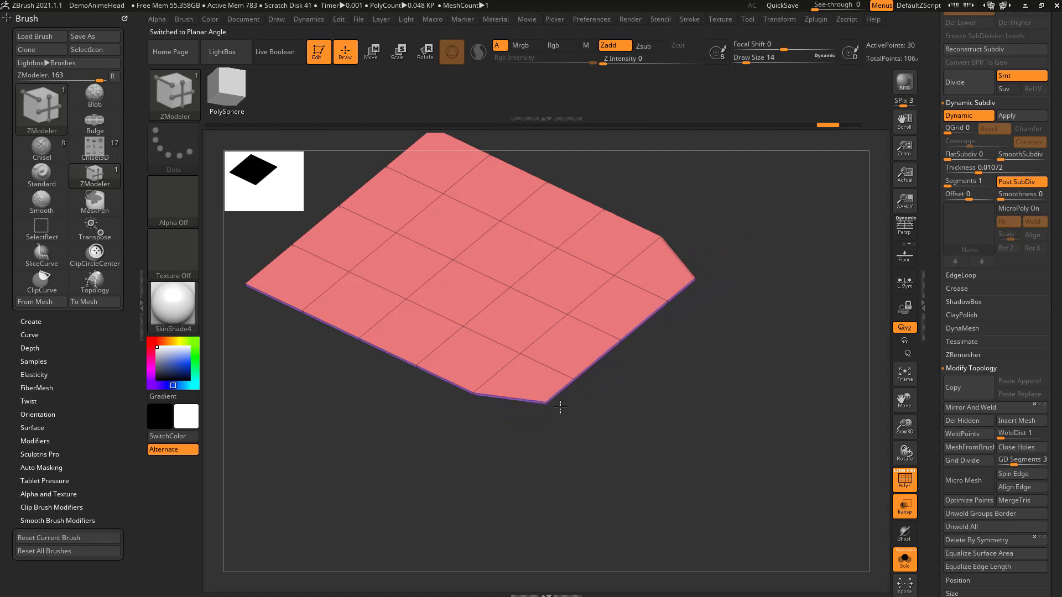
Step: Try the Free Sides modifier with an EdgeLoop extrusion on the tapered end, and undo it
left_click_drag(631, 368, 624, 391)
right_click(623, 391)
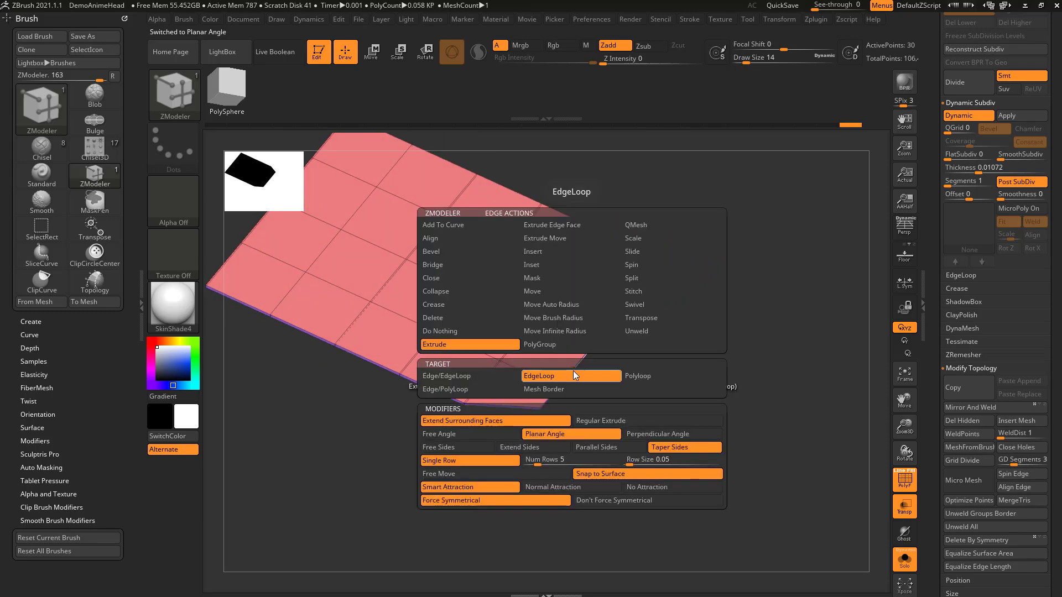
left_click(515, 448)
left_click(470, 447)
left_click_drag(575, 369, 668, 291)
key("ctrl+z")
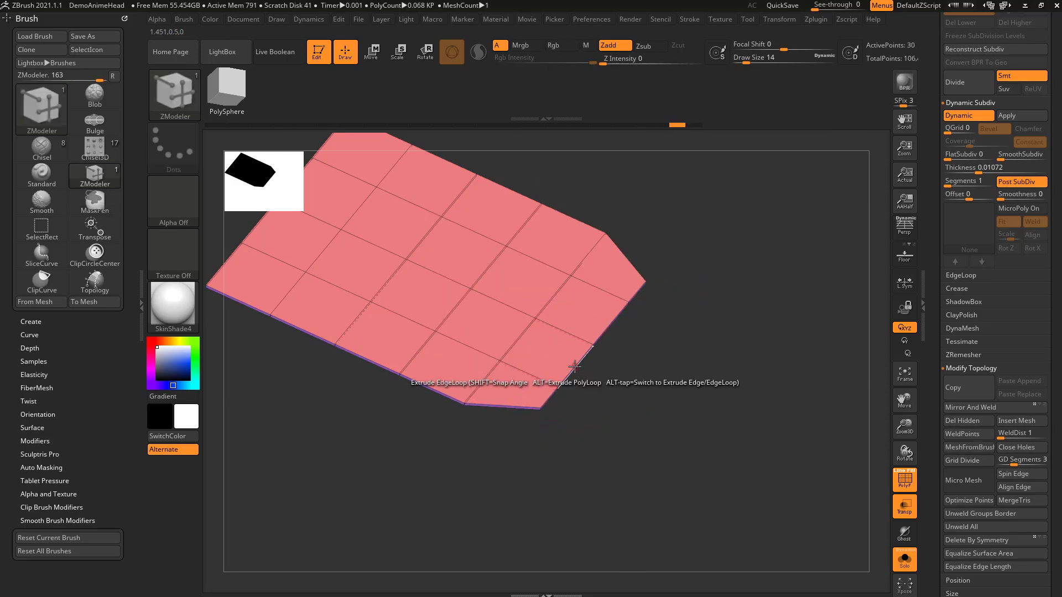
Step: Try repeated EdgeLoop extrusions with Extend Sides on the tapered end, and undo them
right_click(575, 358)
left_click_drag(581, 367, 640, 298)
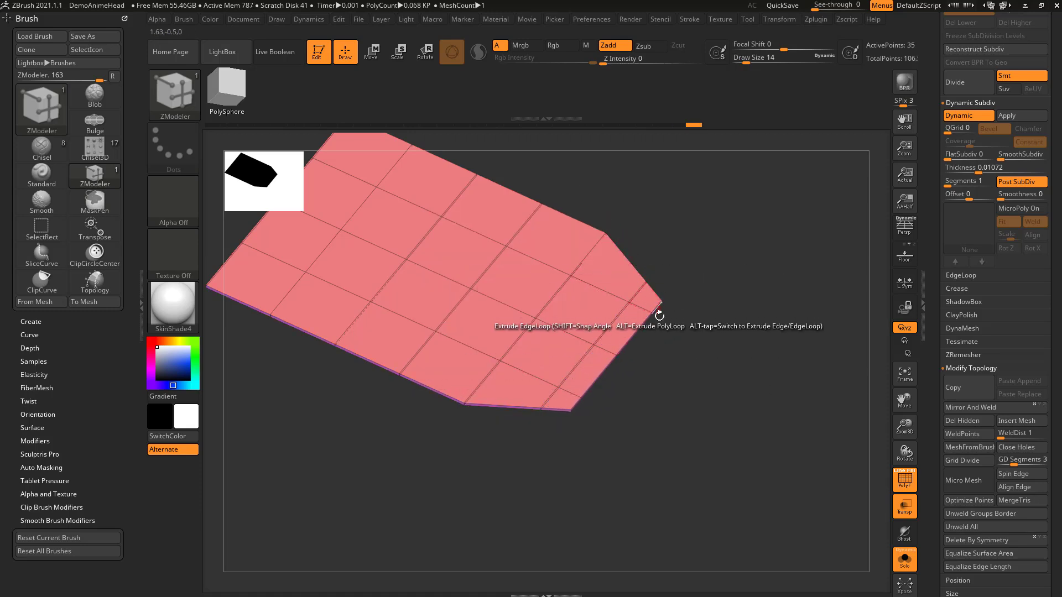
left_click_drag(575, 404, 647, 404)
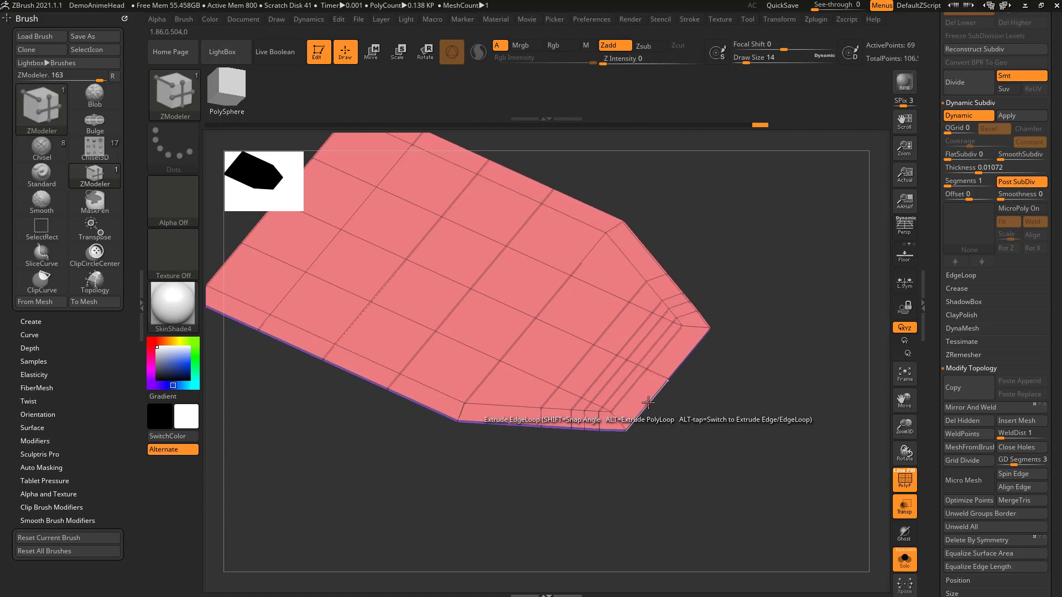
key("ctrl+z")
key("ctrl+z")
key("ctrl+z")
key("ctrl+z")
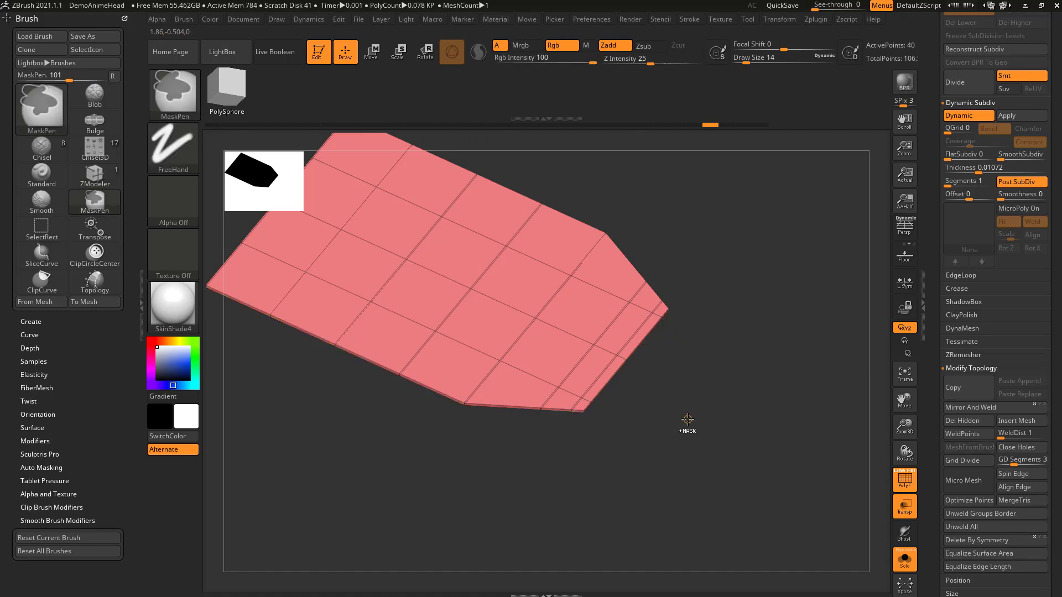
Step: Try Parallel Sides extrusions on the tapered end, and undo back to the plain plane
key("space")
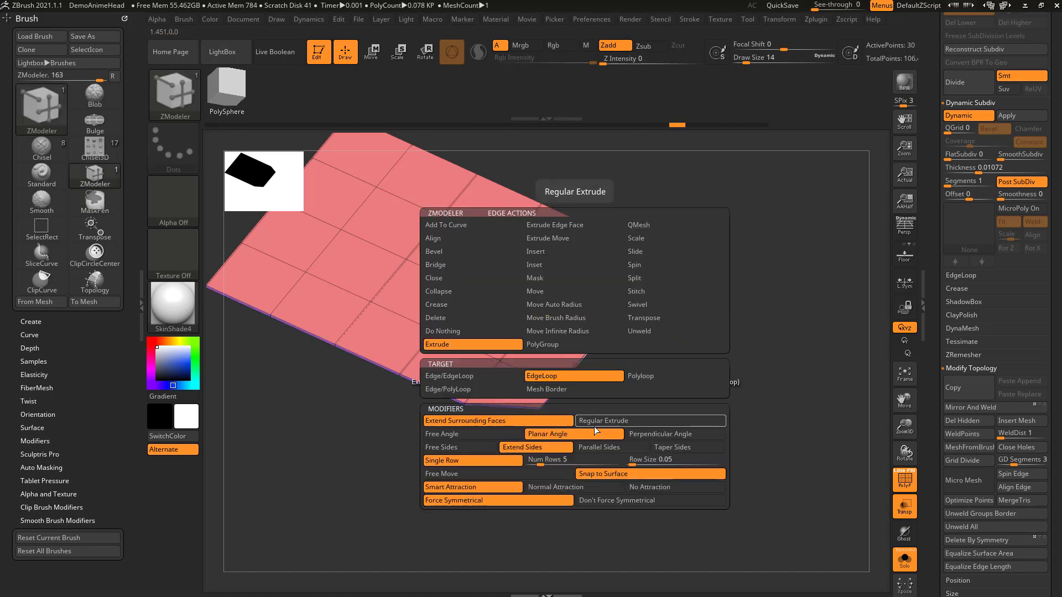
left_click_drag(581, 362, 607, 375)
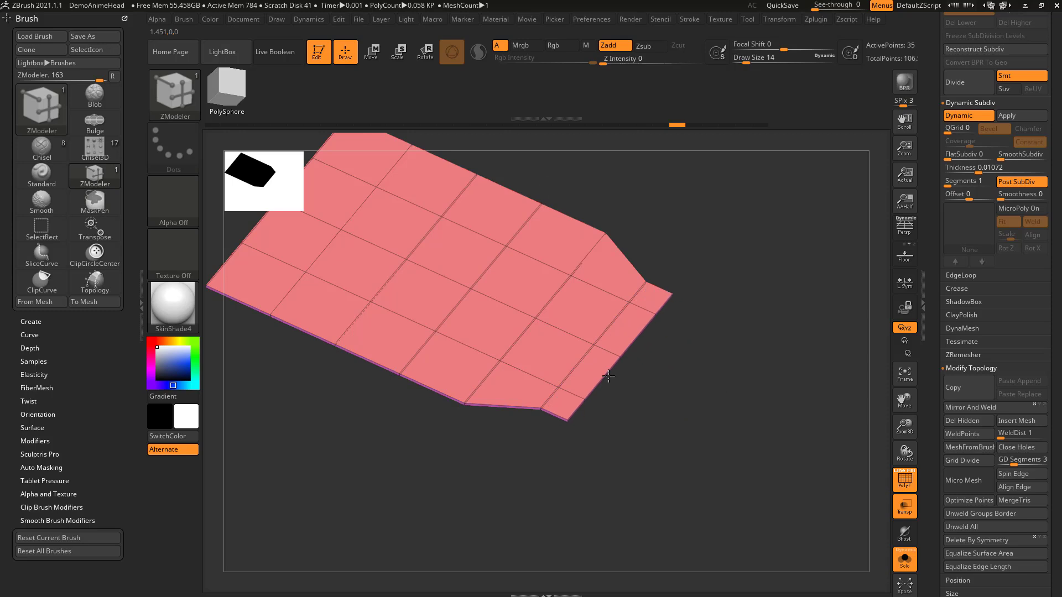
key("ctrl+z")
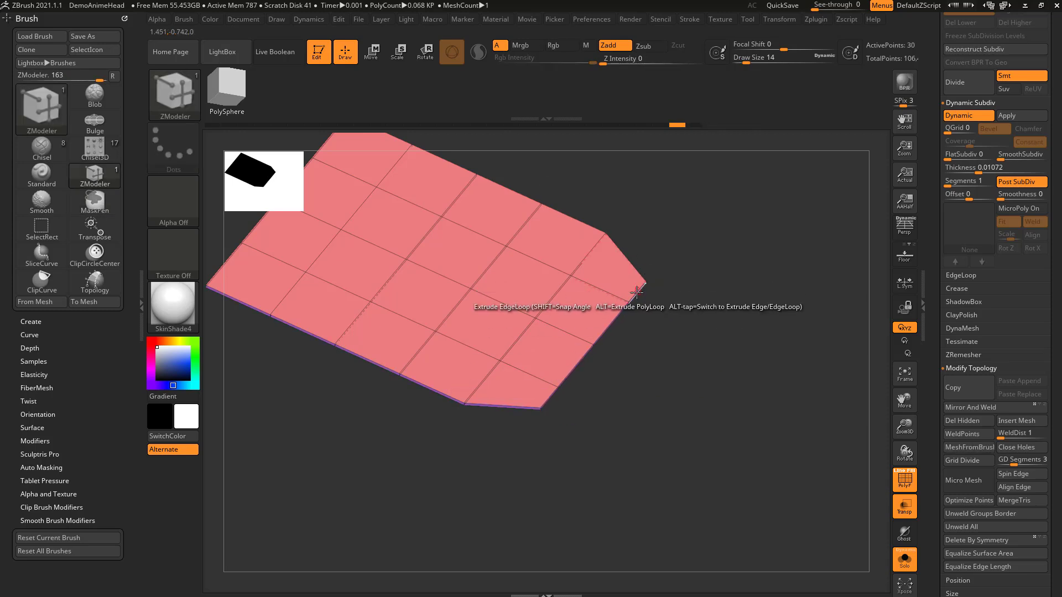
left_click_drag(591, 398, 620, 366)
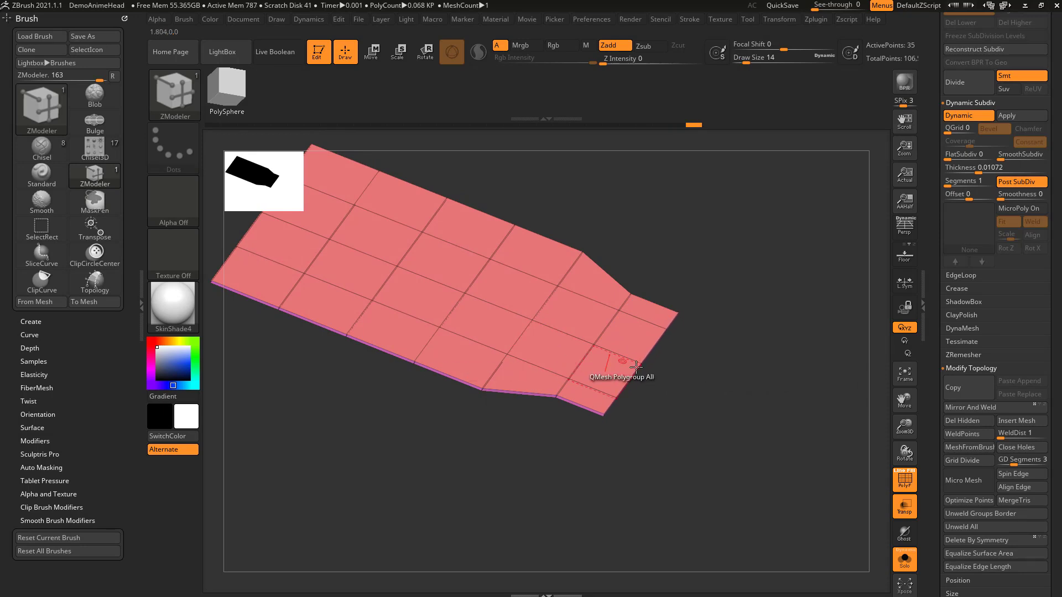
key("ctrl+z")
Step: Extrude the plane's border downward into block sides and extrude one of the block's lower edges outward
key("ctrl+z")
mouse_move(635, 367)
left_mouse_down()
mouse_move(505, 334)
mouse_move(540, 357)
mouse_move(509, 411)
mouse_move(508, 400)
mouse_move(522, 405)
mouse_move(552, 450)
left_mouse_up()
key("ctrl+z")
left_click_drag(528, 385, 548, 405)
key("shift")
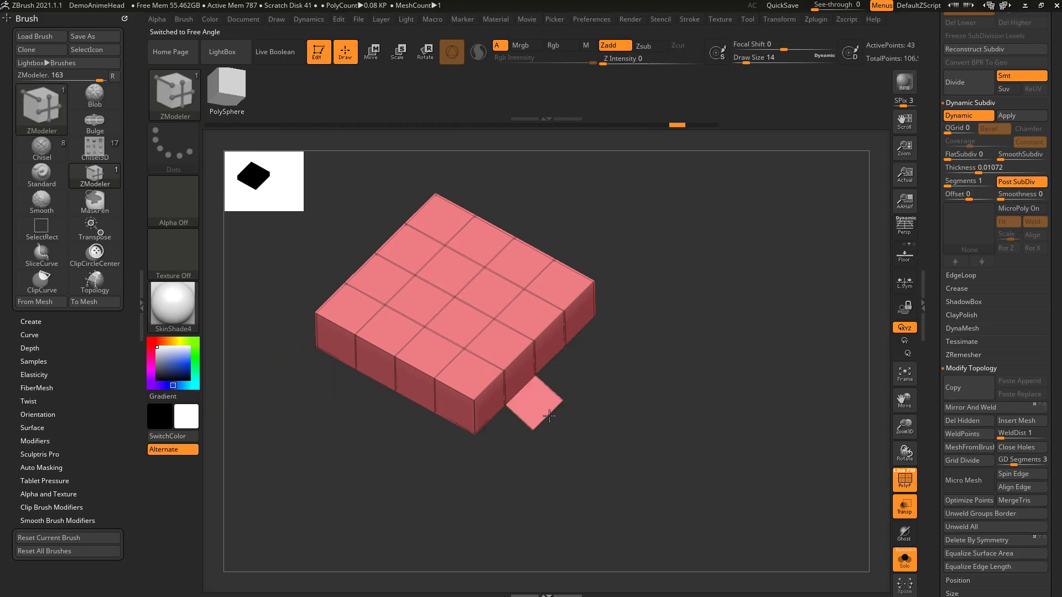
Step: Continue extruding the new face's end edge alternately downward and outward to form a stair-stepped strip
key("alt")
left_click_drag(536, 430, 537, 423)
left_click_drag(545, 410, 614, 488)
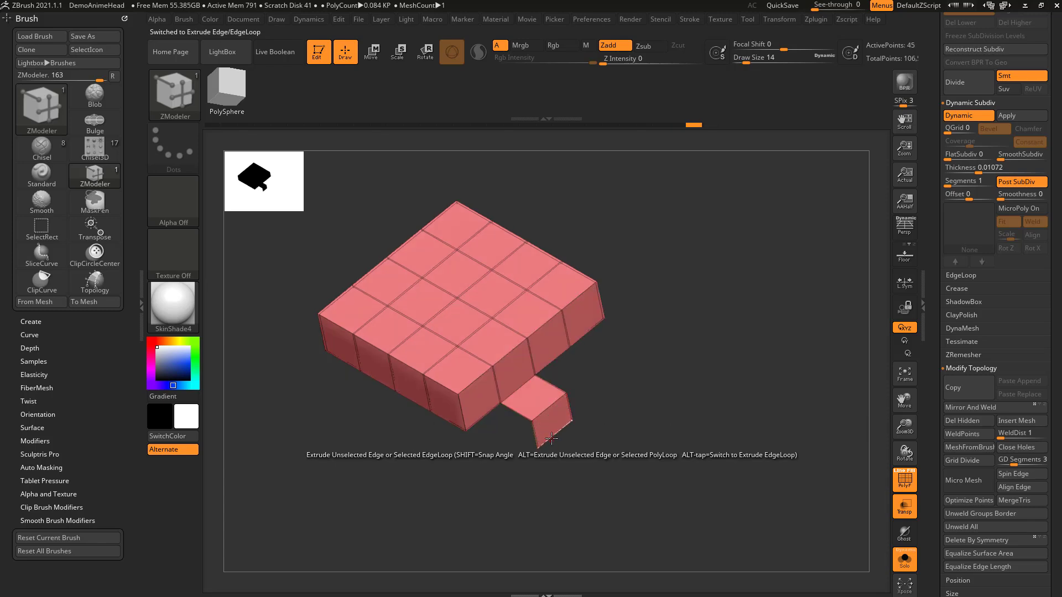
left_click_drag(678, 470, 568, 386)
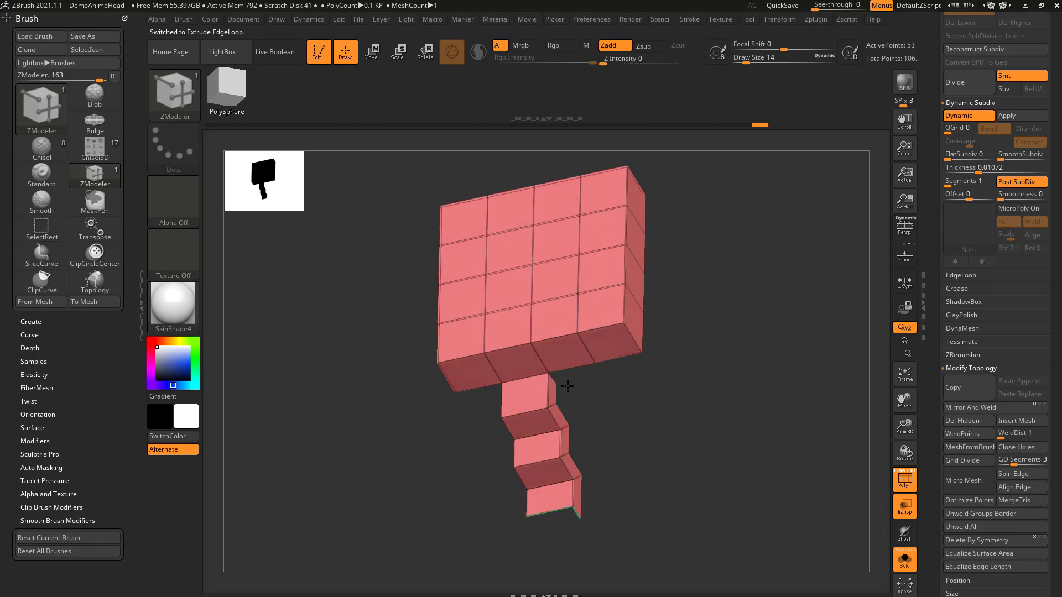
Step: Extrude the stair strip's side edges with Perpendicular Angle and Parallel Sides
left_click_drag(594, 420, 647, 418)
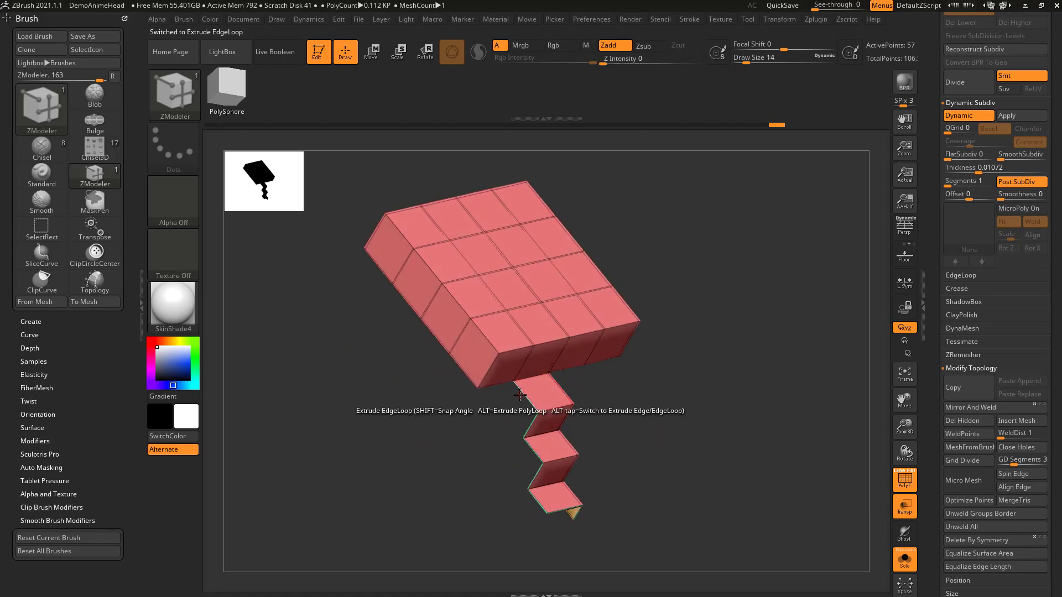
left_click_drag(521, 395, 507, 399)
left_click_drag(678, 401, 642, 420)
left_click_drag(671, 330, 600, 319)
left_click_drag(672, 364, 616, 332)
left_click_drag(673, 426, 731, 398)
left_click_drag(666, 386, 631, 346)
Step: Switch the edge action to Move, try shifting a lower edge on the block's front-left side, and undo it
right_click(564, 348)
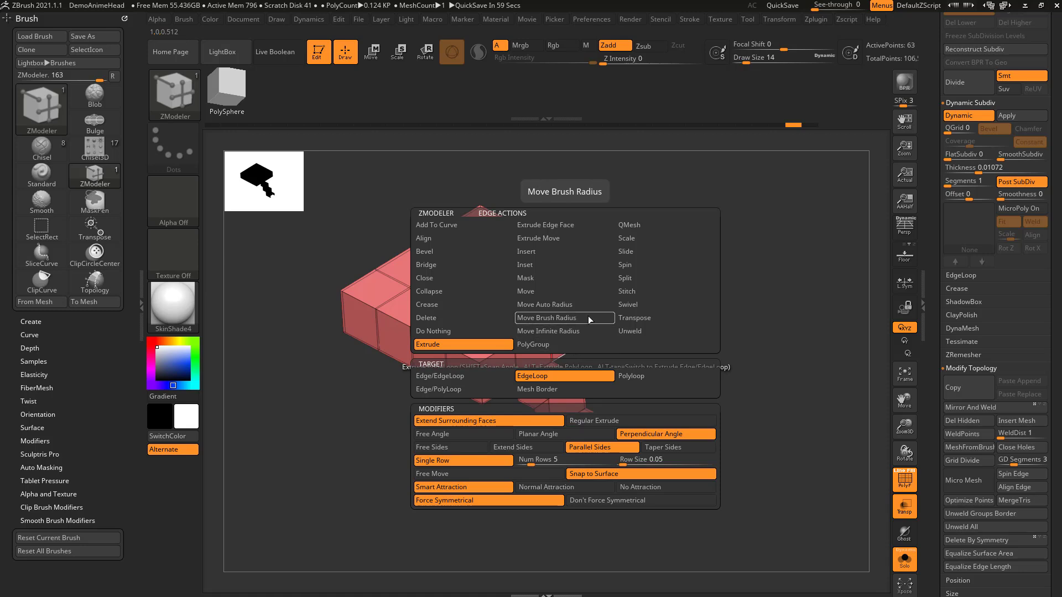
left_click(550, 290)
left_click_drag(398, 361, 365, 381)
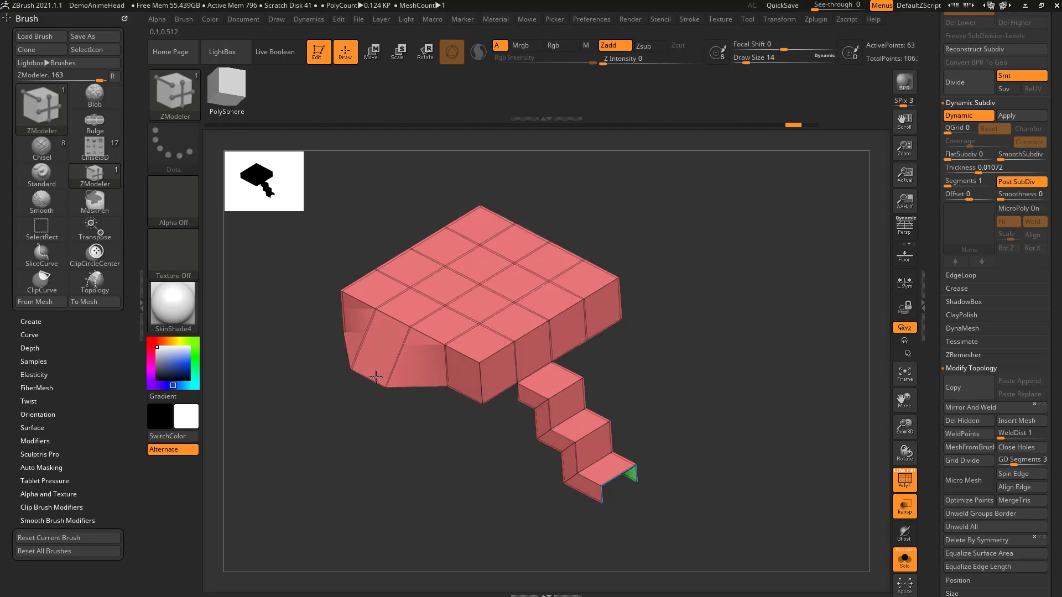
key("ctrl+z")
Step: Set the edge action to Transpose with the Edge target and apply it to an upper edge on the block's front-left side
key("space")
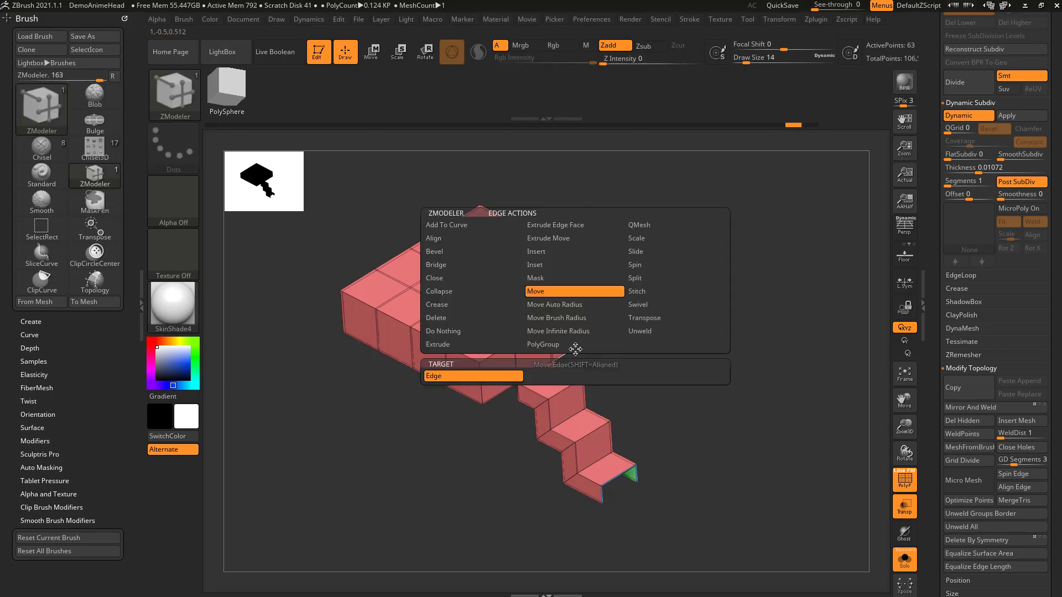
left_click(643, 319)
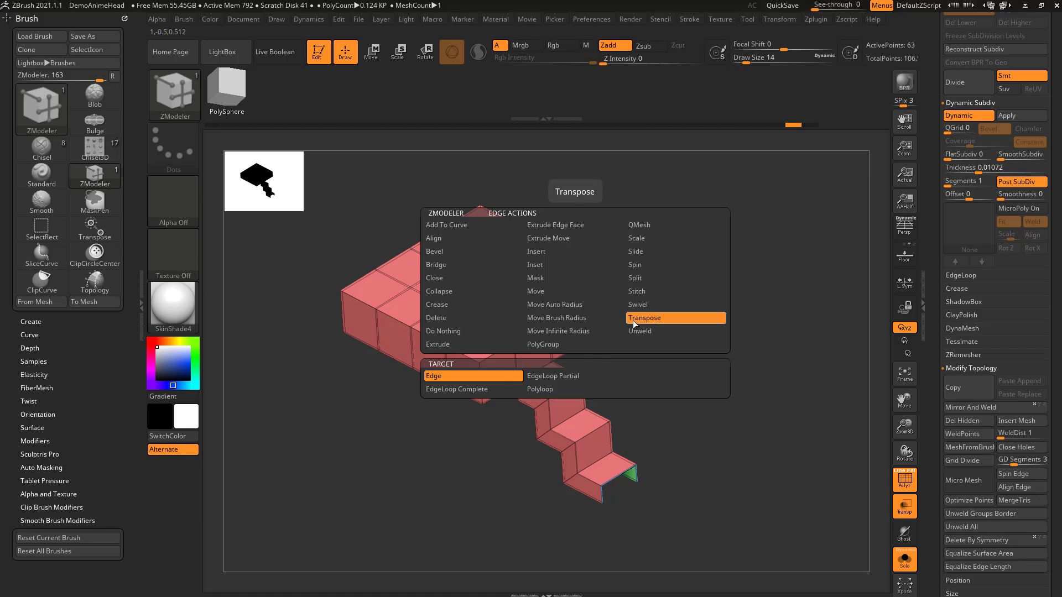
left_click(504, 335)
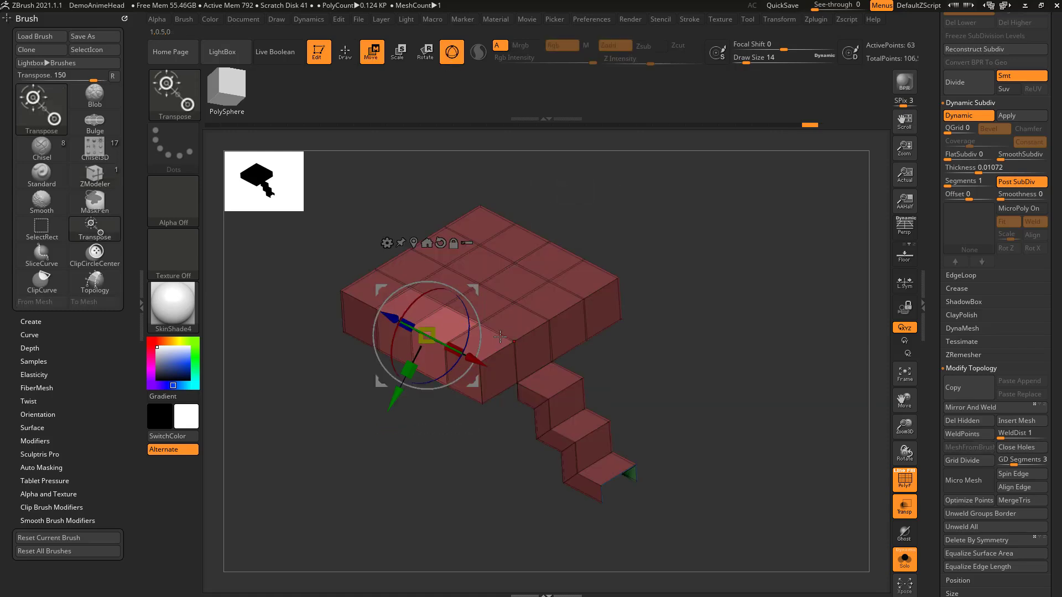
Step: Set the Transpose edge action's target to EdgeLoop Complete and apply it to an upper edge on the block's front-right side
key("q")
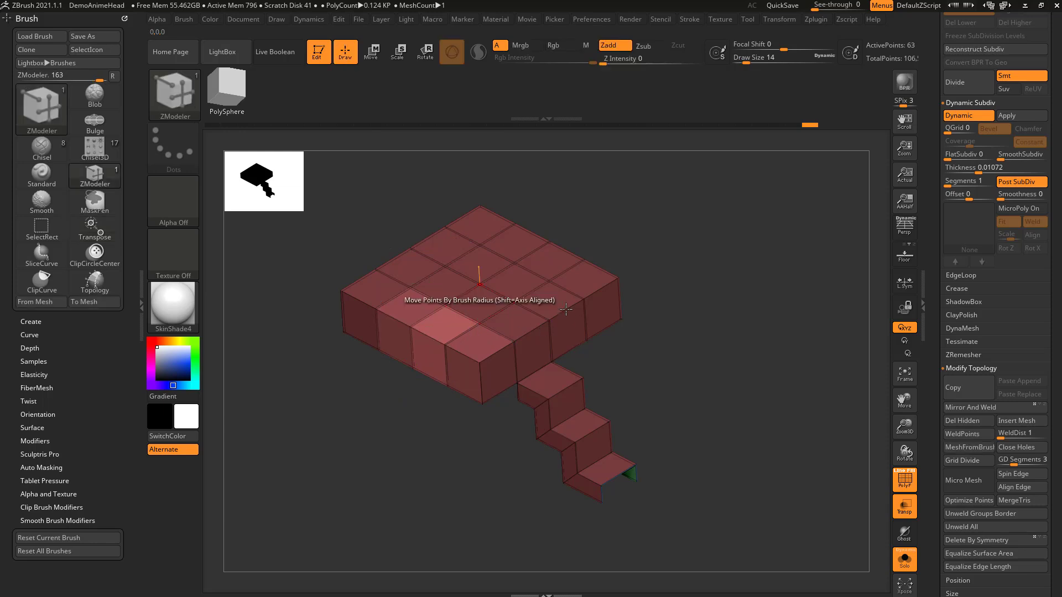
key("w")
key("q")
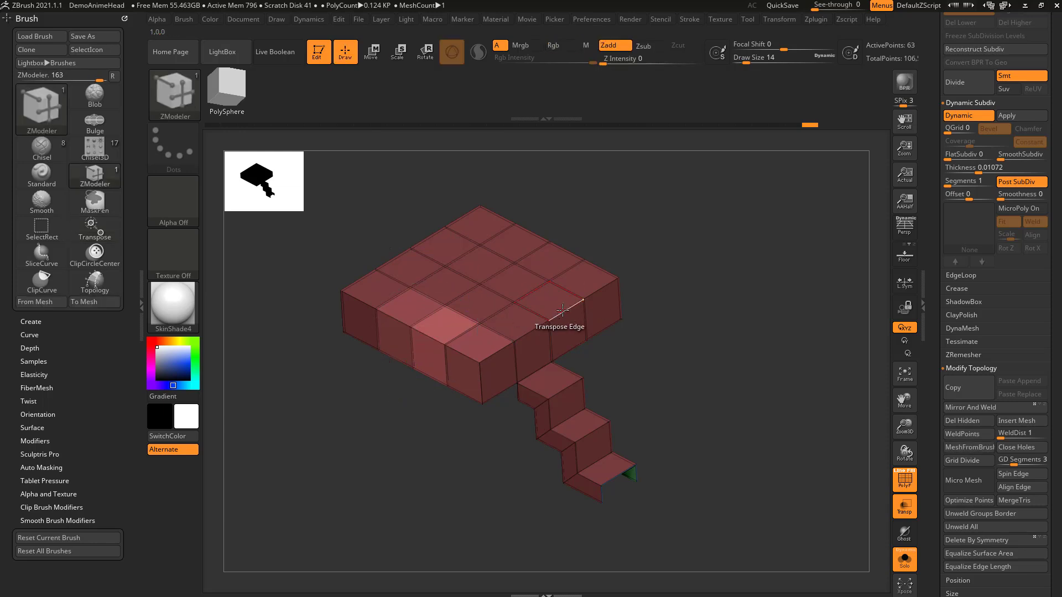
key("space")
left_click(478, 389)
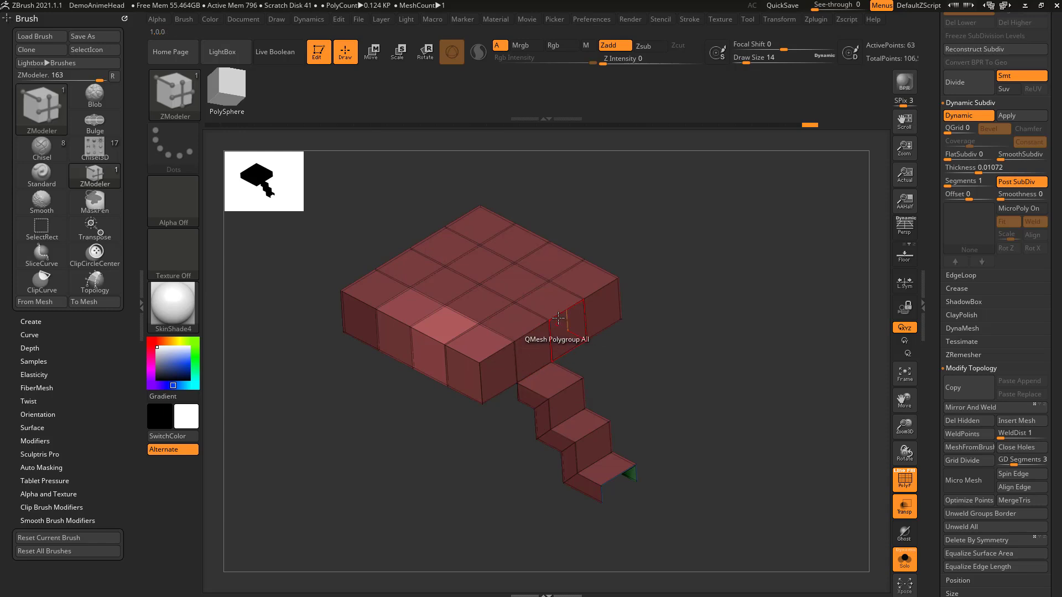
left_click(569, 329)
left_click_drag(665, 306, 627, 342, "alt")
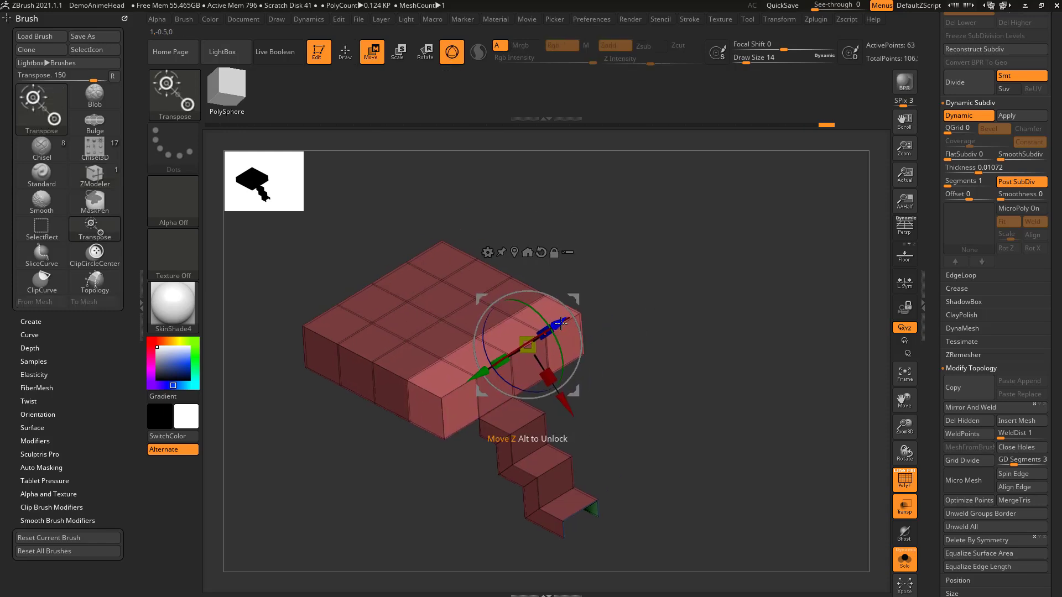
Step: Change the Transpose target to Polyloop and apply it to an edge on the block's front-left side
key("q")
key("space")
left_click(454, 390)
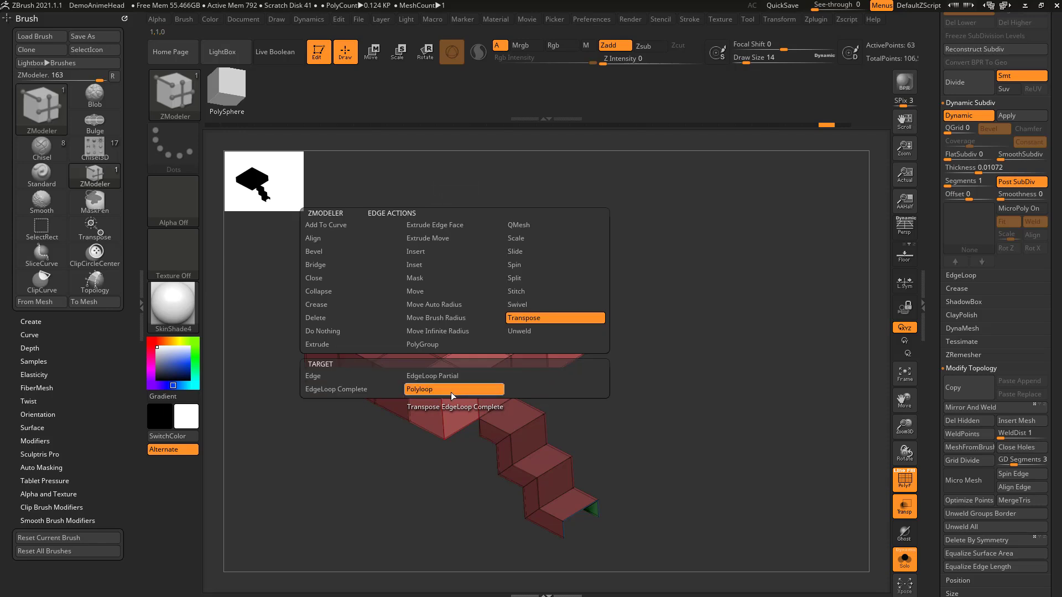
left_click(408, 401)
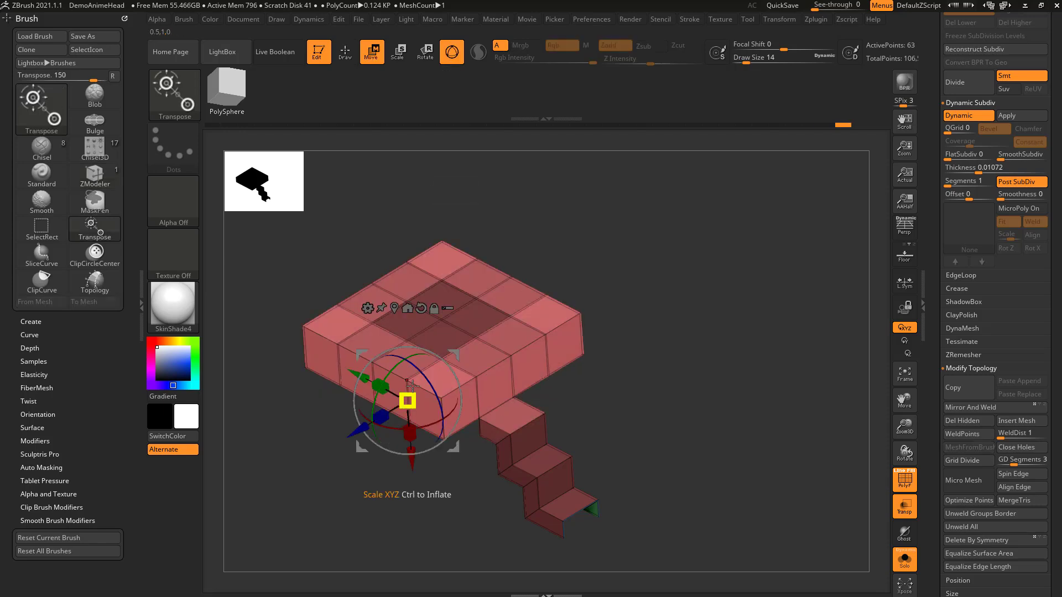
Step: Centre the gizmo on the unmasked polygons, try scaling them, and undo the scaling
left_click(395, 308)
mouse_move(441, 338)
left_mouse_down()
mouse_move(438, 347)
mouse_move(457, 334)
left_mouse_up()
key("ctrl+z")
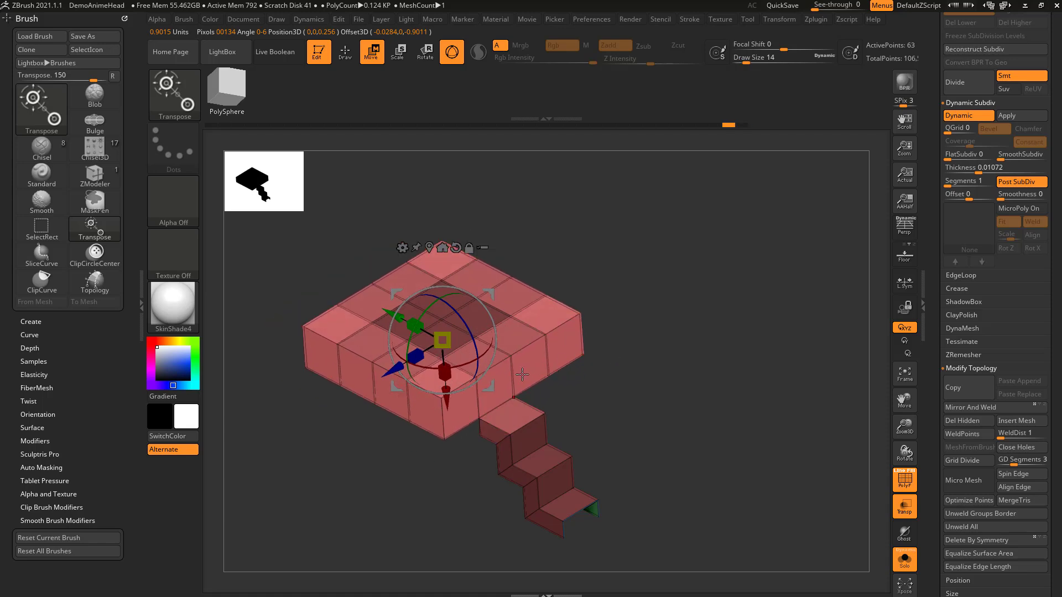
Step: Set the edge action to Scale with the EdgeLoop Complete target and try it on an edge loop of the block
key("q")
key("space")
left_click(588, 241)
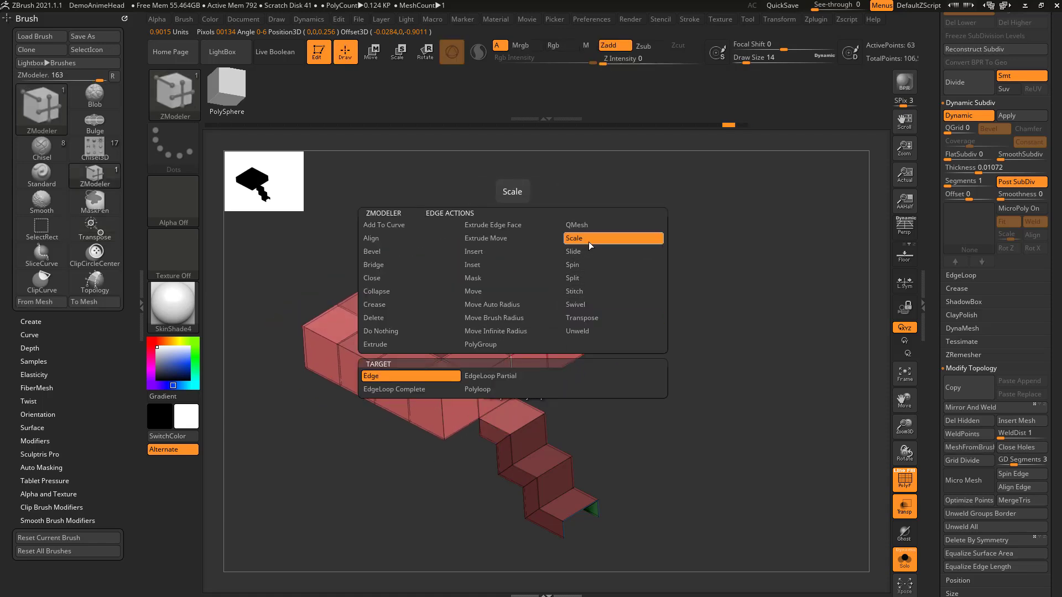
left_click(437, 390)
left_click_drag(474, 381, 514, 357)
left_click_drag(636, 302, 656, 366, "ctrl")
Step: Switch the current tool to Cylinder3D and convert it to a PolyMesh3D
left_click_drag(938, 227, 911, 410)
left_click(971, 162)
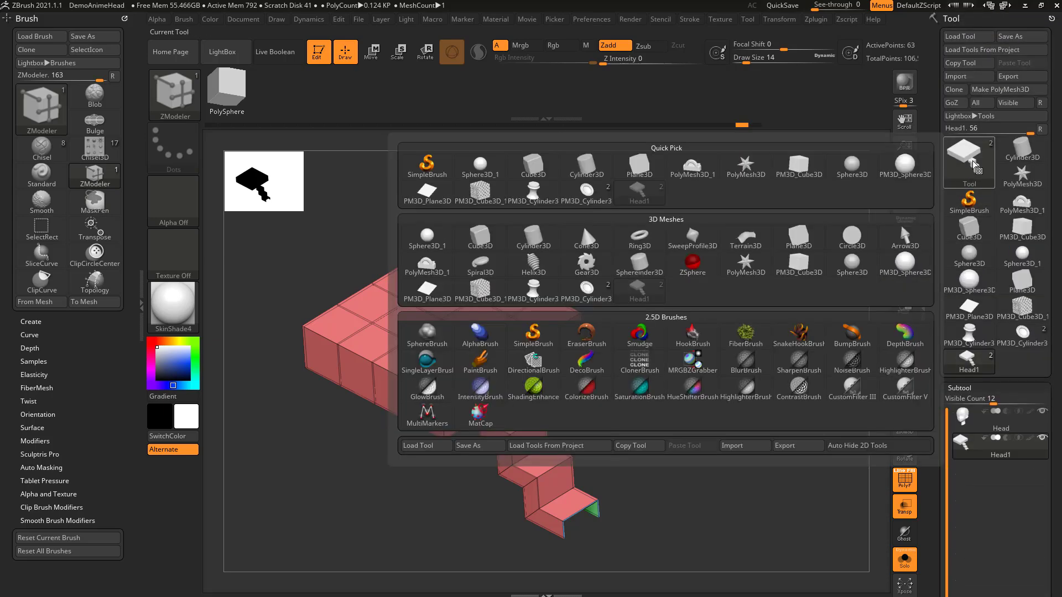
left_click(1017, 145)
left_click(994, 90)
Step: Scale complete edge loops around the cylinder's middle to form two sharp ridges with a valley between them
left_click_drag(718, 253, 760, 274)
right_click(535, 299)
left_click(597, 225)
left_click_drag(567, 263, 569, 231)
left_click_drag(711, 227, 541, 331)
left_click_drag(746, 262, 655, 247)
mouse_move(571, 318)
left_mouse_down()
mouse_move(576, 296)
mouse_move(569, 348)
mouse_move(573, 339)
left_mouse_up()
left_click_drag(639, 237, 730, 244)
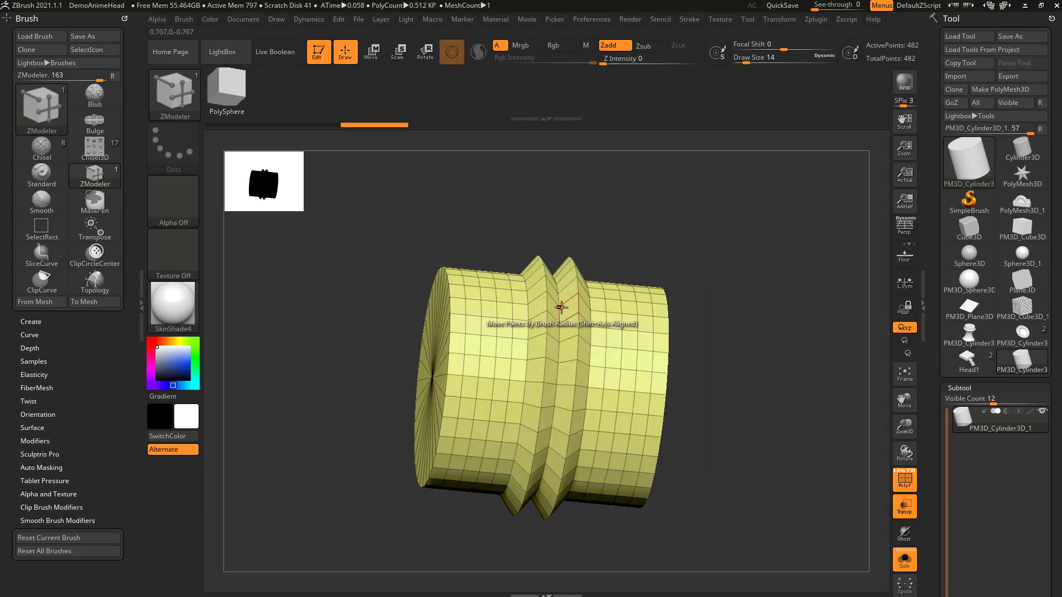
Step: Switch the edge action to Insert, try removing the edge loop between the two ridges, and undo it
key("space")
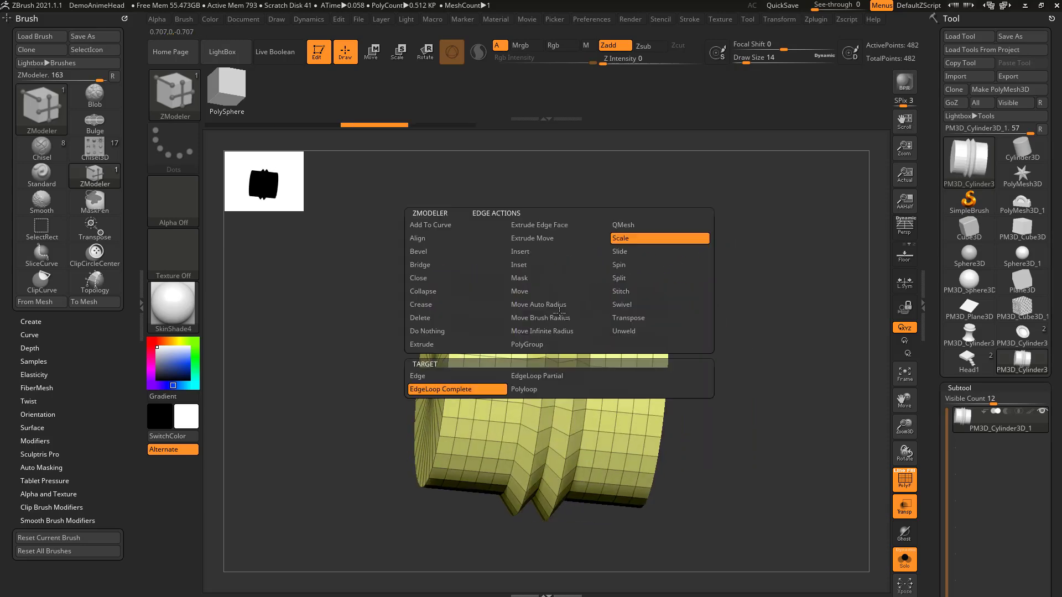
left_click(554, 254)
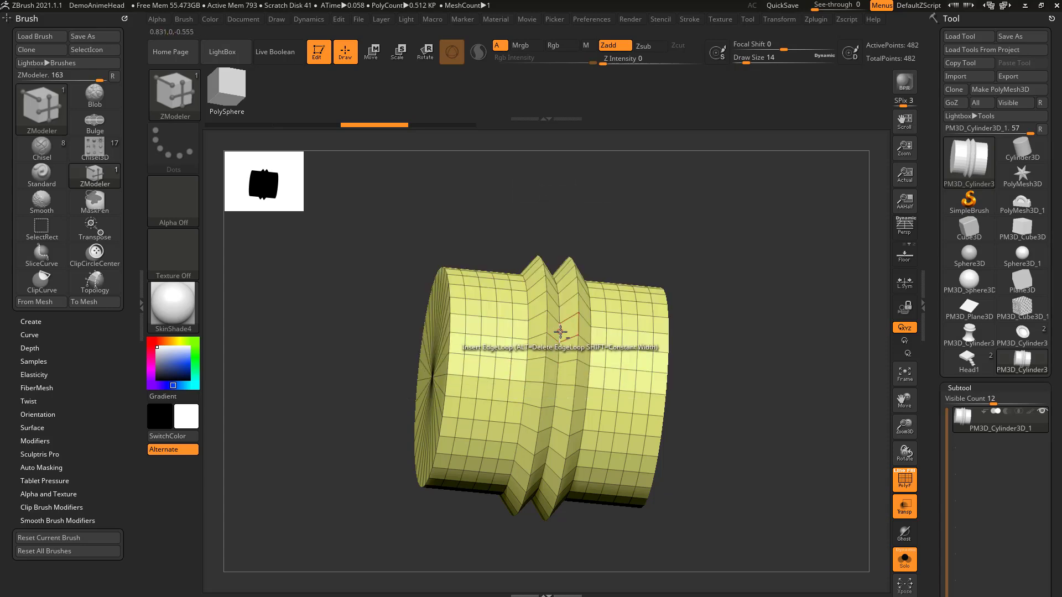
left_click(559, 332, "alt")
left_click_drag(782, 321, 720, 304)
key("ctrl+z")
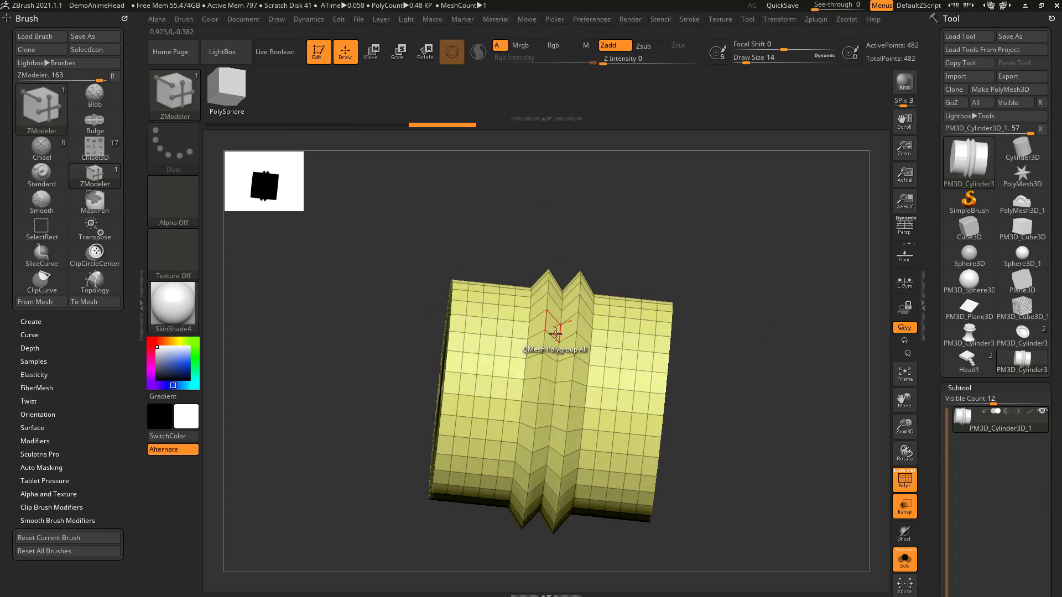
Step: Set the edge action back to Scale with EdgeLoop Complete and scale the valley loop between the ridges outward
key("space")
left_click(631, 244)
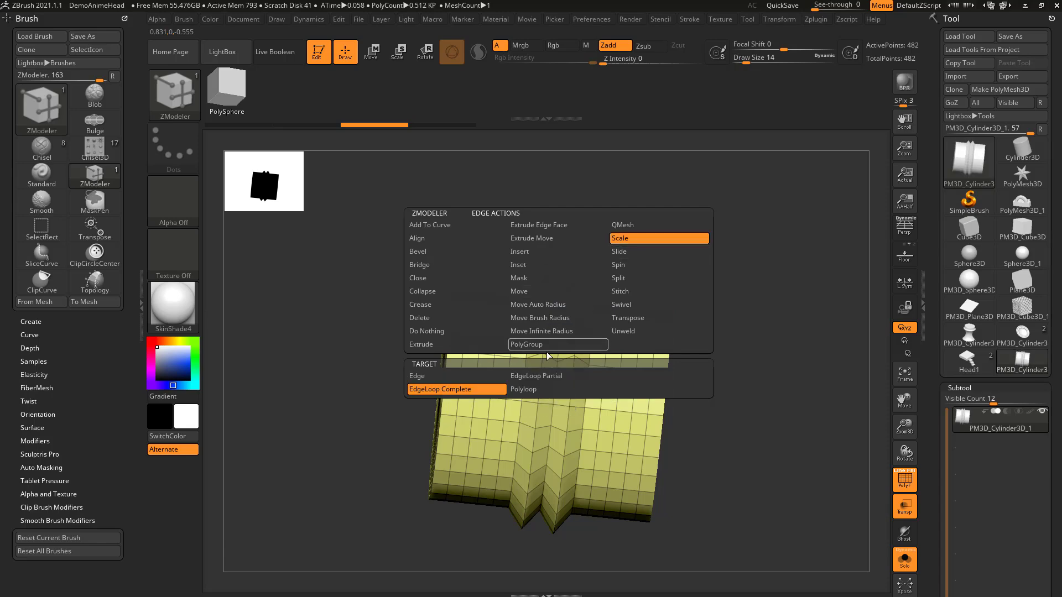
left_click(481, 388)
left_click_drag(561, 331, 636, 329)
Step: Step back and forward through the loop scaling history, ending on a single flat-topped ridge around the cylinder
key("ctrl+z")
key("ctrl+z")
key("ctrl+z")
key("ctrl+z")
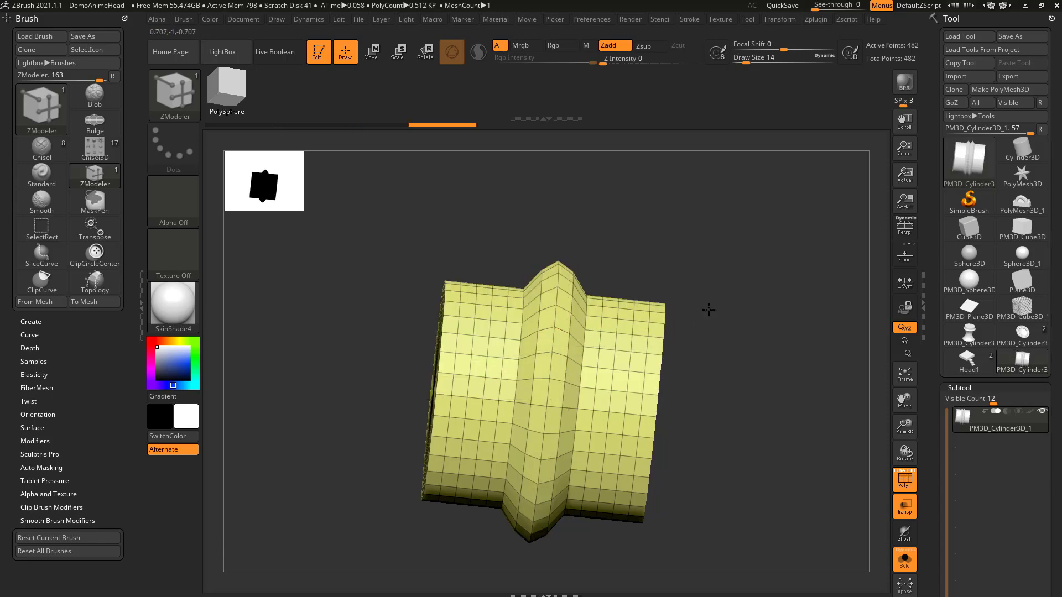
key("ctrl+shift+z")
key("ctrl+shift+z")
key("ctrl+shift+z")
key("ctrl+shift+z")
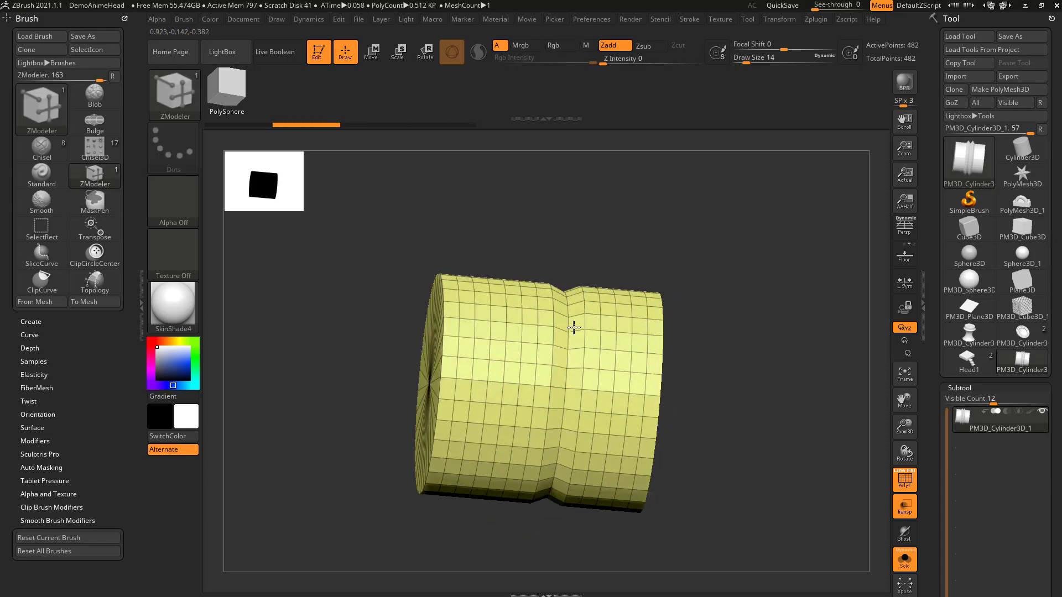
key("ctrl+shift+z")
key("ctrl+shift+z")
left_click_drag(685, 321, 709, 306)
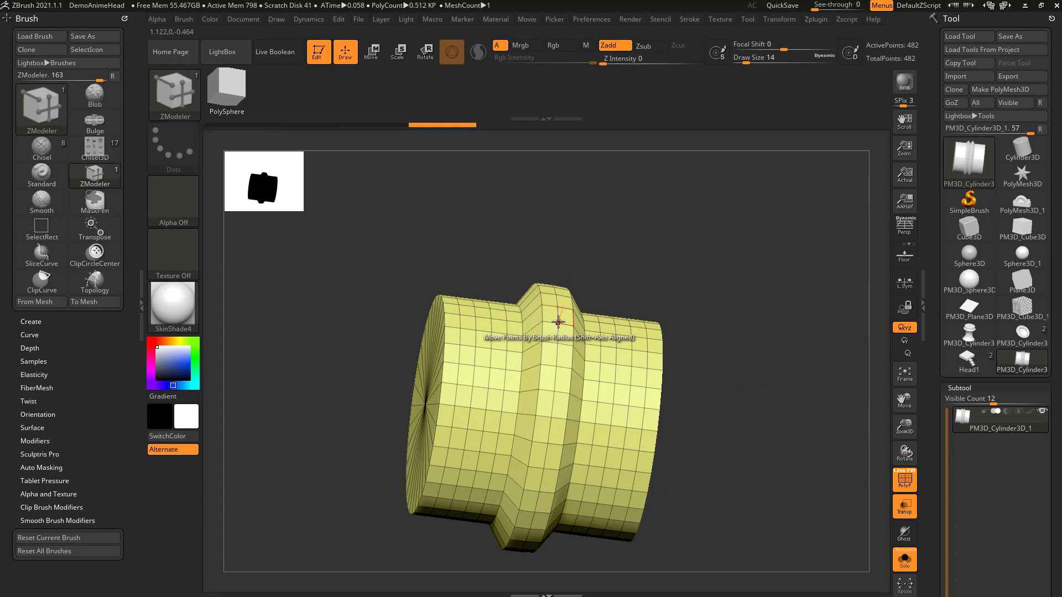
Step: Bevel the ridge's central edge loop using the EdgeLoop Complete target with Single Row and Linear Edge
key("space")
left_click(465, 256)
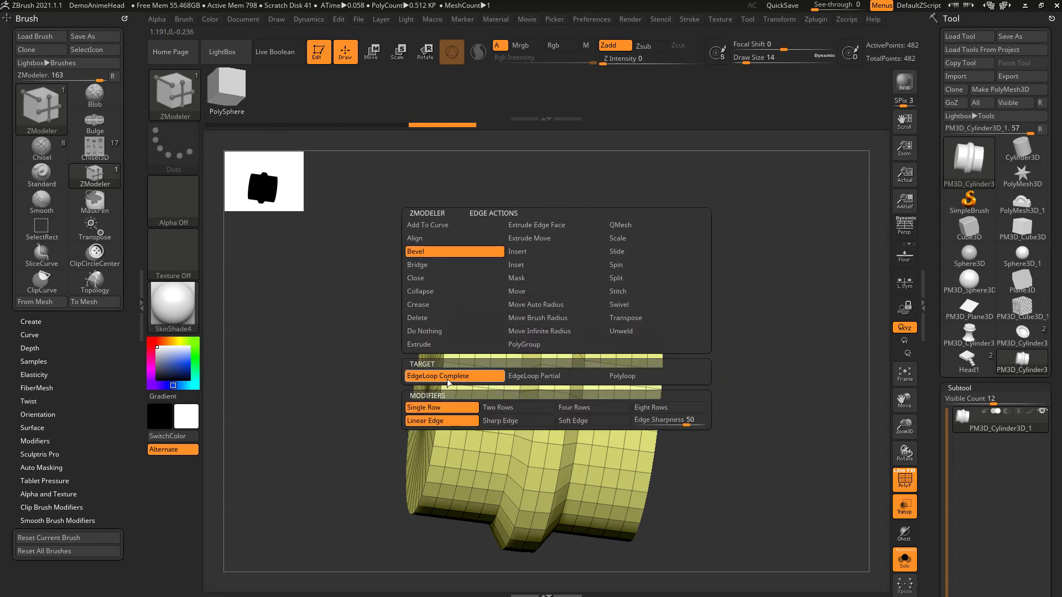
left_click(443, 376)
left_click(564, 308)
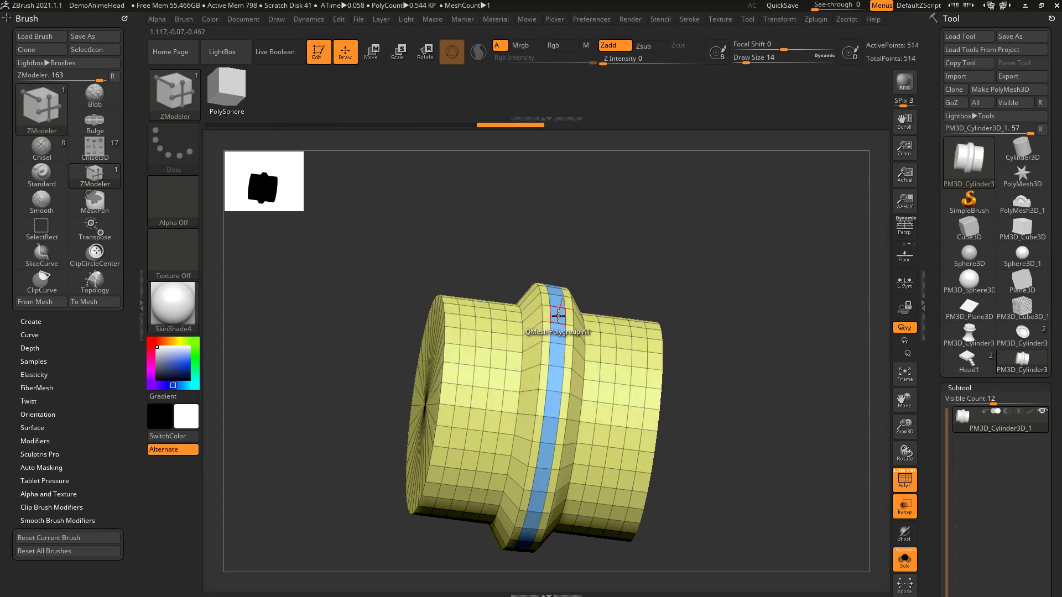
Step: Inset the ridge's blue ring using the polygon Inset action with the Polygroup All target and Inset Region modifier
key("space")
left_click(534, 173)
left_click(635, 296)
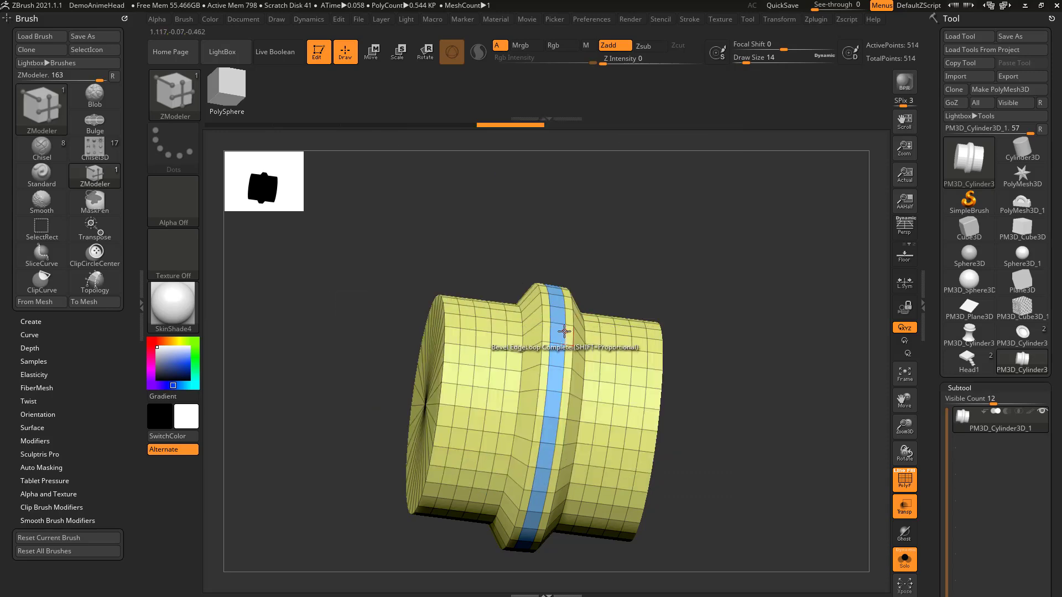
left_click(559, 317)
key("space")
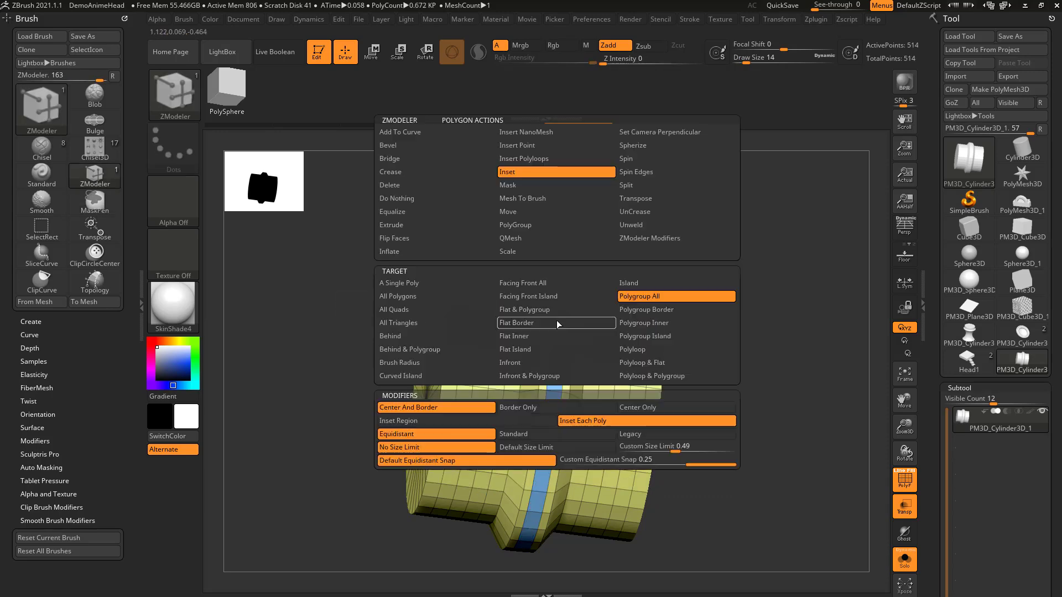
left_click(544, 422)
left_click(557, 310)
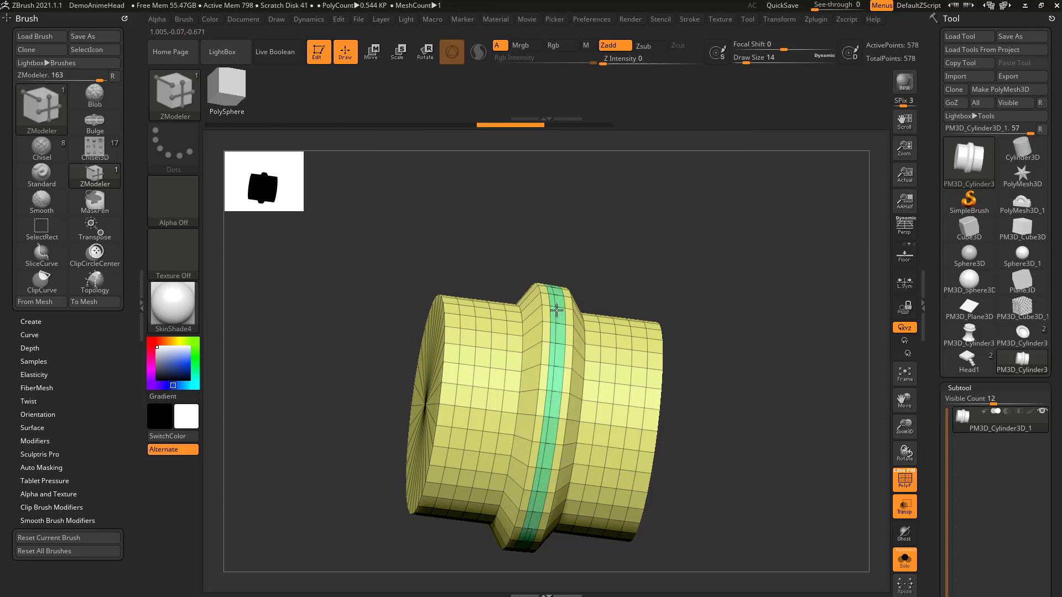
Step: Set the polygon action to QMesh with Polygroup All and push the ridge's inner ring inward to form a groove
key("space")
left_click(528, 241)
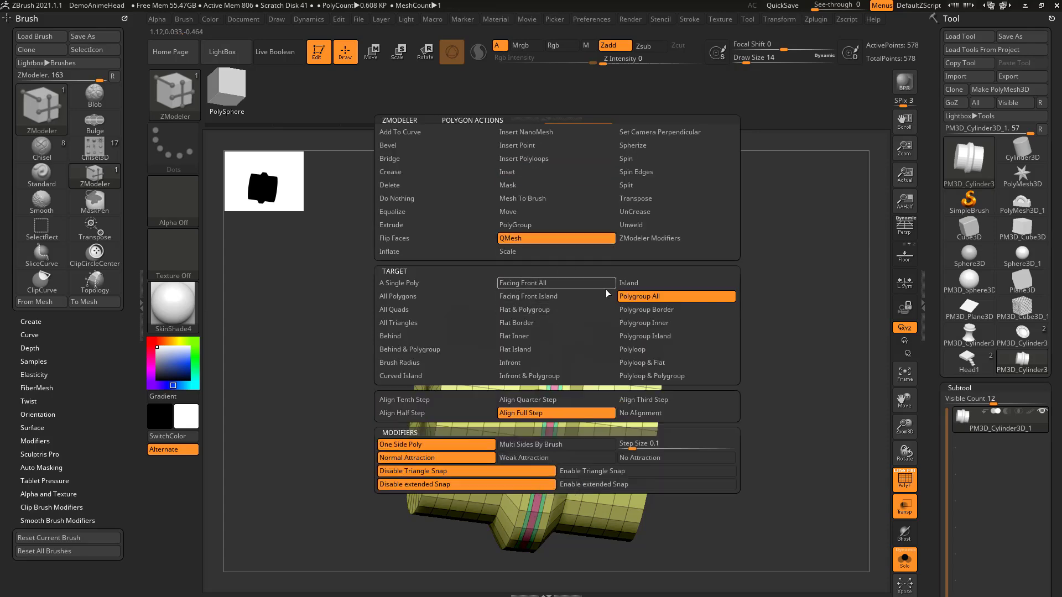
left_click_drag(564, 351, 543, 347)
mouse_move(775, 343)
left_mouse_down()
mouse_move(718, 342)
mouse_move(784, 345)
left_mouse_up()
left_click_drag(669, 354, 608, 351)
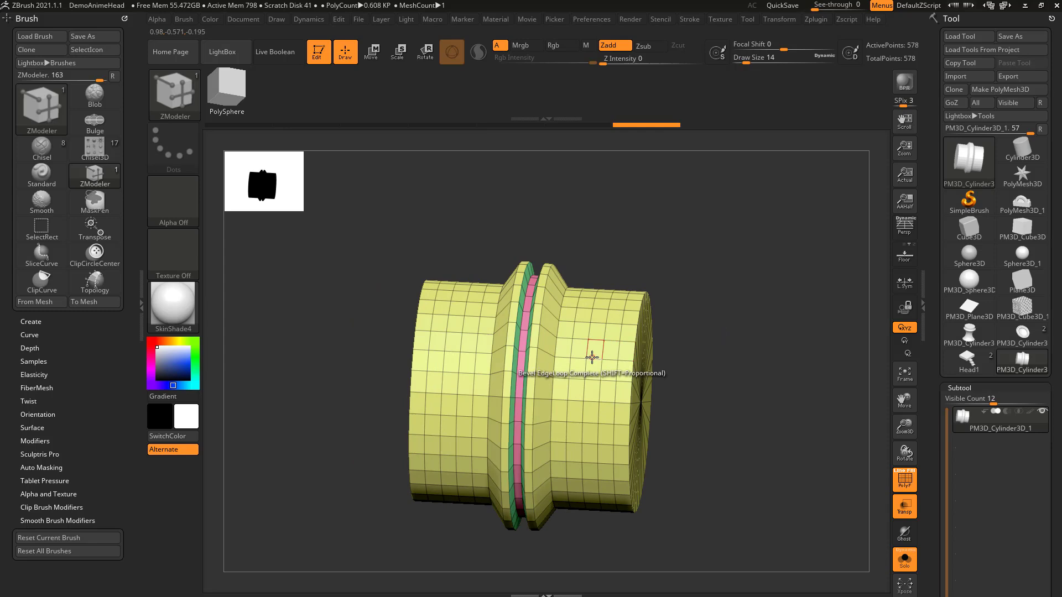
Step: Apply Transpose with the Polyloop target to a loop near the cylinder's right end, centre the gizmo, and scale the loop to about 0.731
key("space")
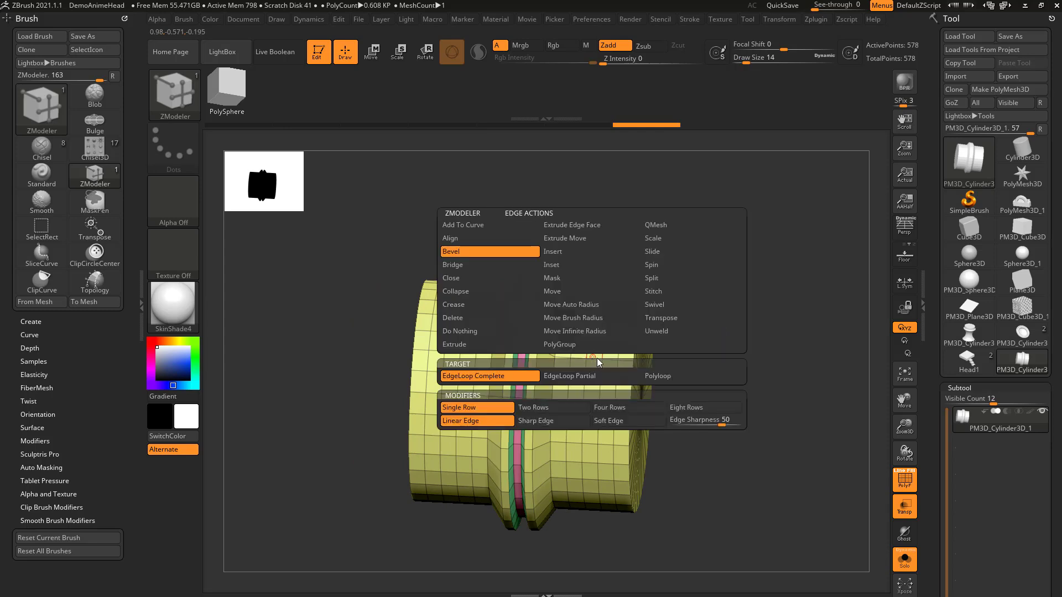
left_click(658, 319)
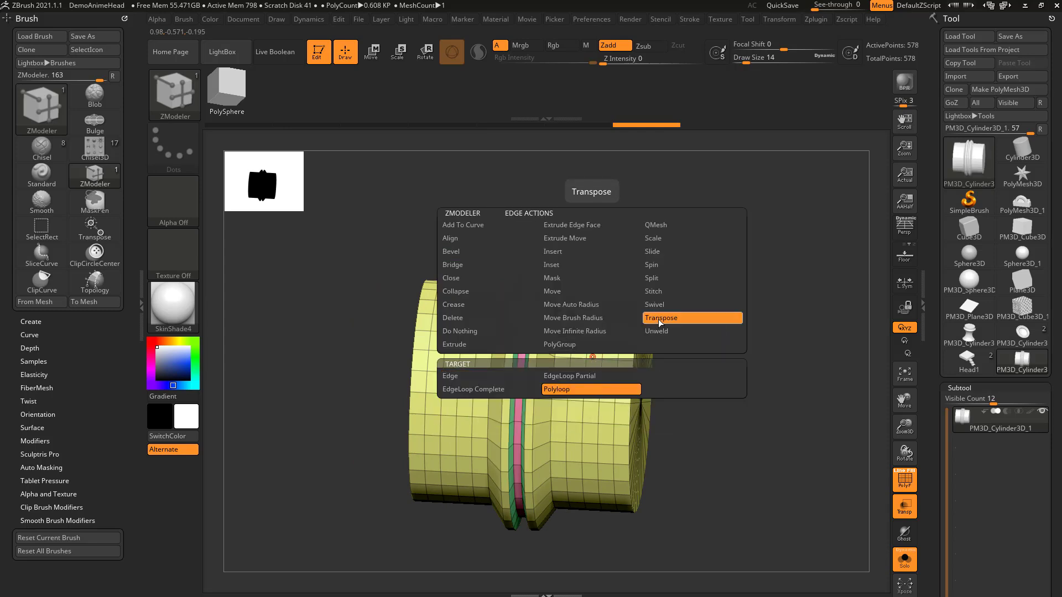
key("space")
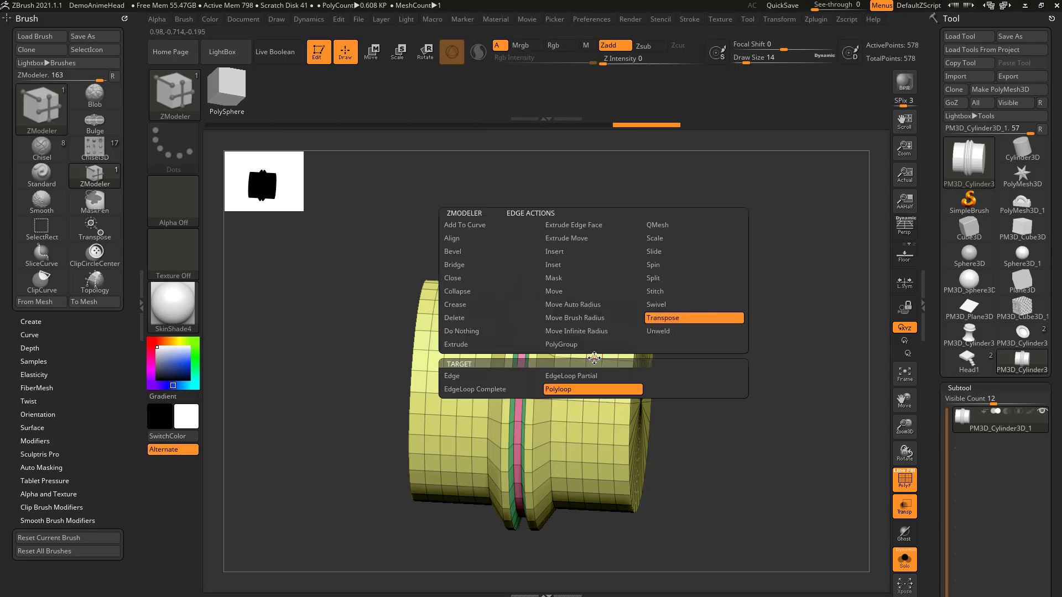
left_click(599, 359)
left_click_drag(713, 344, 664, 329)
left_click(559, 273)
left_click_drag(650, 254, 742, 248)
left_click_drag(653, 413, 643, 414)
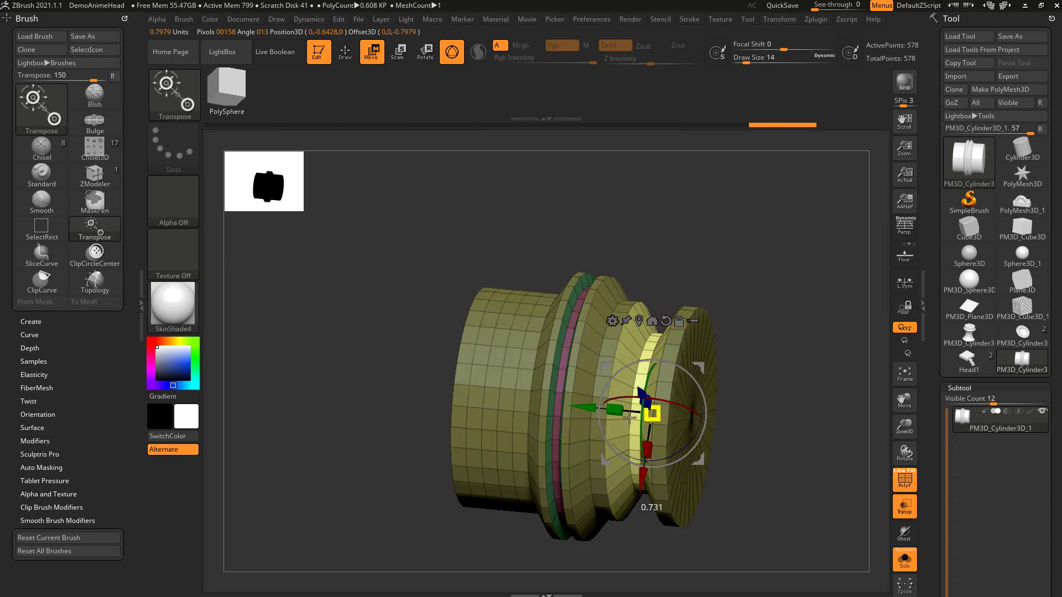
Step: Transpose a polyloop near the cylinder's opposite end, centre the gizmo on it, scale it inward, and return to Draw mode
key("q")
left_click(507, 346)
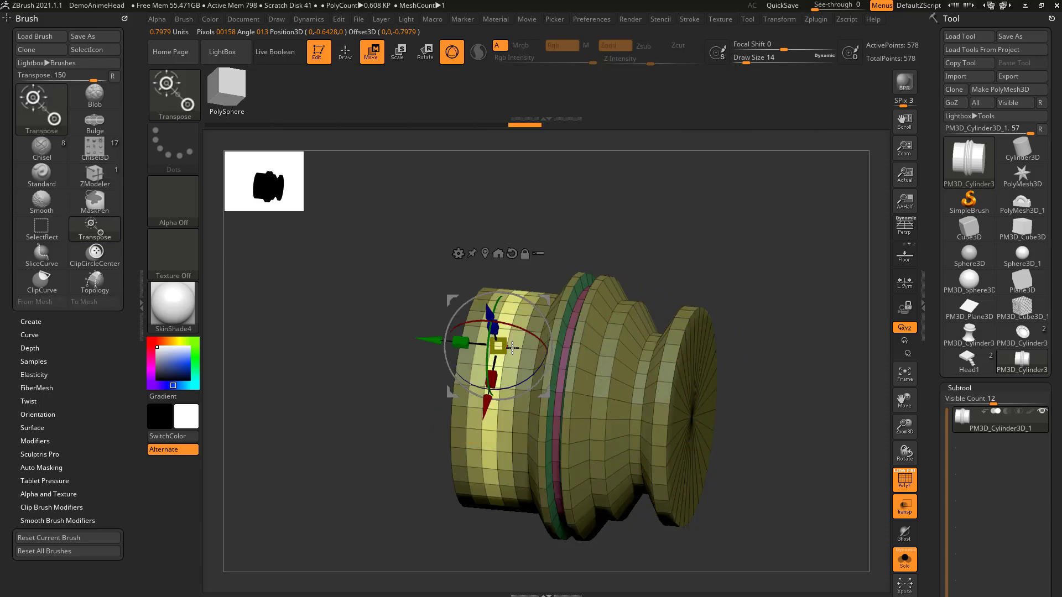
left_click(485, 253)
left_click_drag(522, 244, 602, 256)
left_click_drag(514, 400, 526, 399)
mouse_move(829, 347)
left_mouse_down()
mouse_move(794, 344)
mouse_move(807, 343)
left_mouse_up()
mouse_move(807, 343)
left_mouse_down("alt")
mouse_move(777, 348)
mouse_move(779, 323)
mouse_move(813, 352)
mouse_move(766, 363)
left_mouse_up("alt")
key("q")
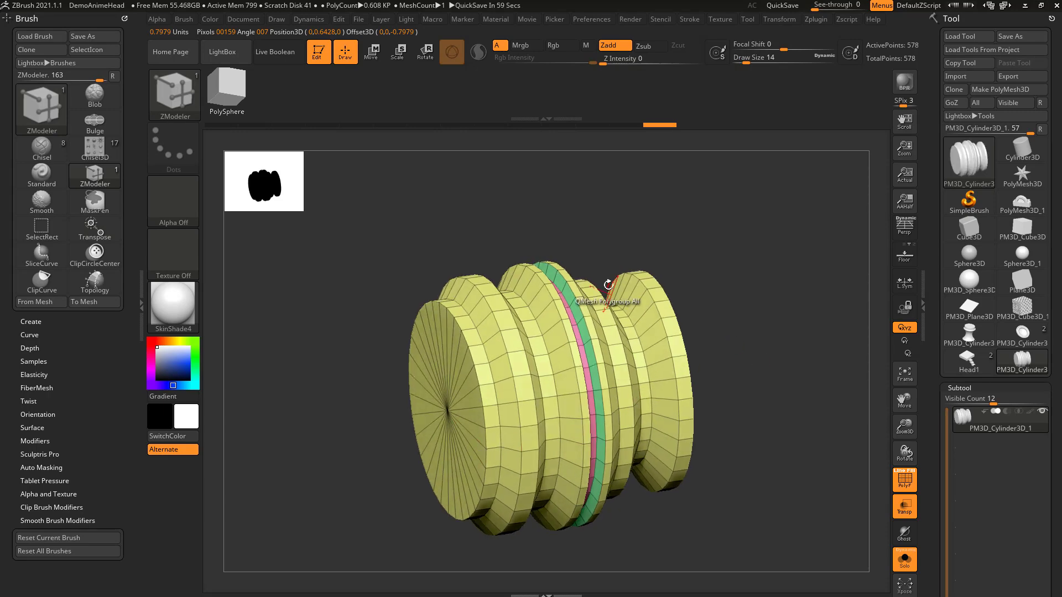